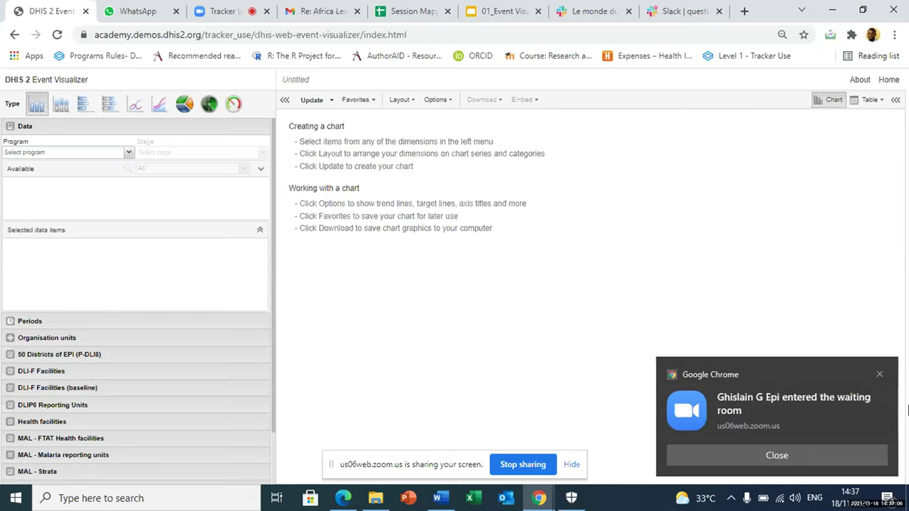
left_click(882, 376)
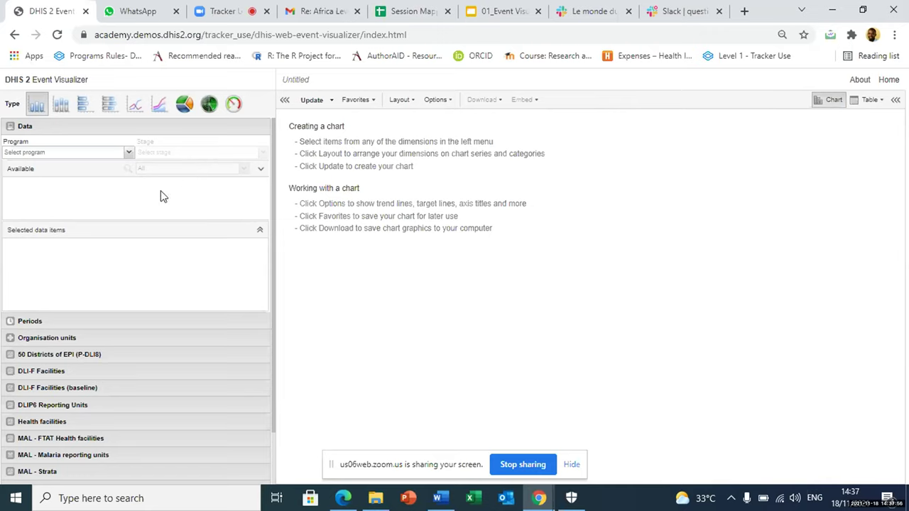
left_click(130, 159)
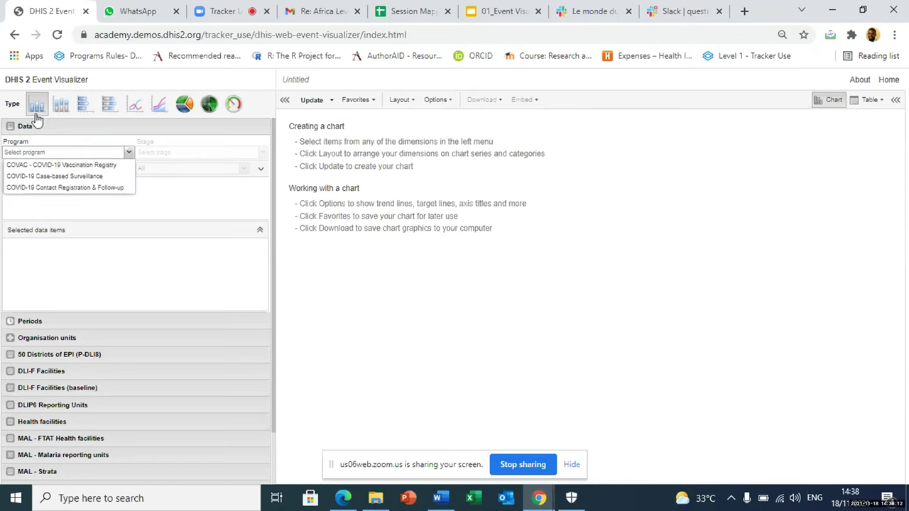
left_click(61, 106)
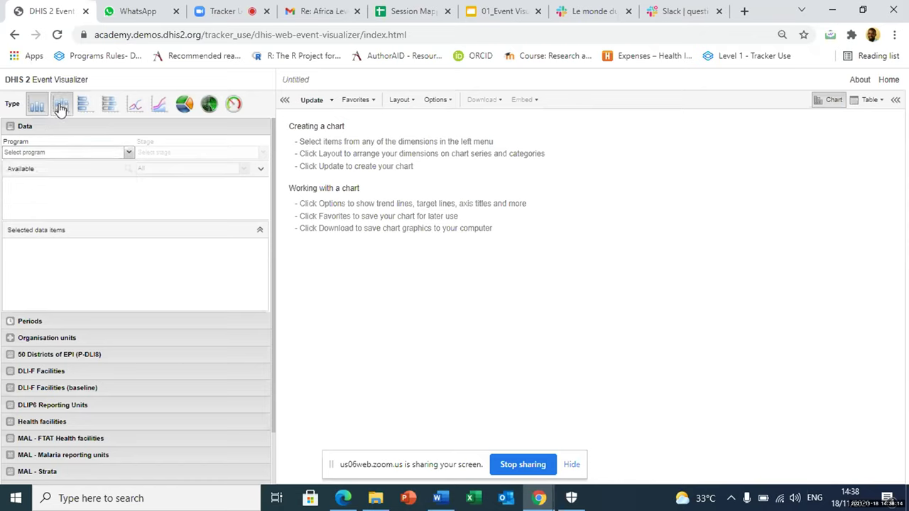
left_click(83, 105)
left_click(110, 106)
left_click(33, 103)
Select the COVAC - COVID-19 Vaccination Registry program and its Vaccination stage as the data source
left_click(128, 154)
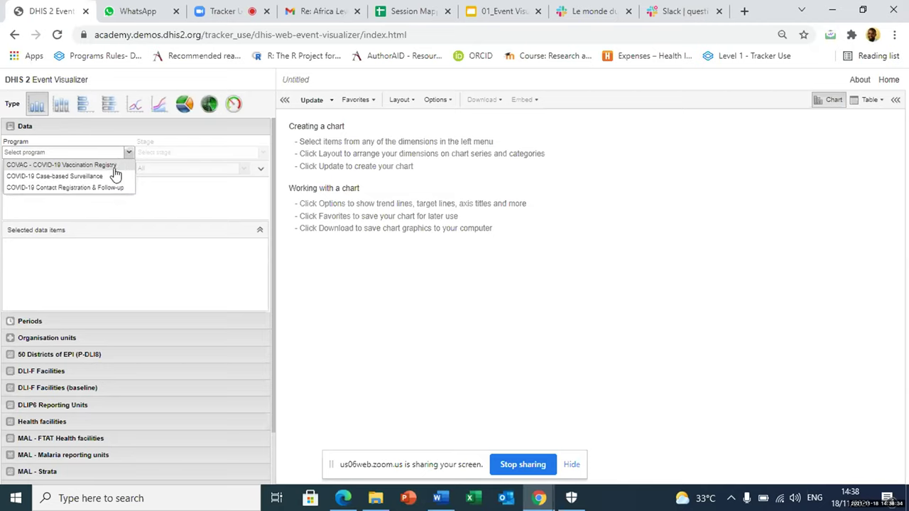
left_click(114, 168)
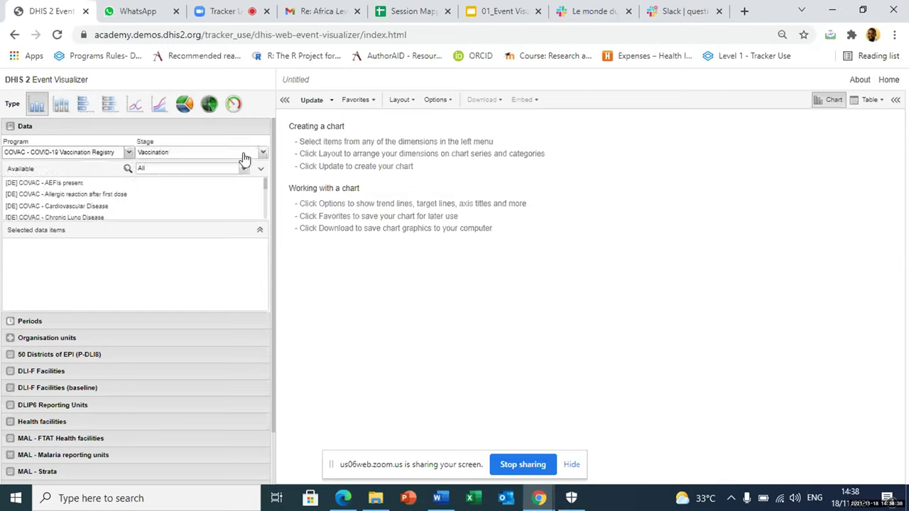
left_click(263, 154)
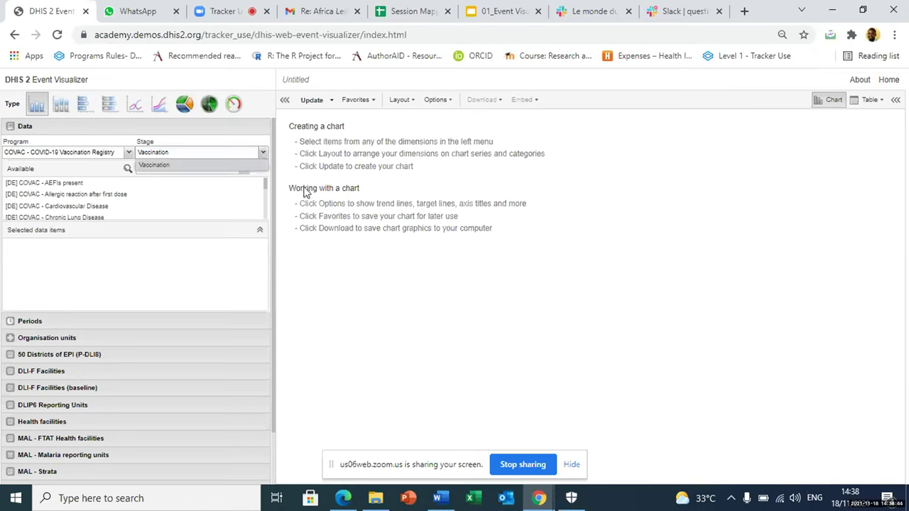
left_click(196, 166)
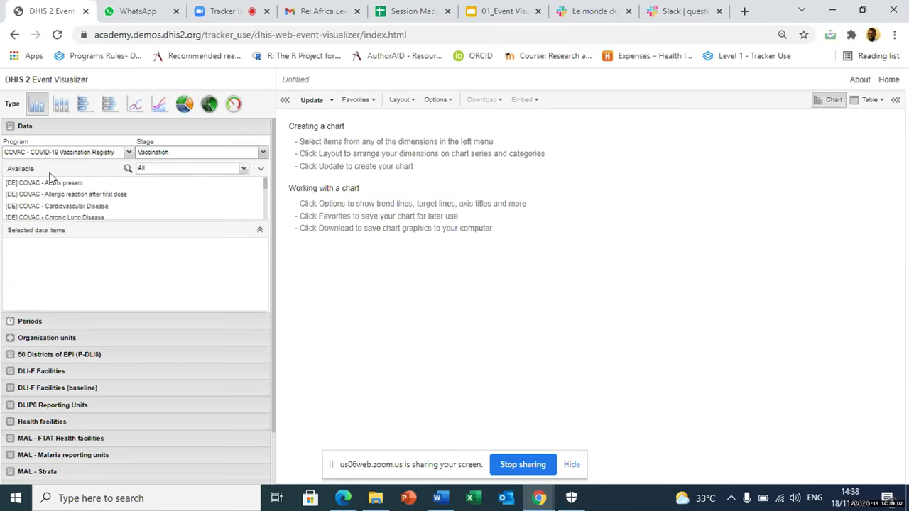
Filter the available data items by "nu" and add COVAC - Dose Number to the selected data items
left_click(127, 170)
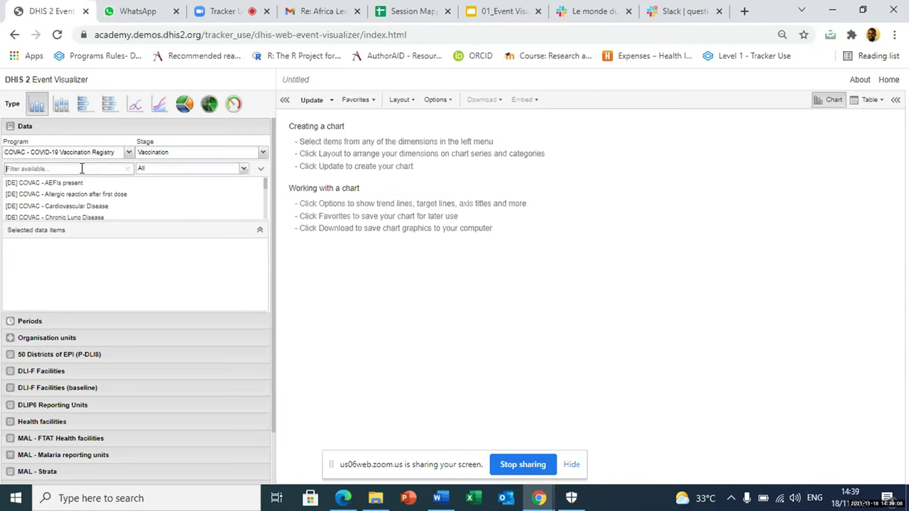
type("nu")
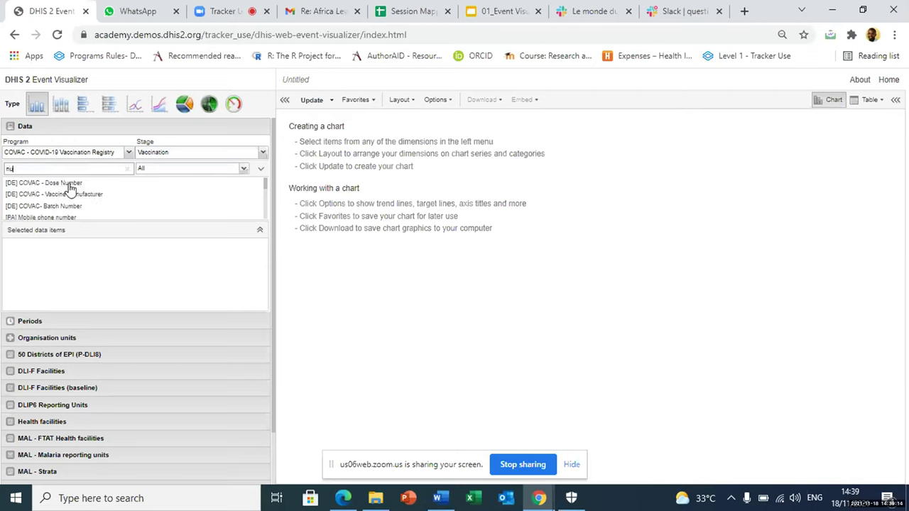
left_click(70, 186)
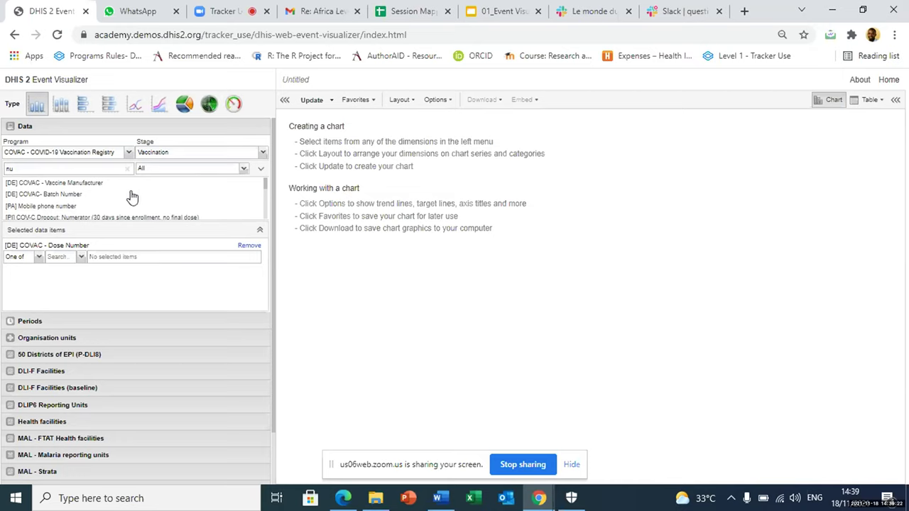
Replace the data item filter with "nam" and add COVAC - Vaccine Name to the selected data items
left_click(95, 167)
key("BackSpace")
key("BackSpace")
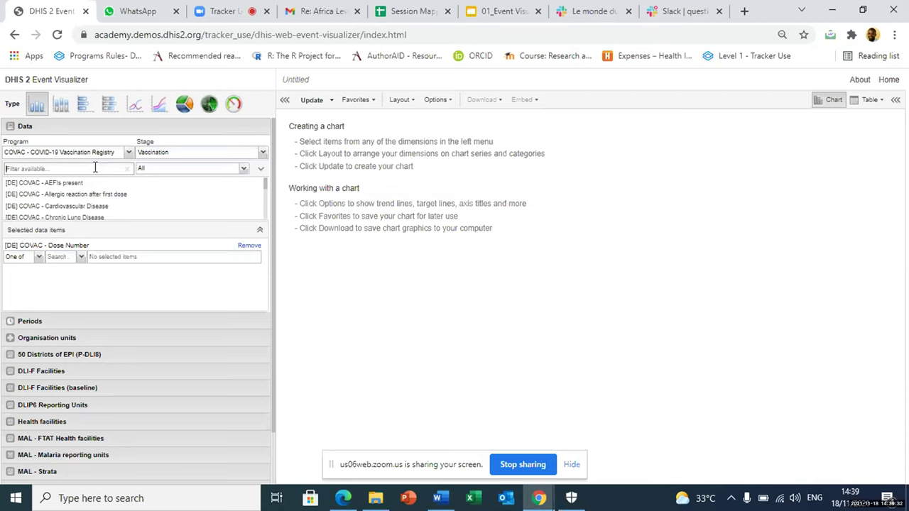
type("n")
key("BackSpace")
type("n")
key("BackSpace")
type("nam")
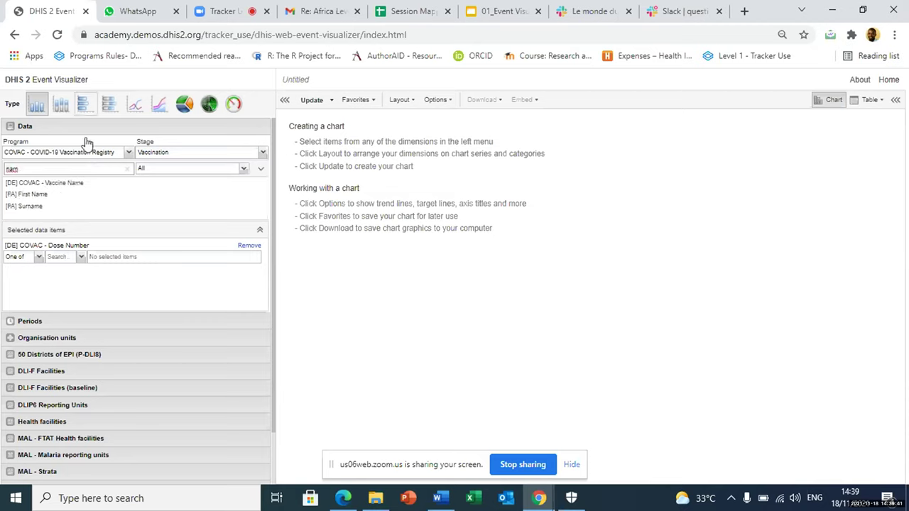
left_click(67, 184)
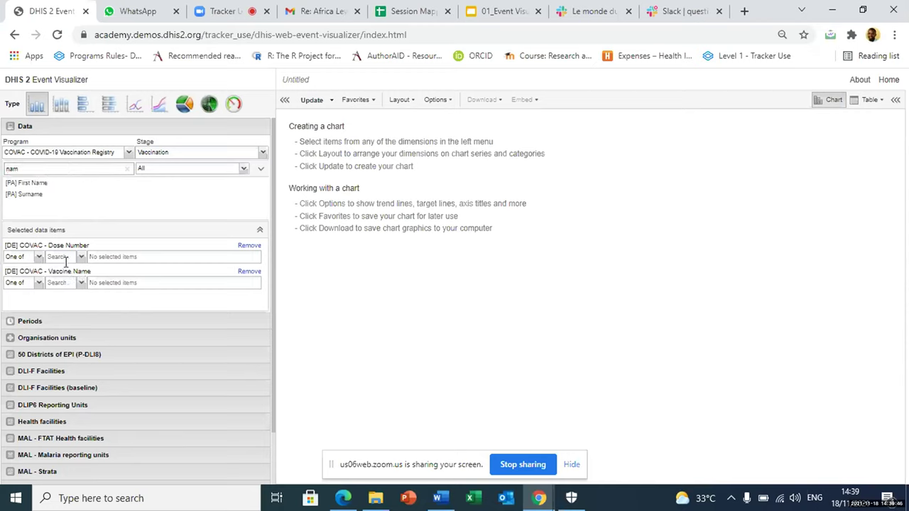
Replace the Last 12 months period with This year and open the organisation unit selection
left_click(38, 327)
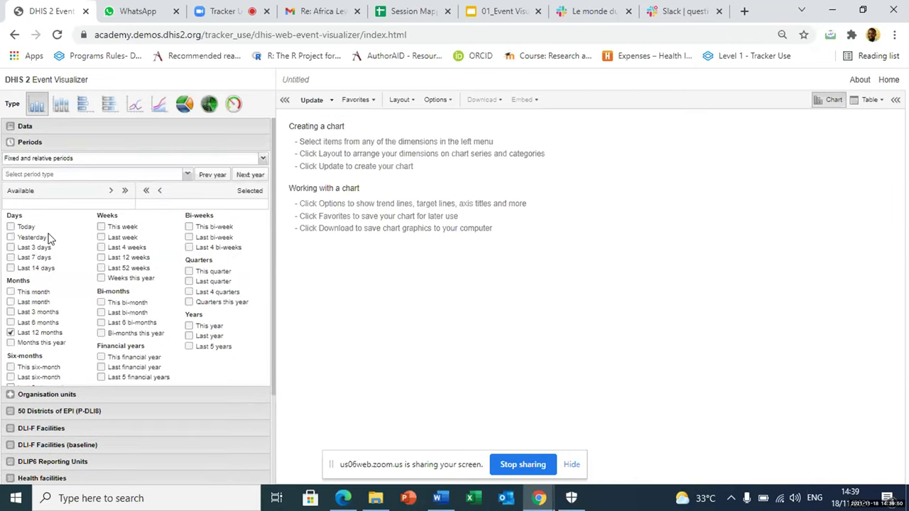
left_click(98, 161)
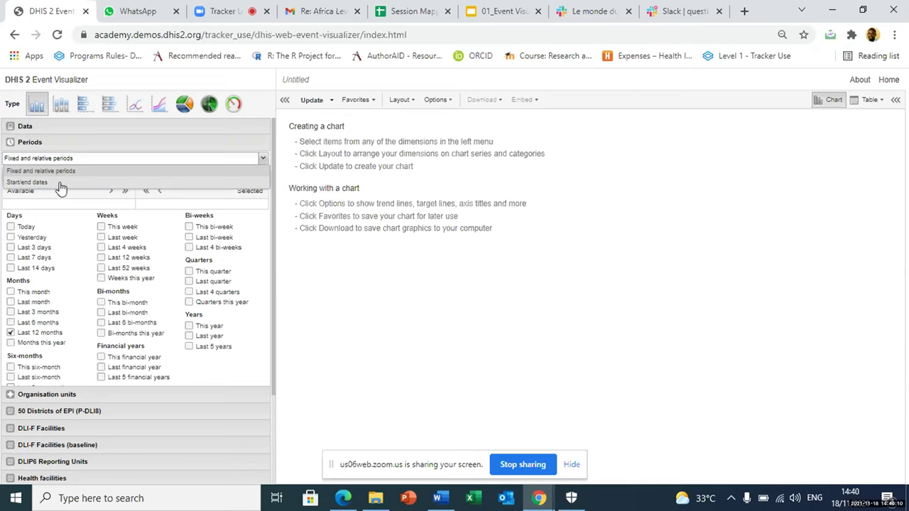
left_click(274, 262)
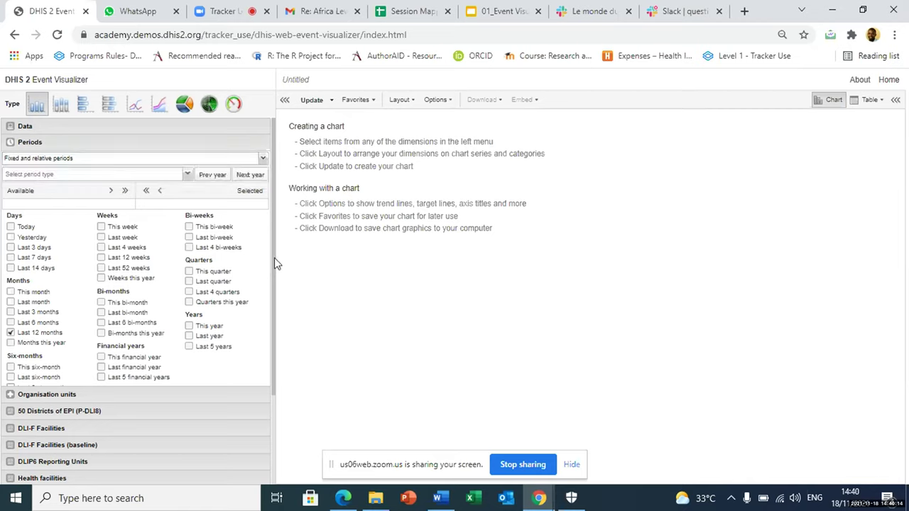
left_click(13, 332)
left_click(188, 326)
left_click(151, 395)
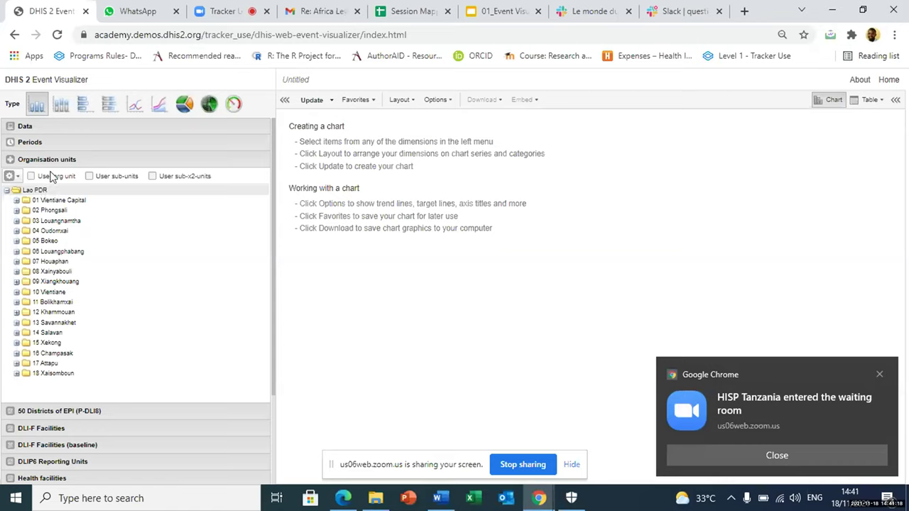
left_click(51, 178)
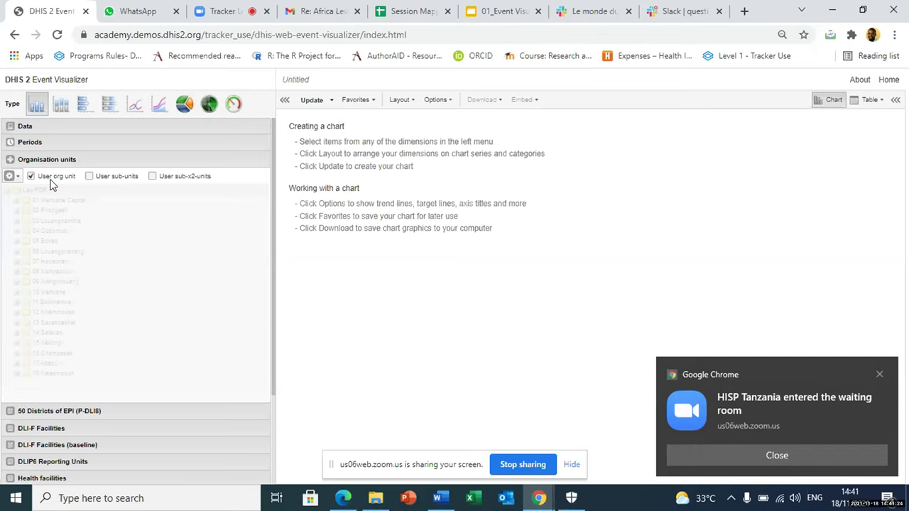
left_click(54, 180)
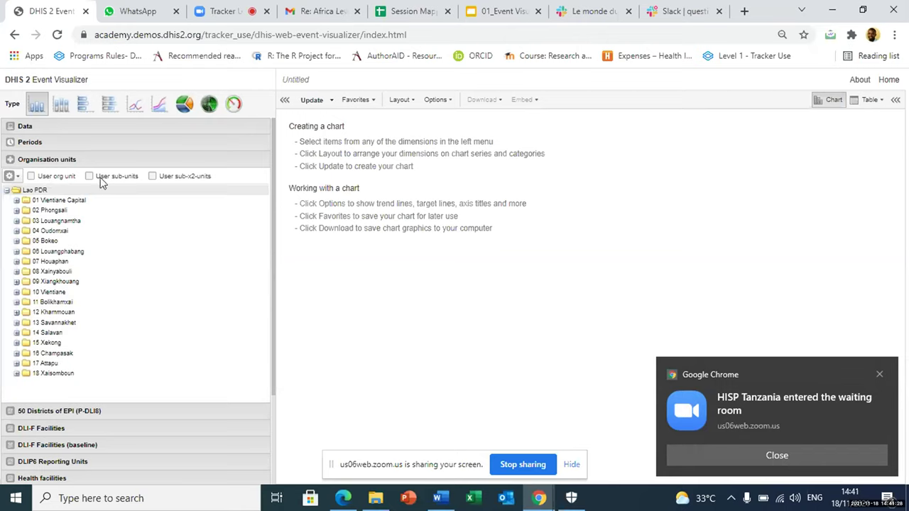
left_click(89, 176)
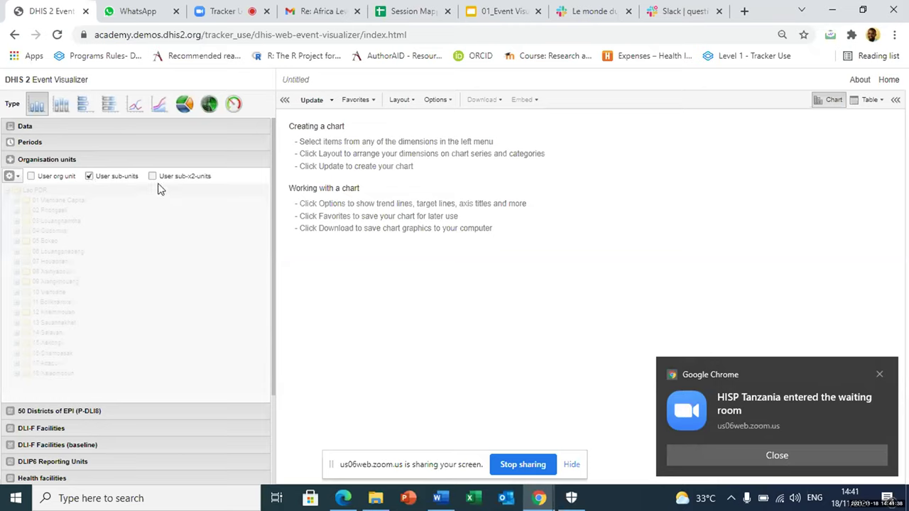
left_click(89, 177)
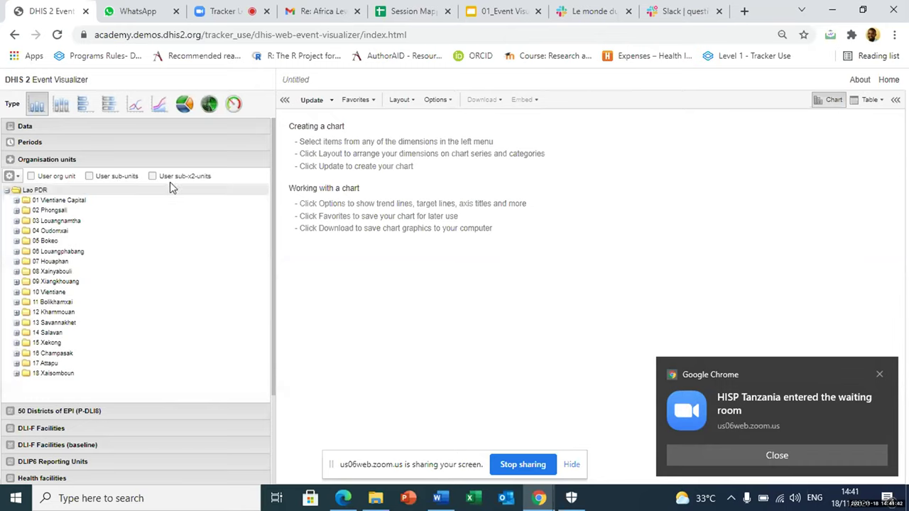
left_click(154, 177)
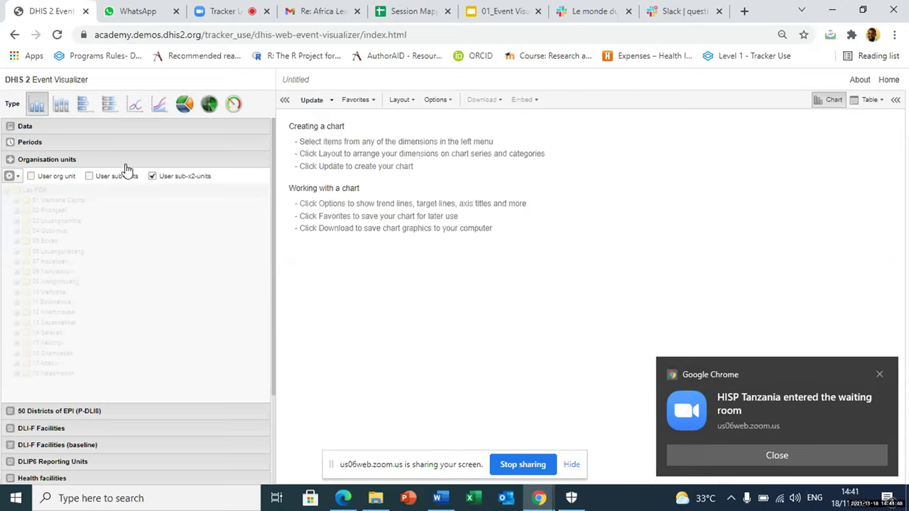
left_click(152, 177)
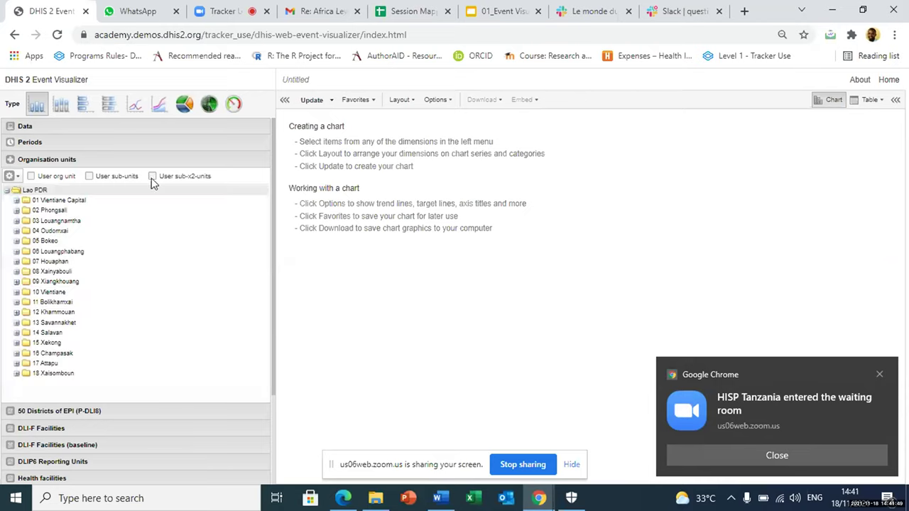
left_click(15, 176)
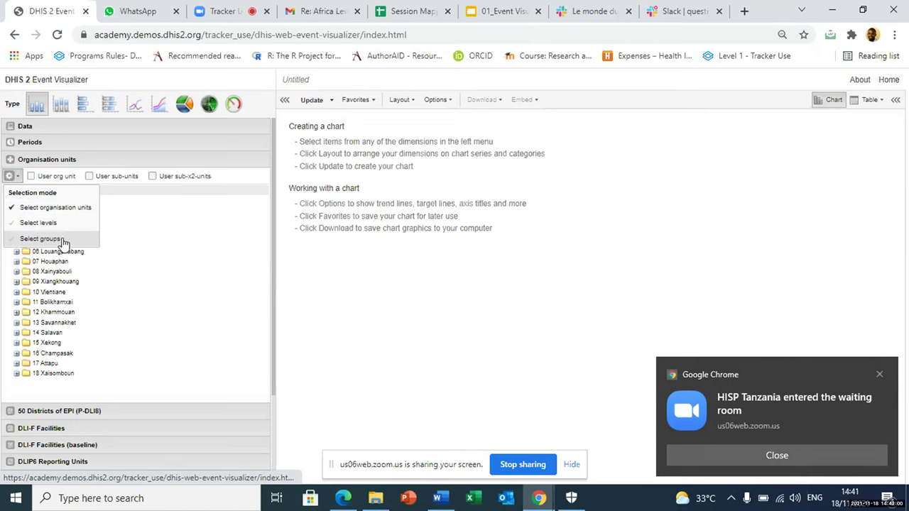
left_click(274, 234)
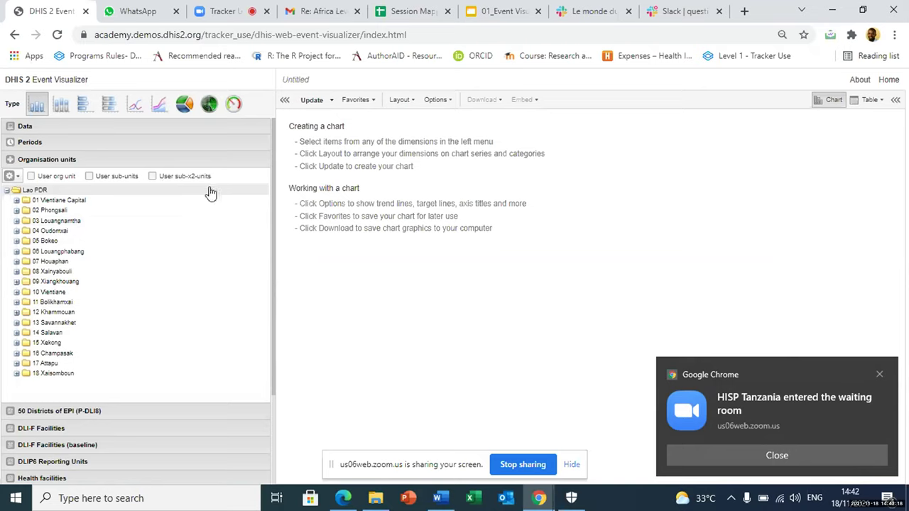
Generate the chart for User sub-x2-units and clear the notification and the screen-sharing bar off it
left_click(153, 176)
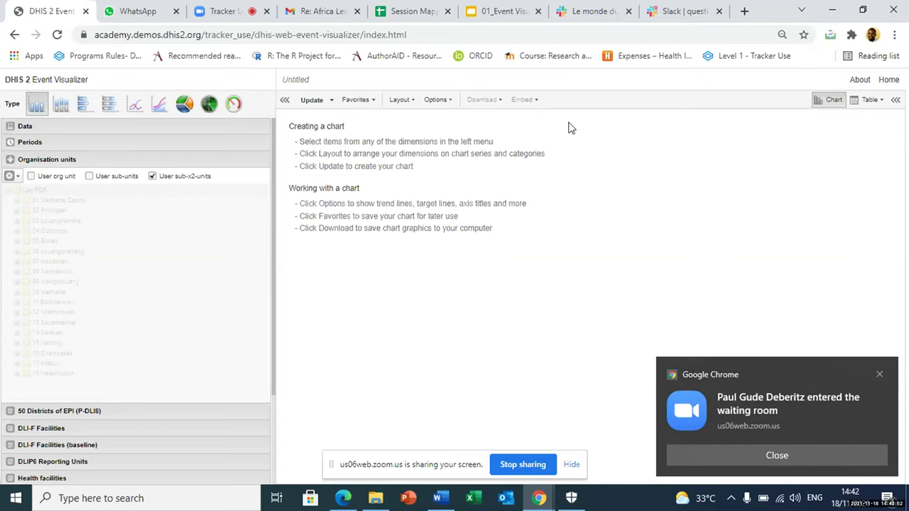
left_click(311, 100)
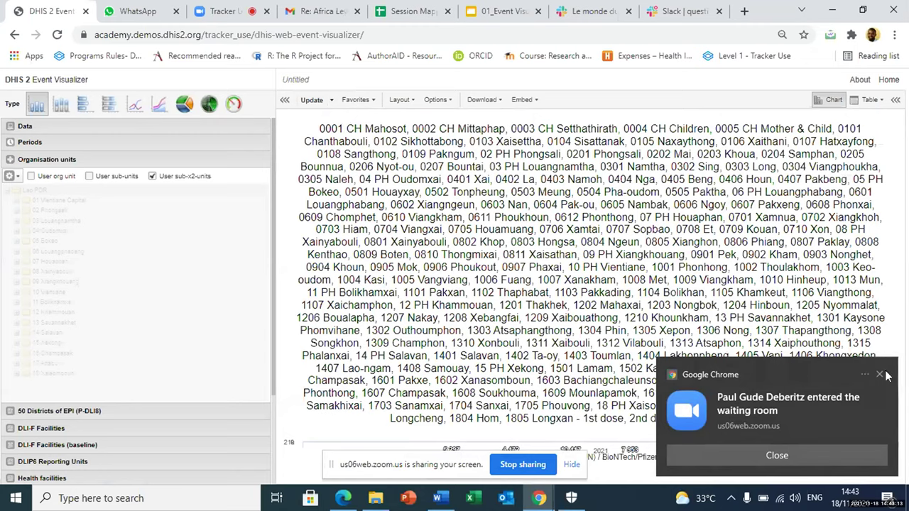
left_click(805, 458)
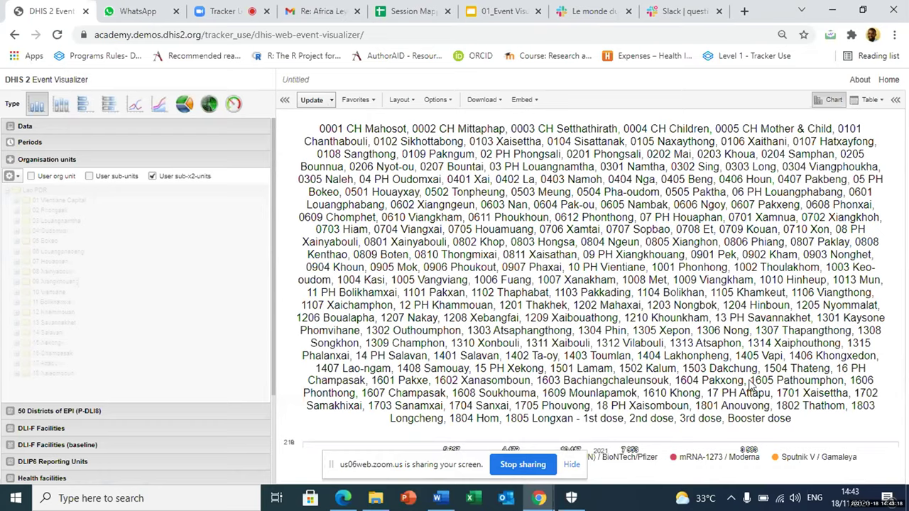
key("ctrl+minus")
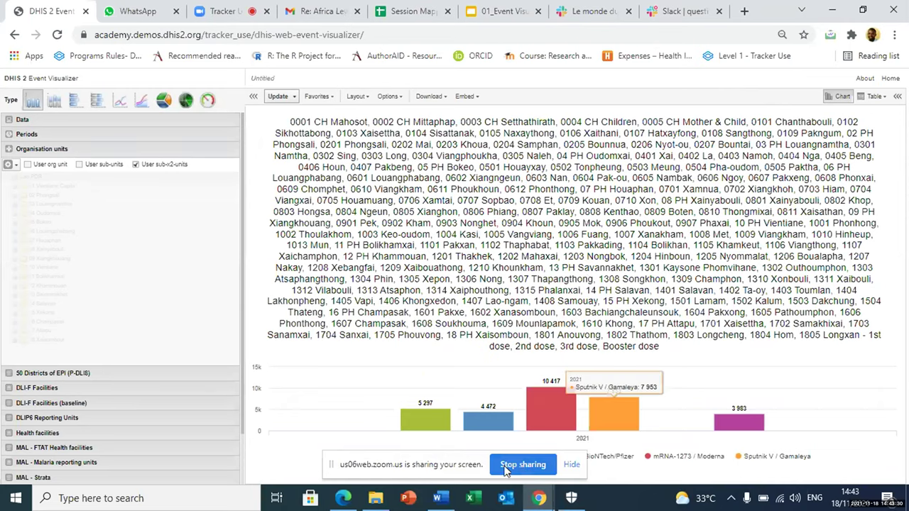
left_click_drag(448, 470, 421, 504)
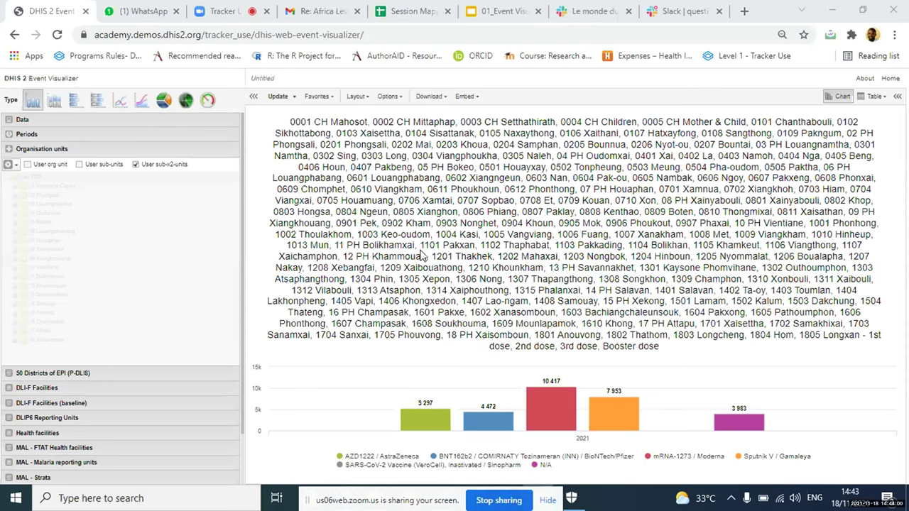
Restrict the COVAC - Dose Number data item to 1st dose and 2nd dose
left_click(77, 120)
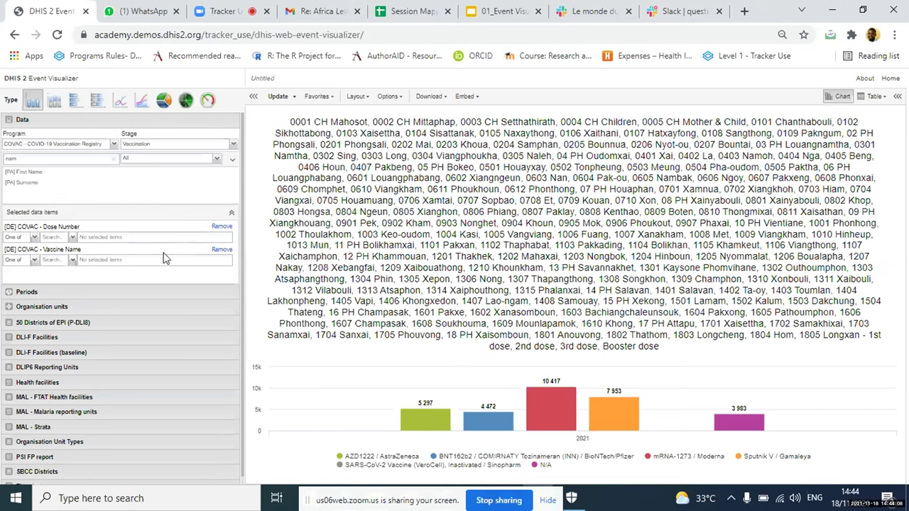
left_click(72, 238)
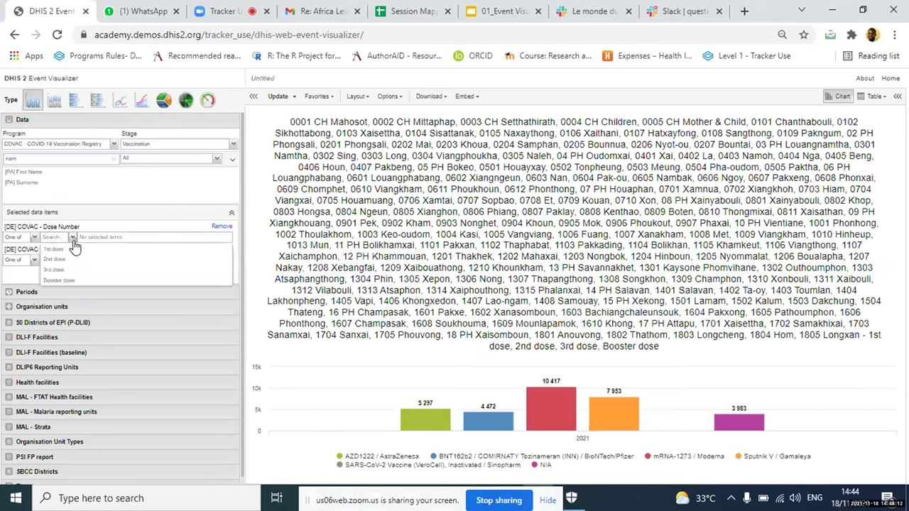
left_click(70, 250)
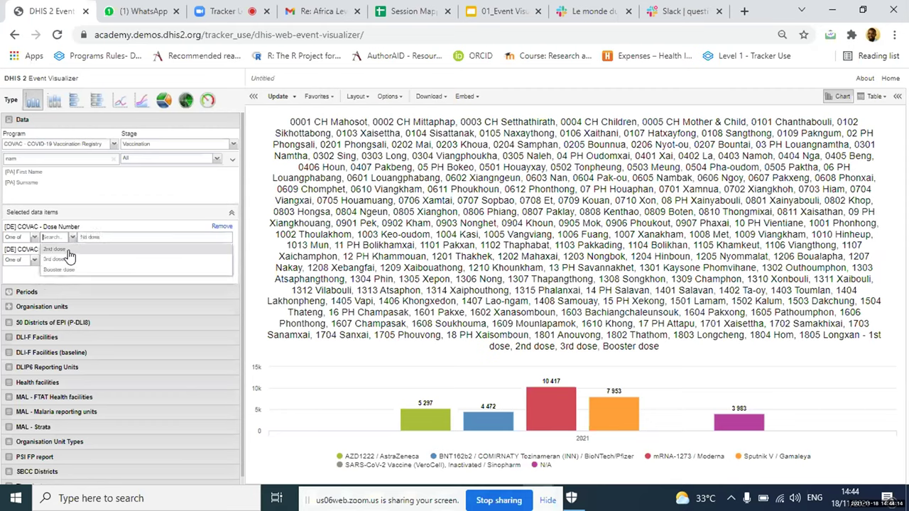
left_click(68, 250)
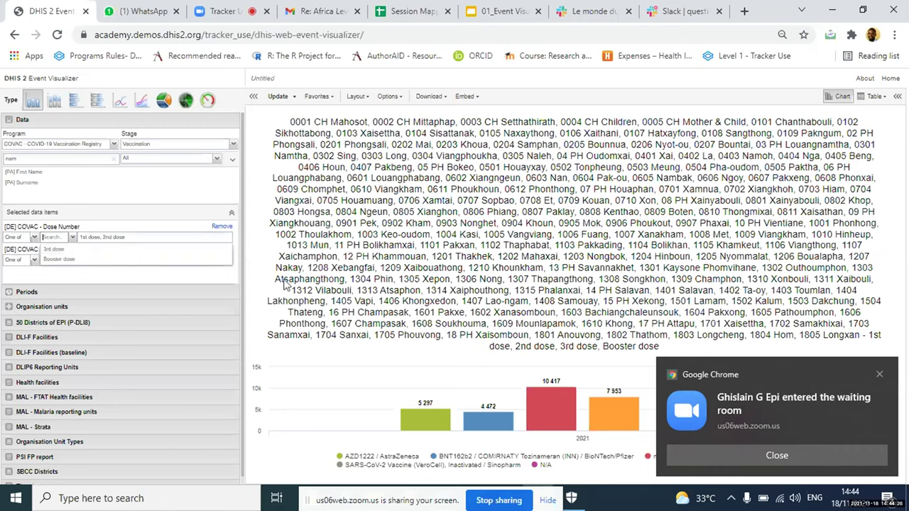
left_click(301, 241)
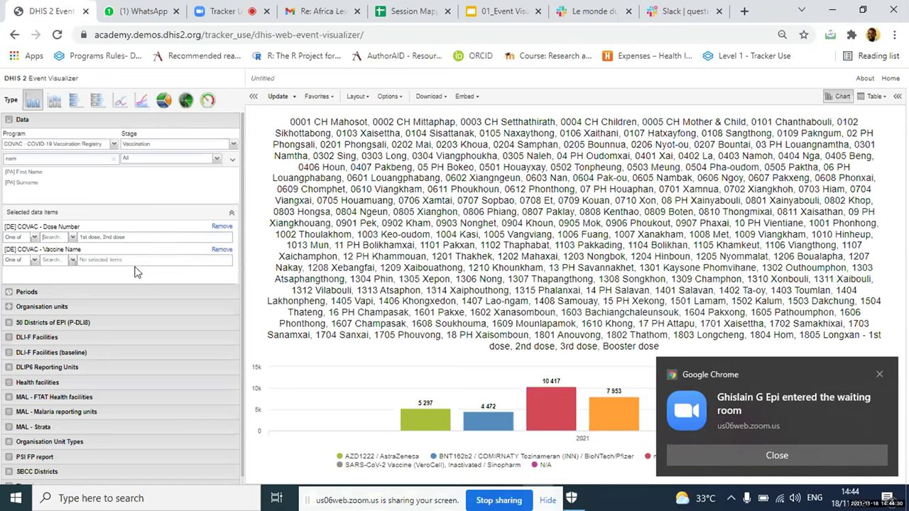
Restrict the COVAC - Vaccine Name data item to AZD1222 / AstraZeneca, update the chart and dismiss the waiting-room notification
left_click(74, 261)
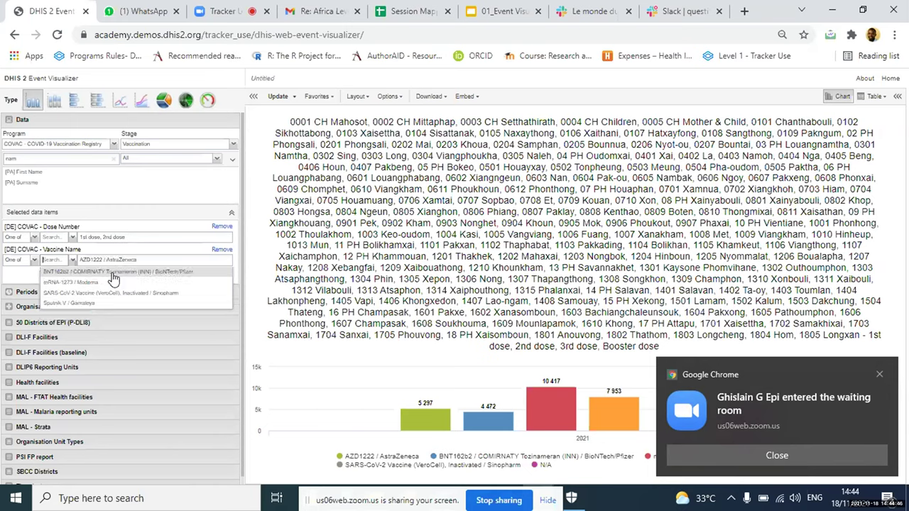
left_click(160, 274)
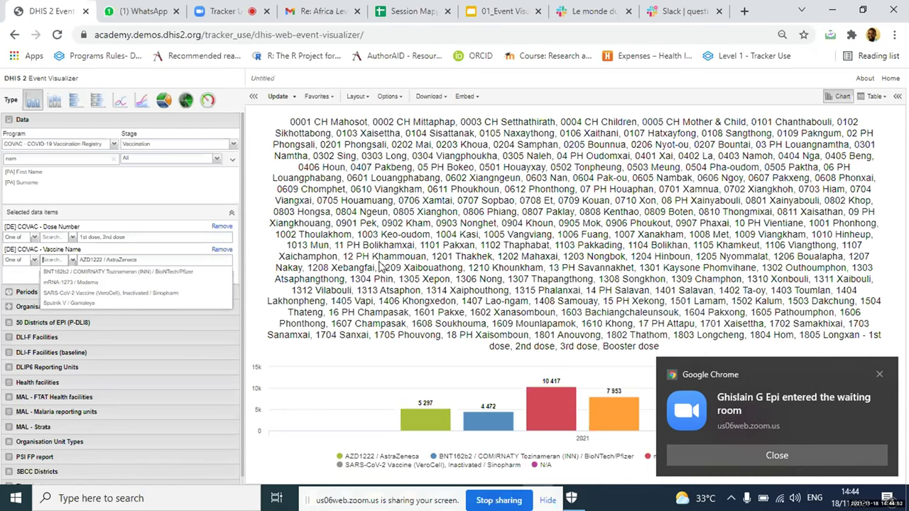
left_click(278, 99)
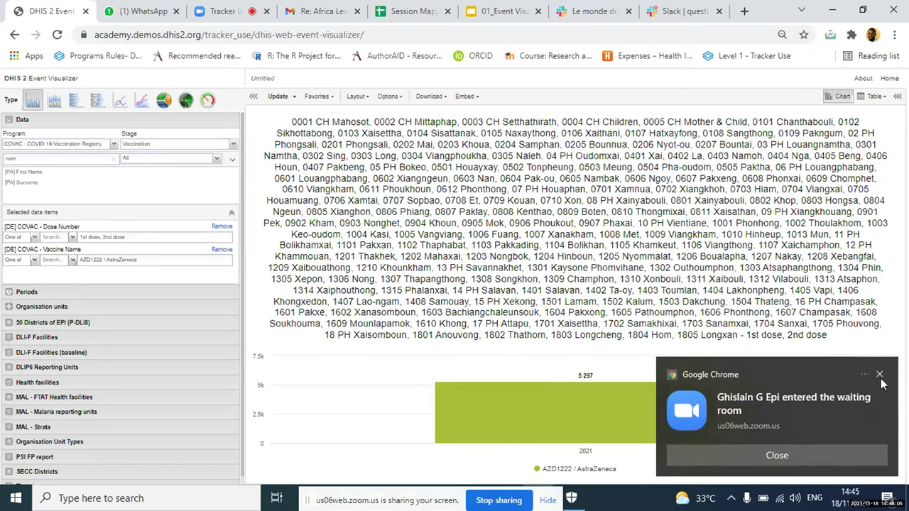
left_click(879, 374)
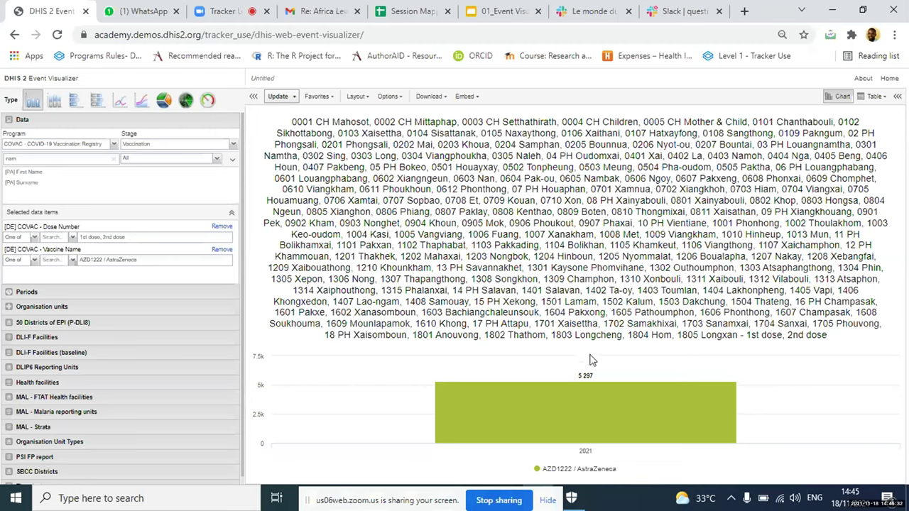
Rearrange the chart layout with organisation units as category, COVAC - Dose Number as series, and periods and COVAC - Vaccine Name as report filters
mouse_move(608, 389)
left_click(355, 96)
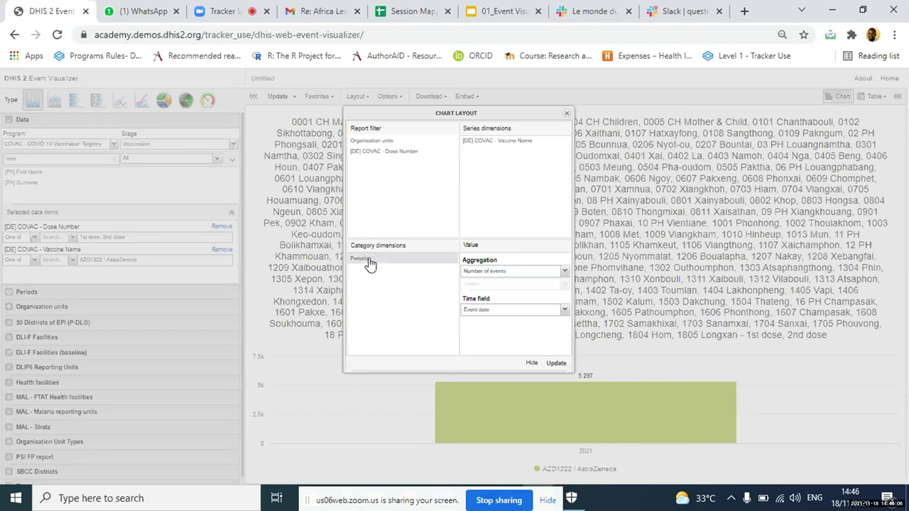
left_click_drag(367, 258, 386, 212)
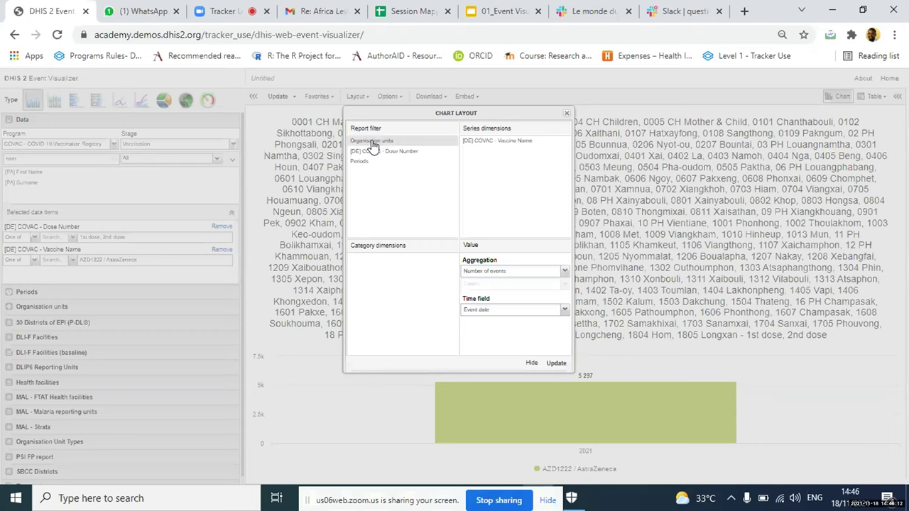
left_click_drag(381, 145, 426, 291)
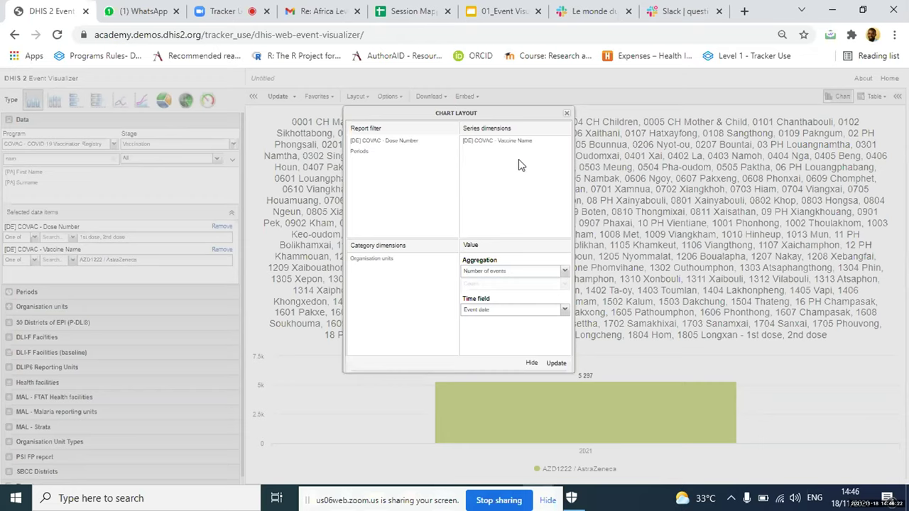
left_click_drag(518, 144, 416, 177)
left_click_drag(391, 141, 502, 146)
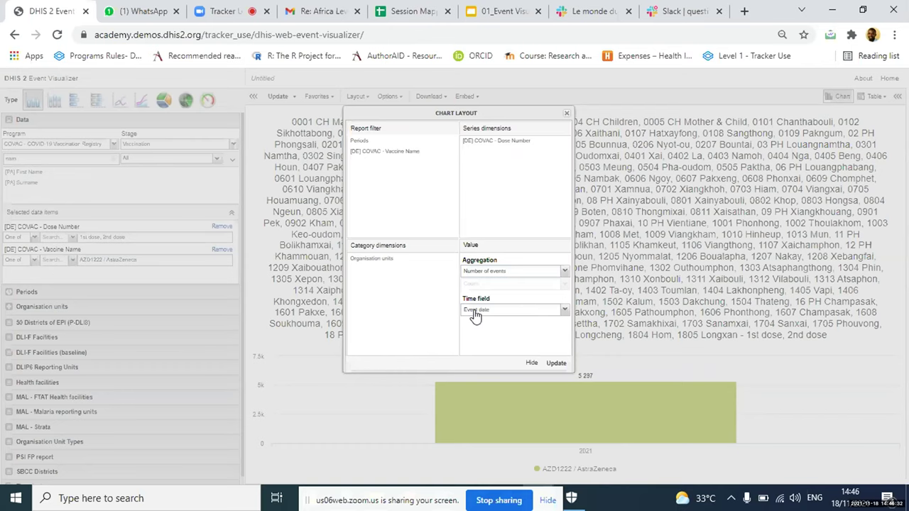
left_click(555, 364)
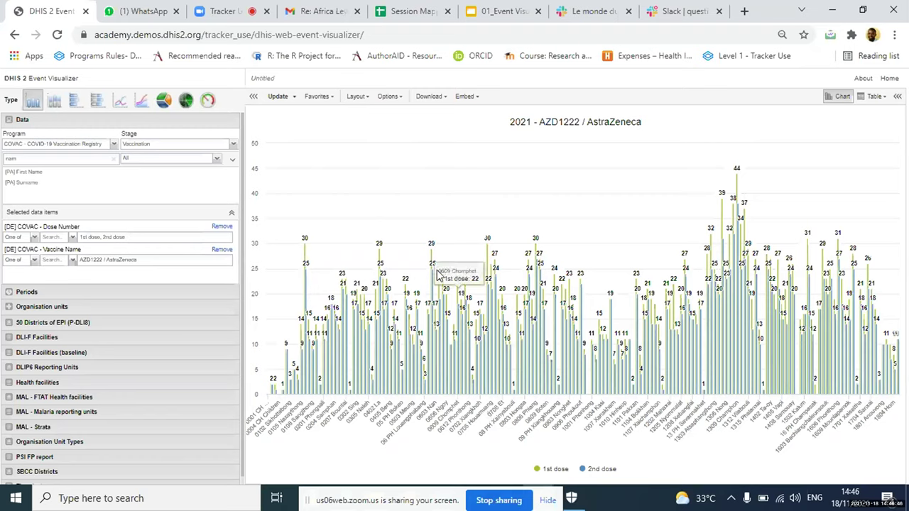
Widen the chart by hiding the data selection settings and look over its layout dimensions, clearing the notification
left_click(253, 98)
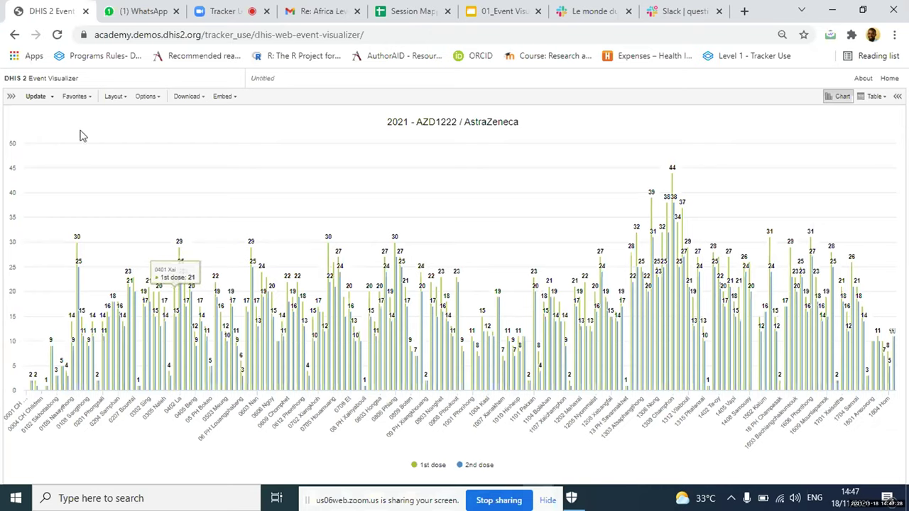
left_click(115, 96)
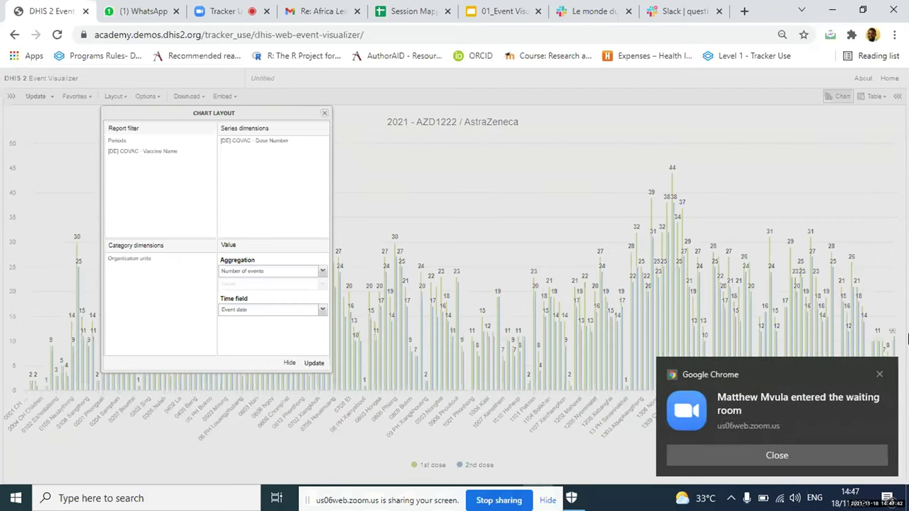
left_click(880, 374)
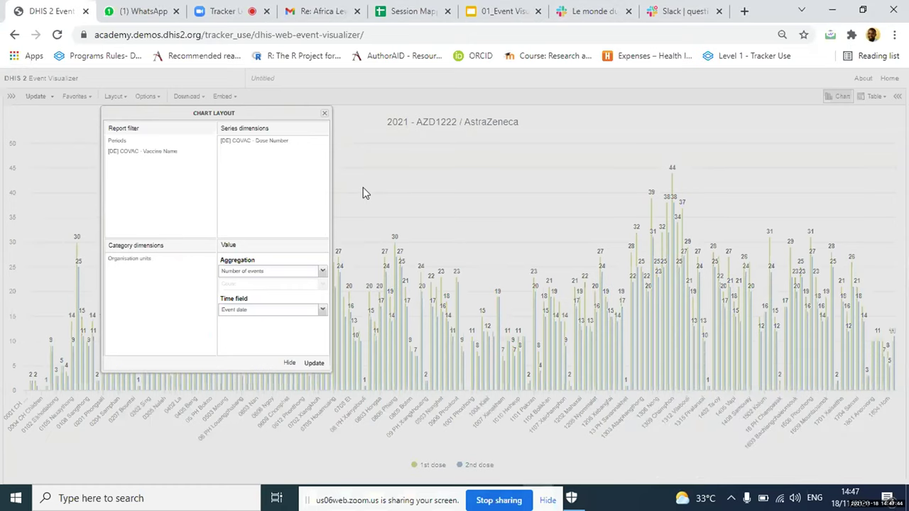
left_click(326, 116)
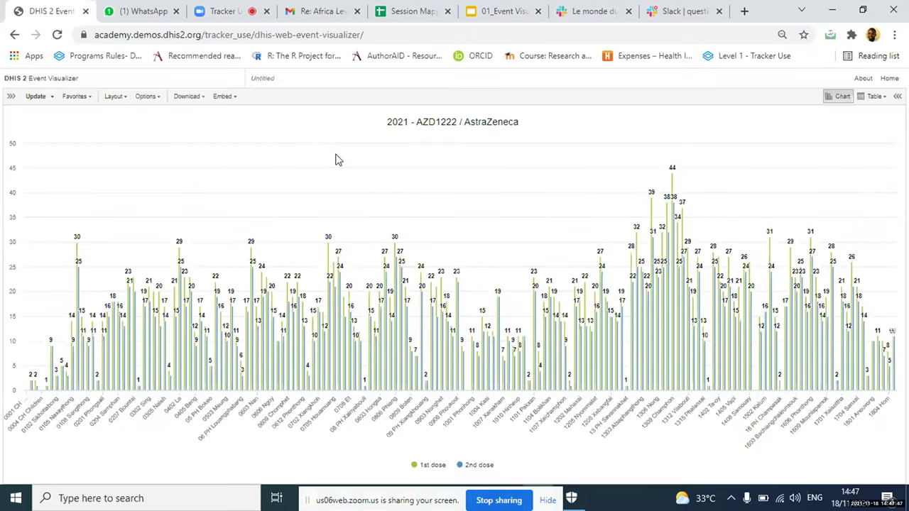
Set the chart options to hide n/a data and sort the values from low to high
left_click(160, 96)
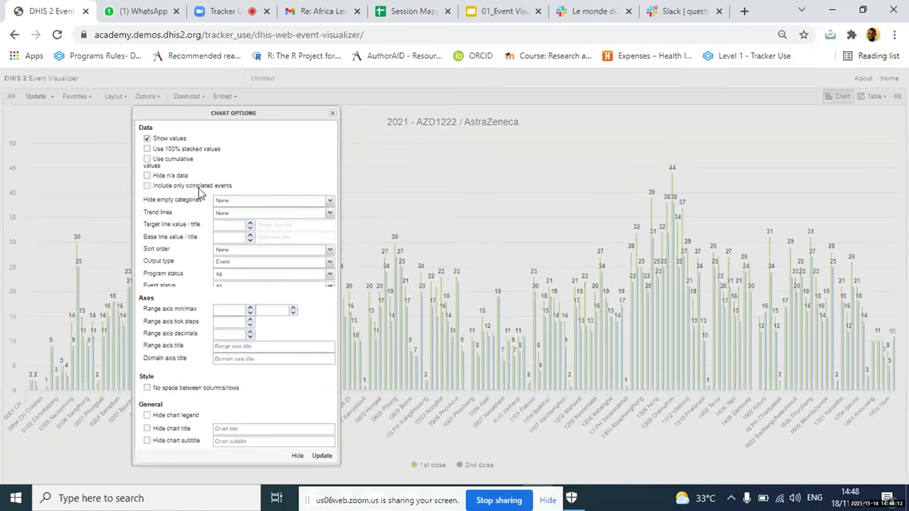
left_click(147, 176)
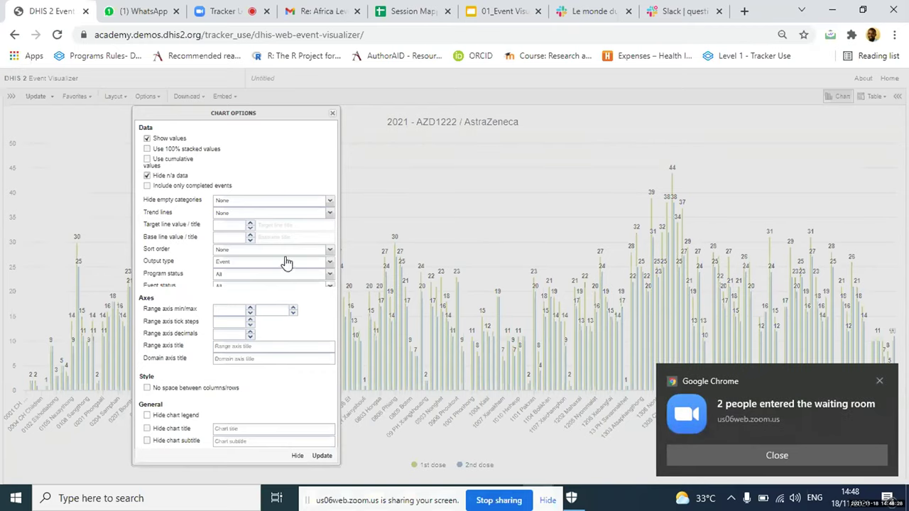
left_click(331, 250)
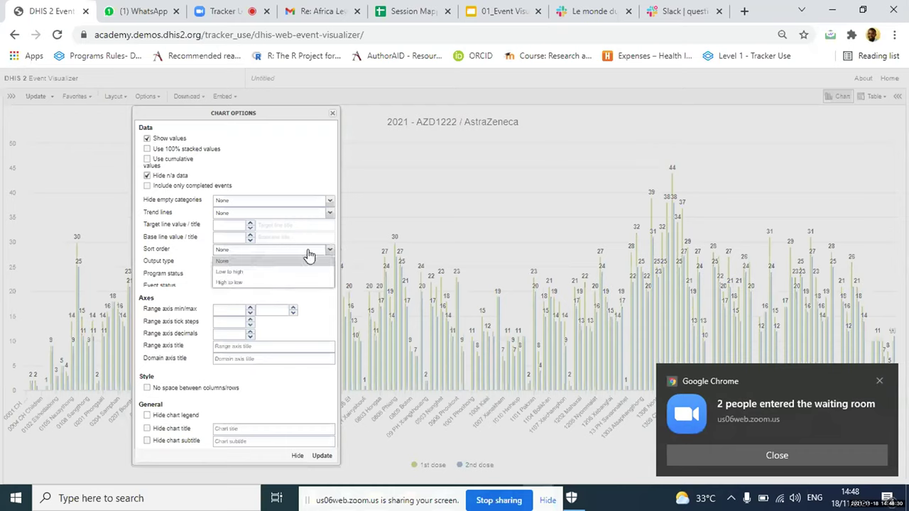
left_click(282, 272)
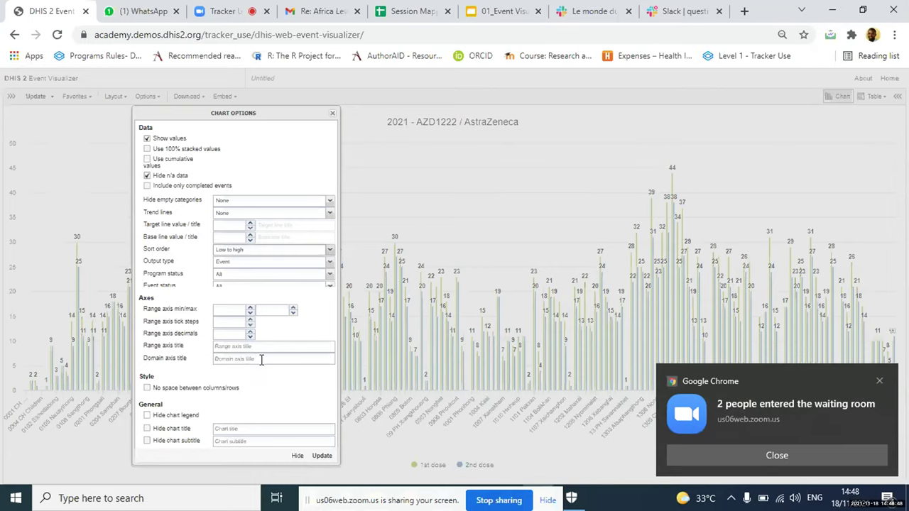
Title the domain axis Location and the range axis Doses, update the chart and dismiss the notification
type("Doses")
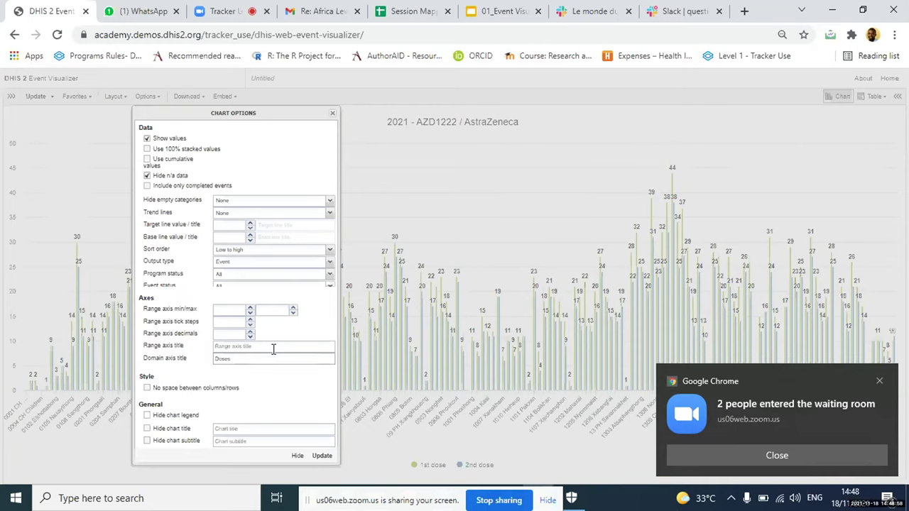
left_click_drag(268, 359, 214, 360)
type("Location")
left_click(251, 346)
type("Doses")
left_click(323, 457)
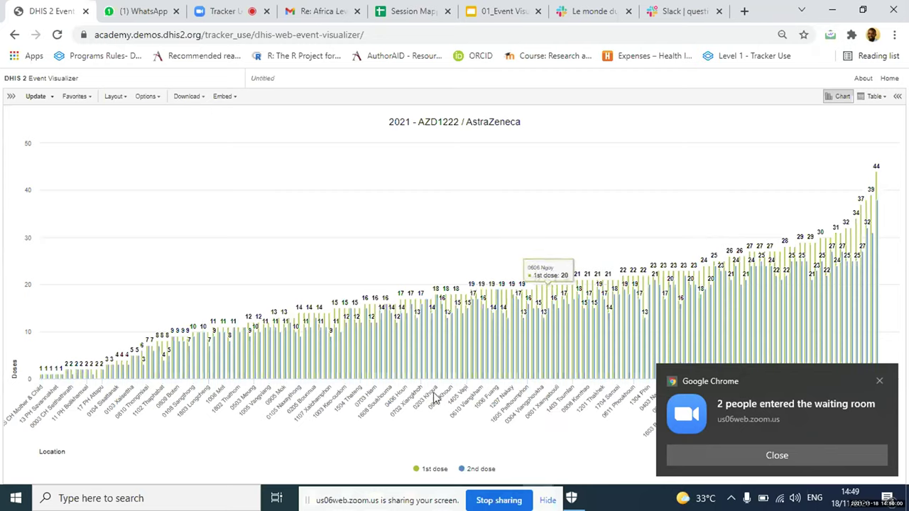
left_click(879, 381)
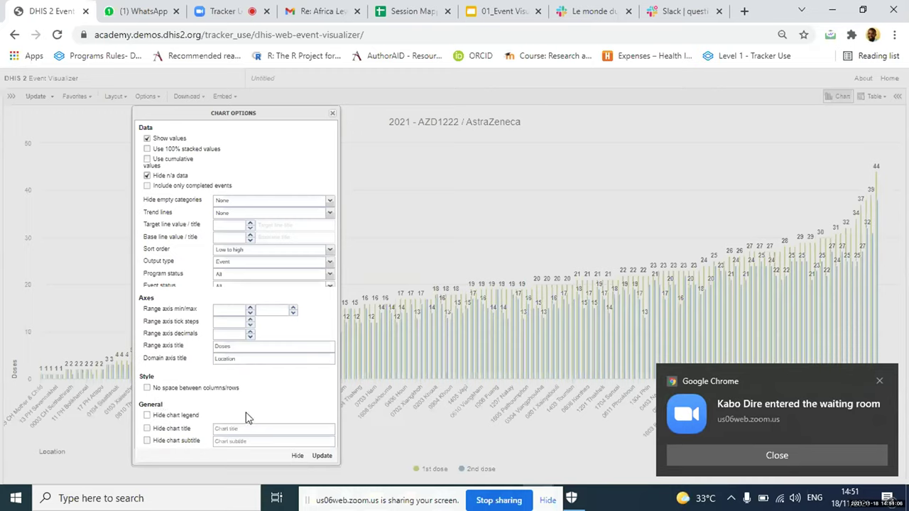
Try the chart without its legend, restore the legend option and toggle the column spacing option on and off
left_click(178, 417)
left_click(325, 459)
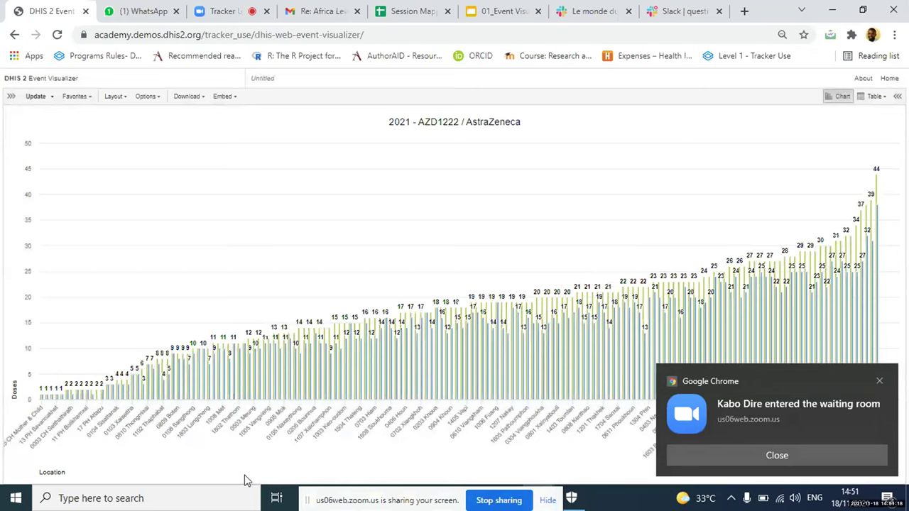
left_click(146, 98)
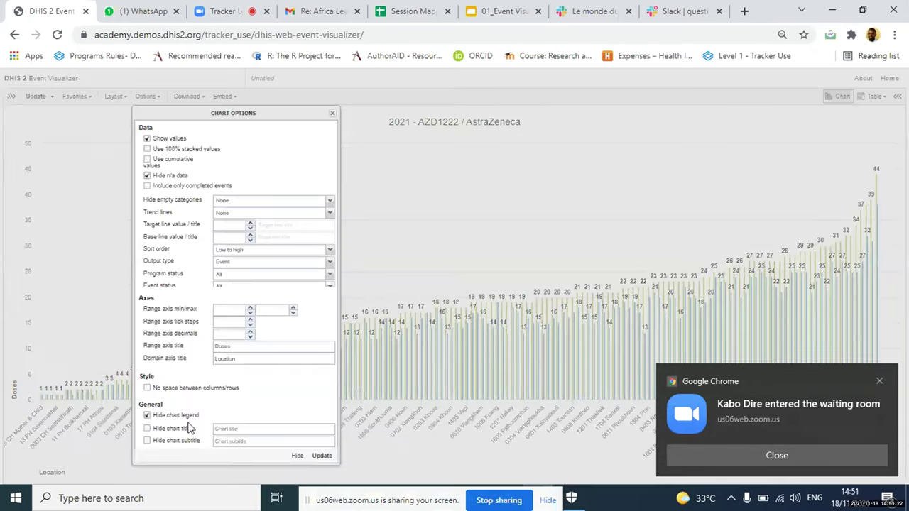
left_click(178, 420)
left_click(147, 389)
left_click(146, 388)
Title the chart "C19_People vaccinated Astrazeneca", hide its subtitle and update the chart
left_click(270, 429)
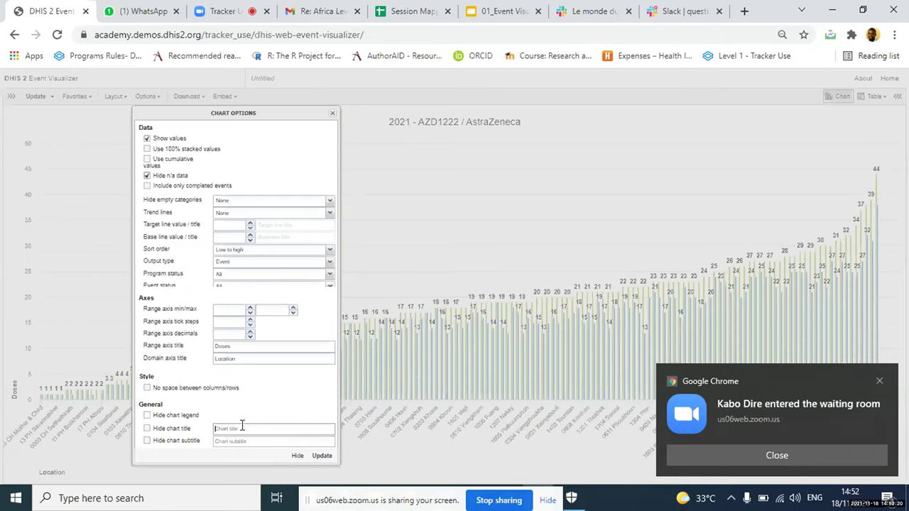
type("COVID")
key("BackSpace")
key("BackSpace")
key("BackSpace")
key("BackSpace")
type("19")
left_click(217, 427)
type("People vaccinated")
type("Astrazenecaca")
key("Delete")
key("Delete")
key("Delete")
left_click(215, 429)
type("C19")
left_click(147, 441)
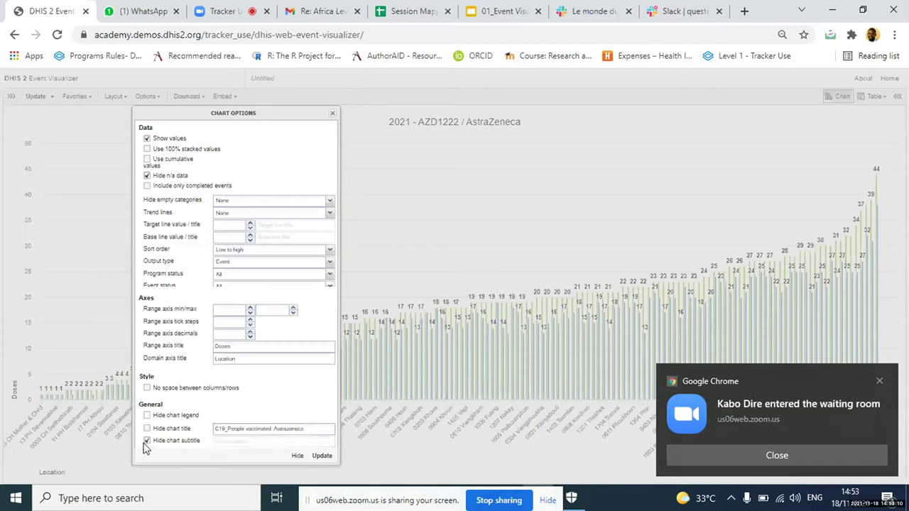
left_click(323, 457)
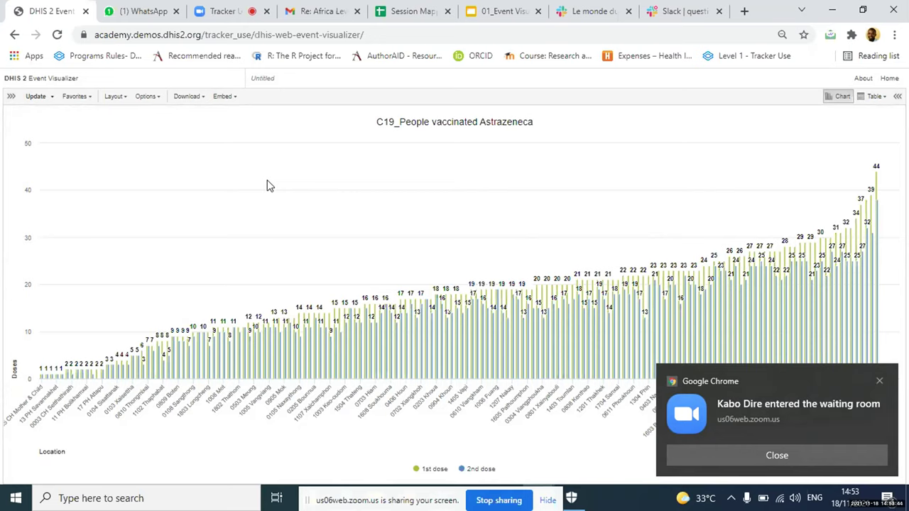
Save the chart as a favorite named "C19 Astrazeneca"
left_click(89, 103)
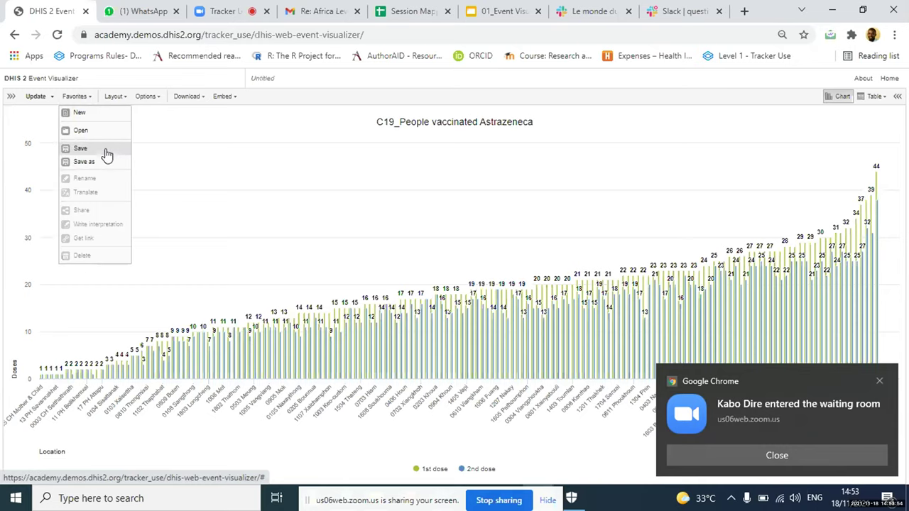
left_click(105, 151)
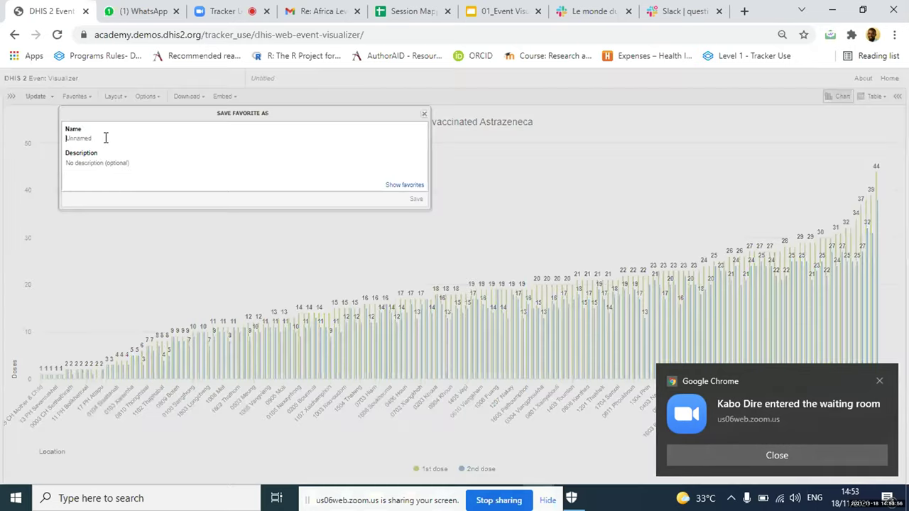
type("C19 Co")
key("BackSpace")
key("BackSpace")
key("BackSpace")
type("Astrazeneca")
left_click(415, 202)
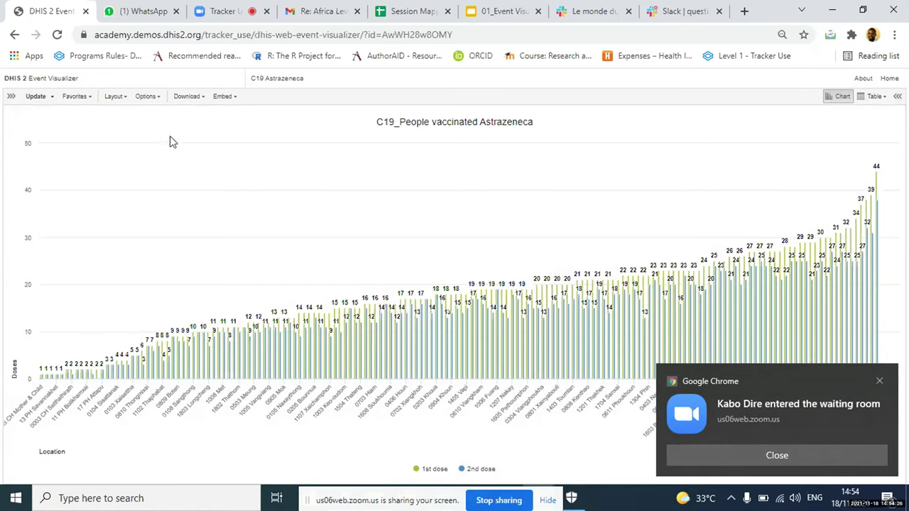
Look through the download formats and download the chart as a PNG image
left_click(202, 99)
mouse_move(230, 186)
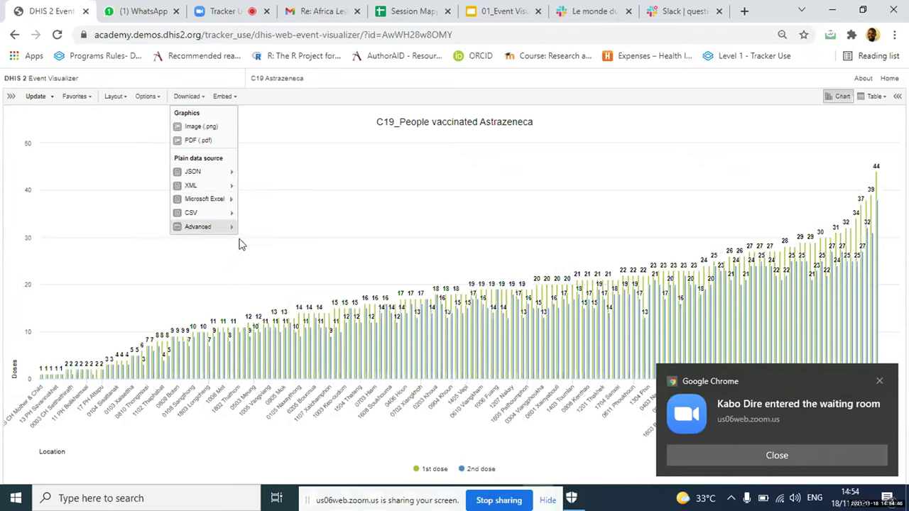
mouse_move(228, 219)
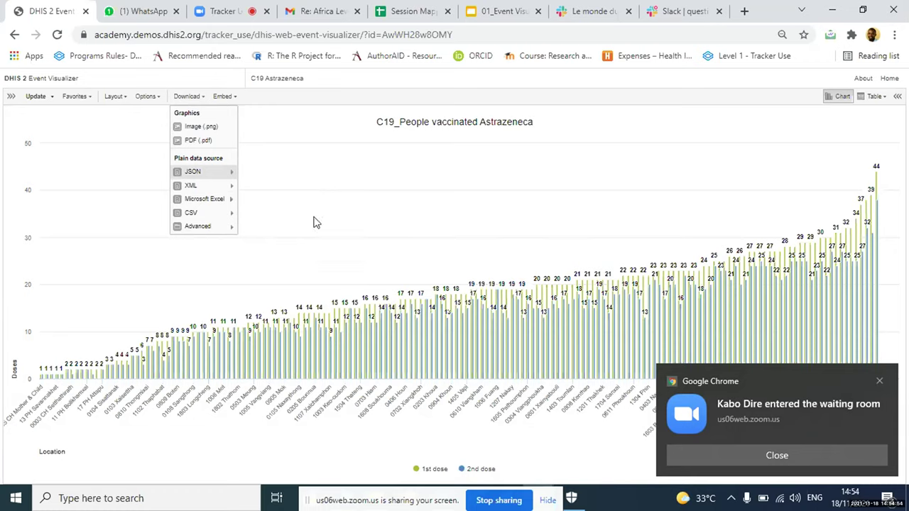
left_click(211, 134)
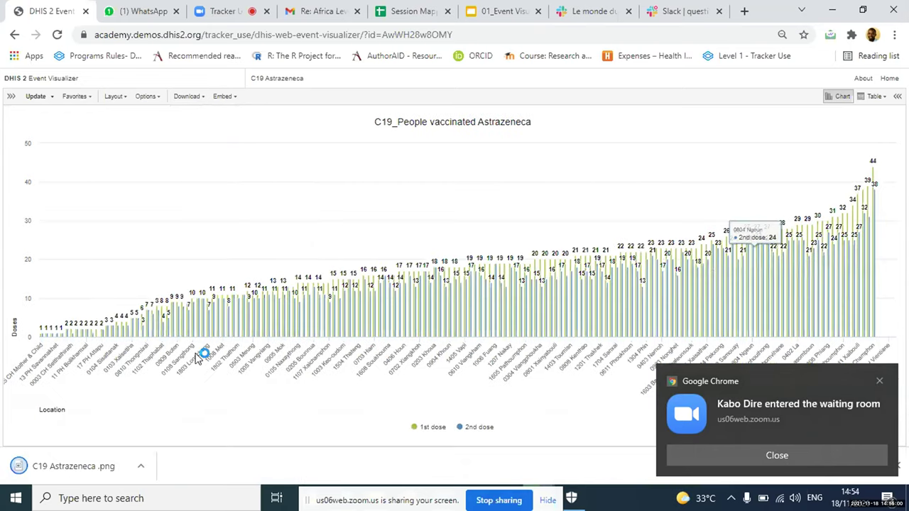
View the downloaded C19 Astrazeneca image in Paint down to its legend, and return to the chart with its data selection settings shown
left_click(88, 459)
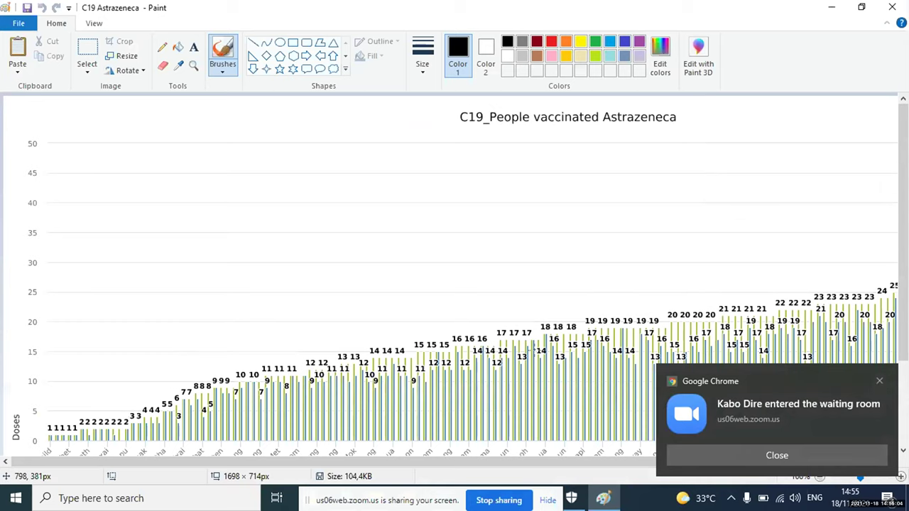
scroll(455, 284, "down", 3)
left_click(783, 457)
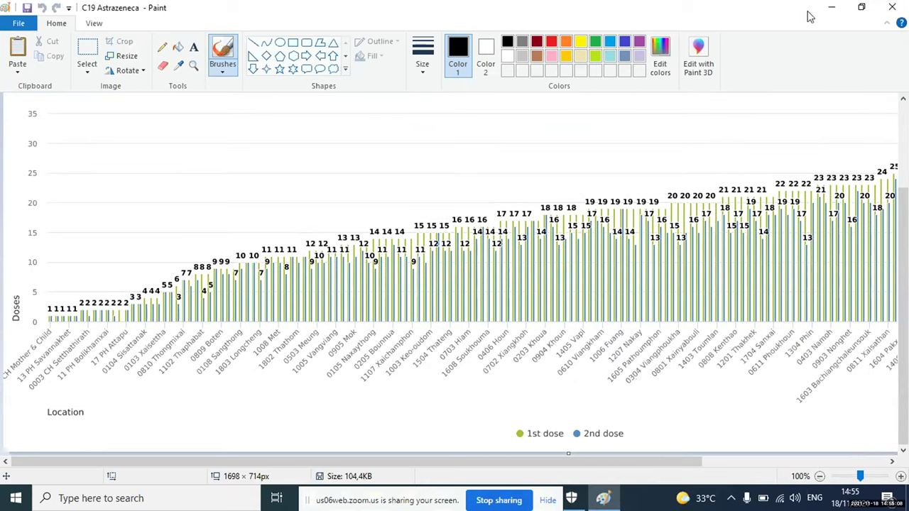
left_click(832, 9)
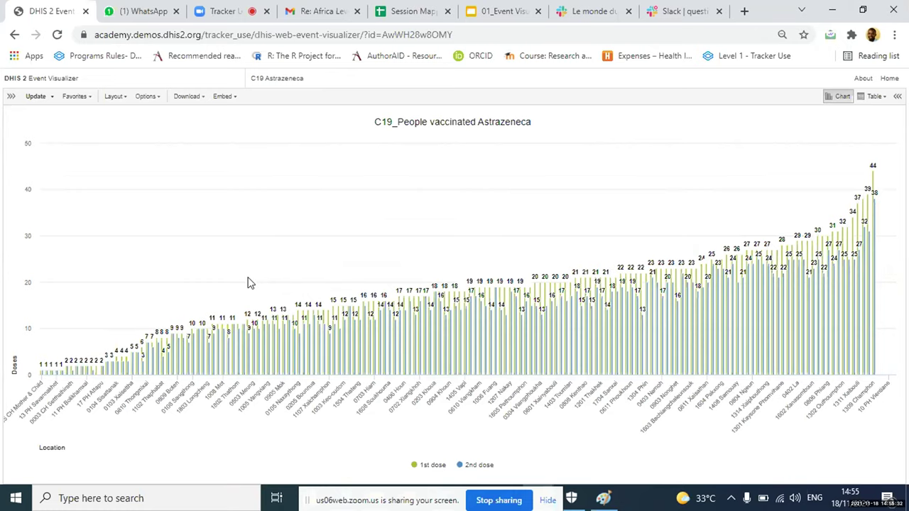
left_click(10, 97)
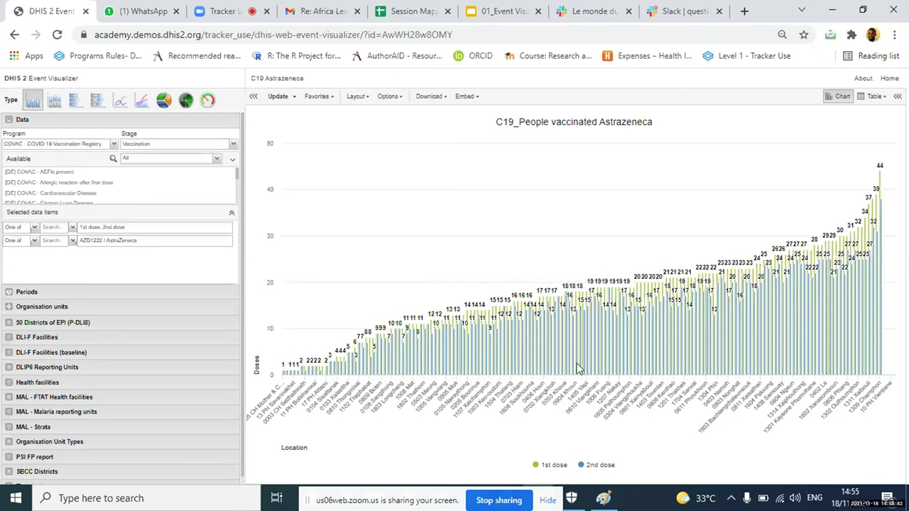
Switch to the Zoom meeting, hide the chat and look through the list of participants
left_click(222, 10)
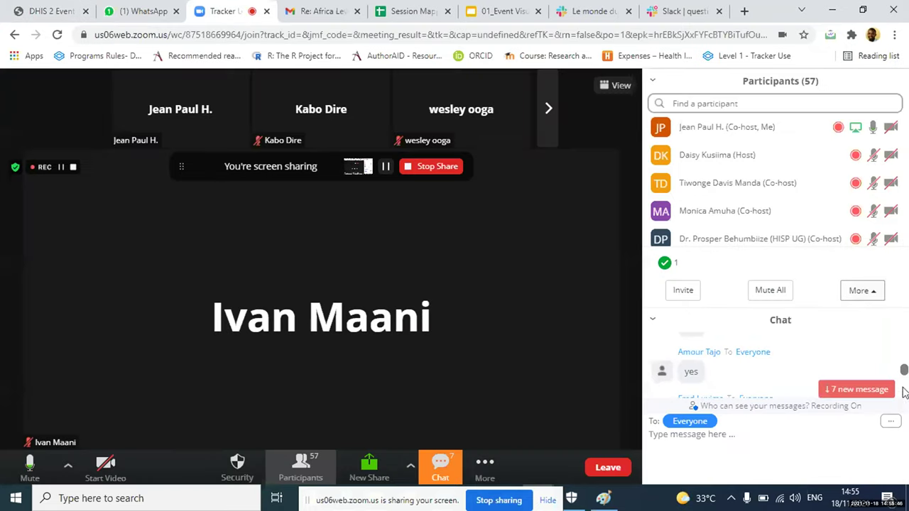
left_click(442, 465)
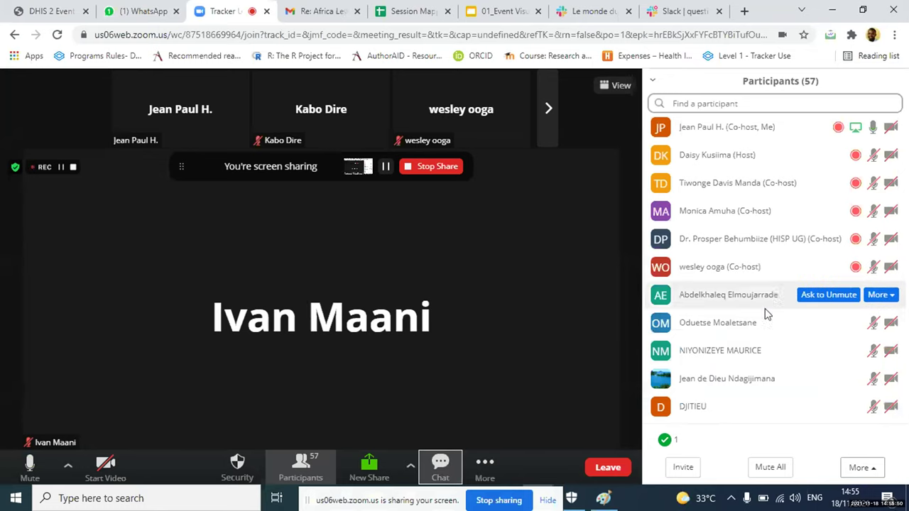
scroll(776, 329, "down", 4)
scroll(775, 329, "up", 5)
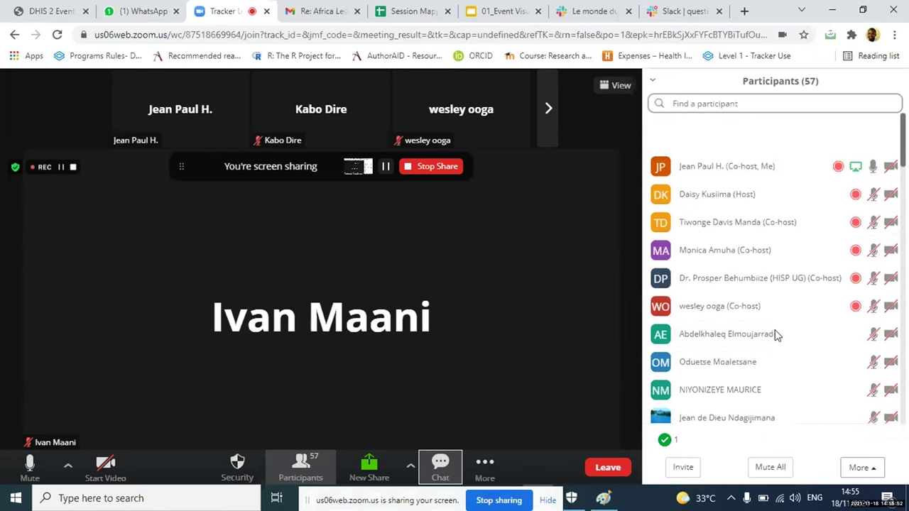
scroll(781, 355, "down", 10)
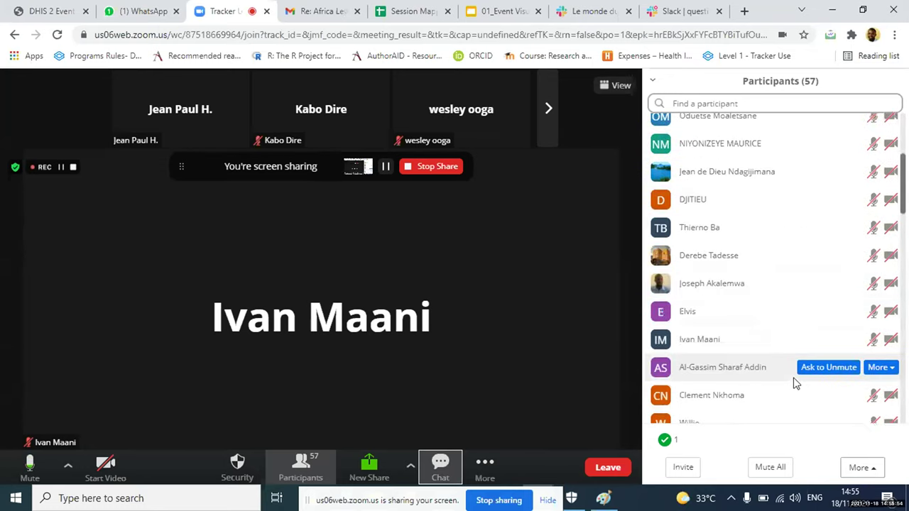
scroll(794, 380, "down", 3)
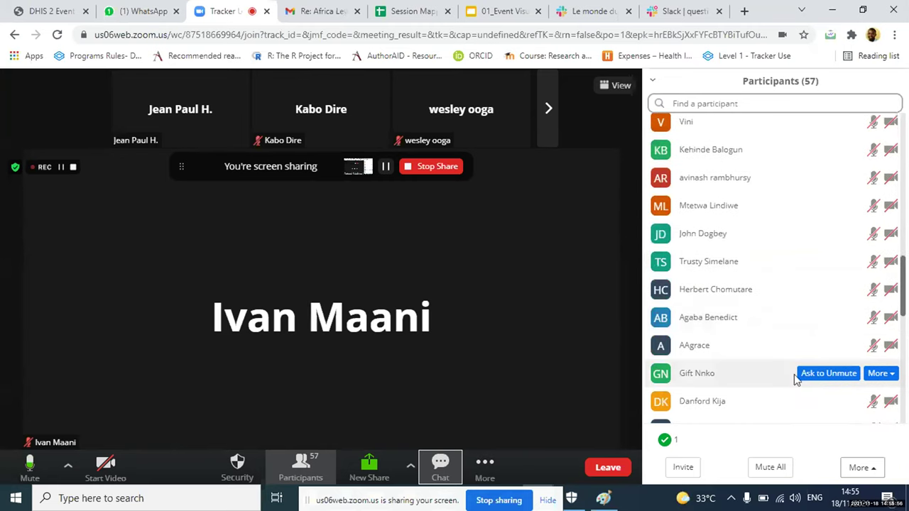
scroll(798, 381, "down", 2)
scroll(802, 384, "down", 8)
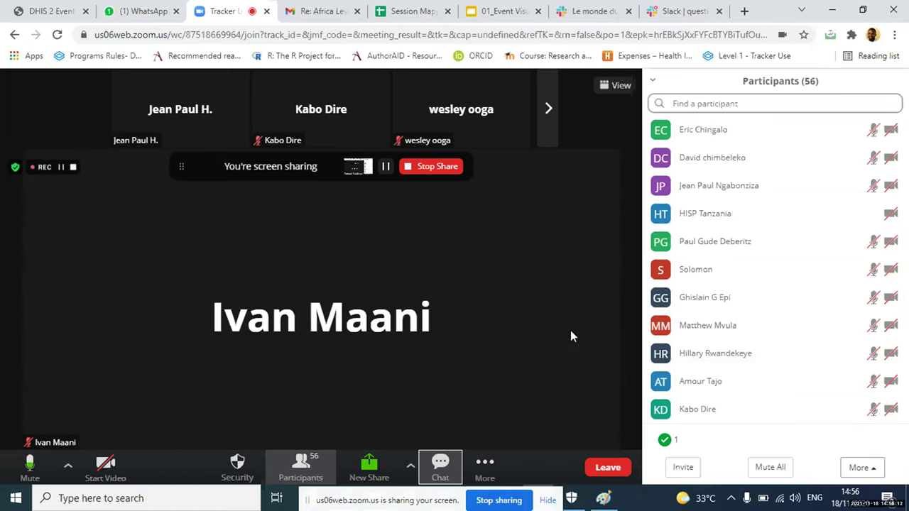
scroll(846, 317, "down", 1)
scroll(846, 312, "up", 1)
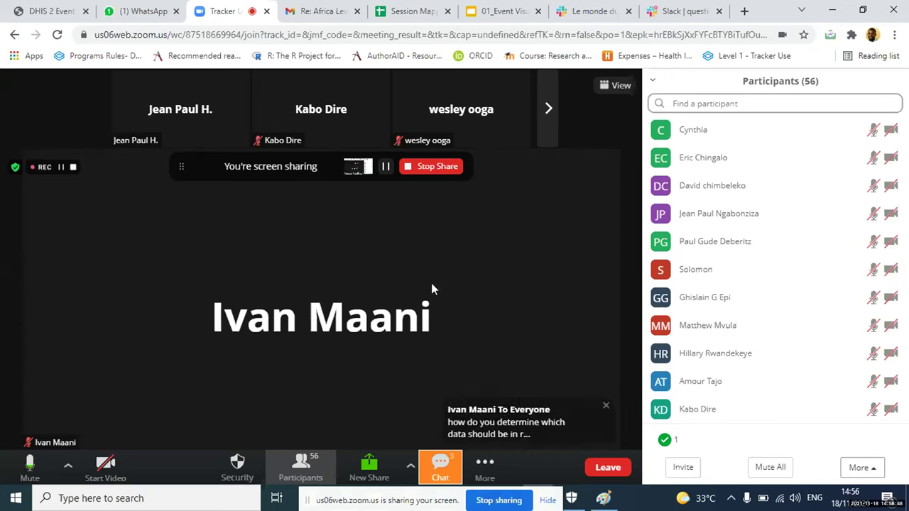
Show the meeting chat, hide the participants list and read the latest messages, including the question about rows and columns
left_click(539, 424)
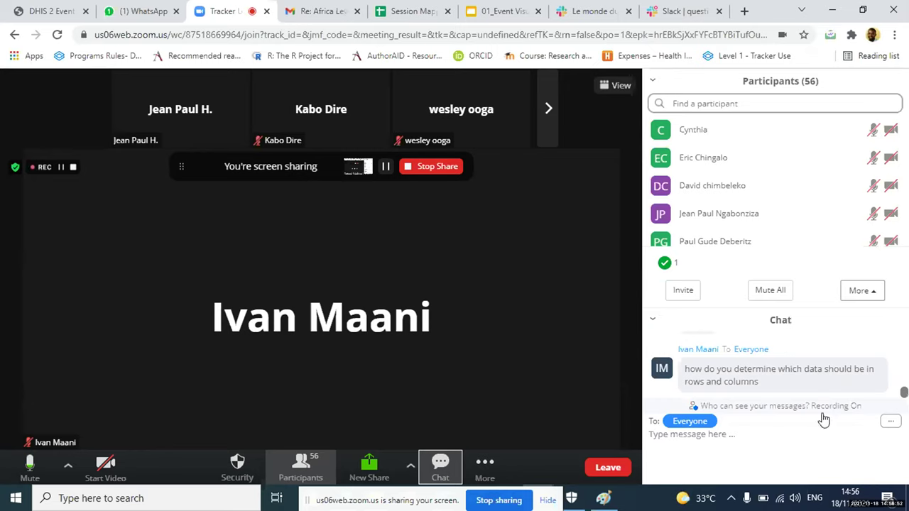
left_click(904, 395)
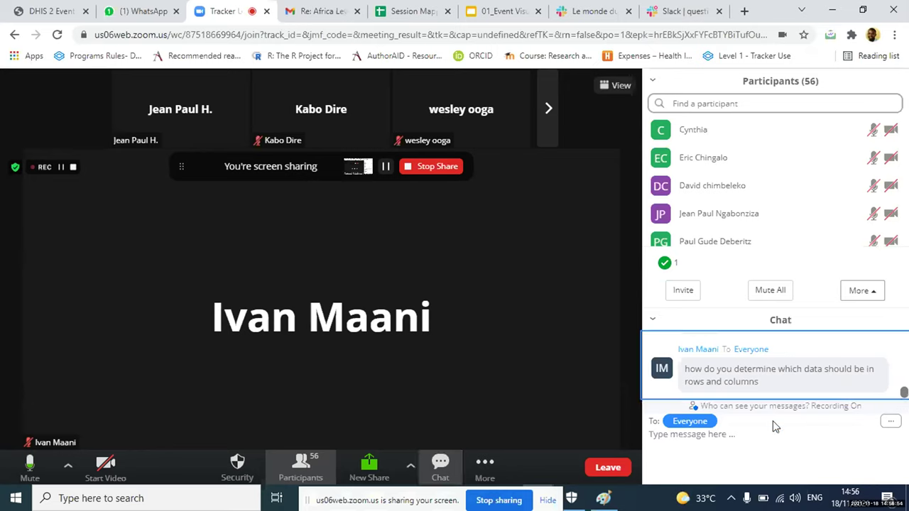
left_click(302, 465)
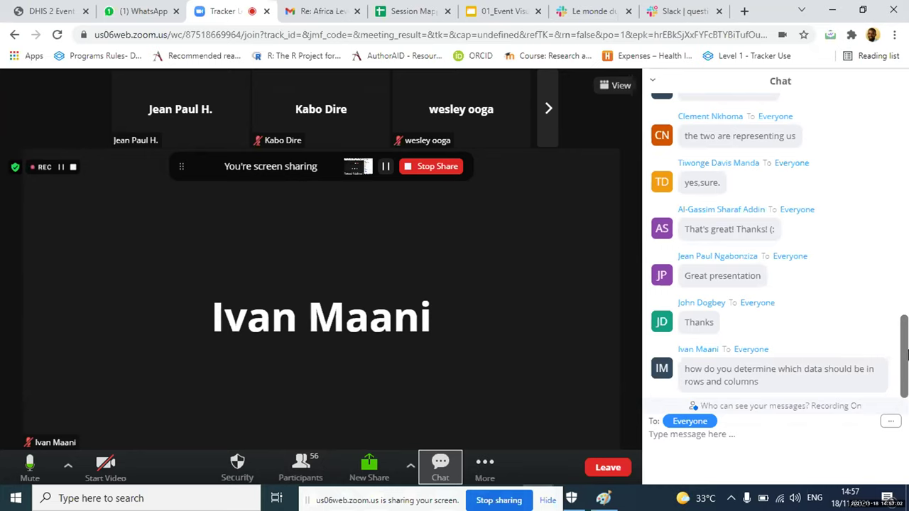
left_click_drag(902, 383, 905, 355)
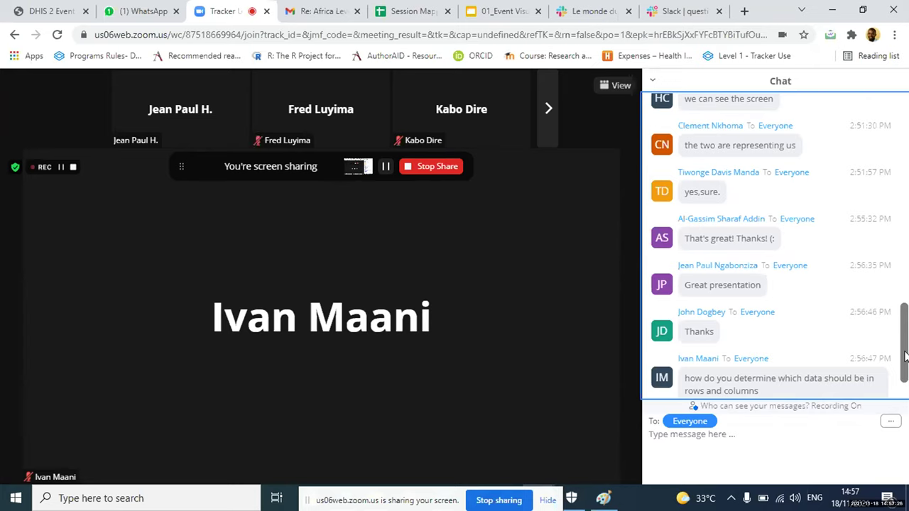
scroll(904, 356, "down", 1)
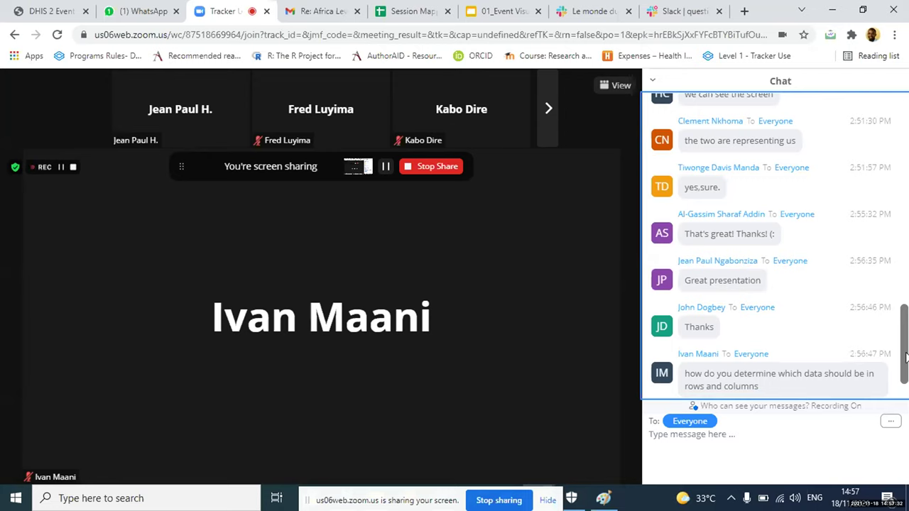
scroll(905, 356, "down", 3)
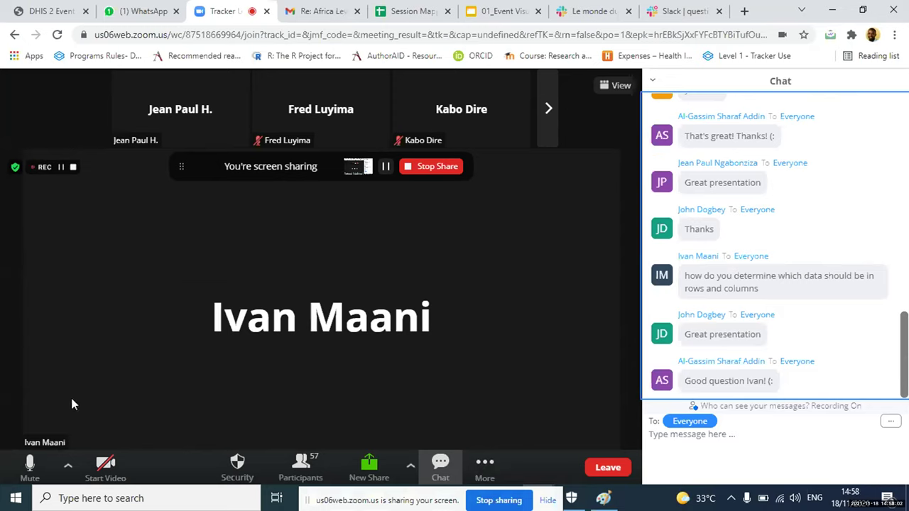
Mute the meeting microphone and turn it back on
left_click(36, 474)
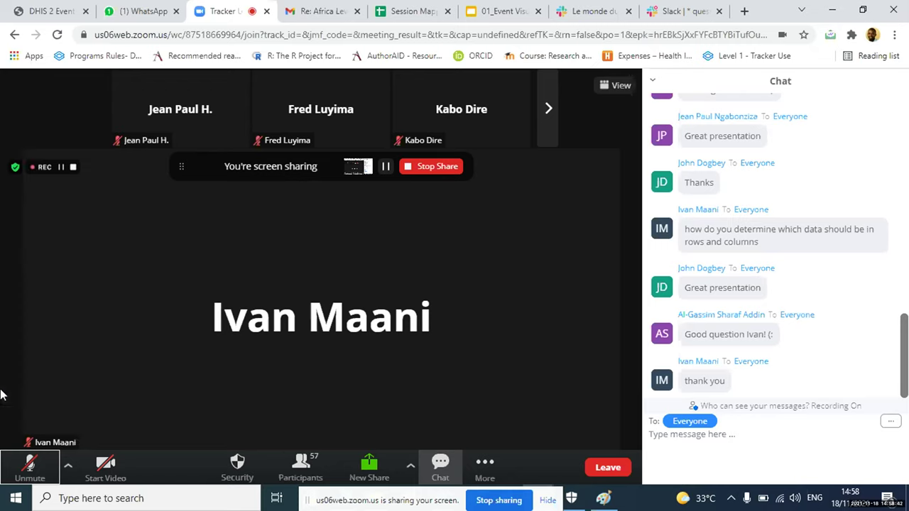
left_click(32, 465)
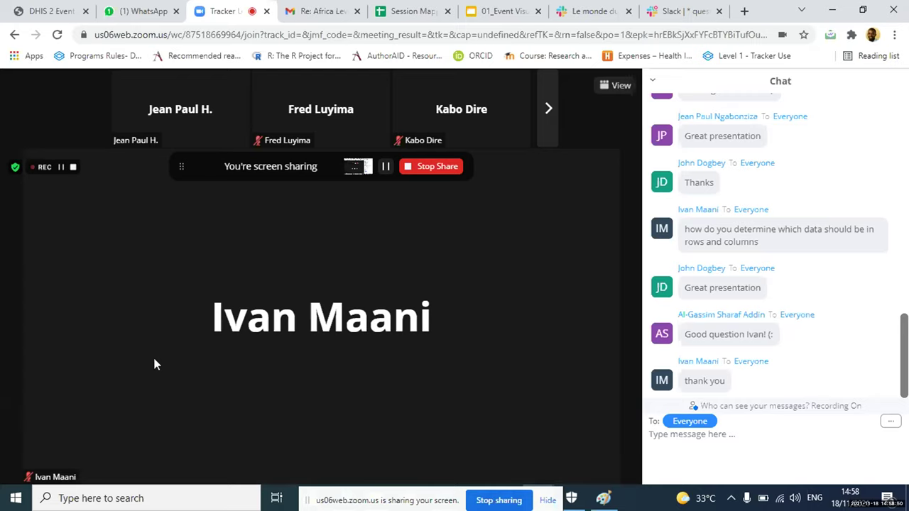
mouse_move(237, 358)
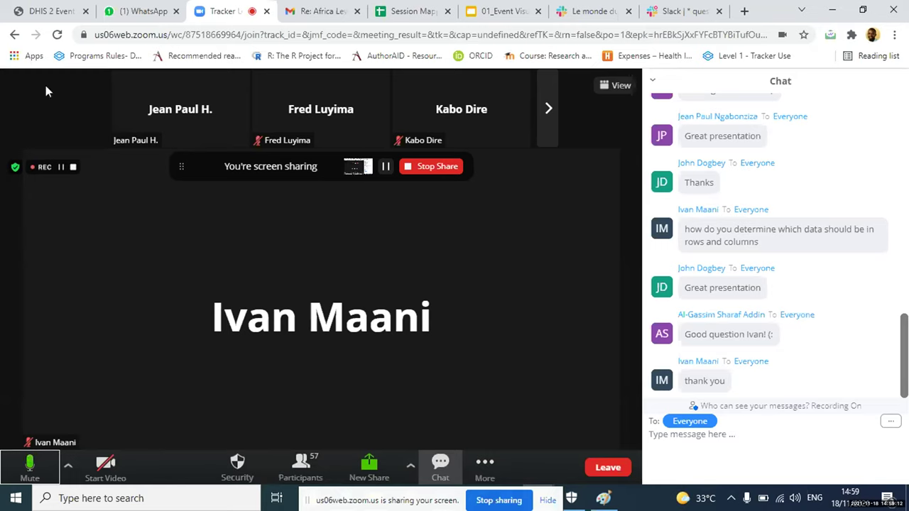
Return to the DHIS 2 Event Visualizer, start a new favorite and set its chart type to pie
left_click(44, 13)
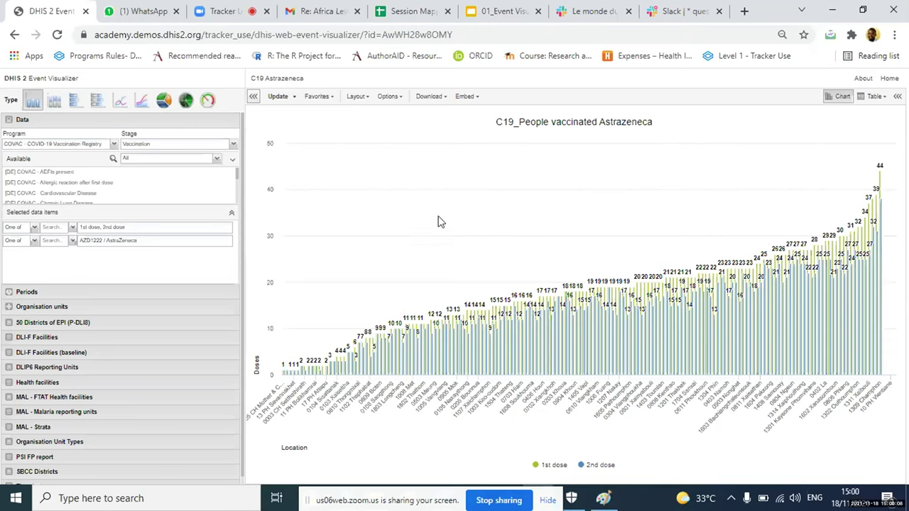
left_click(333, 98)
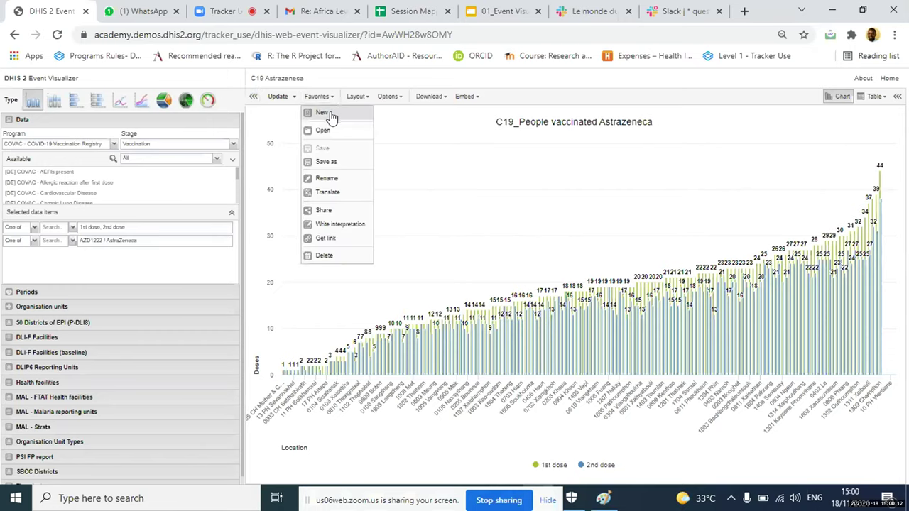
left_click(328, 113)
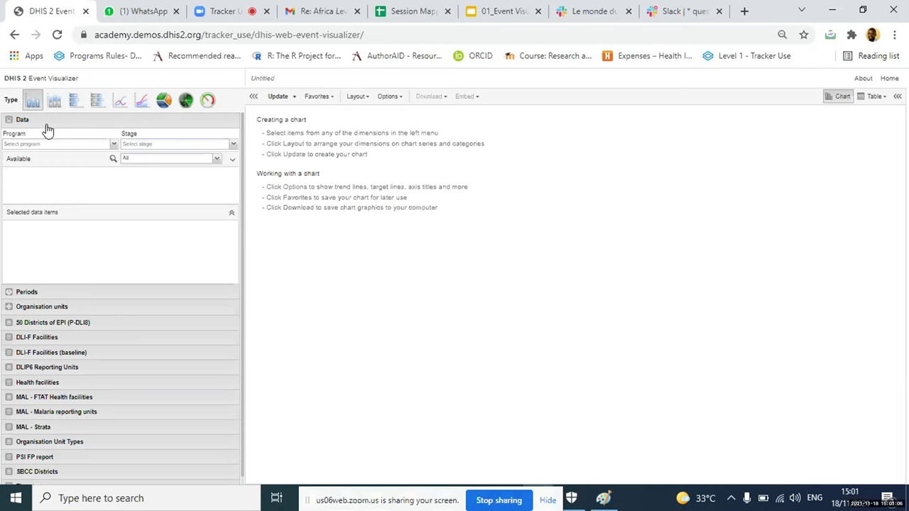
left_click(163, 103)
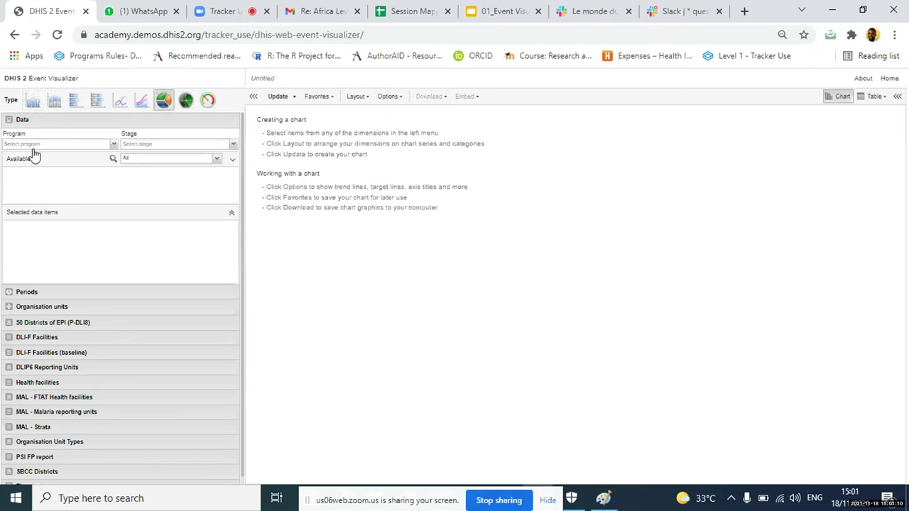
Set the program to COVID-19 Case-based Surveillance and the stage to Stage 3 - Lab Results
left_click(114, 145)
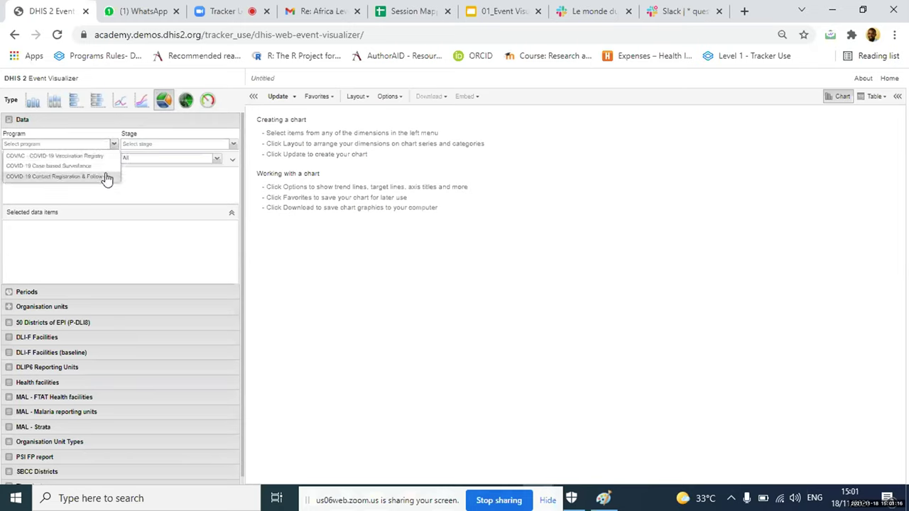
left_click(77, 168)
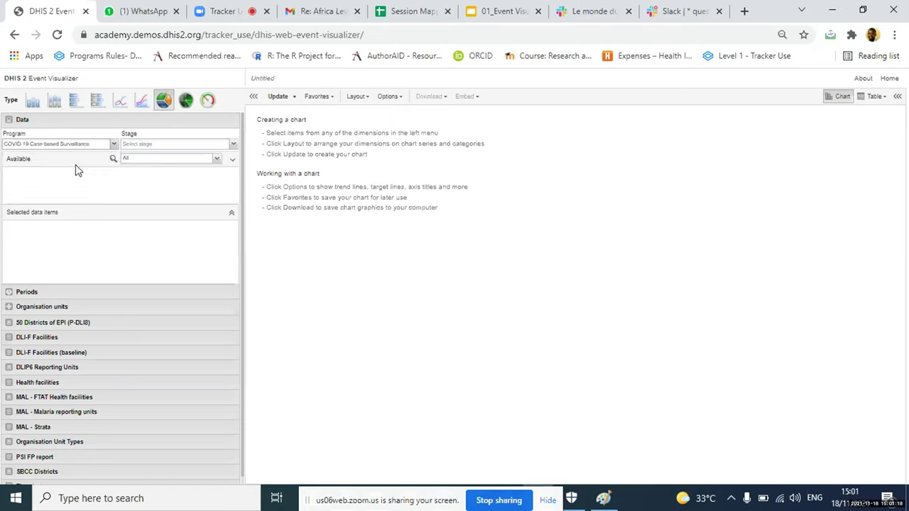
left_click(233, 148)
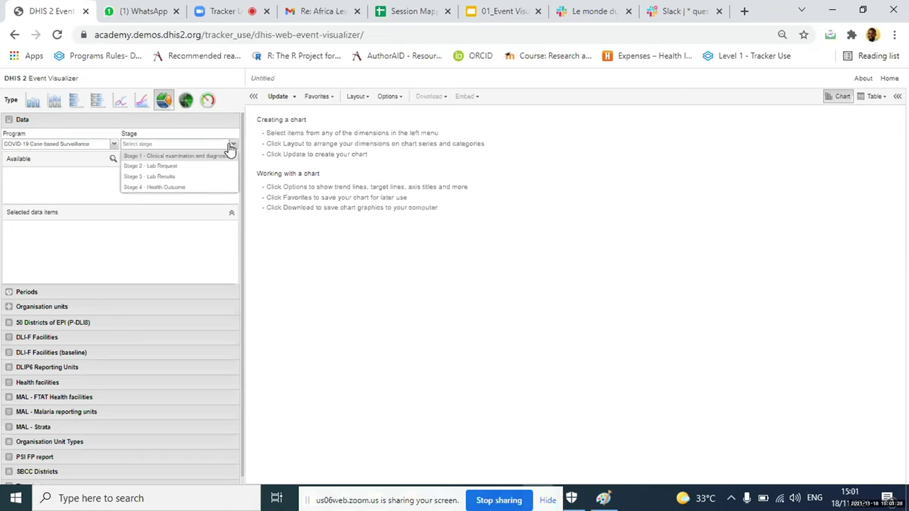
left_click(201, 178)
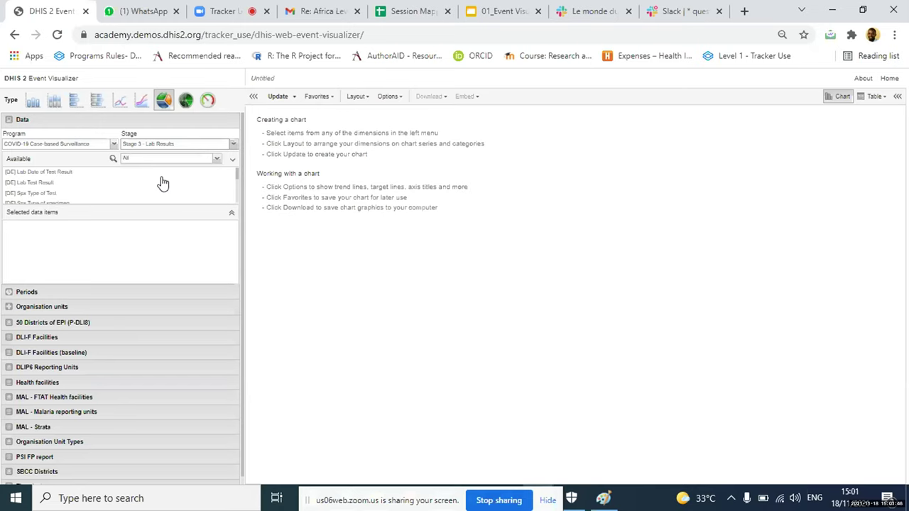
Filter the available data items by "res", add Lab Test Result and restrict it to Negative and Positive
left_click(112, 159)
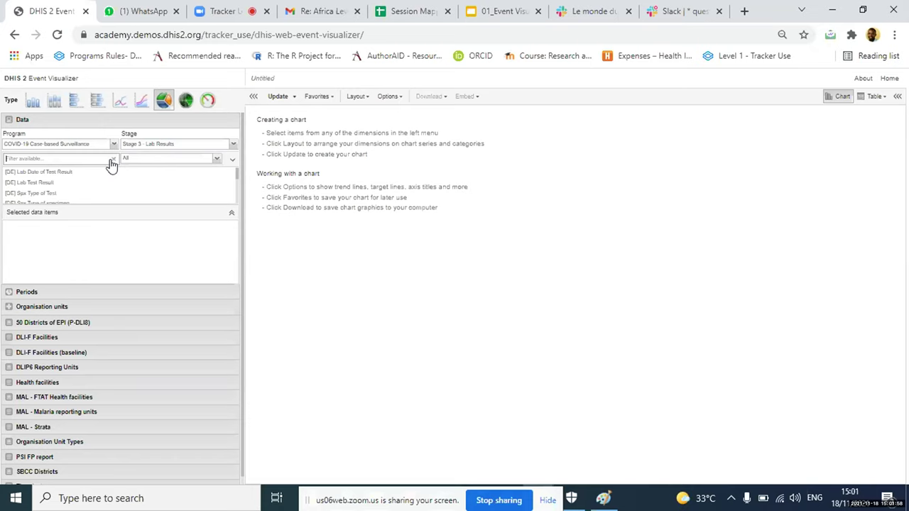
type("res")
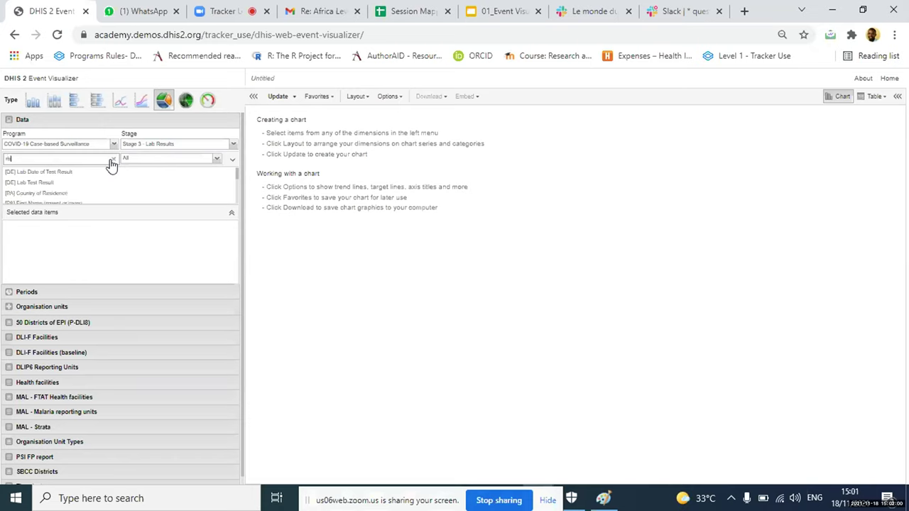
left_click(47, 183)
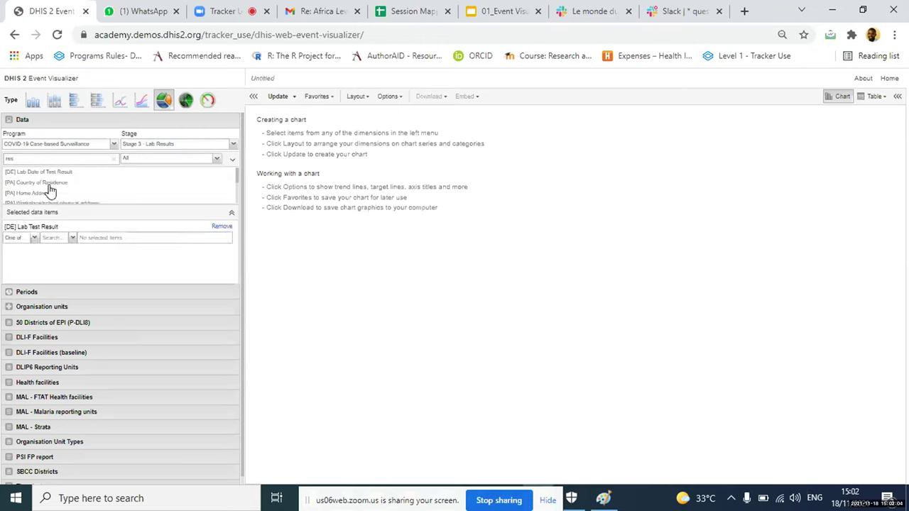
left_click(73, 242)
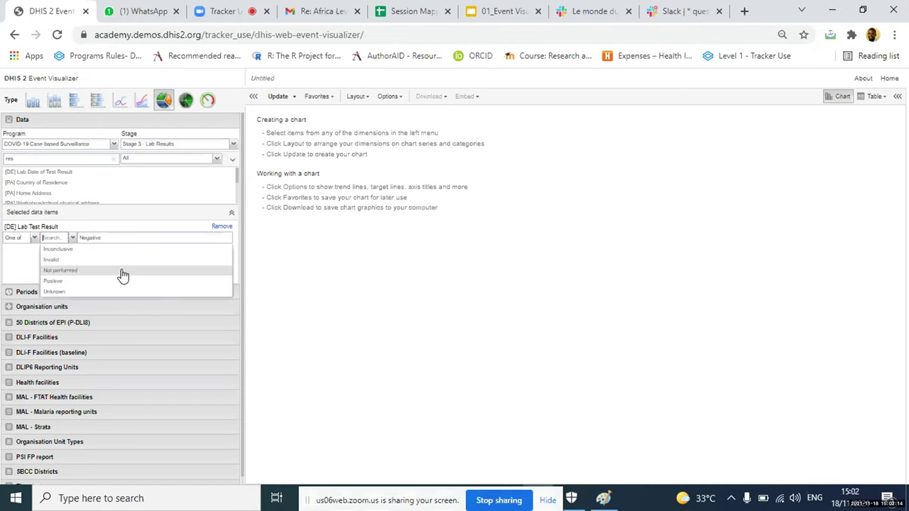
left_click(120, 271)
left_click(106, 282)
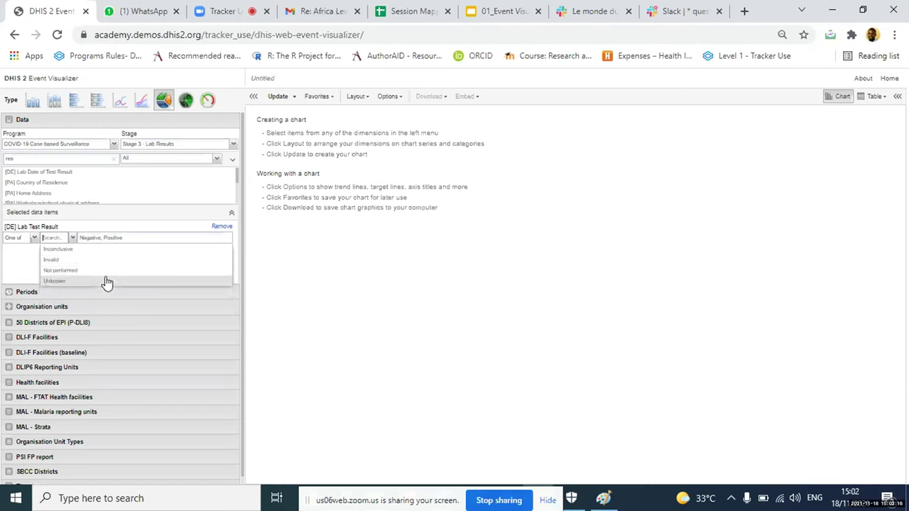
left_click(328, 303)
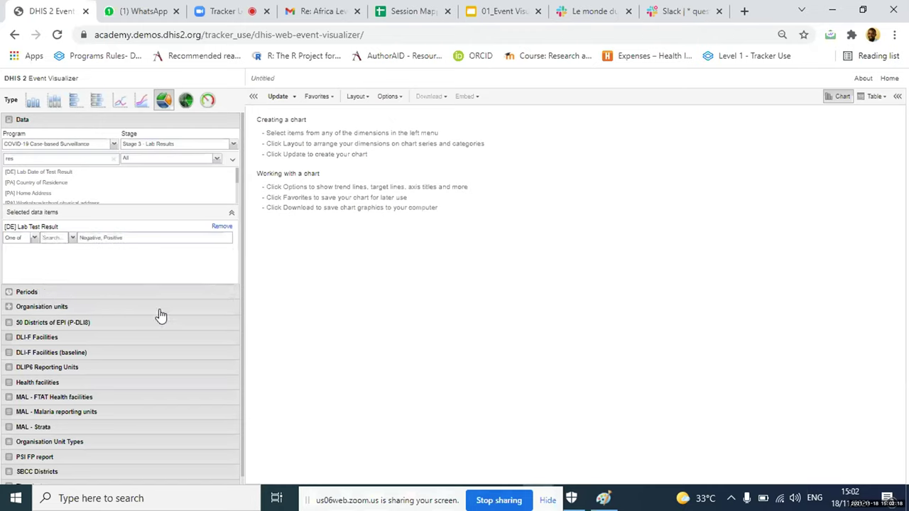
Replace the Last 12 months period with Last year
left_click(74, 293)
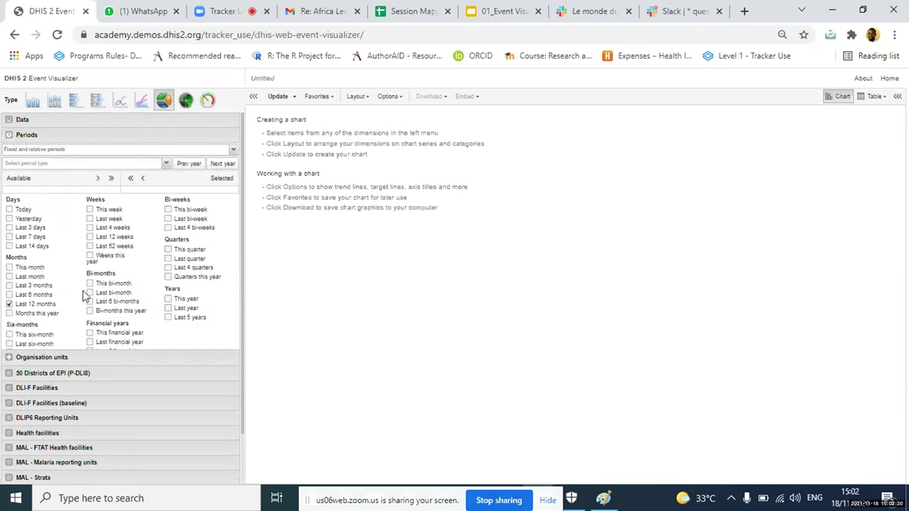
left_click(9, 303)
left_click(9, 304)
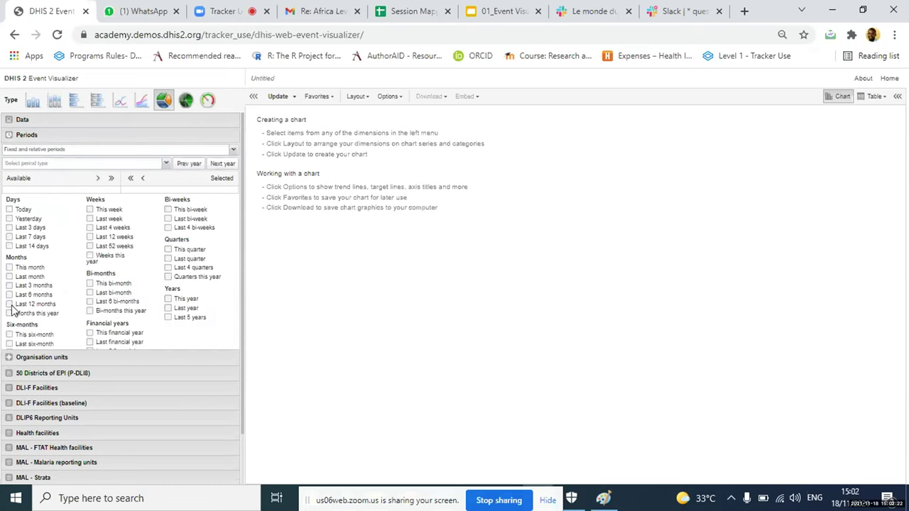
left_click(169, 309)
Clear User sub-x2-units to use Lao PDR as the organisation unit, and update the chart
left_click(75, 362)
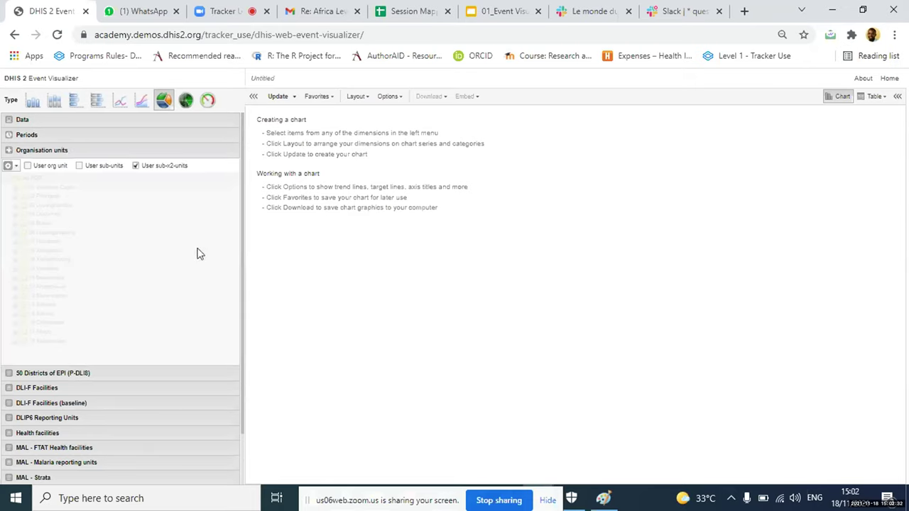
left_click(135, 168)
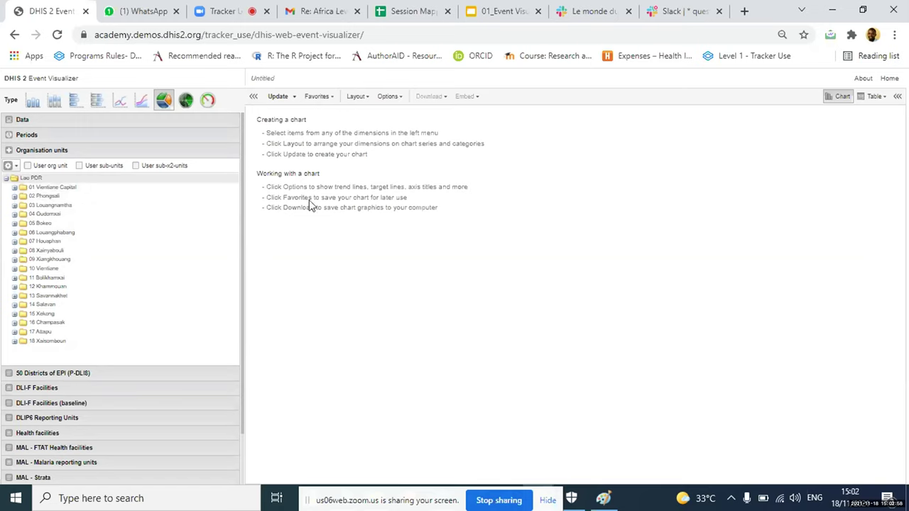
left_click(280, 99)
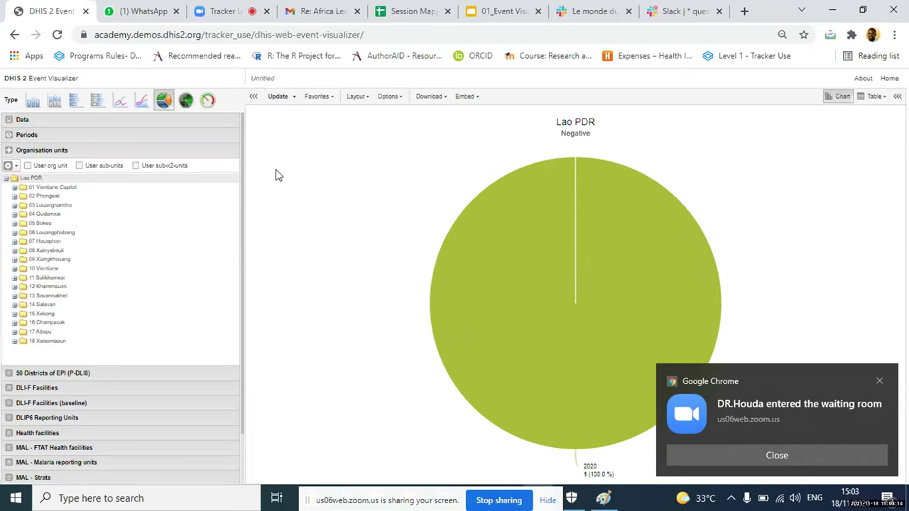
In the chart layout, move Periods to the report filter and Lab Test Result to the category dimensions, and update the chart
mouse_move(585, 178)
left_click(368, 103)
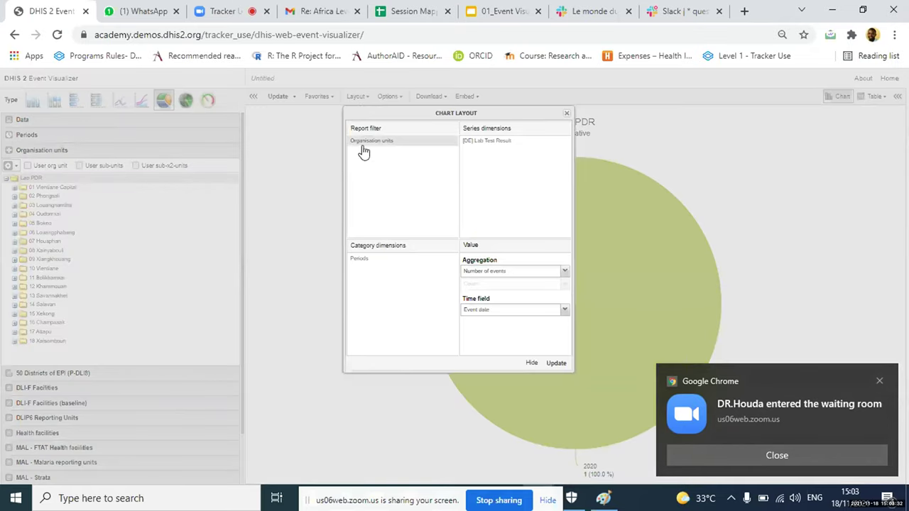
left_click_drag(361, 262, 397, 193)
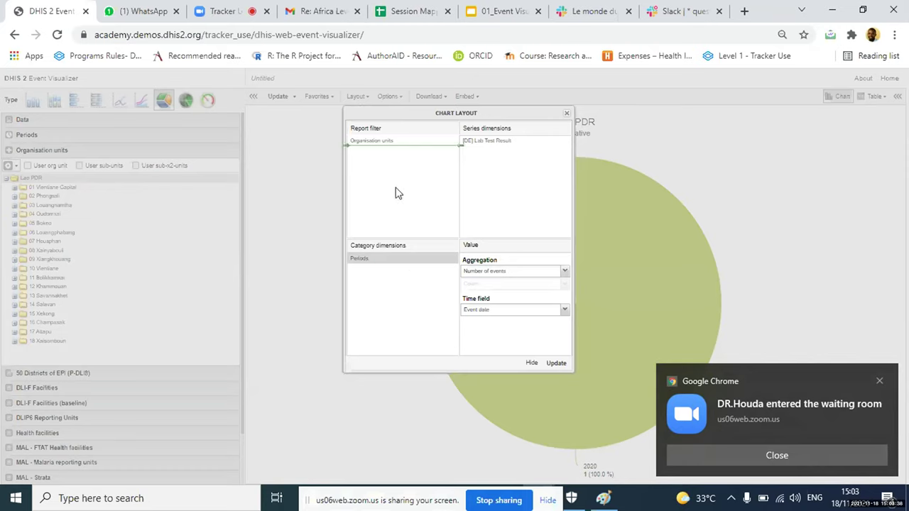
left_click_drag(397, 190, 396, 189)
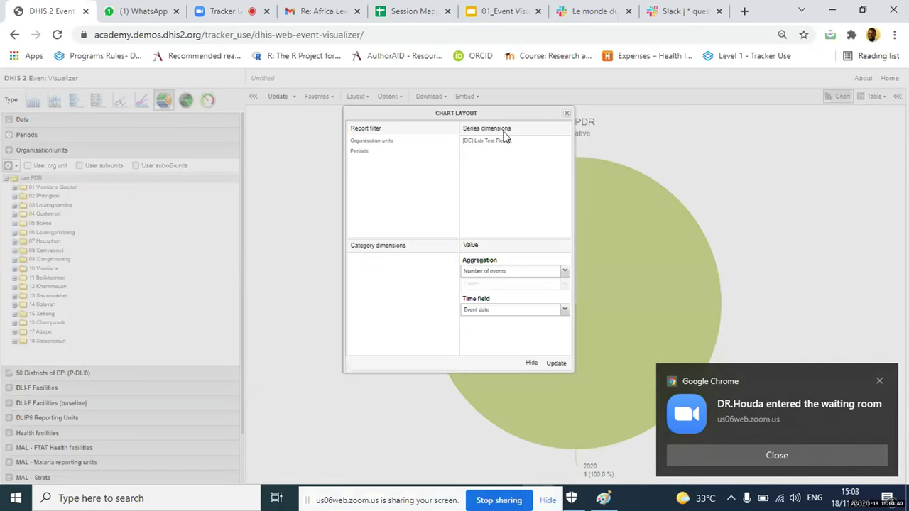
left_click_drag(499, 147, 428, 304)
left_click(556, 363)
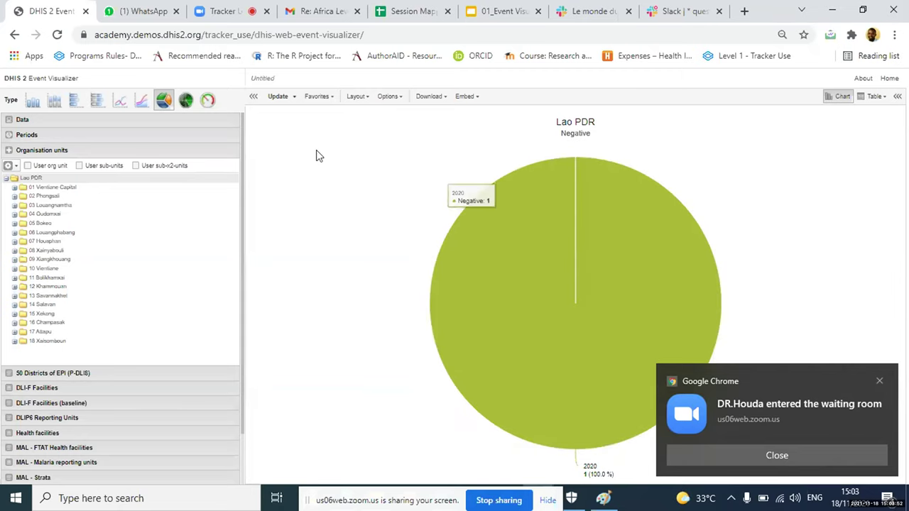
Recheck the layout and selected data, move Periods from the report filter to the series dimensions, and update the pie chart
left_click(357, 98)
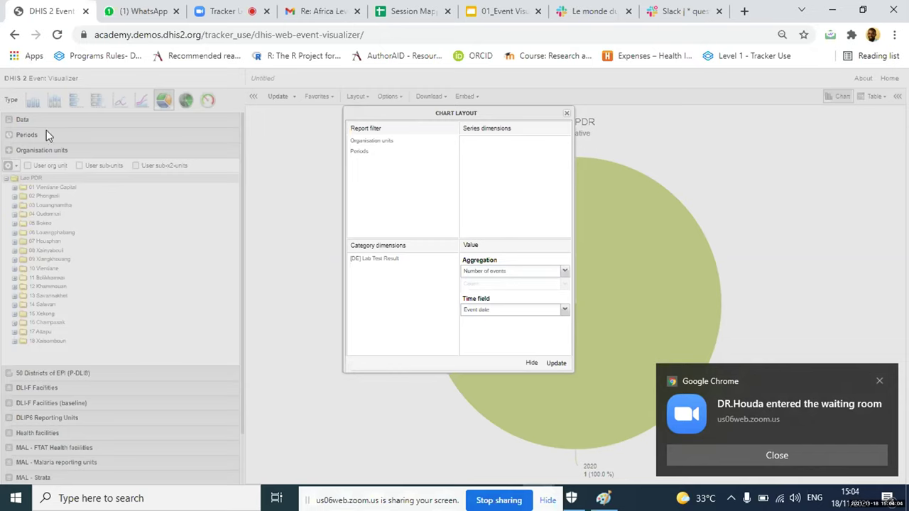
left_click(555, 365)
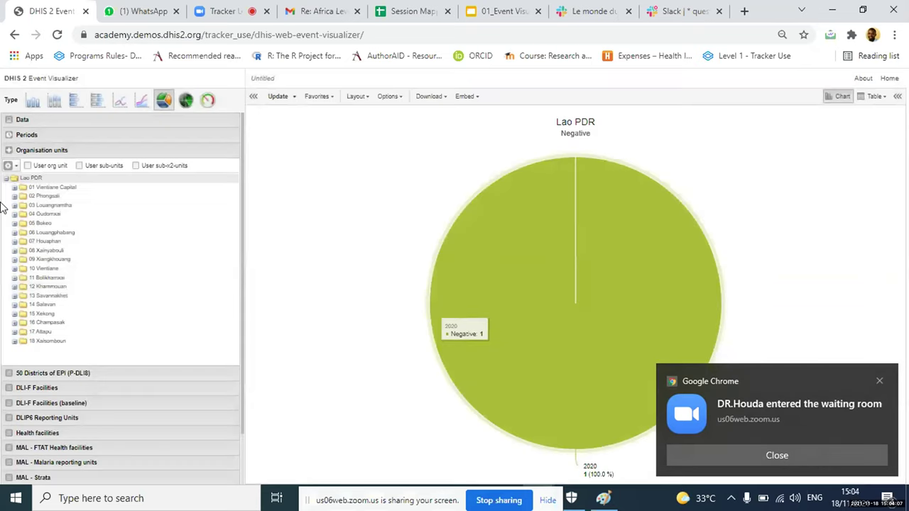
left_click(38, 121)
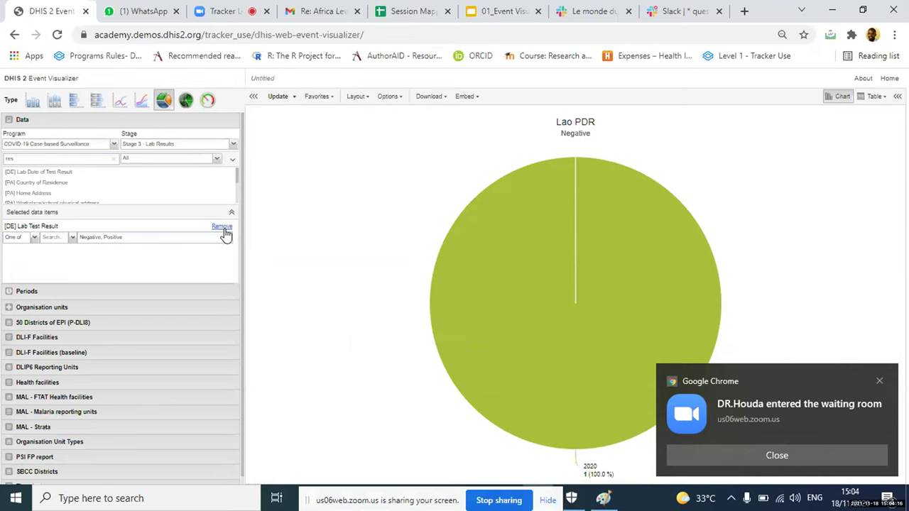
left_click(357, 97)
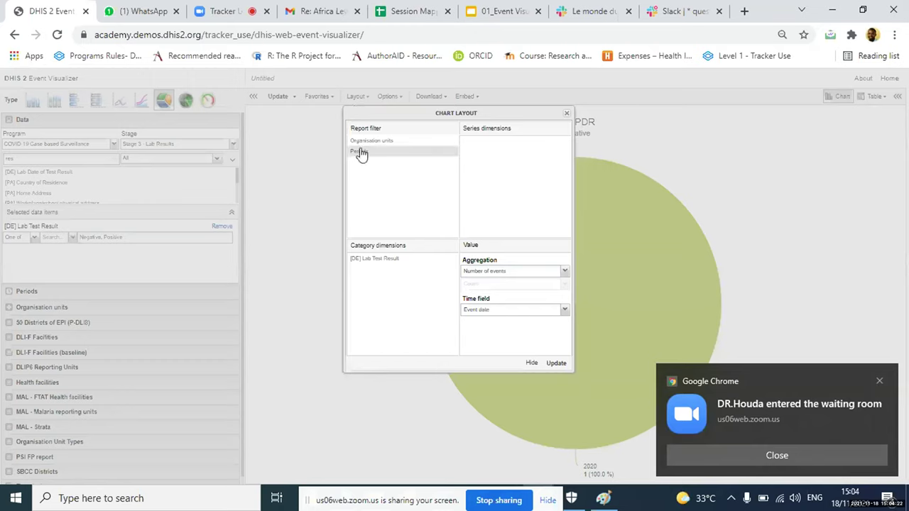
left_click_drag(360, 154, 487, 150)
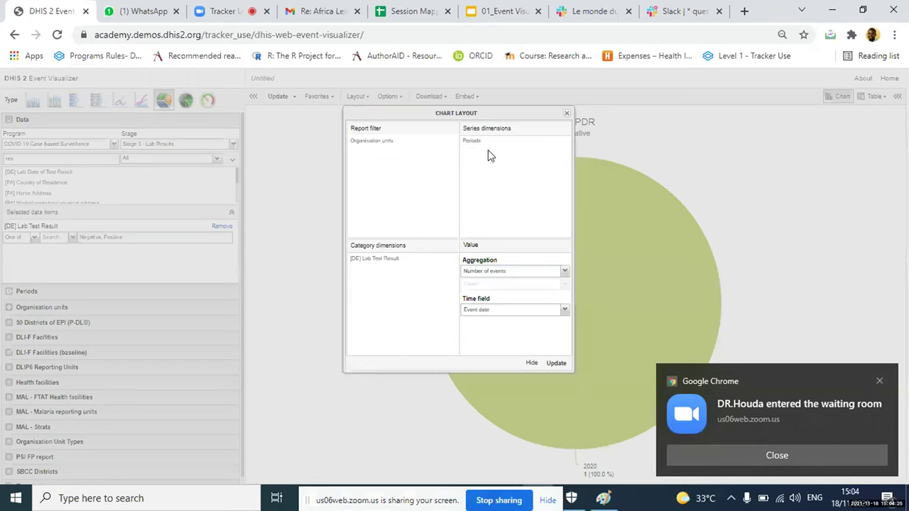
left_click(556, 364)
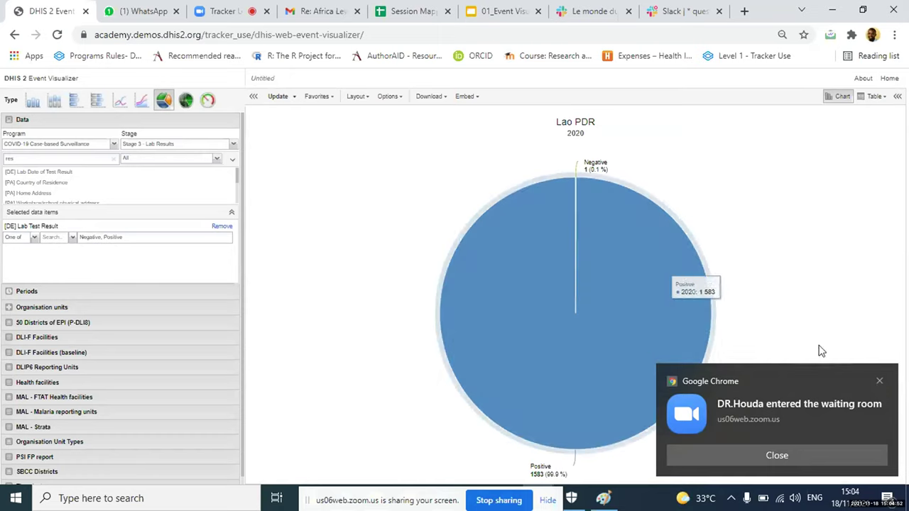
Remove Lab Test Result from the selected data items, add it again without any option restriction, and update the chart
left_click(879, 383)
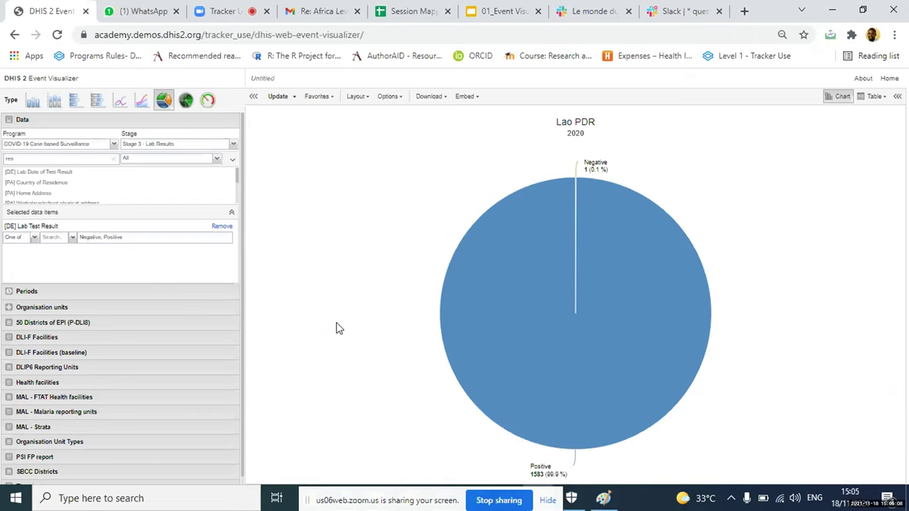
mouse_move(621, 217)
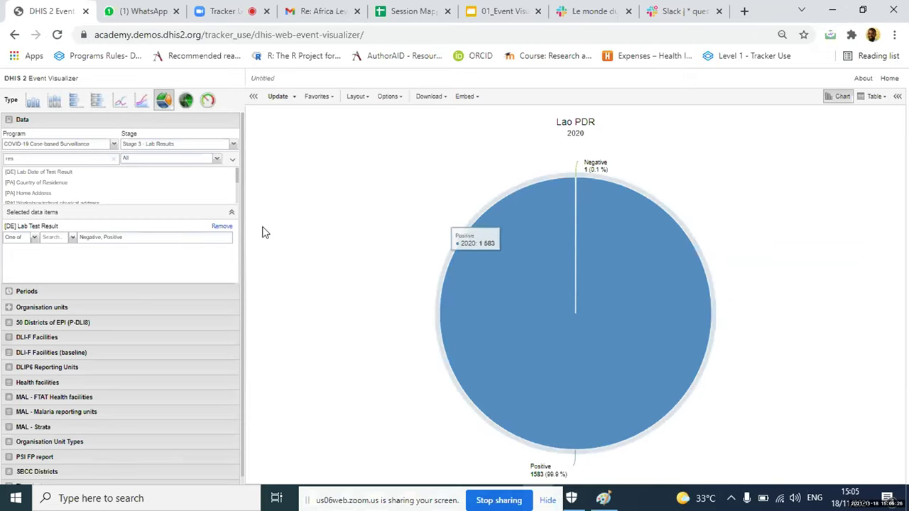
left_click(222, 227)
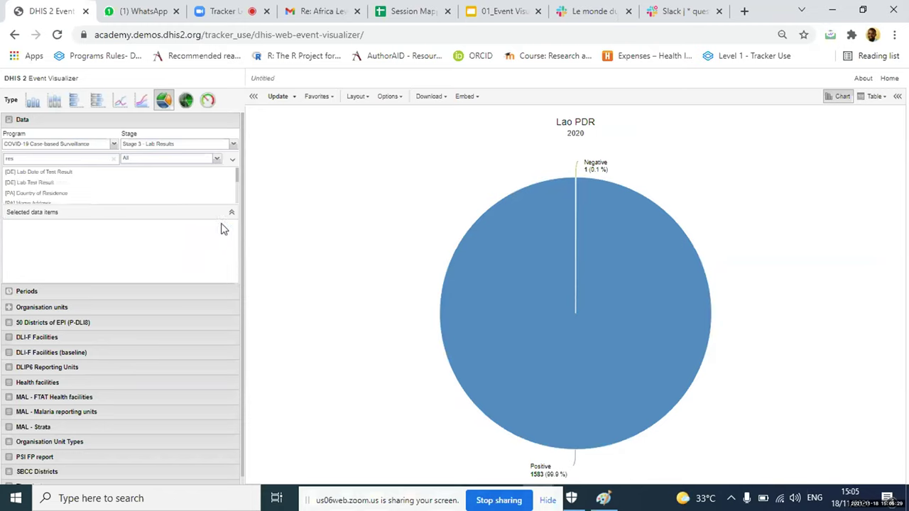
double_click(43, 184)
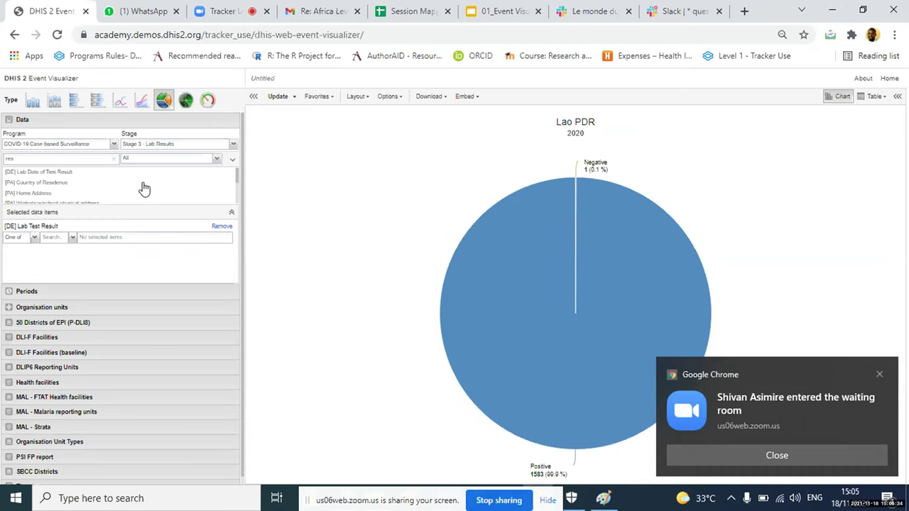
left_click(279, 100)
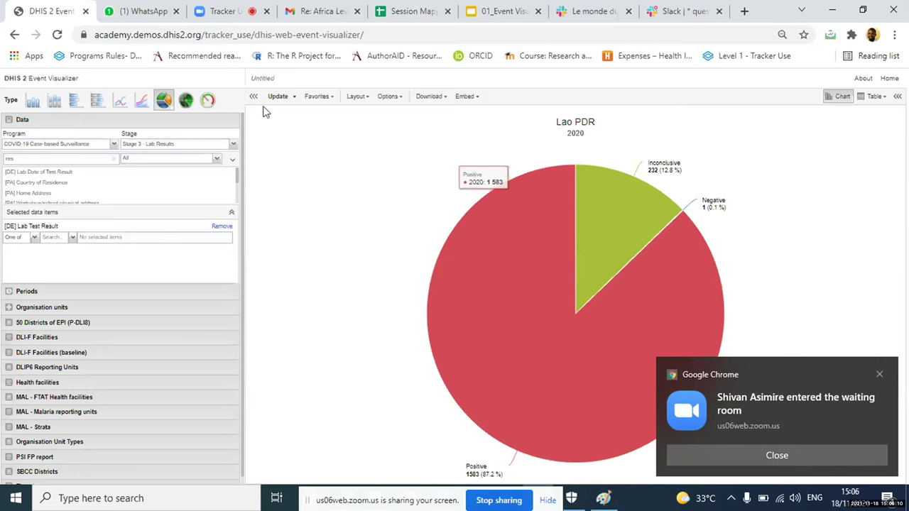
left_click(331, 102)
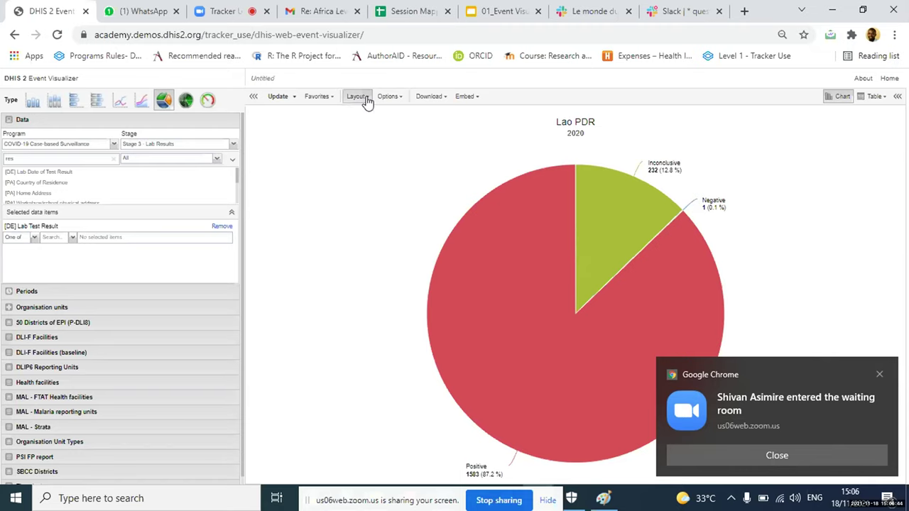
left_click(389, 96)
left_click(584, 114)
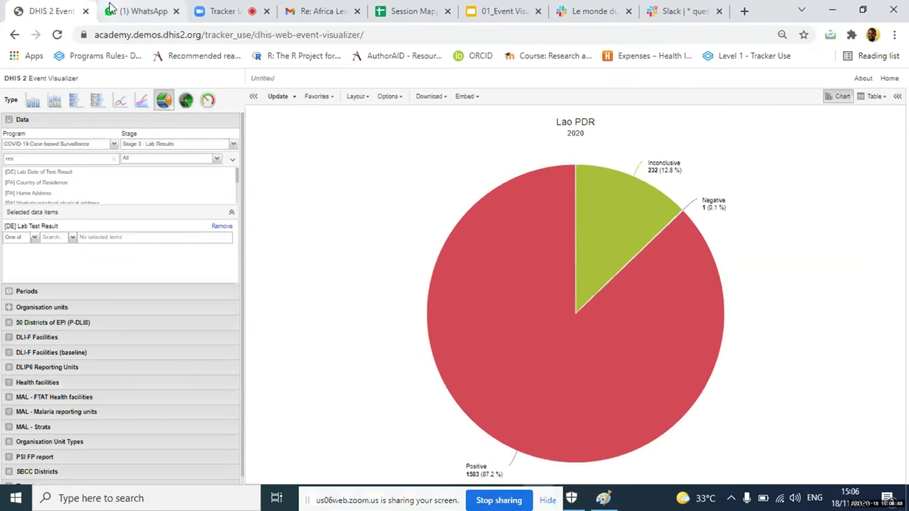
Switch to the Zoom meeting, show the participants list, and ask the participant with the raised hand to unmute
left_click(213, 12)
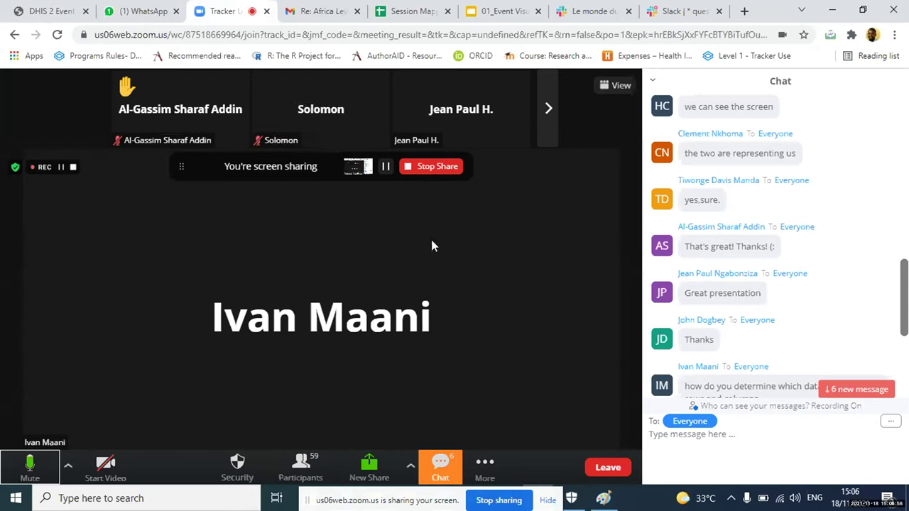
left_click(301, 463)
scroll(781, 192, "down", 2)
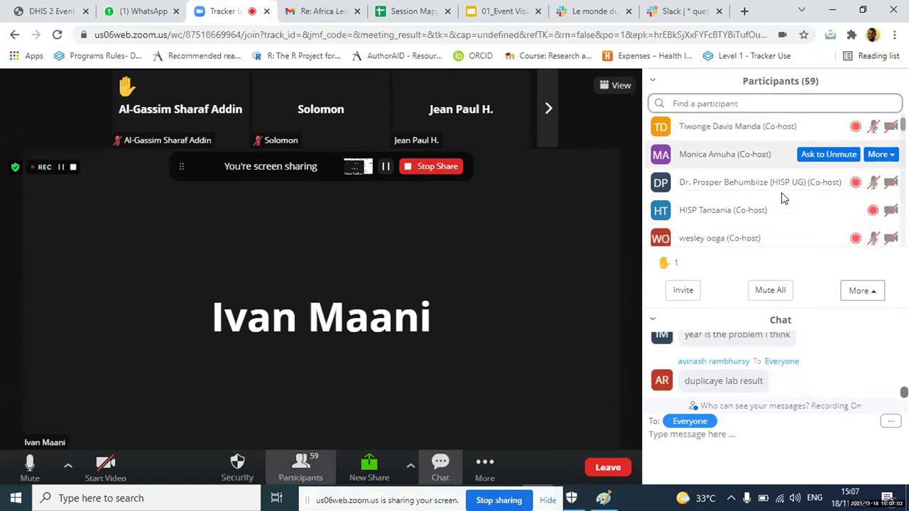
scroll(781, 202, "down", 2)
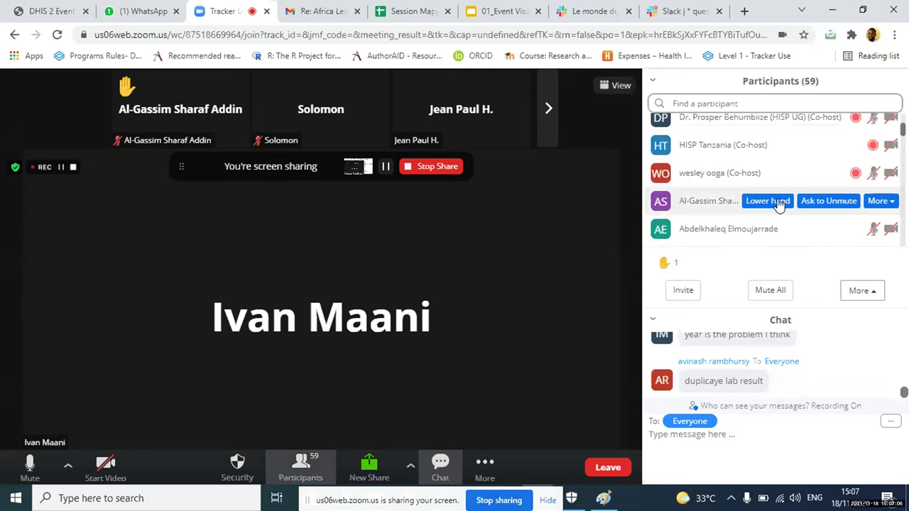
scroll(779, 204, "down", 1)
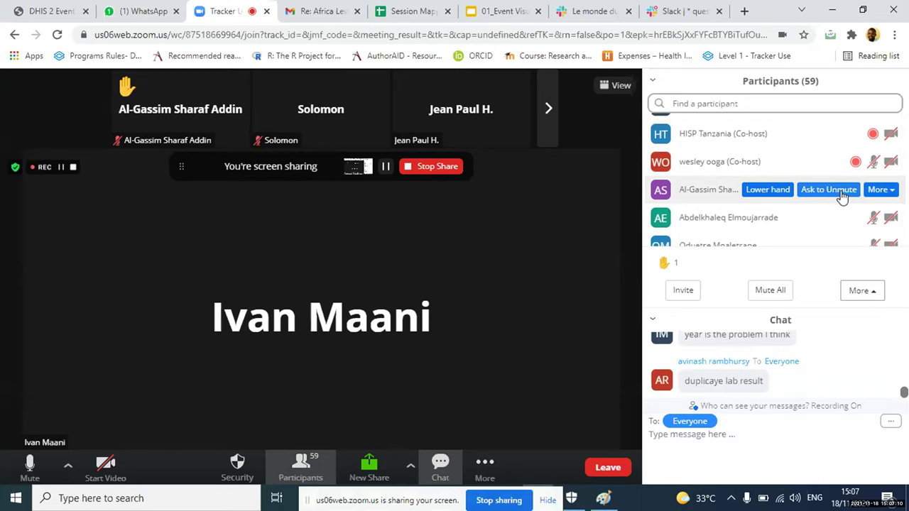
left_click(842, 194)
left_click(879, 190)
scroll(837, 208, "down", 3)
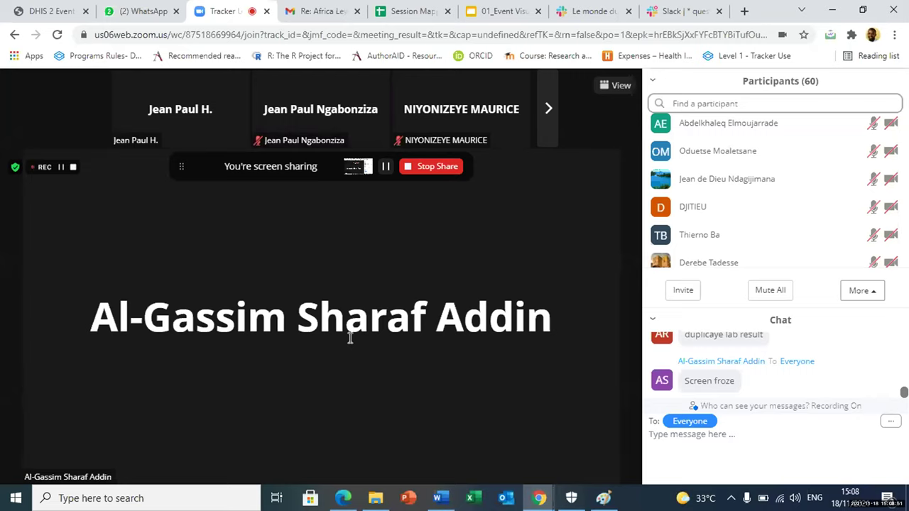
mouse_move(381, 312)
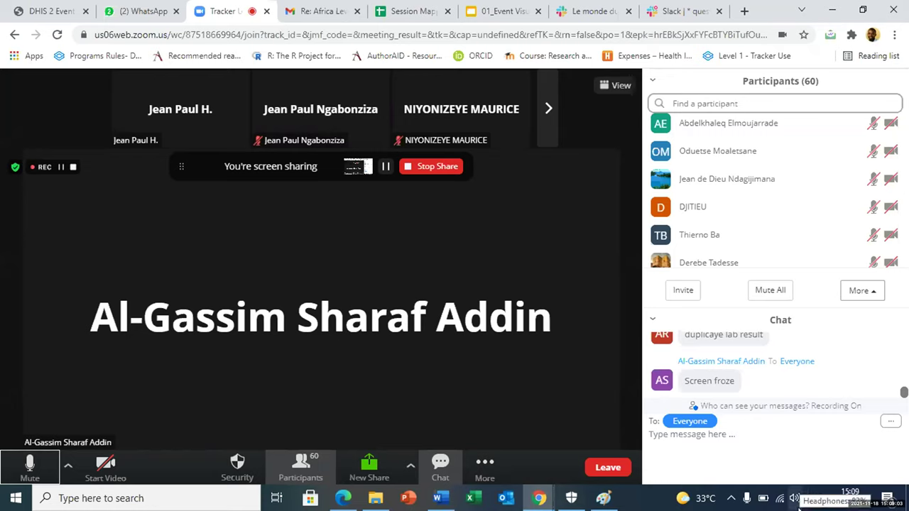
Switch back to the DHIS 2 Event Visualizer, change the chart type to column, and update the chart
left_click(33, 9)
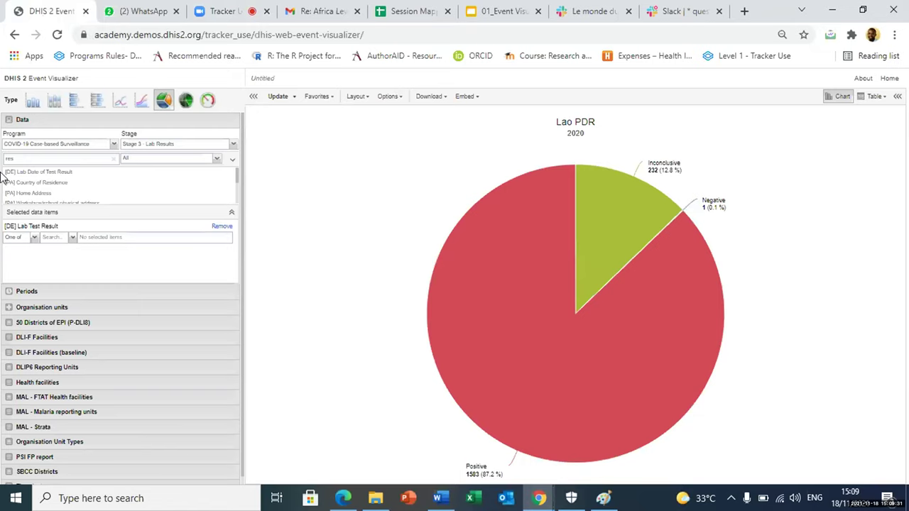
left_click(33, 100)
left_click(271, 96)
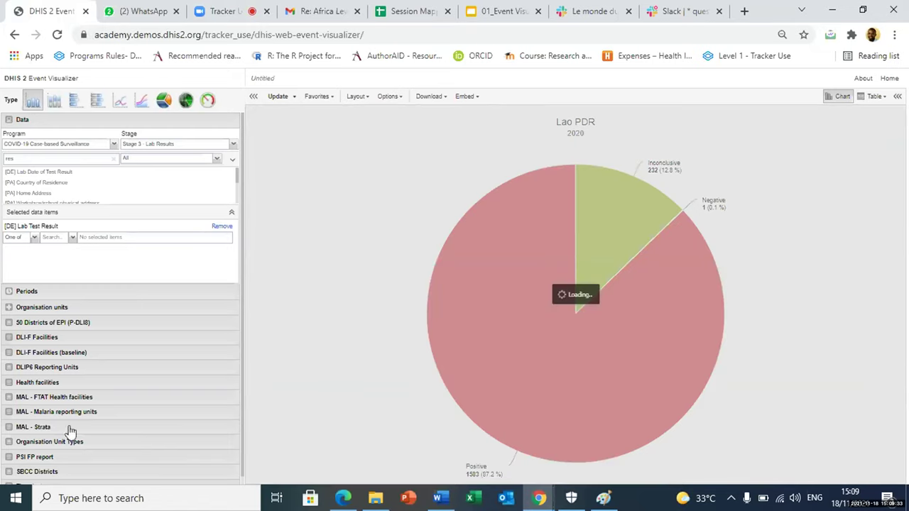
Return to the Zoom meeting and disconnect the computer from the HISP_ADMIN Wi-Fi network
left_click(781, 500)
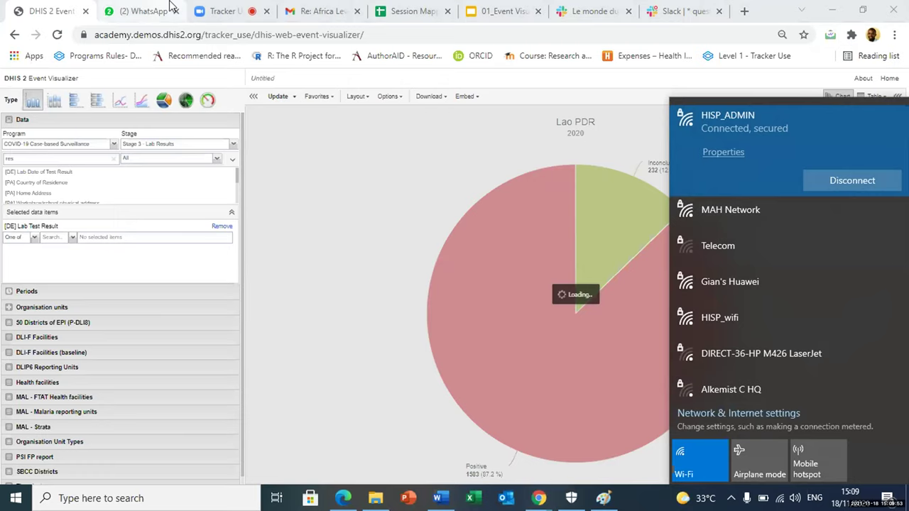
left_click(220, 11)
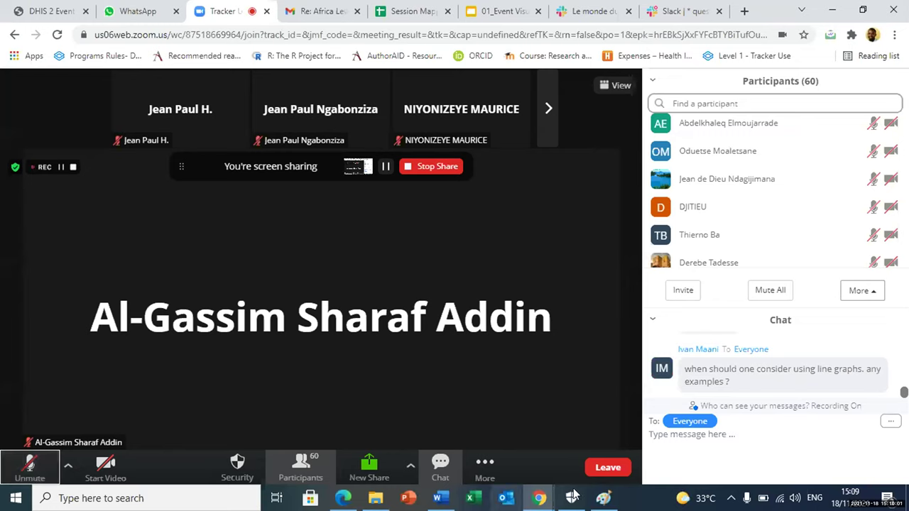
left_click(781, 497)
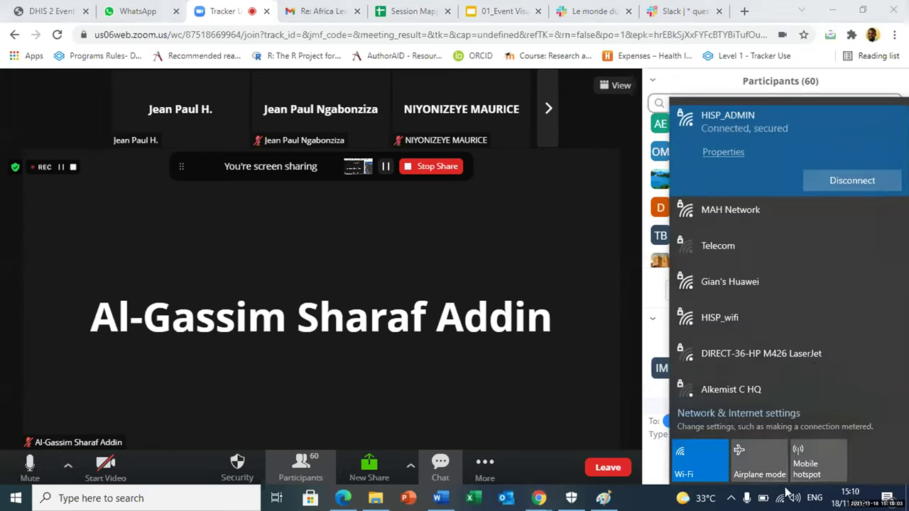
left_click(852, 181)
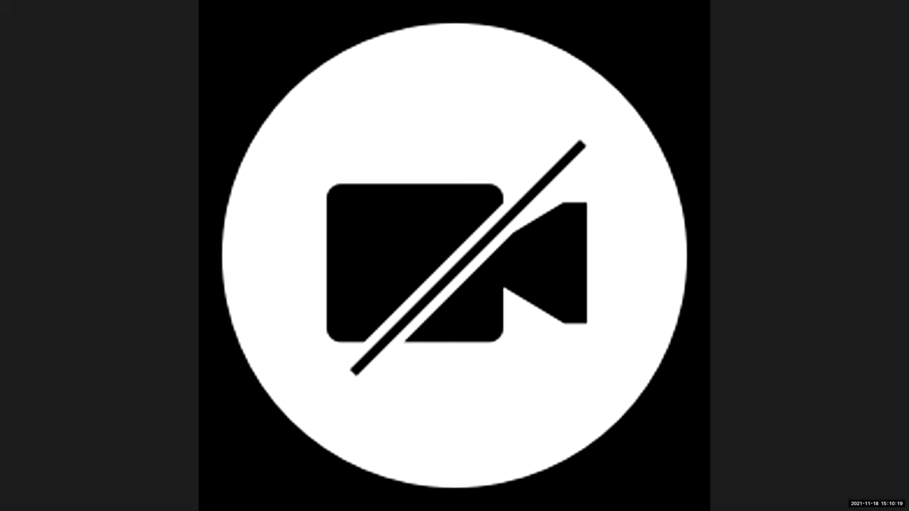
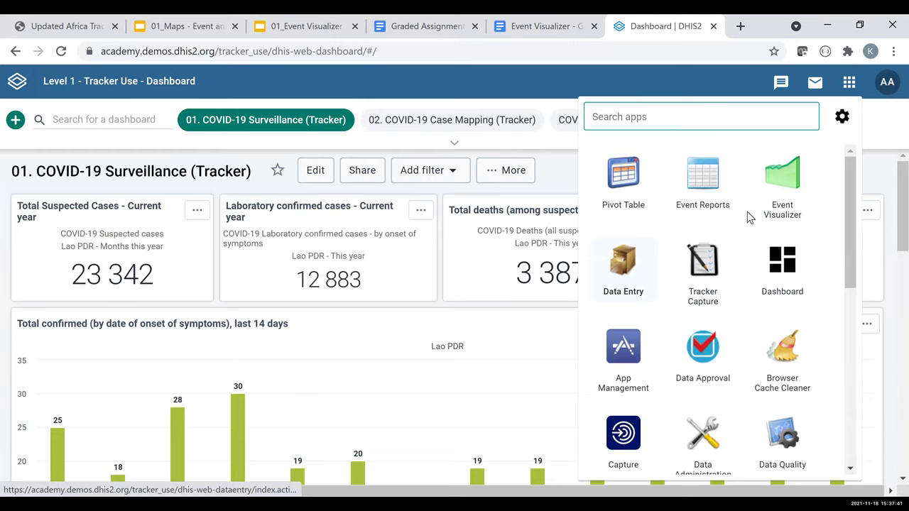
Search the DHIS2 apps for "en"
type("e")
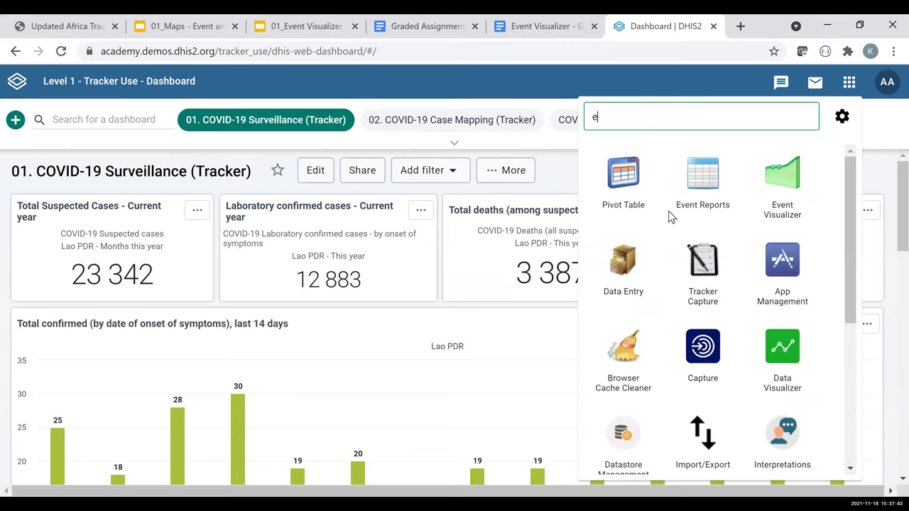
type("n")
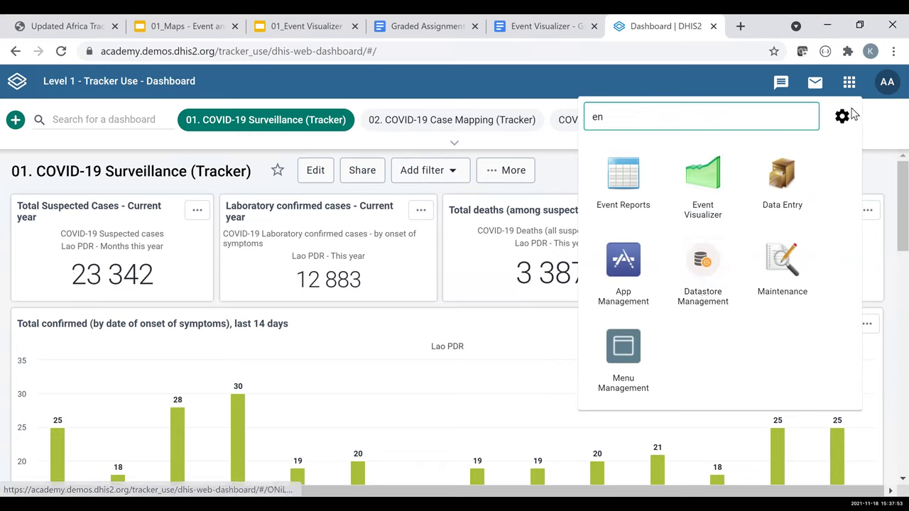
Log out and sign back in with the saved academy administrator username and password
left_click(886, 81)
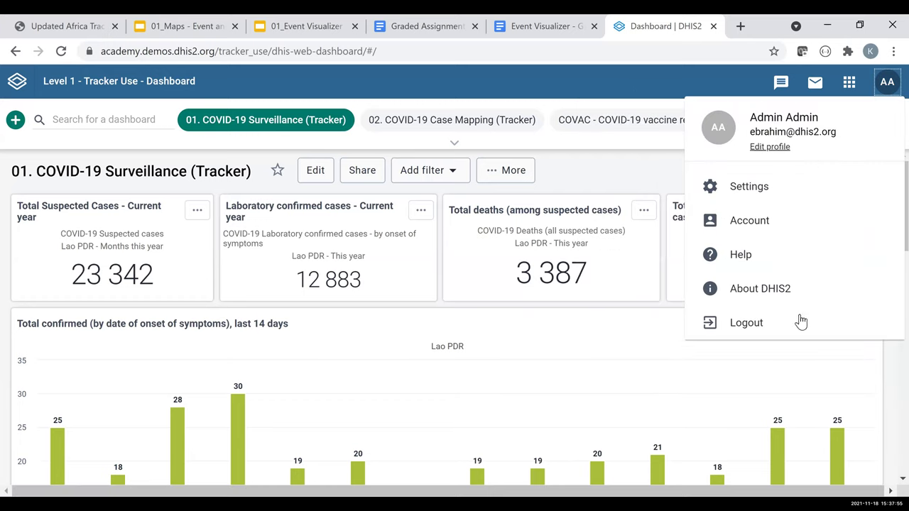
left_click(710, 303)
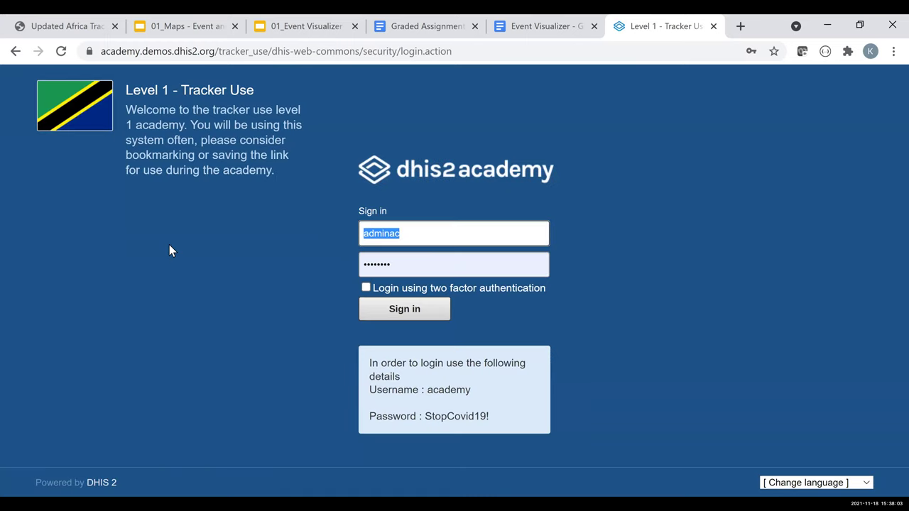
type("admin_academy")
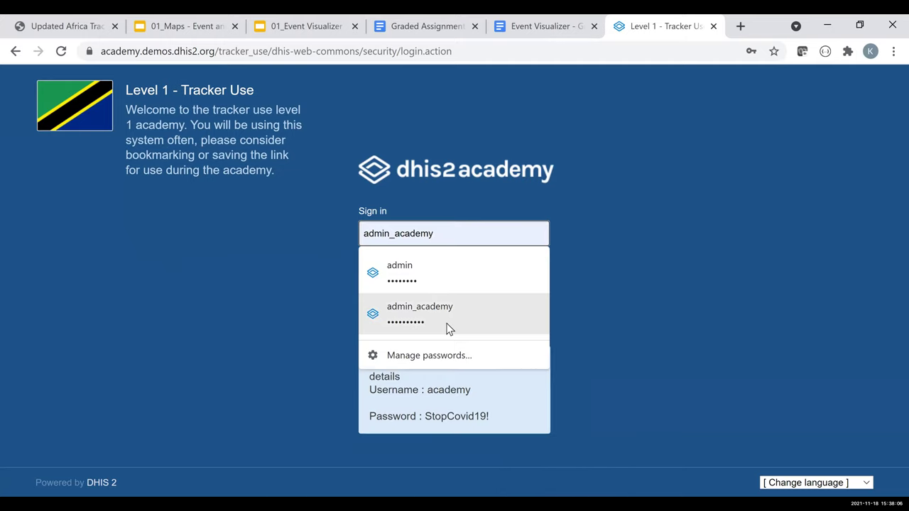
key("Escape")
left_click(441, 313)
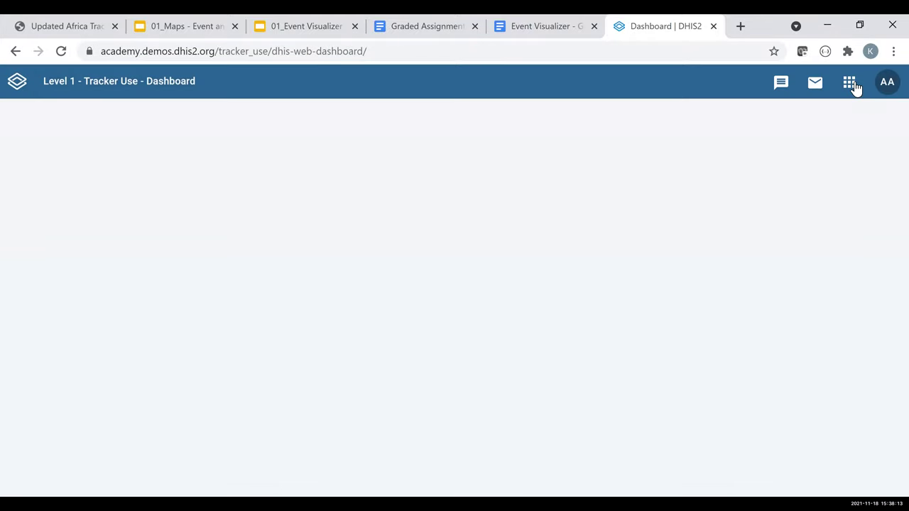
Search the DHIS2 apps for "cap" and open the Capture app
left_click(849, 84)
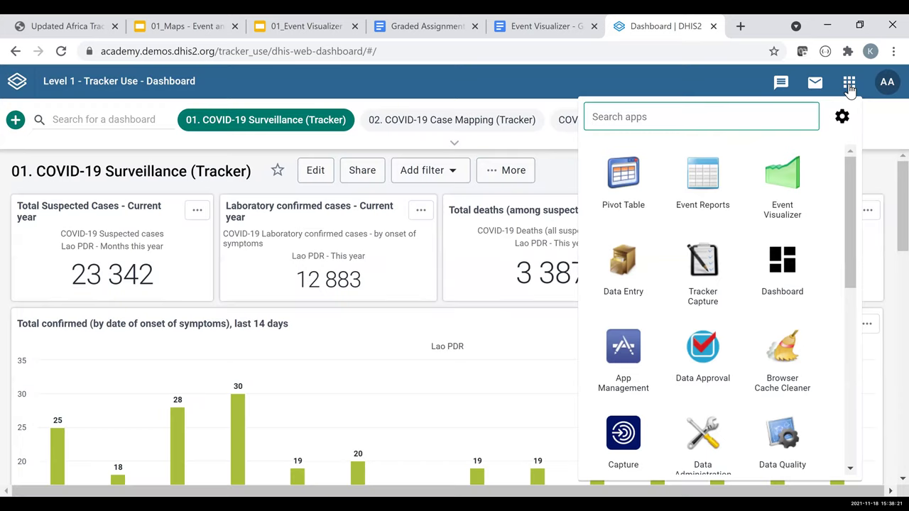
type("e")
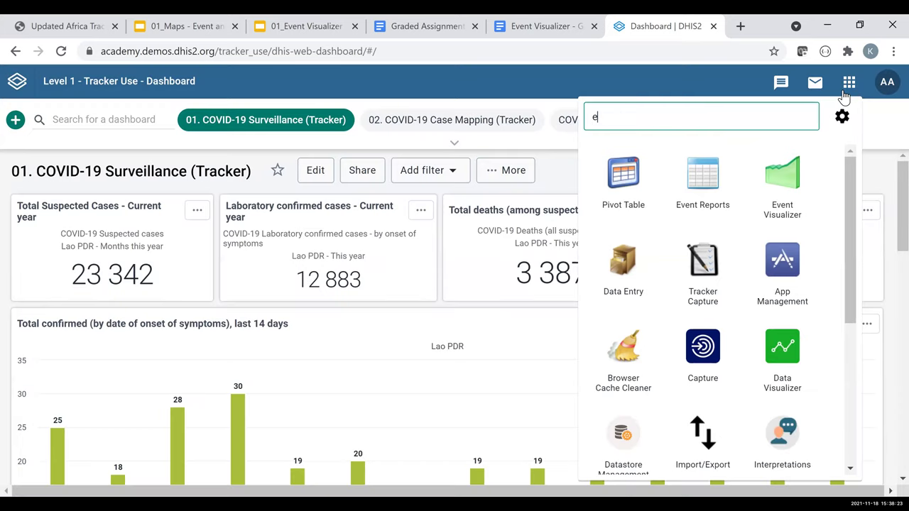
type("v")
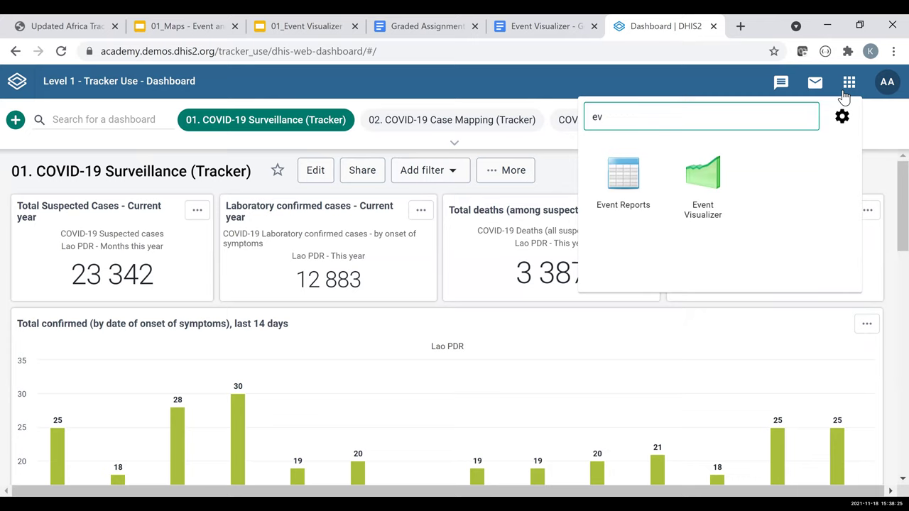
key("BackSpace")
key("BackSpace")
type("cap")
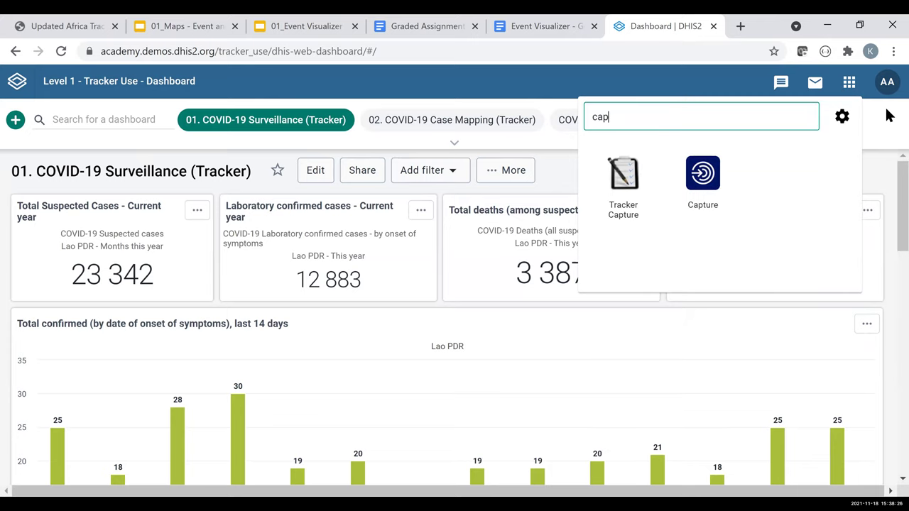
left_click(714, 183)
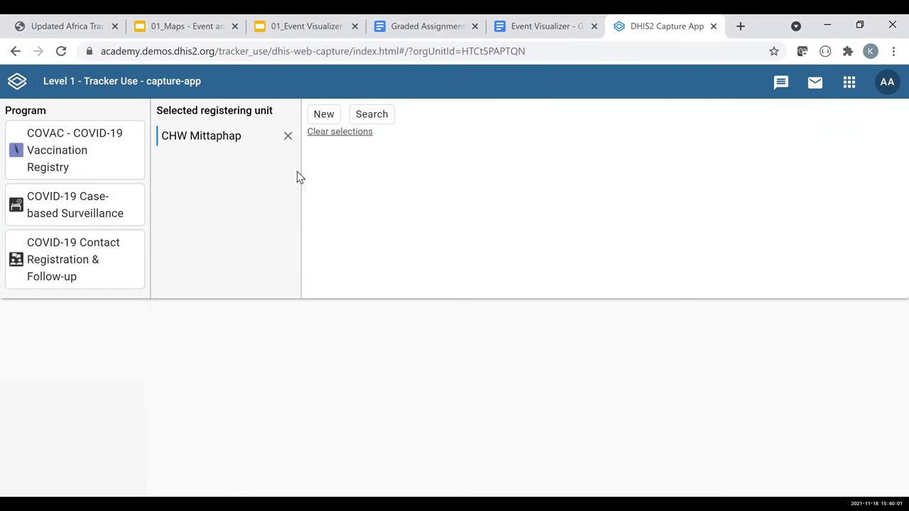
Start a new person record in COVID-19 Case-based Surveillance at CHW Mittaphap and examine its enrollment and profile fields
left_click(326, 115)
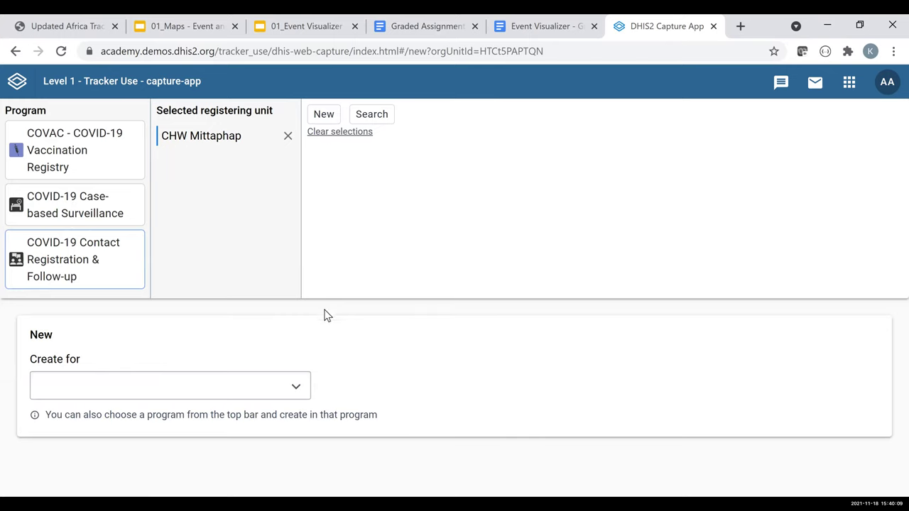
left_click(75, 204)
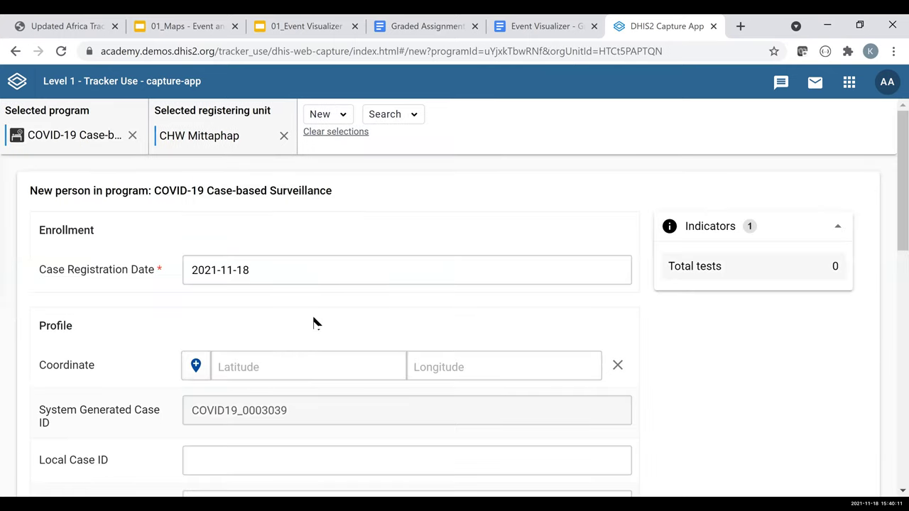
scroll(609, 275, "down", 1)
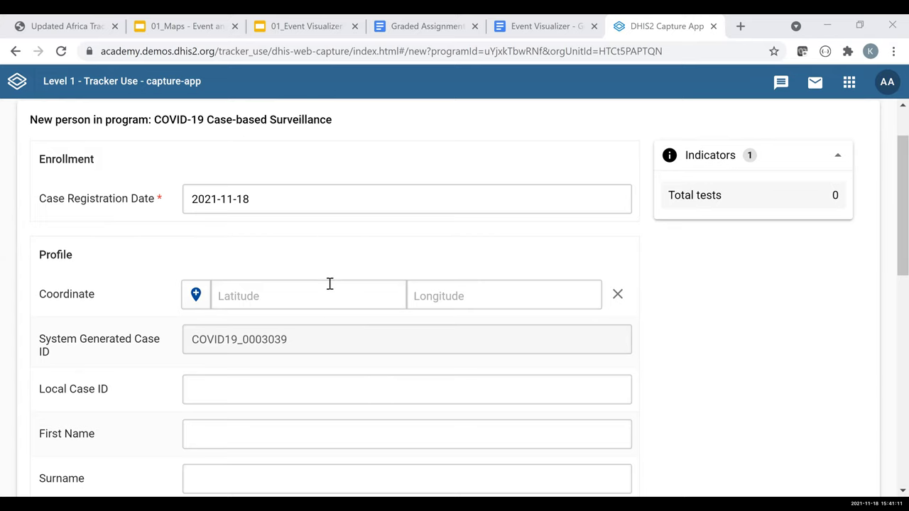
scroll(380, 281, "down", 2)
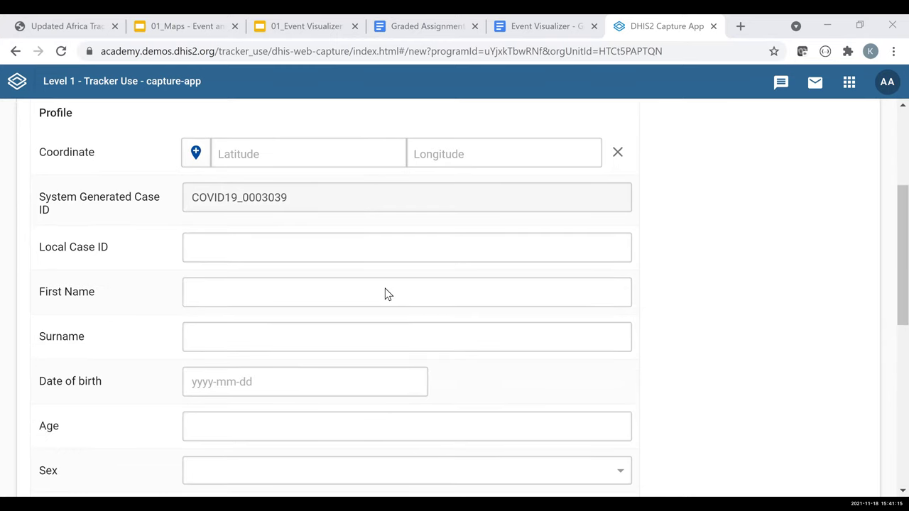
scroll(320, 288, "down", 1)
scroll(615, 364, "up", 2)
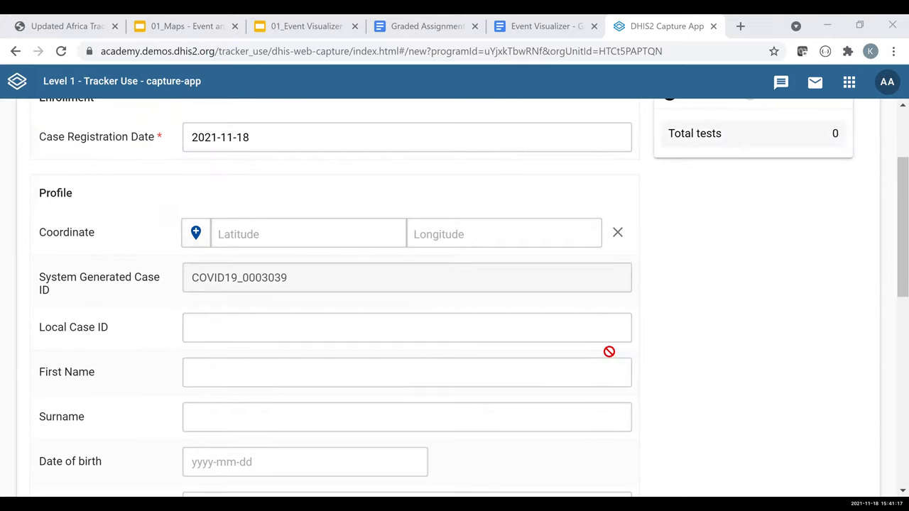
scroll(615, 366, "up", 1)
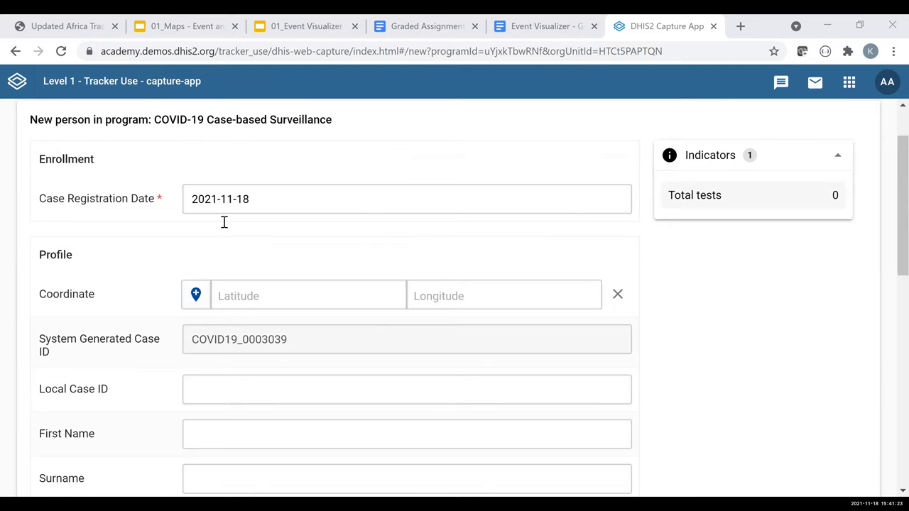
scroll(223, 223, "down", 1)
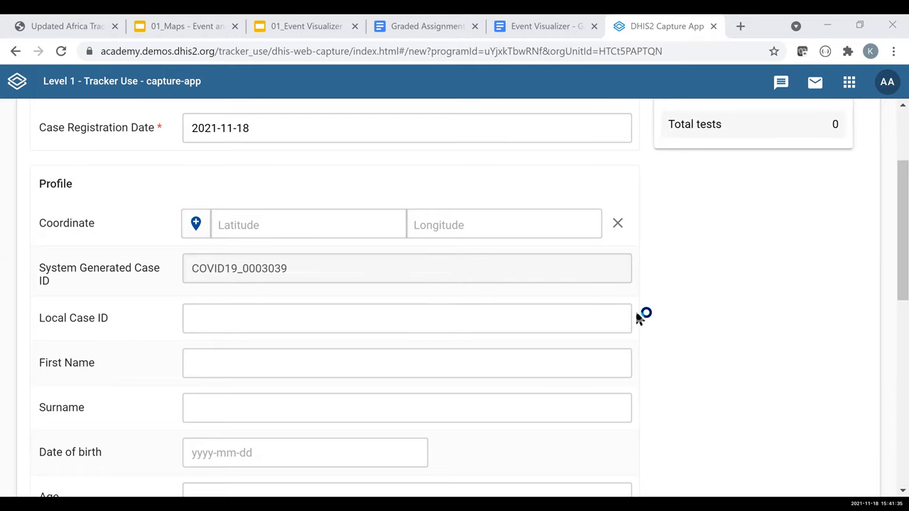
scroll(638, 323, "down", 1)
scroll(635, 320, "down", 5)
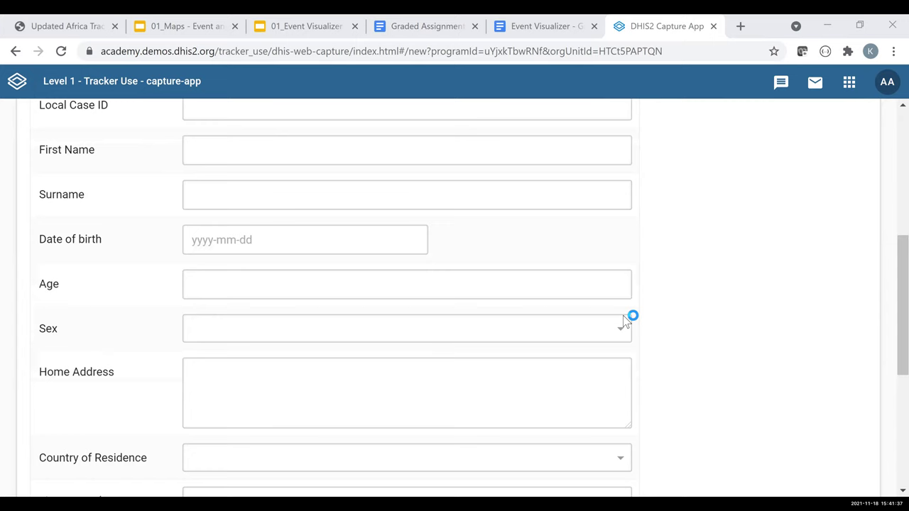
scroll(623, 318, "up", 2)
Search the DHIS2 apps for "ma" and open the Maps app
left_click(900, 132)
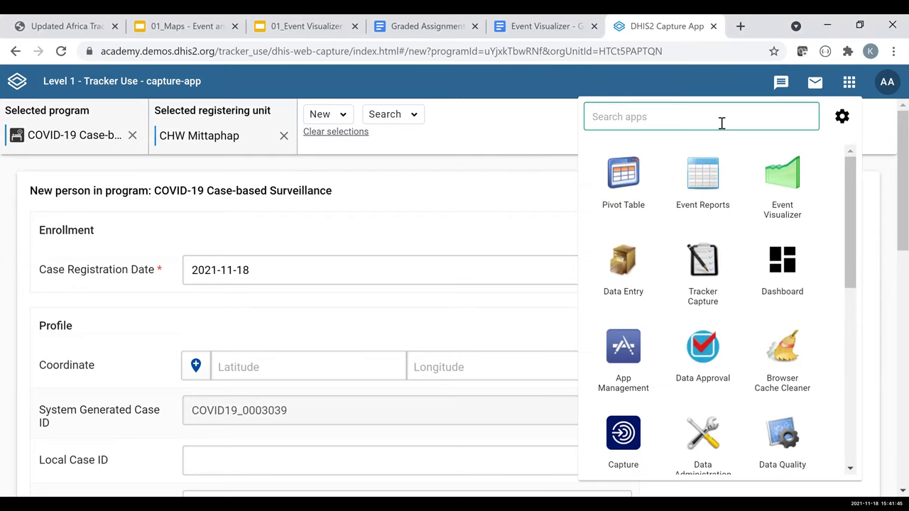
type("ma")
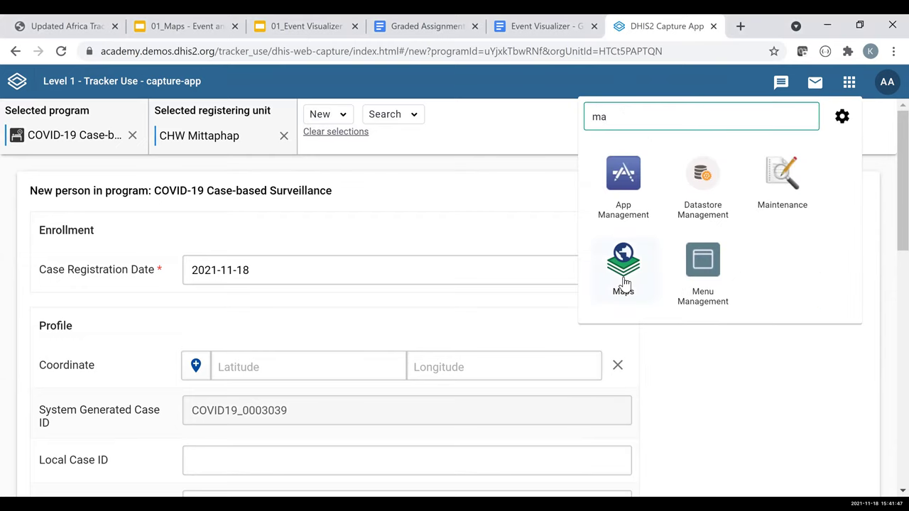
left_click(623, 273)
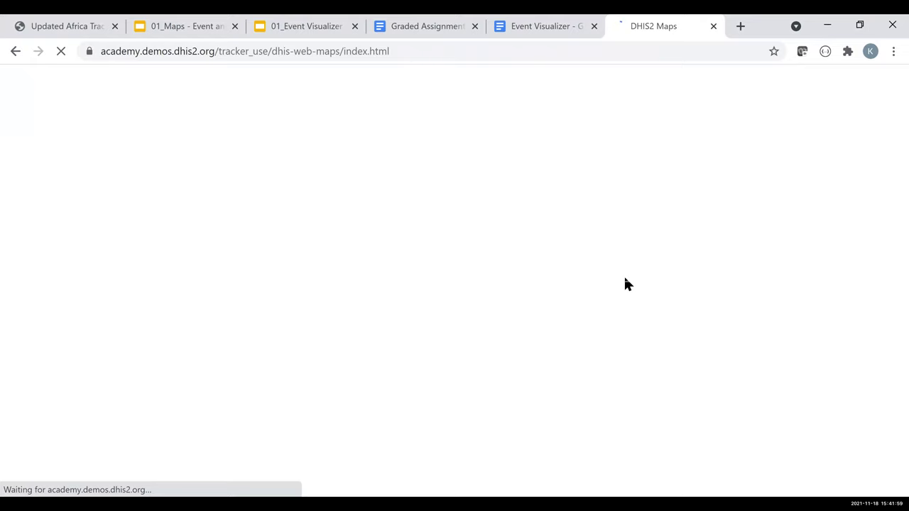
key("alt")
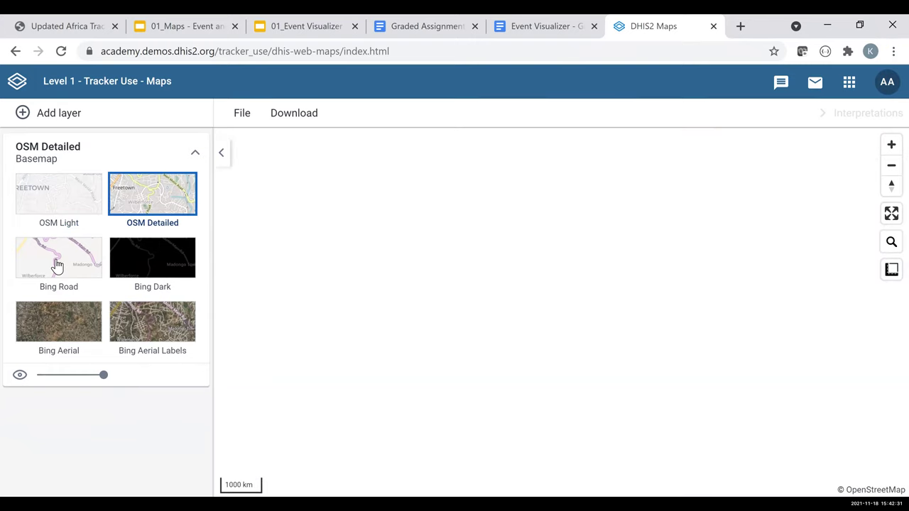
Preview the Bing Road, Bing Dark and Bing Aerial Labels basemaps, and set the basemap to Bing Aerial
left_click(57, 264)
left_click(152, 267)
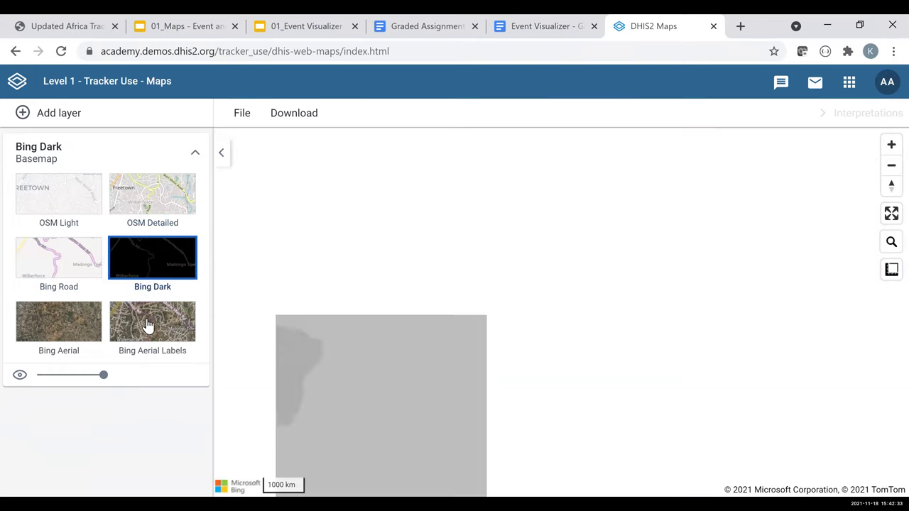
left_click(149, 325)
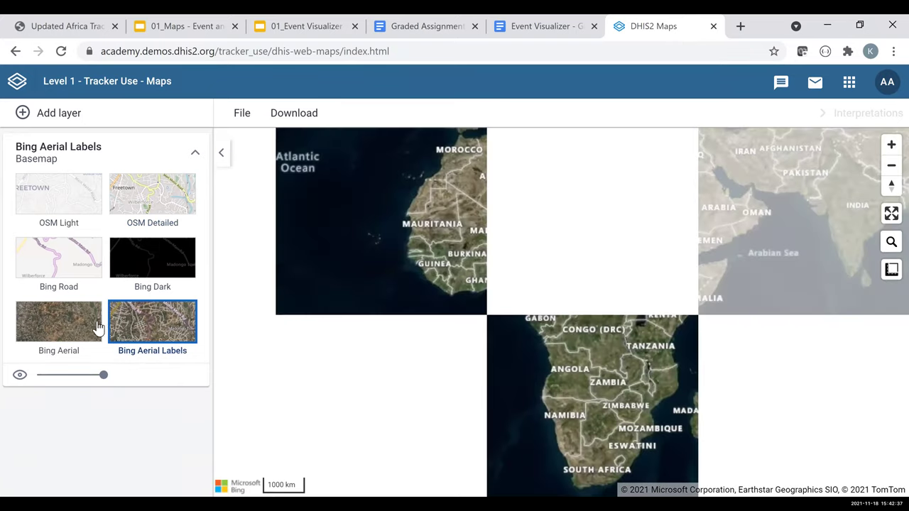
left_click(58, 322)
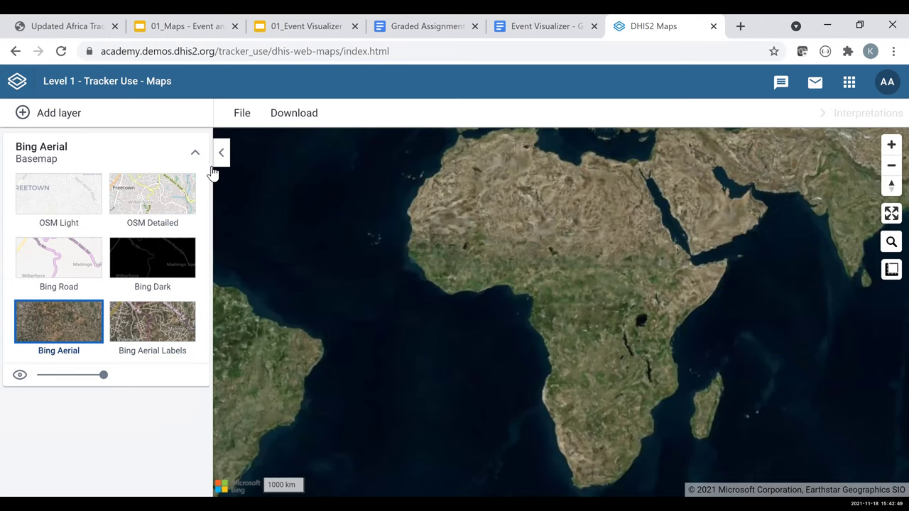
Look over the available map layer types and the file commands for maps
left_click(49, 113)
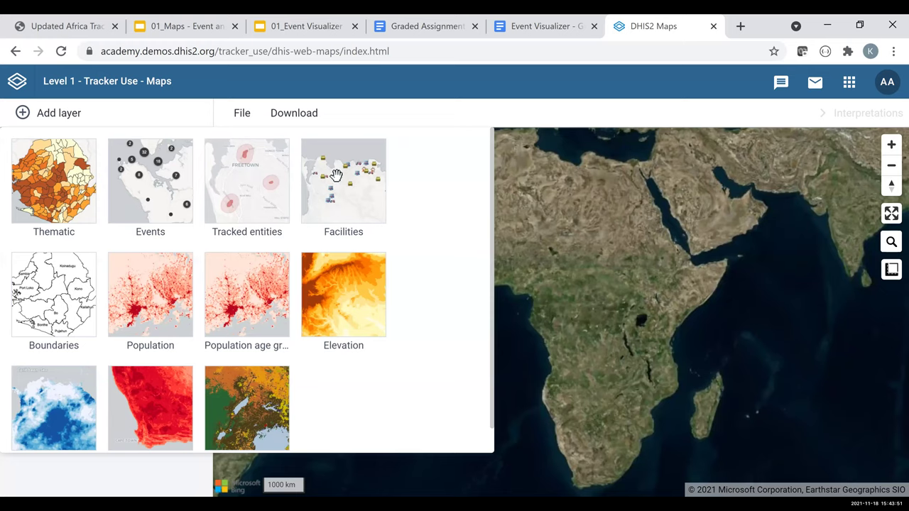
left_click(501, 213)
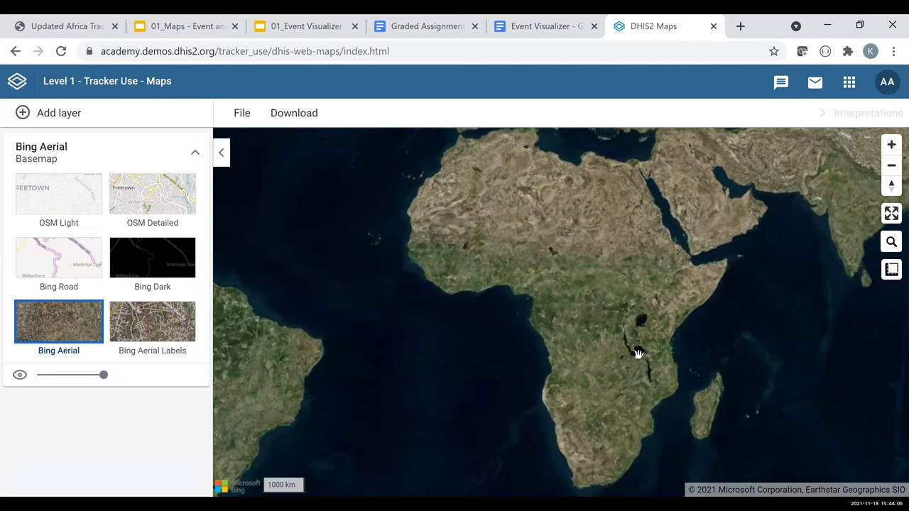
left_click(240, 115)
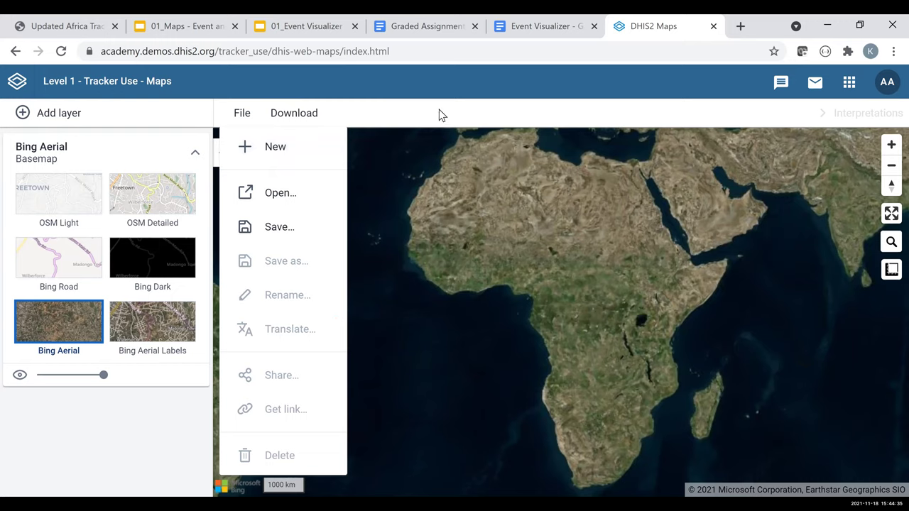
left_click(289, 128)
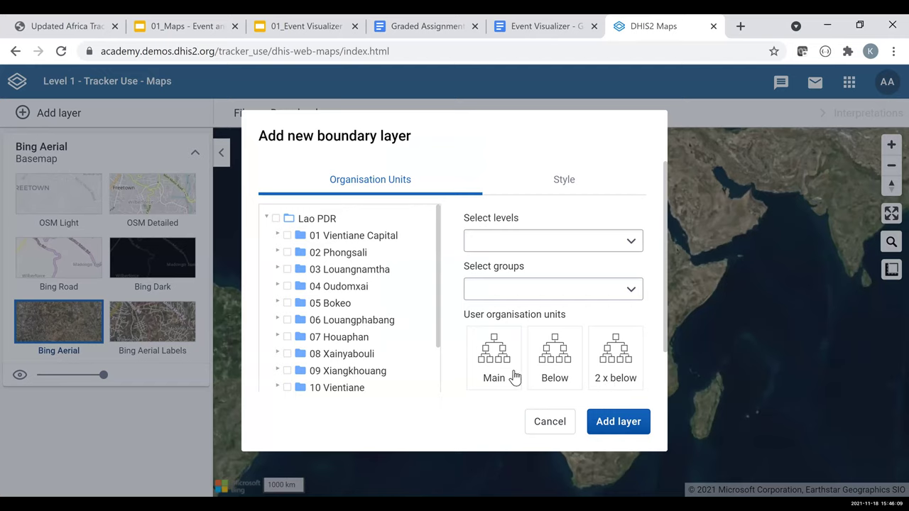
Try the 2 x below user organisation units, clear them, and add a boundary layer for the District level
left_click(628, 364)
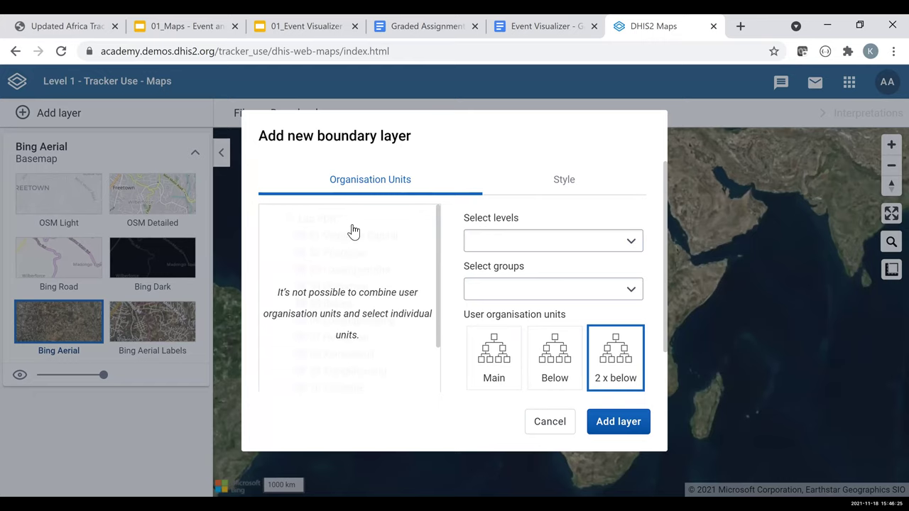
left_click(276, 243)
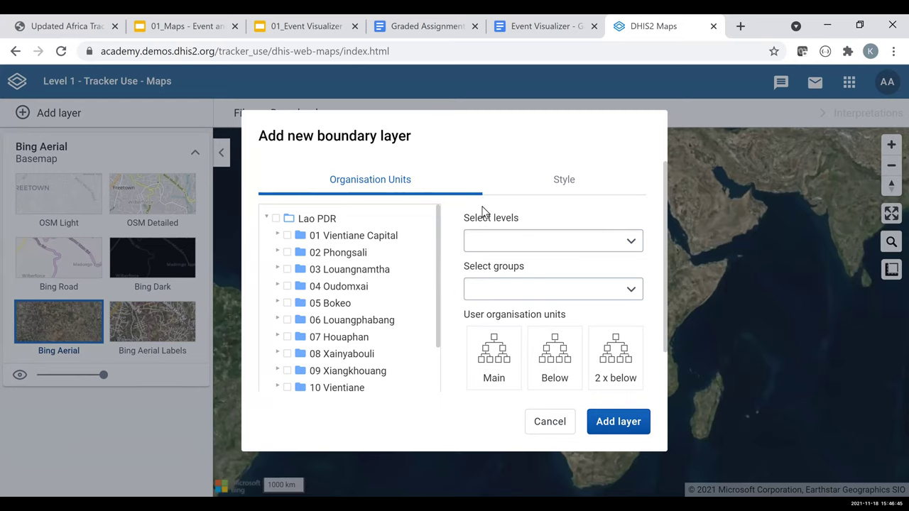
left_click(631, 243)
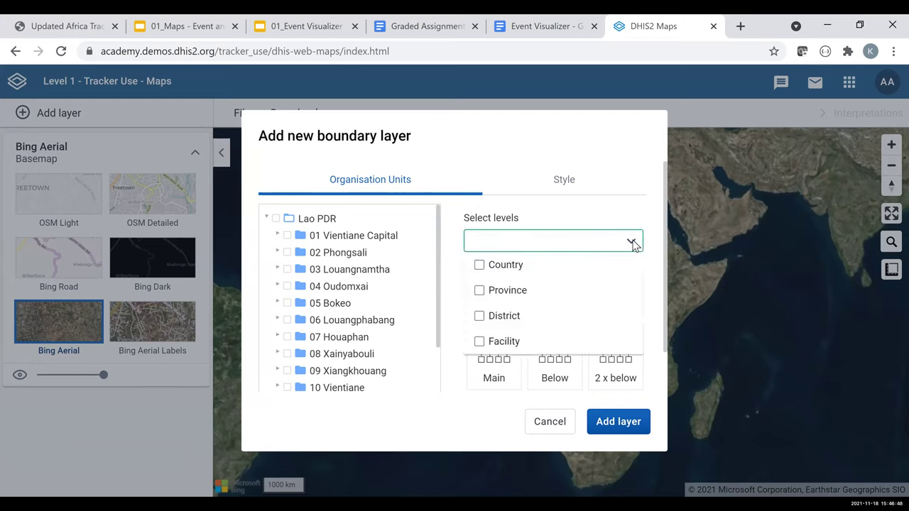
left_click(527, 318)
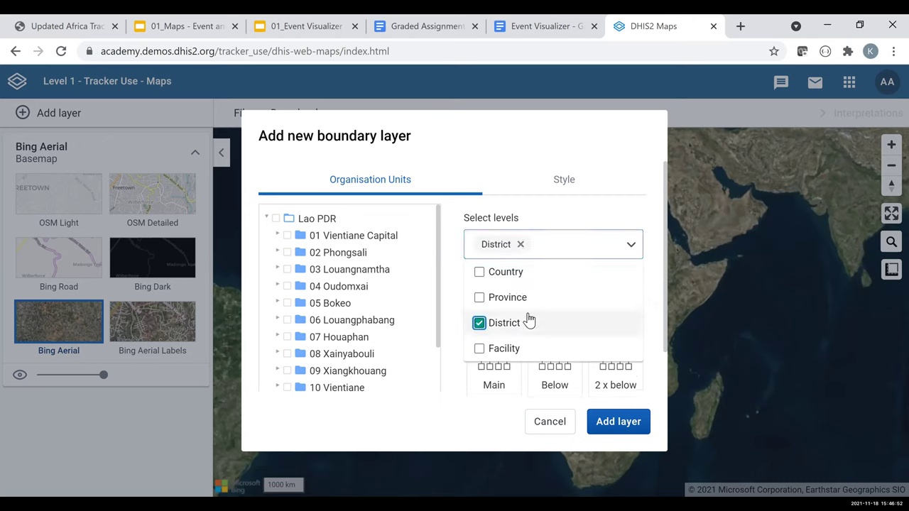
left_click(629, 430)
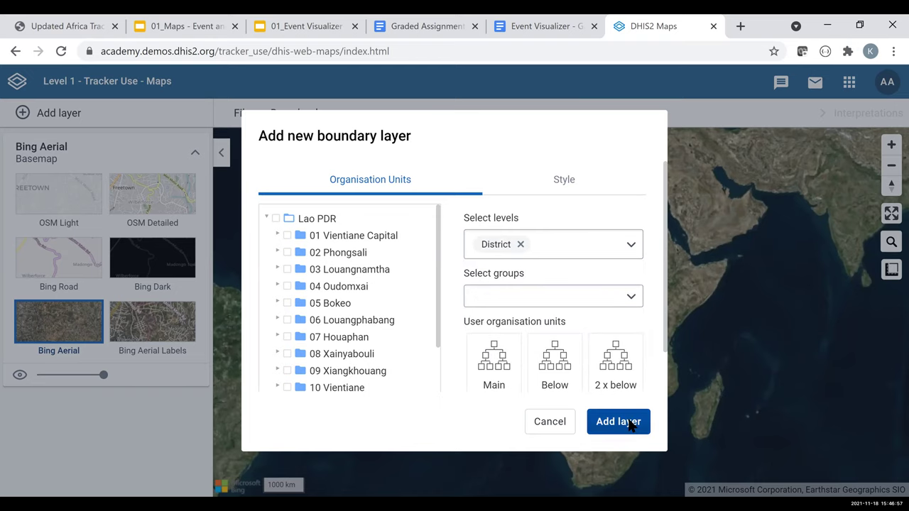
left_click(617, 422)
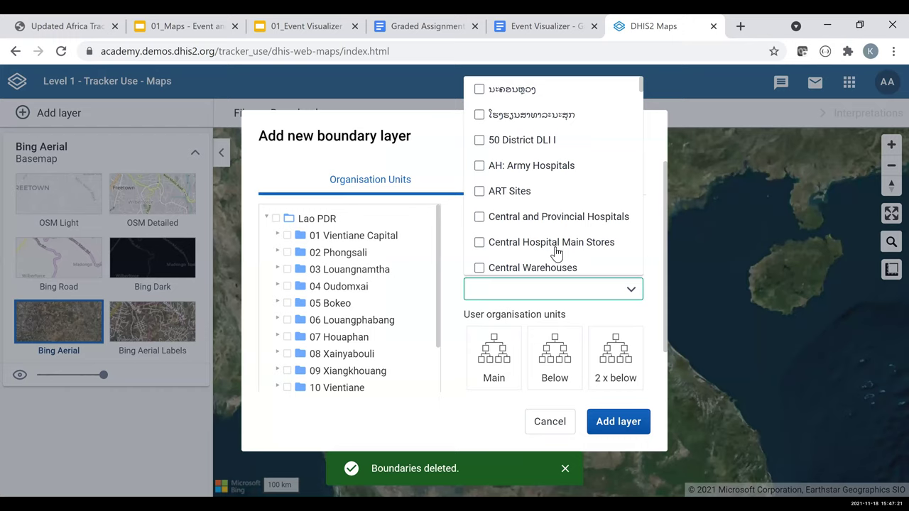
Look through the organisation unit groups available for the new boundary layer
scroll(556, 253, "down", 2)
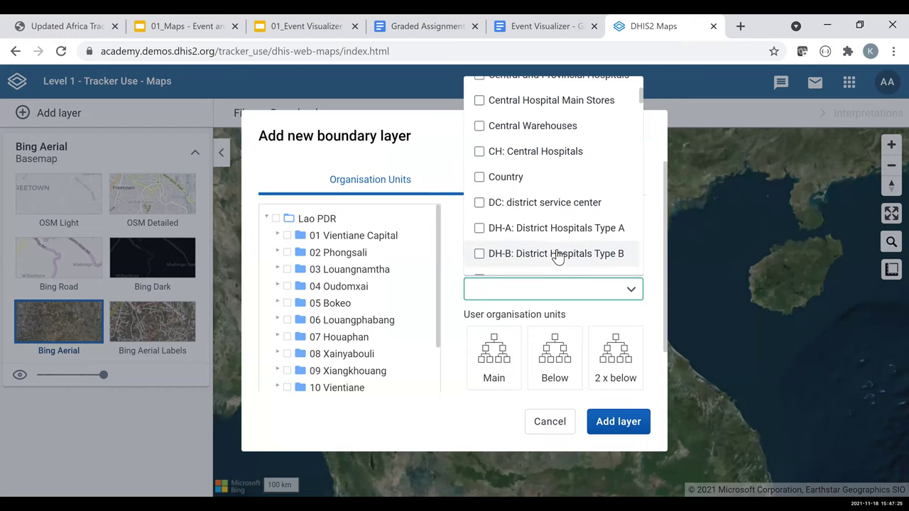
scroll(619, 268, "down", 3)
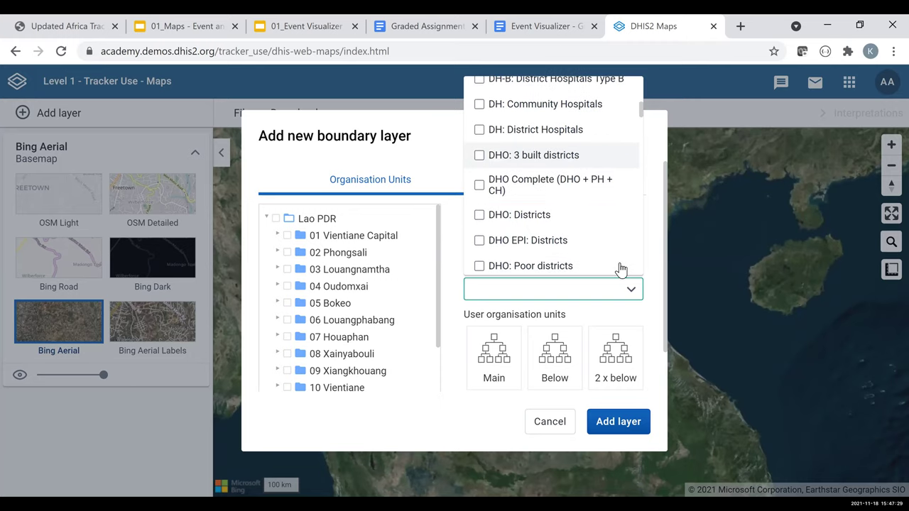
scroll(589, 239, "down", 1)
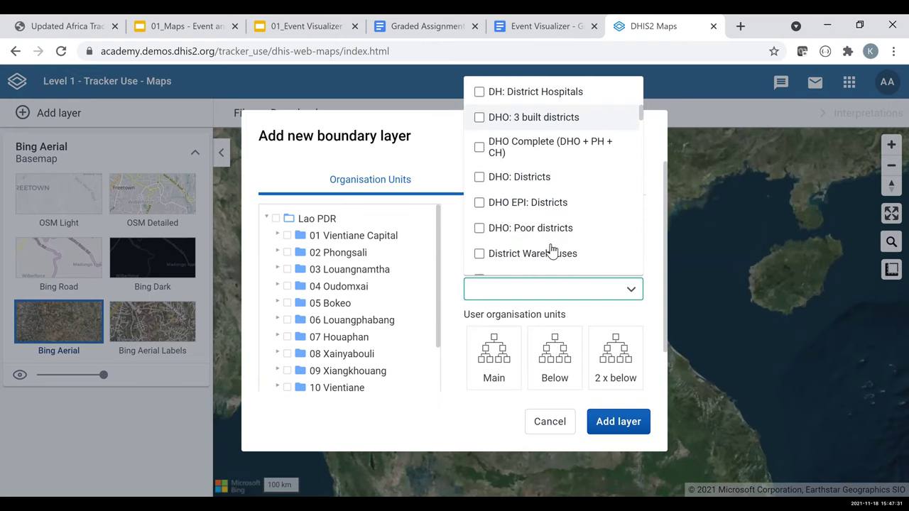
scroll(545, 227, "up", 2)
scroll(541, 185, "down", 2)
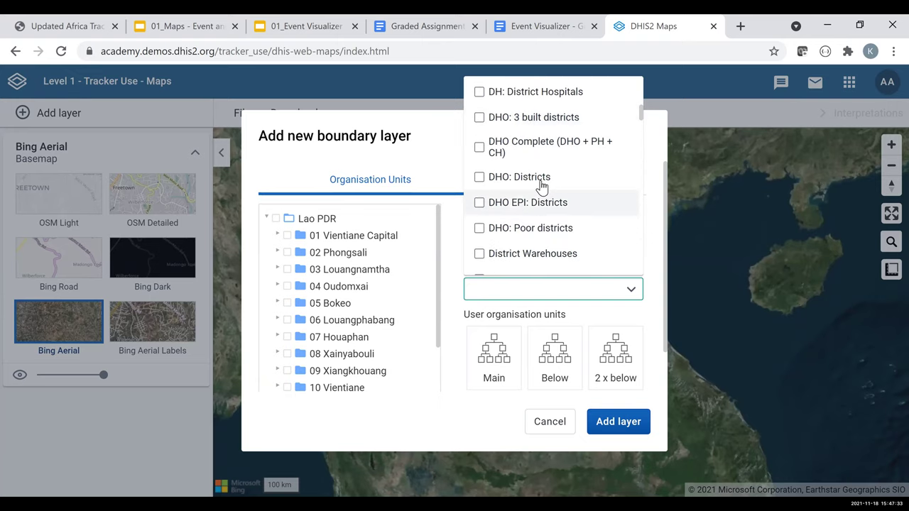
scroll(561, 227, "up", 3)
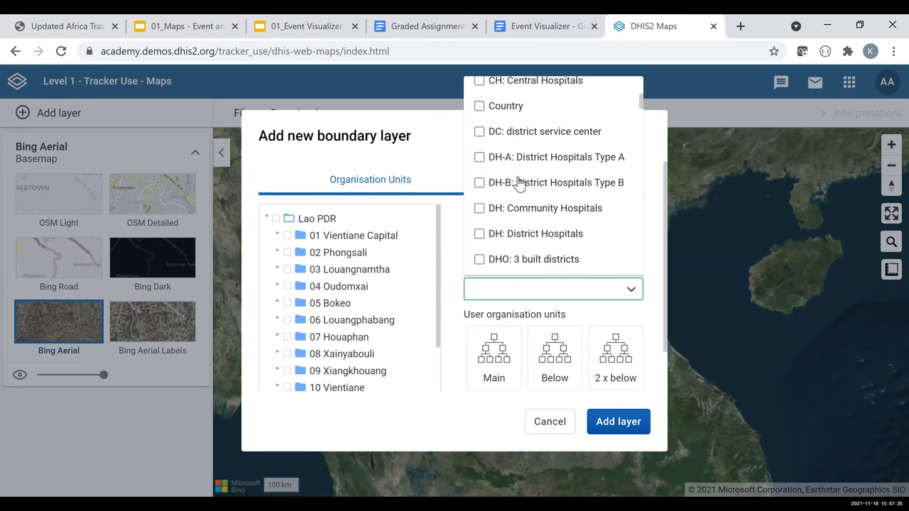
scroll(519, 200, "down", 3)
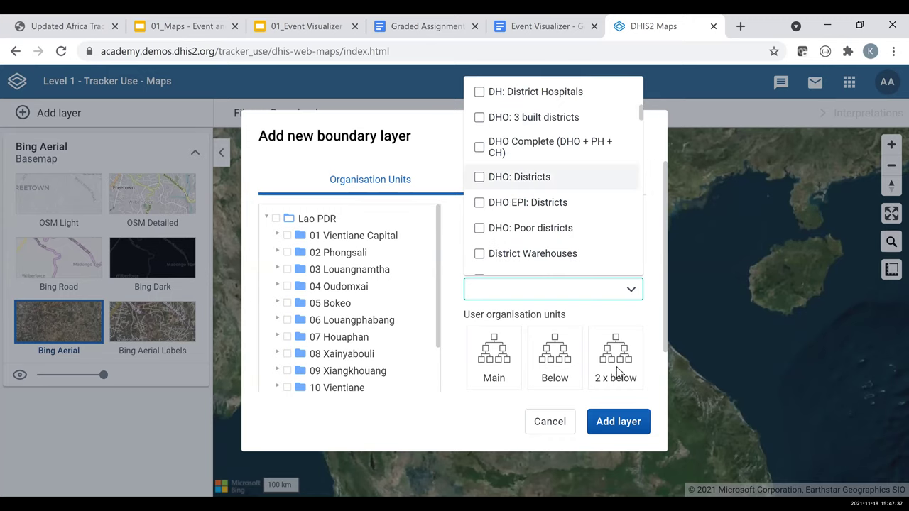
Add the District boundary layer to the map and set the basemap to OSM Light
left_click(628, 423)
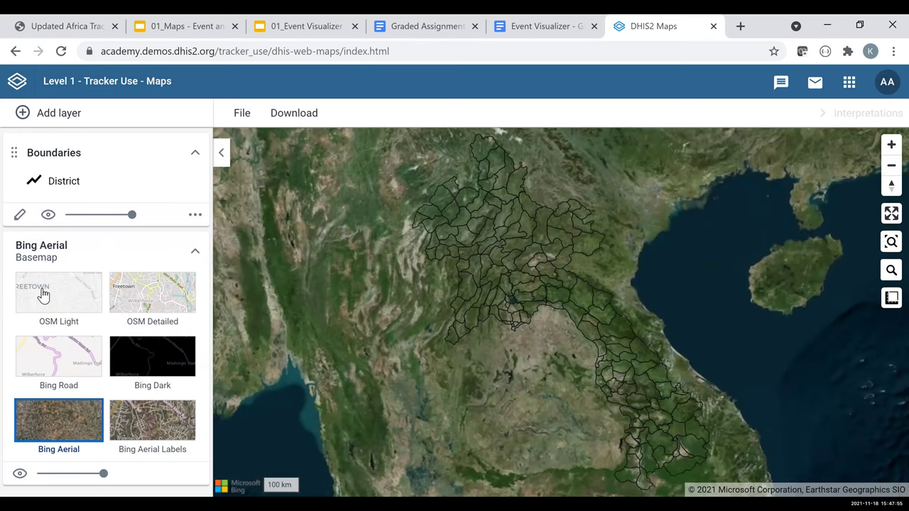
left_click(42, 294)
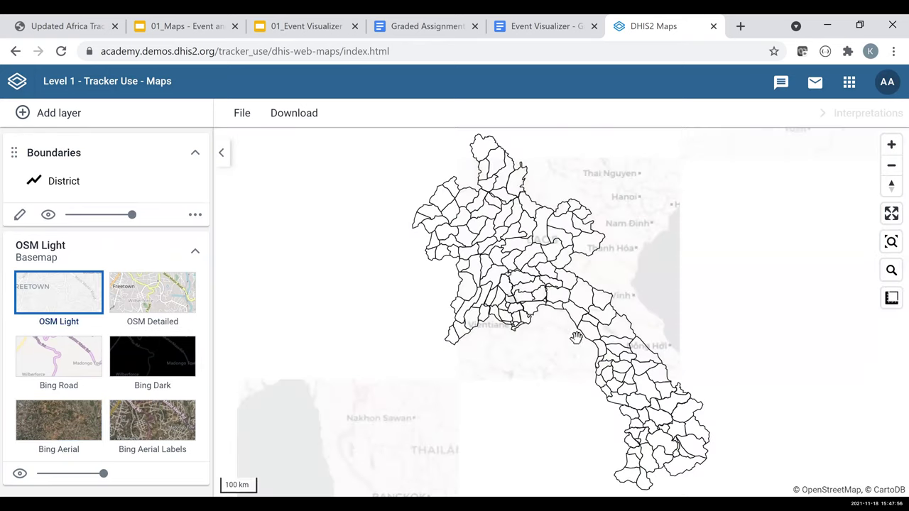
Remove the Boundaries layer and add a new boundary layer for the 2 x below user organisation units
left_click(196, 216)
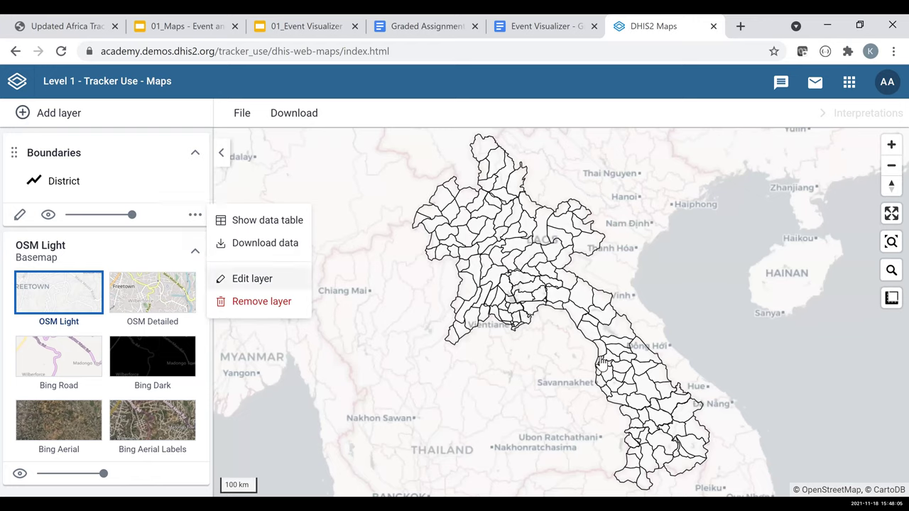
left_click(299, 301)
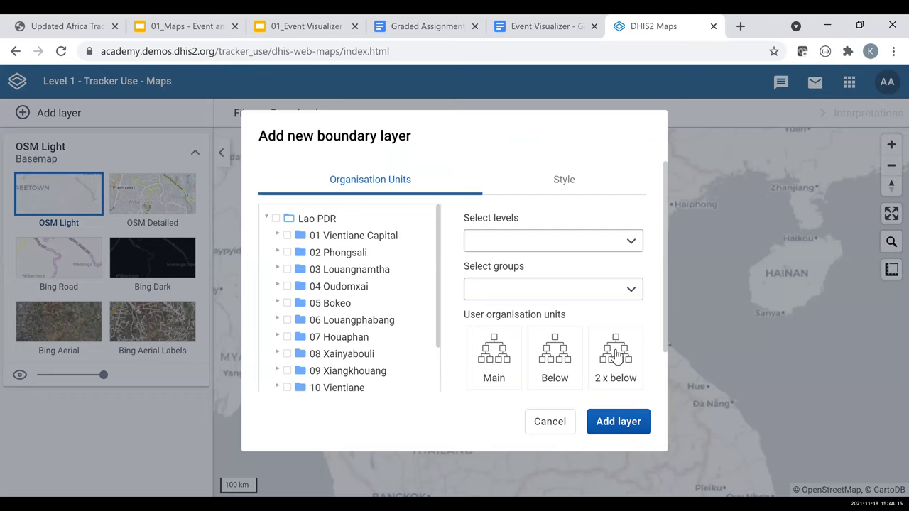
left_click(616, 355)
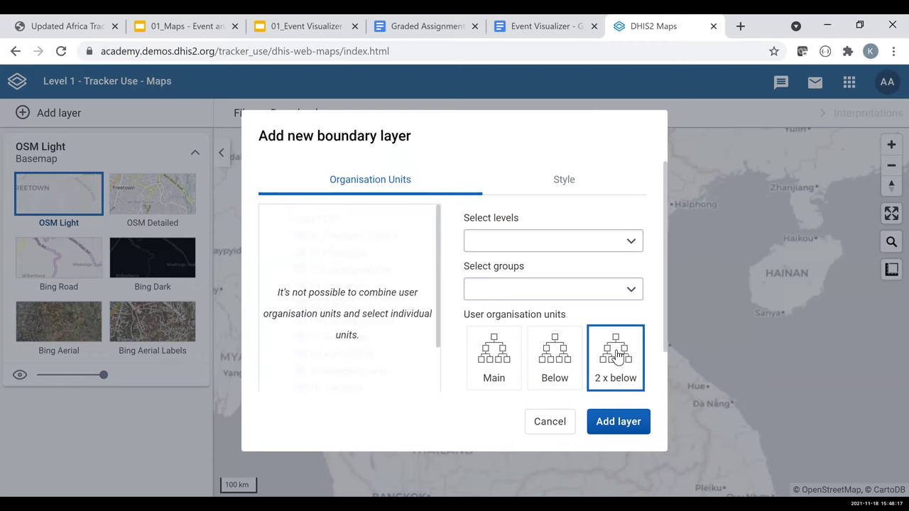
left_click(615, 421)
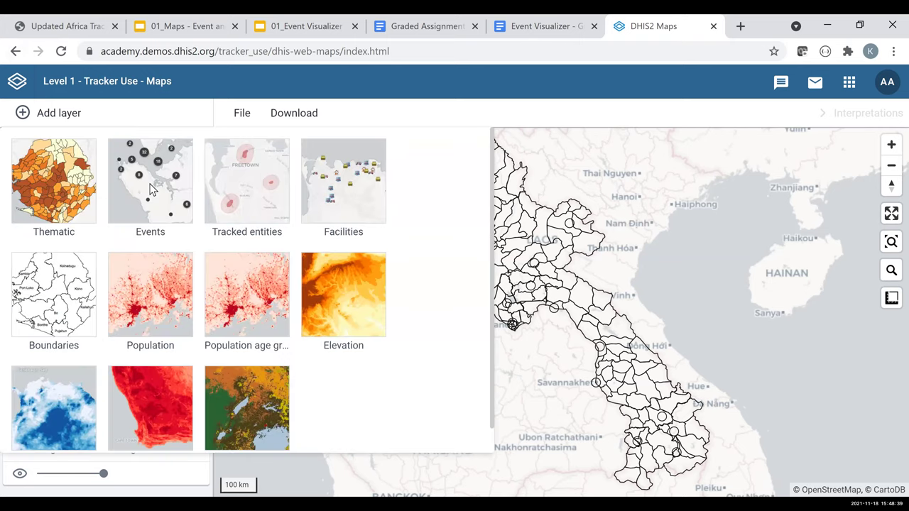
Start a new event layer for the COVID-19 Case-based Surveillance program with Stage 3 - Lab Results as its stage
left_click(151, 189)
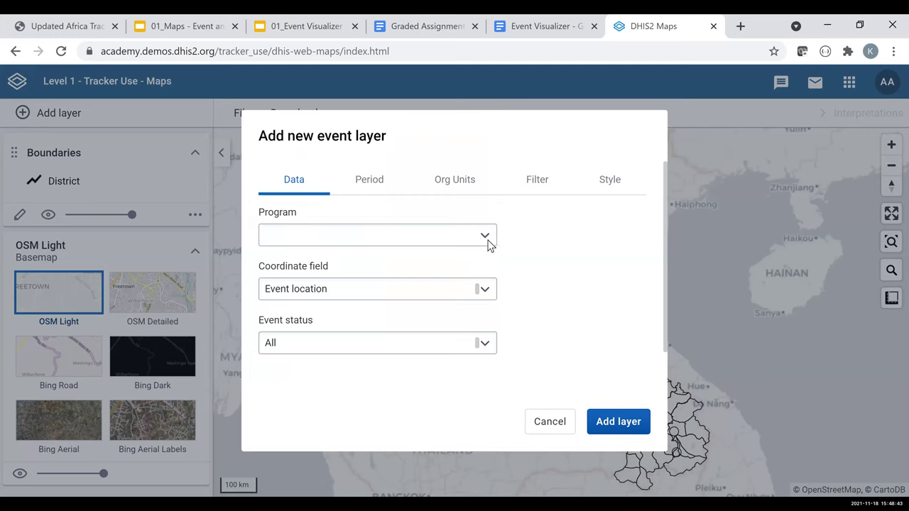
left_click(486, 242)
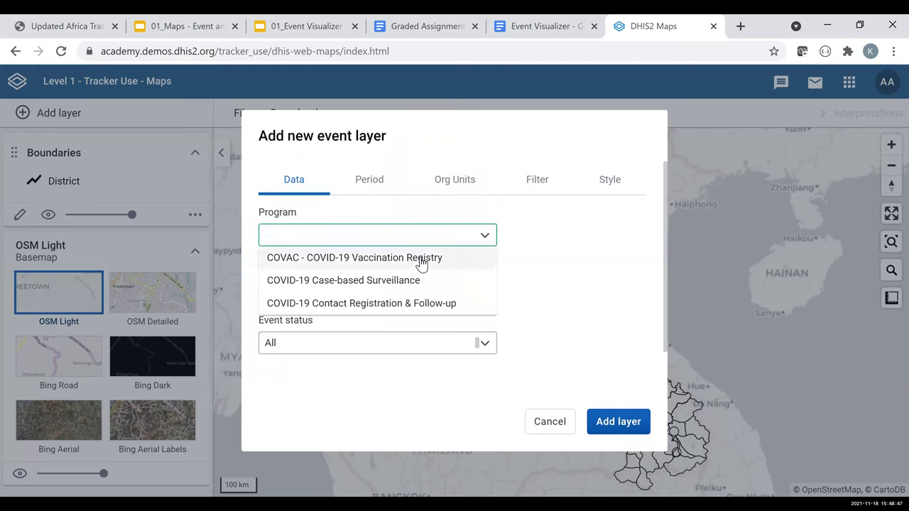
left_click(398, 281)
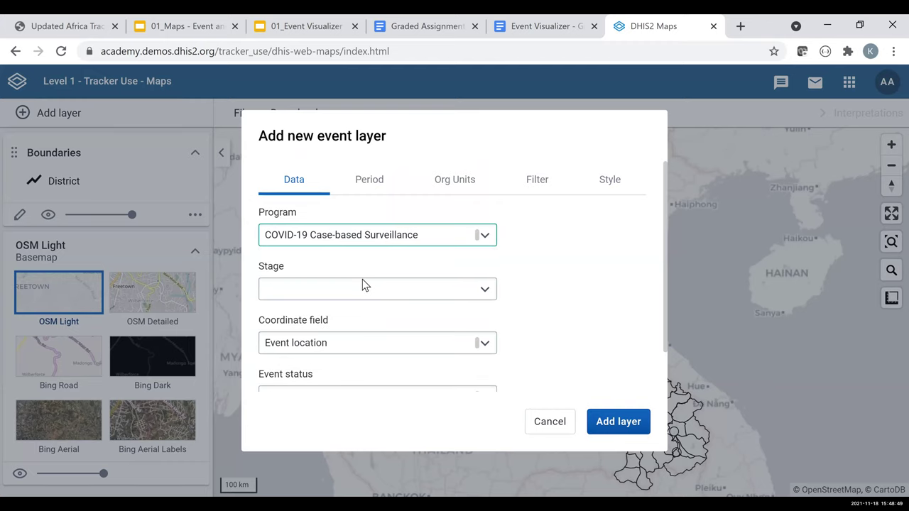
left_click(481, 295)
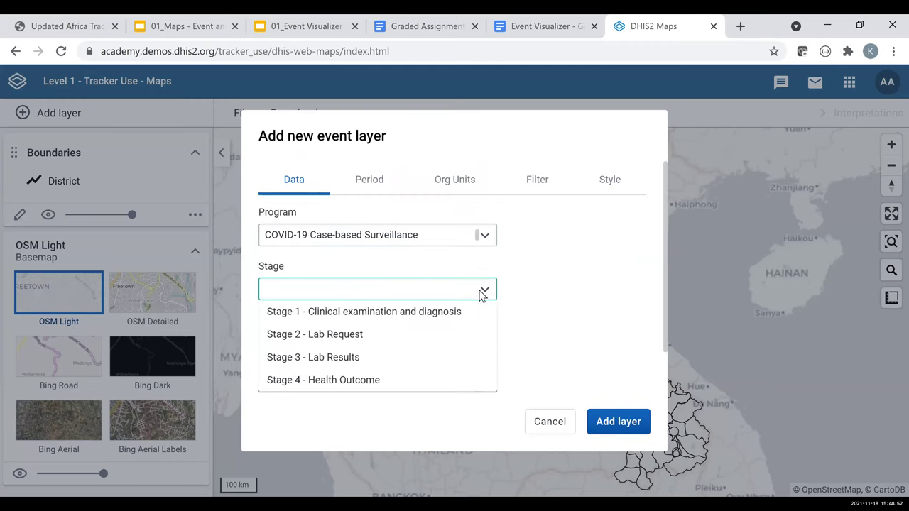
left_click(362, 363)
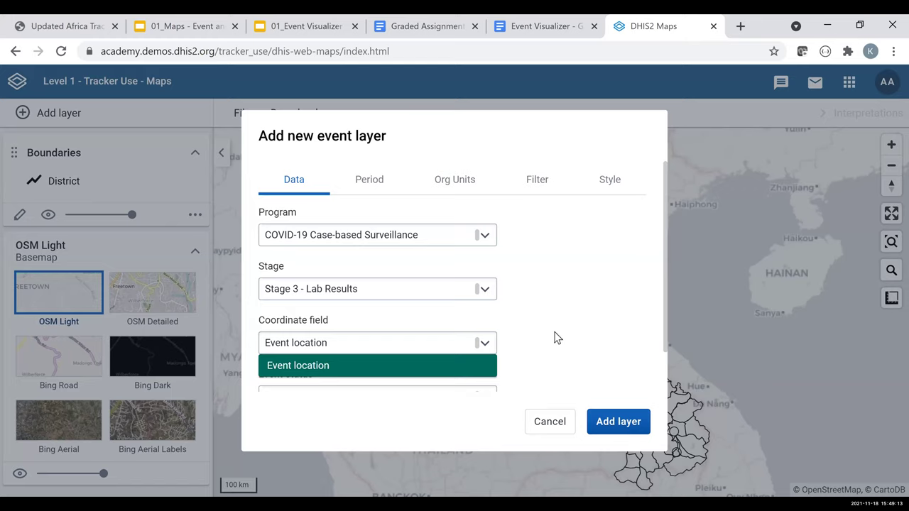
Review the event layer's coordinate field and event status options, keeping Event location and All
left_click(480, 366)
scroll(509, 371, "down", 1)
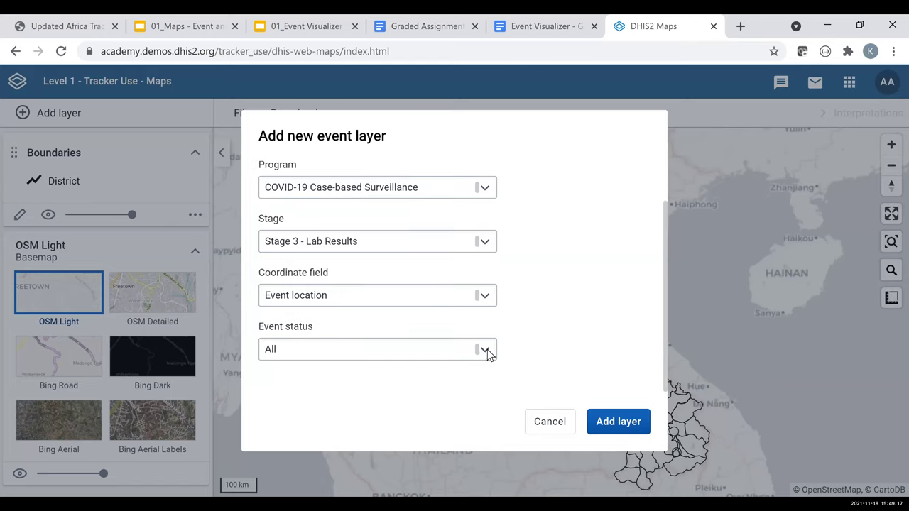
left_click(488, 351)
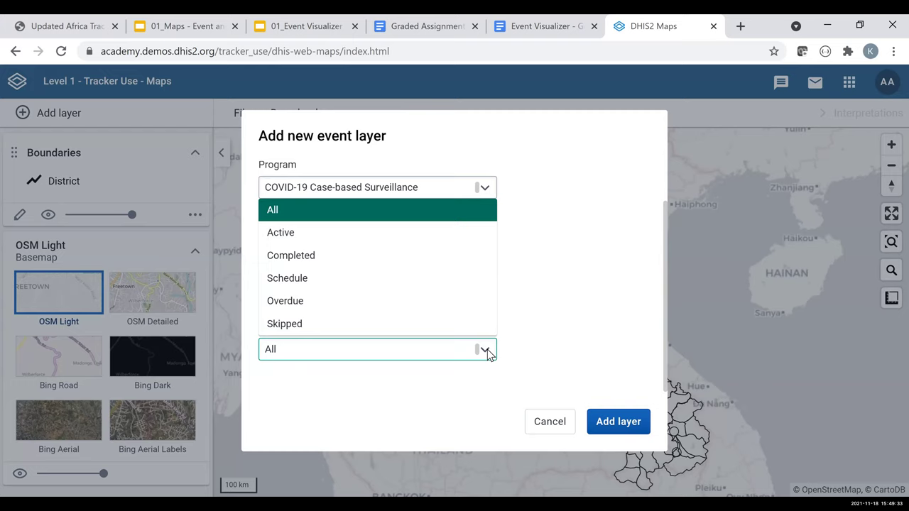
left_click(555, 297)
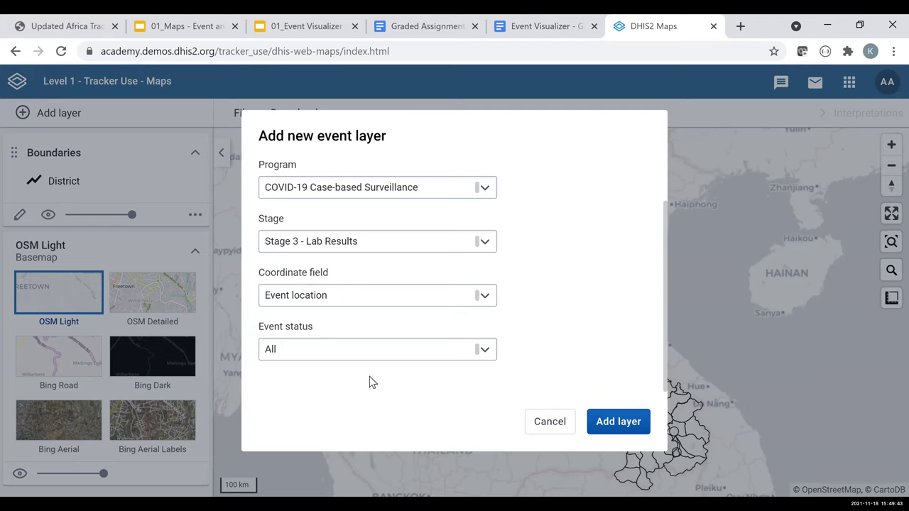
scroll(592, 334, "up", 1)
scroll(595, 339, "up", 2)
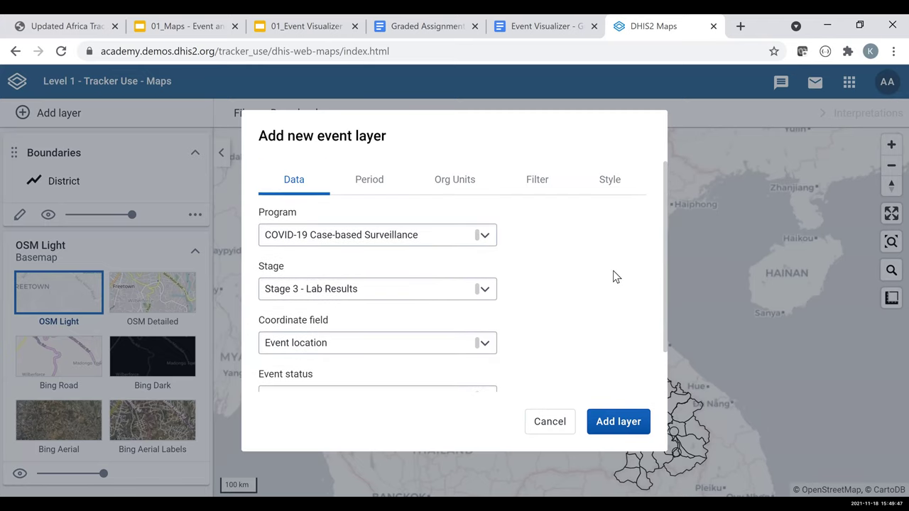
scroll(615, 280, "down", 3)
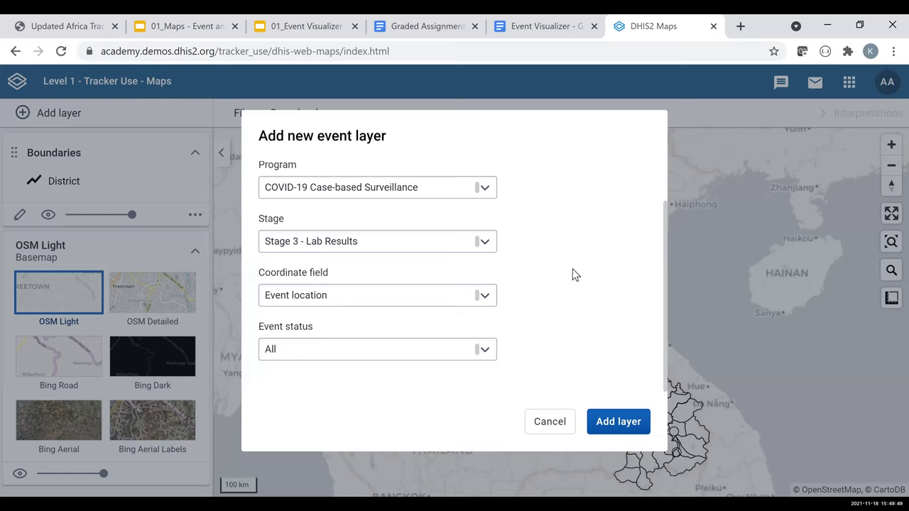
scroll(372, 189, "up", 3)
Set the event layer's period to This year and its user organisation units to 2 x below
left_click(371, 182)
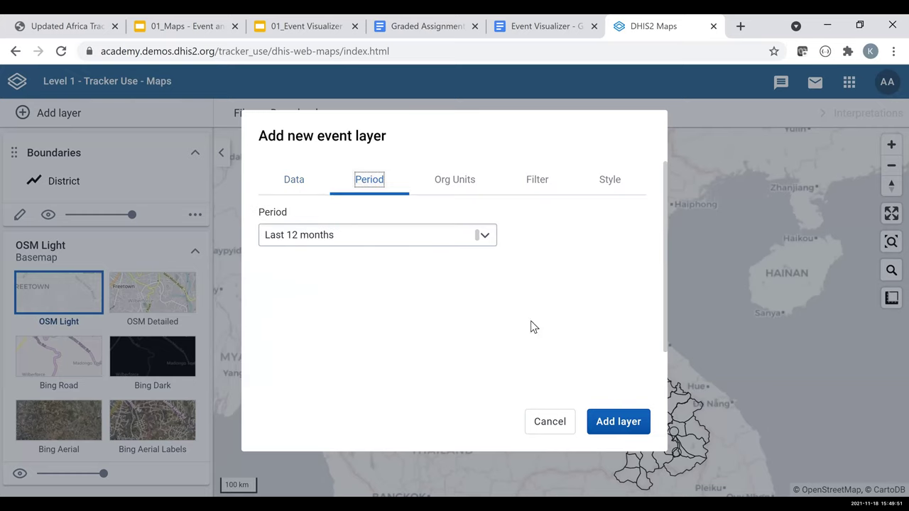
left_click(486, 236)
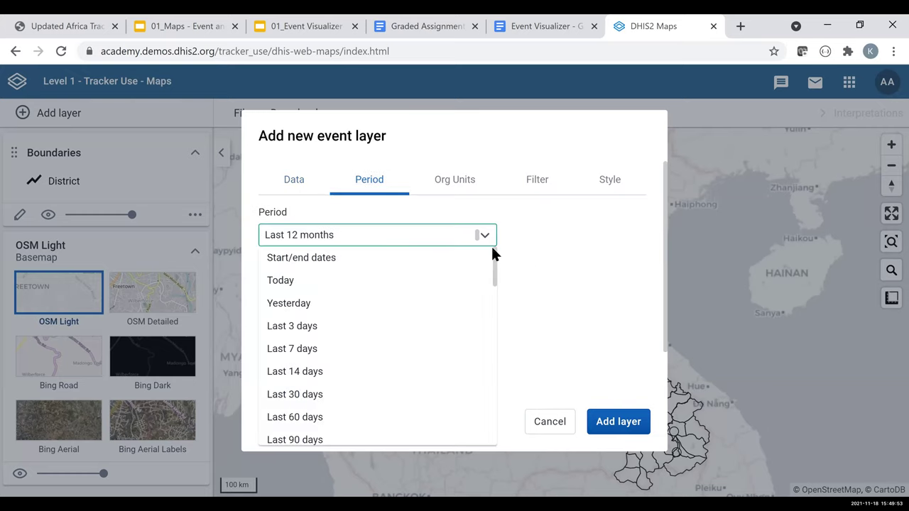
scroll(445, 301, "down", 3)
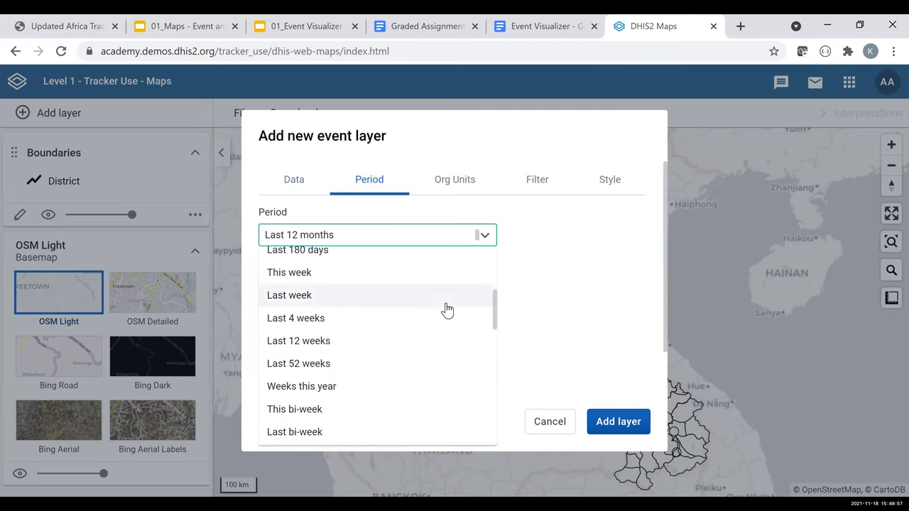
scroll(444, 307, "down", 3)
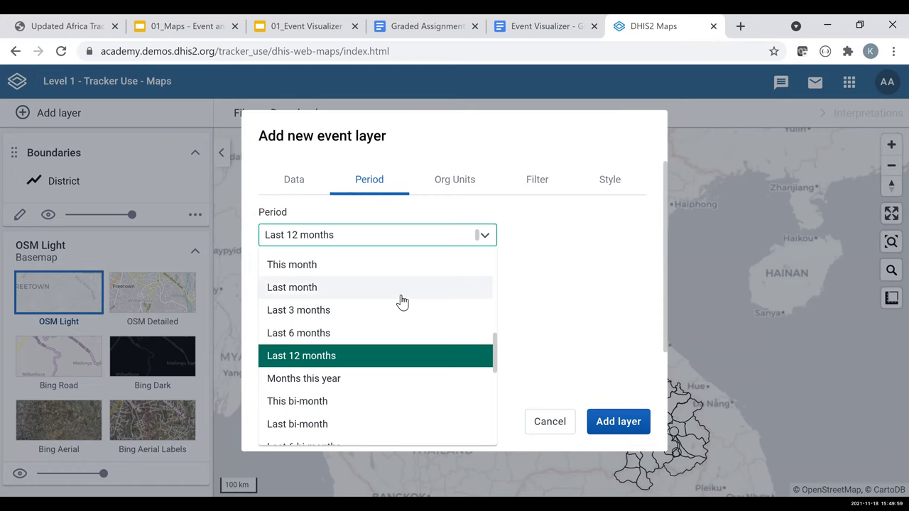
scroll(402, 303, "down", 4)
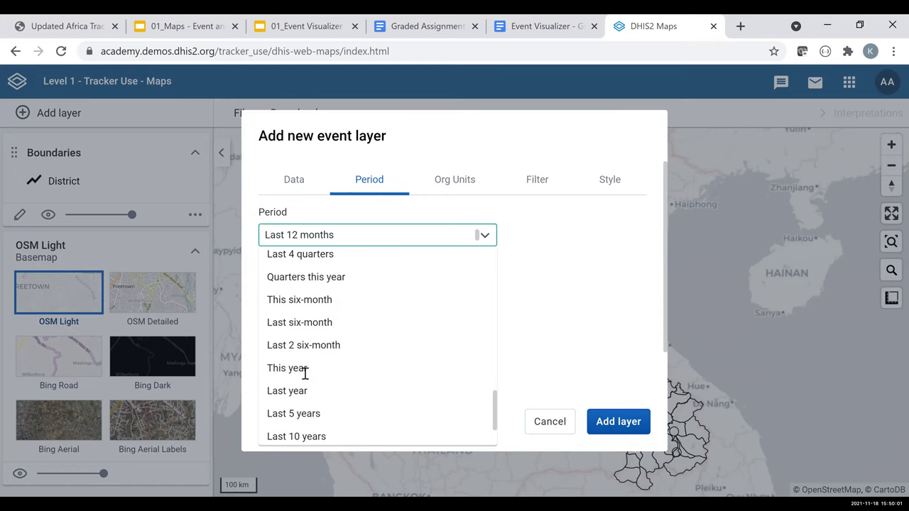
left_click(312, 369)
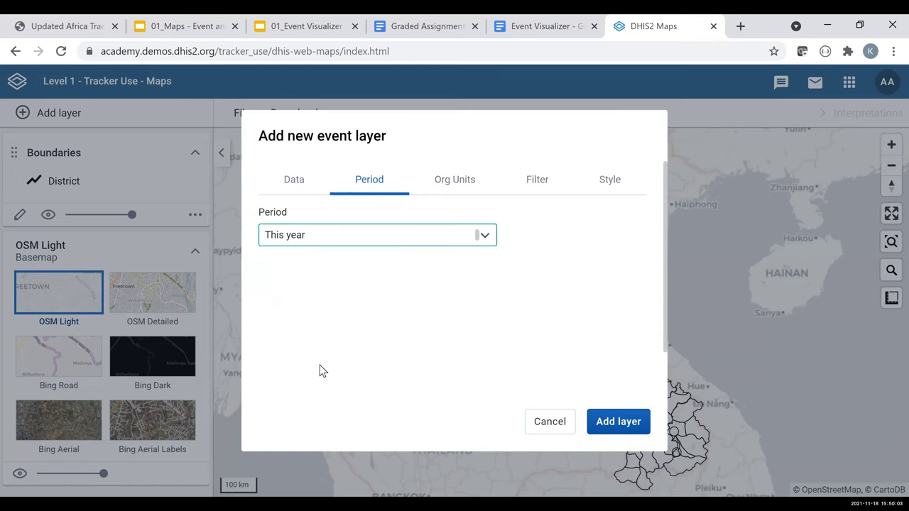
left_click(470, 186)
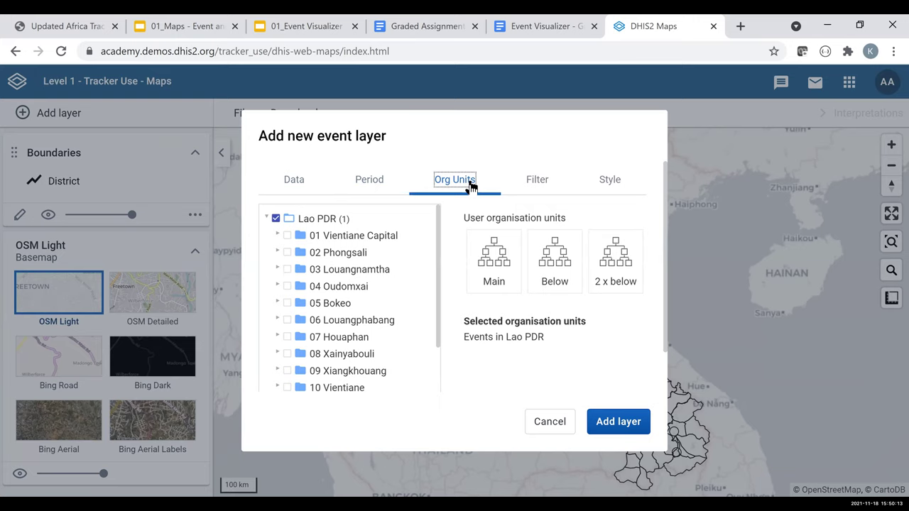
left_click(619, 257)
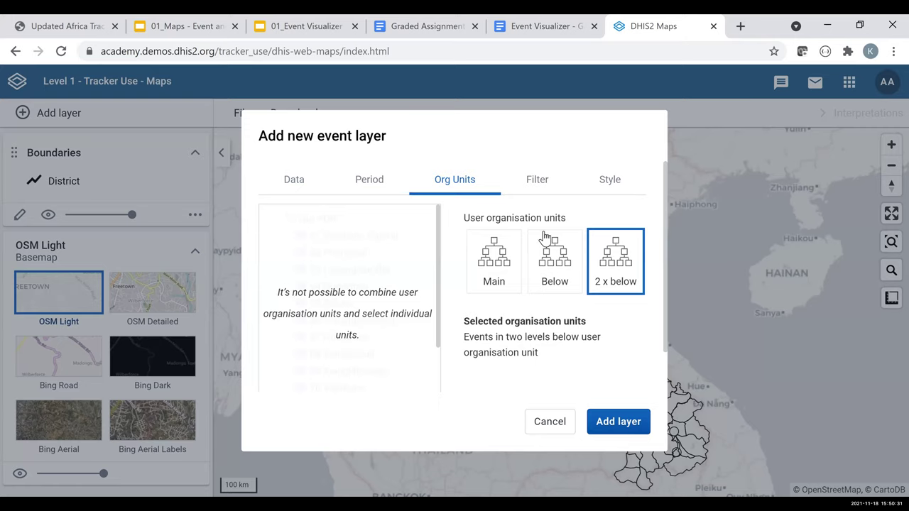
Add a filter on the Lab Test Result data item to the new event layer
left_click(539, 184)
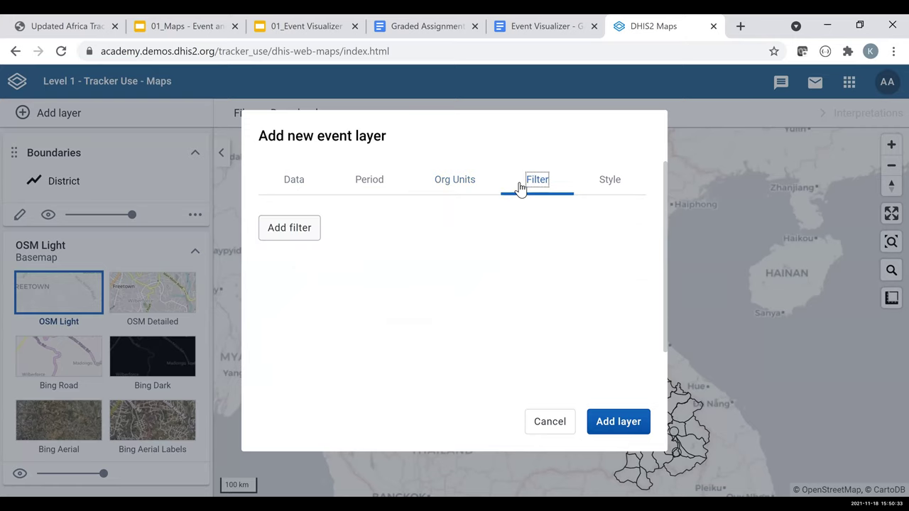
left_click(290, 238)
left_click(375, 244)
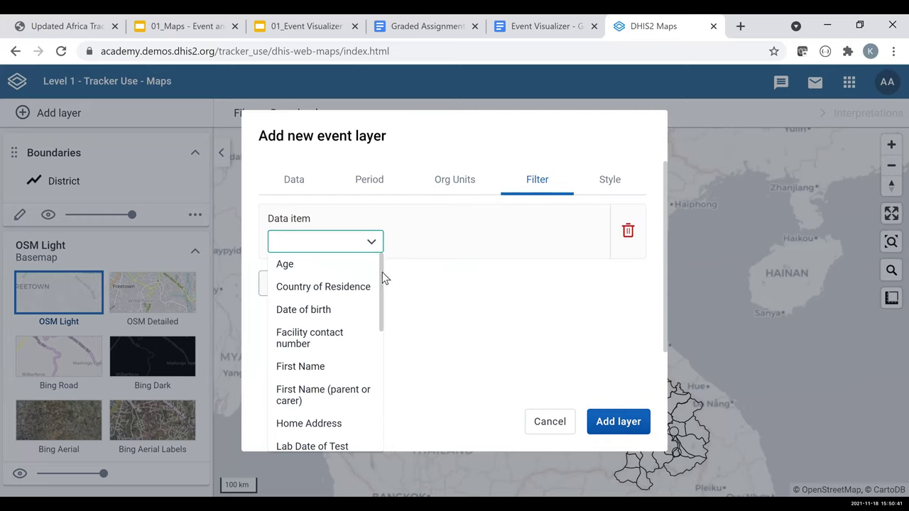
scroll(382, 275, "down", 5)
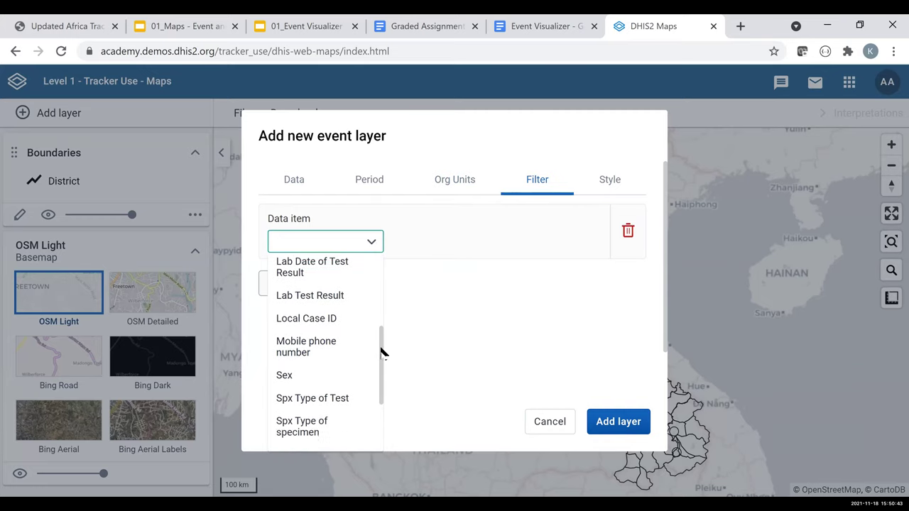
scroll(333, 255, "up", 2)
left_click(321, 242)
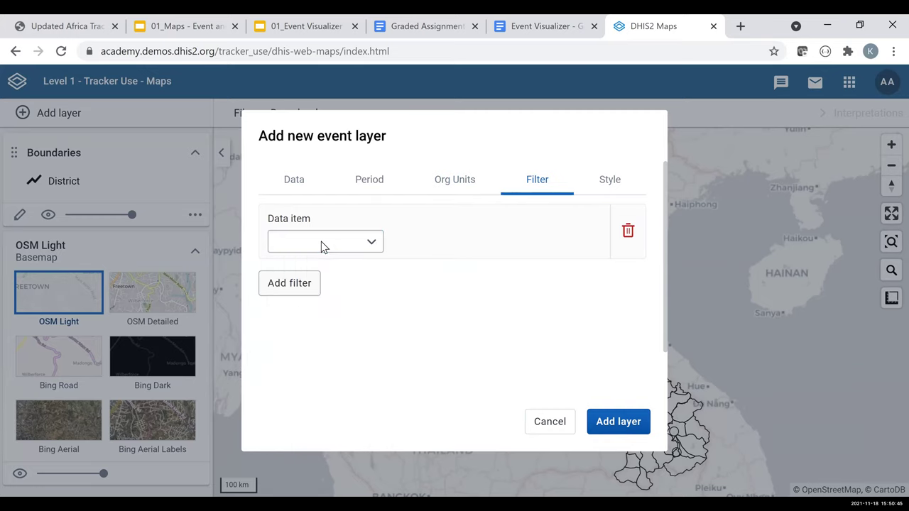
left_click(371, 242)
scroll(381, 306, "down", 1)
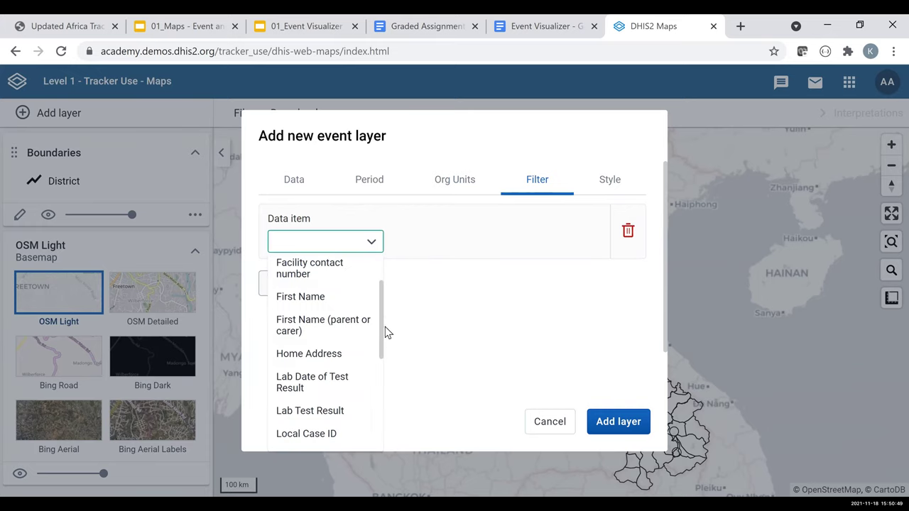
scroll(383, 334, "down", 1)
scroll(325, 355, "down", 1)
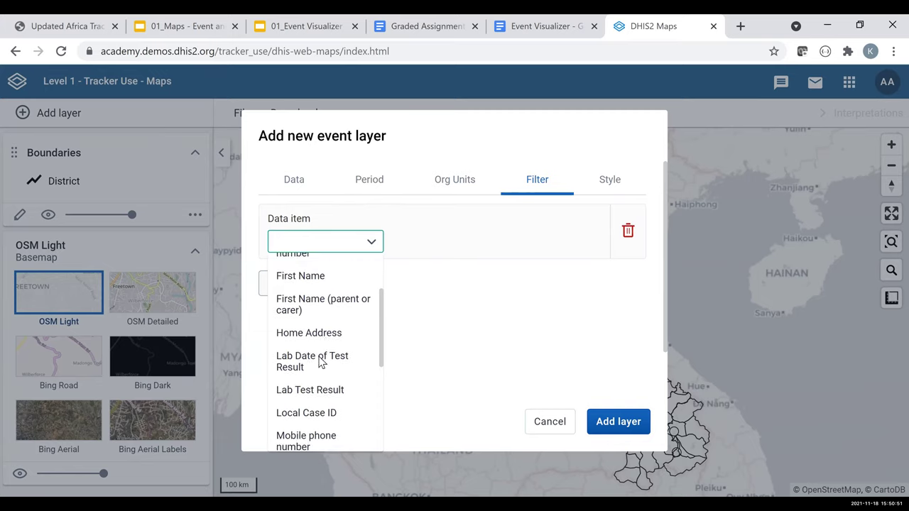
scroll(355, 355, "down", 2)
key("Return")
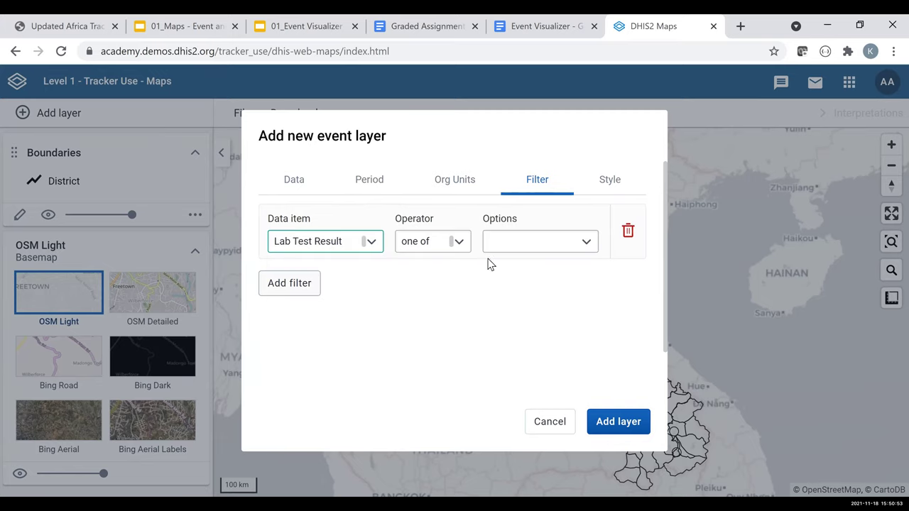
Select Positive and Negative as the options of the Lab Test Result filter
left_click(584, 243)
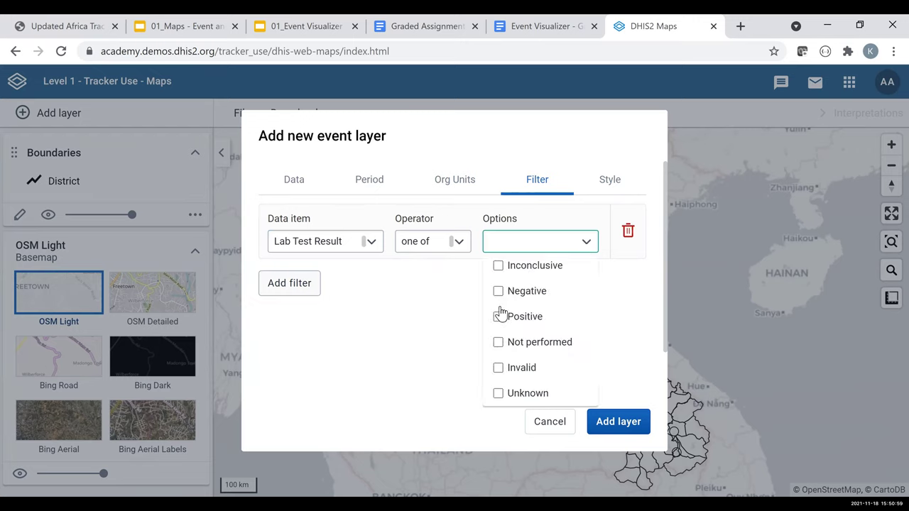
left_click(498, 317)
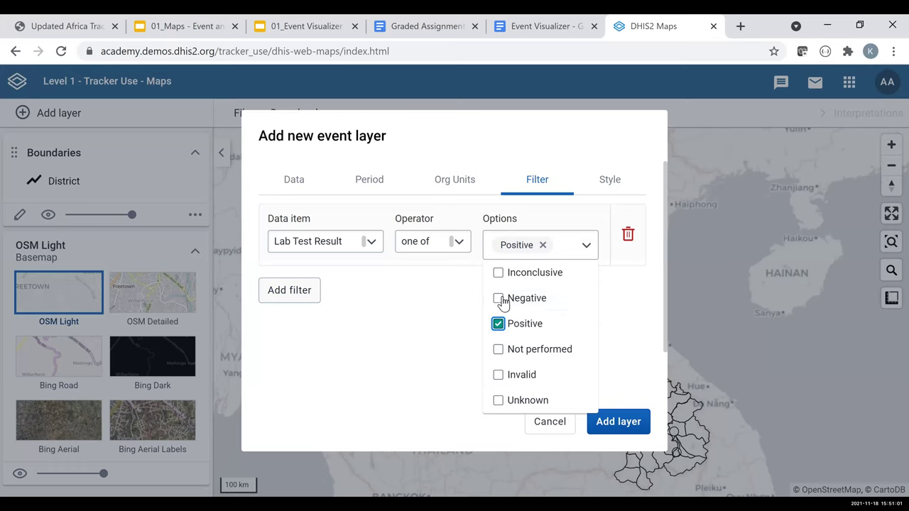
left_click(502, 299)
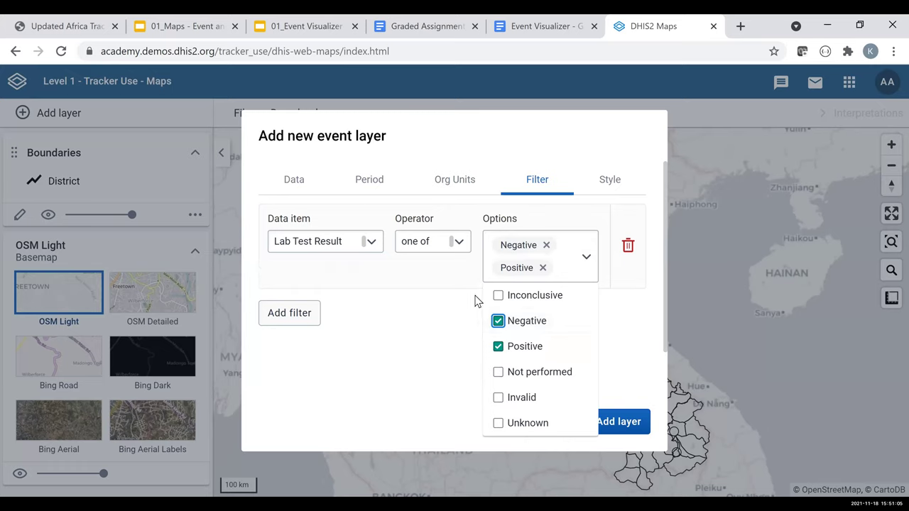
Clear the Positive and Negative options and delete the Lab Test Result filter
left_click(544, 268)
left_click(545, 245)
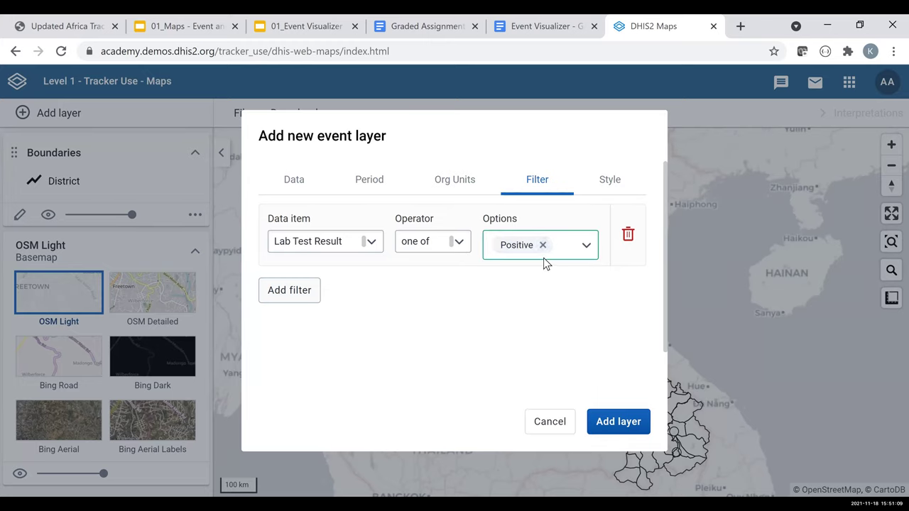
left_click(543, 246)
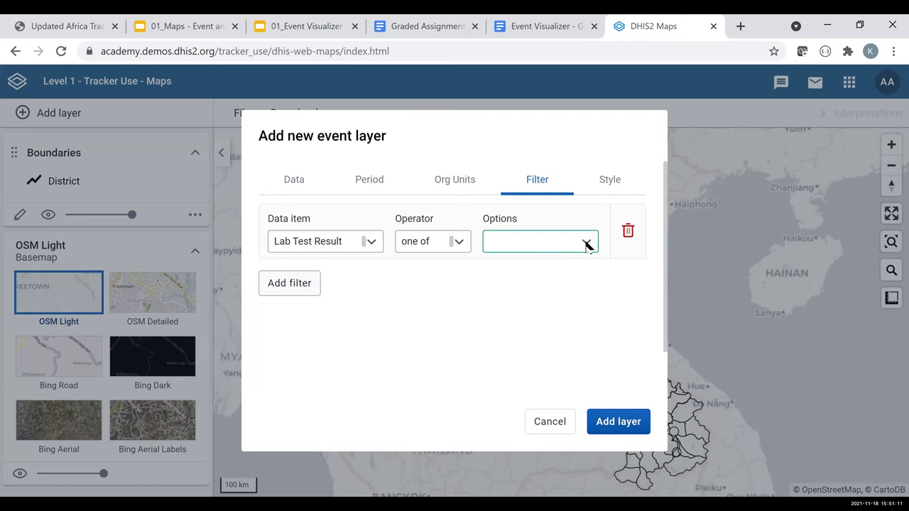
left_click(586, 244)
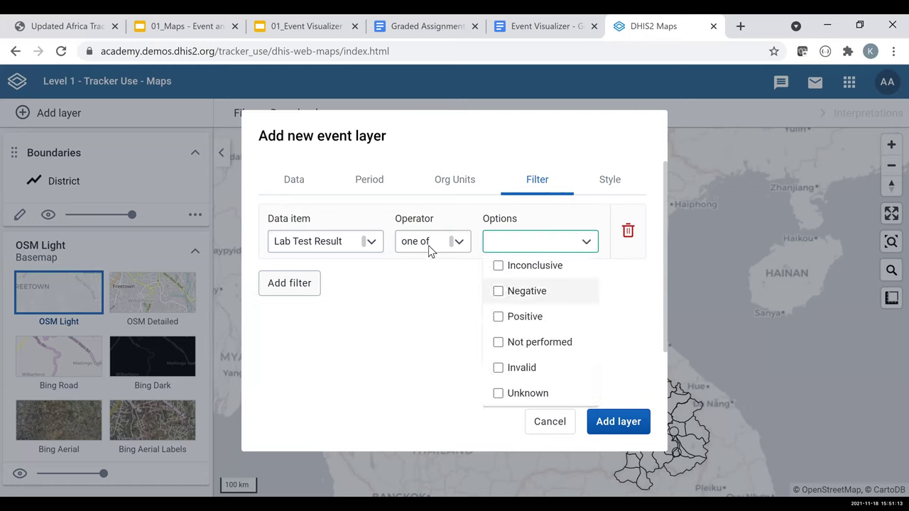
left_click(372, 243)
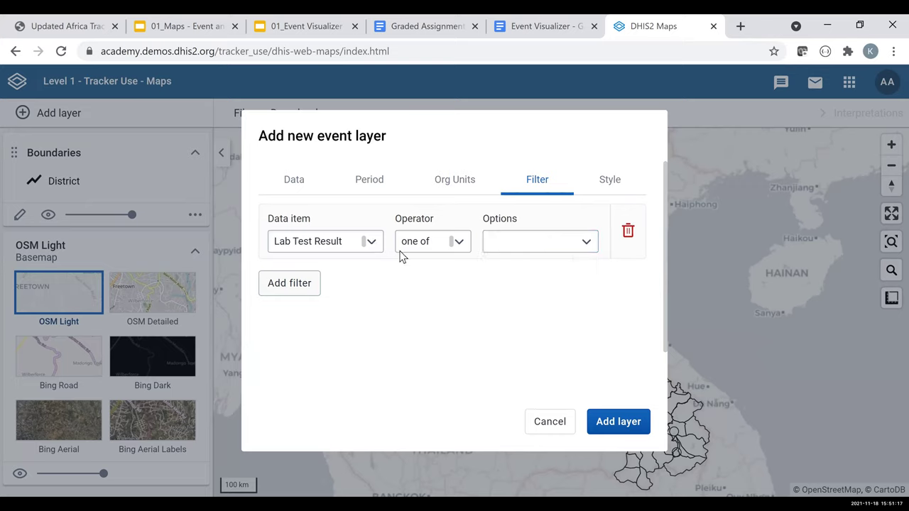
left_click(628, 238)
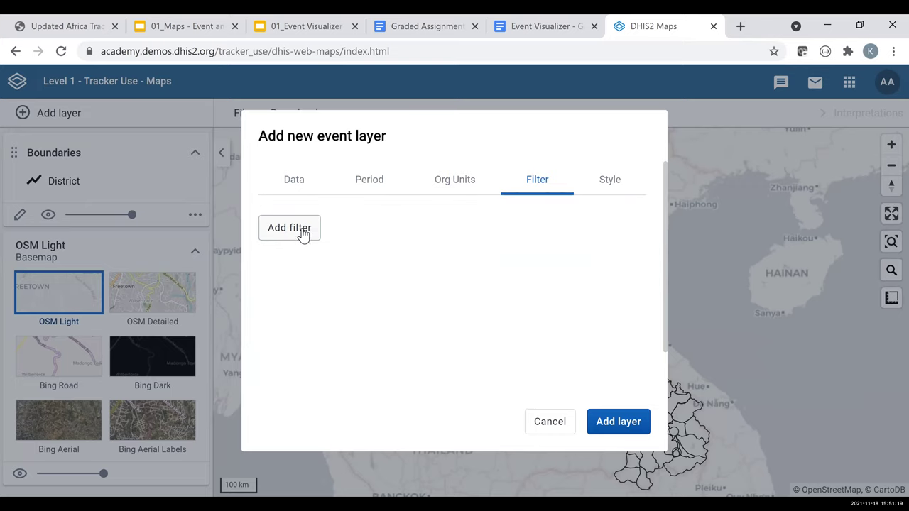
Add a filter on the Sex data item with the operator one of and the options Female and Male
left_click(315, 233)
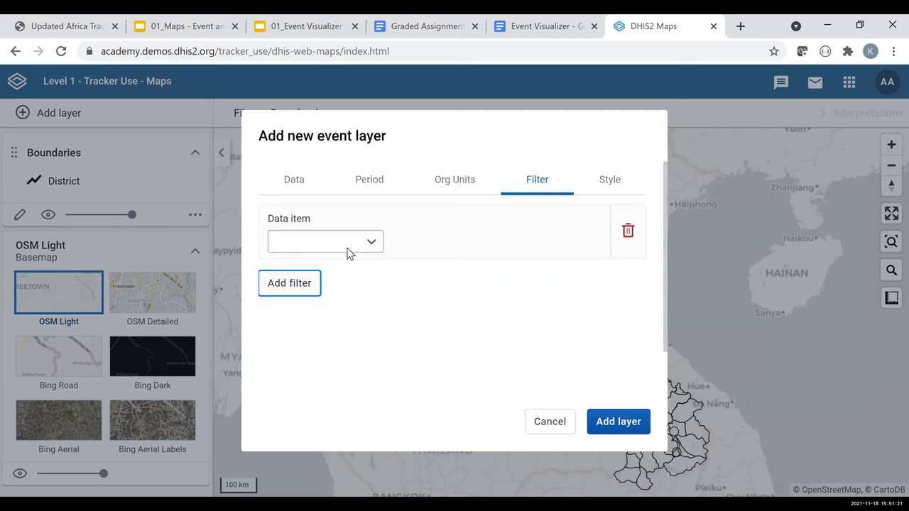
left_click(340, 248)
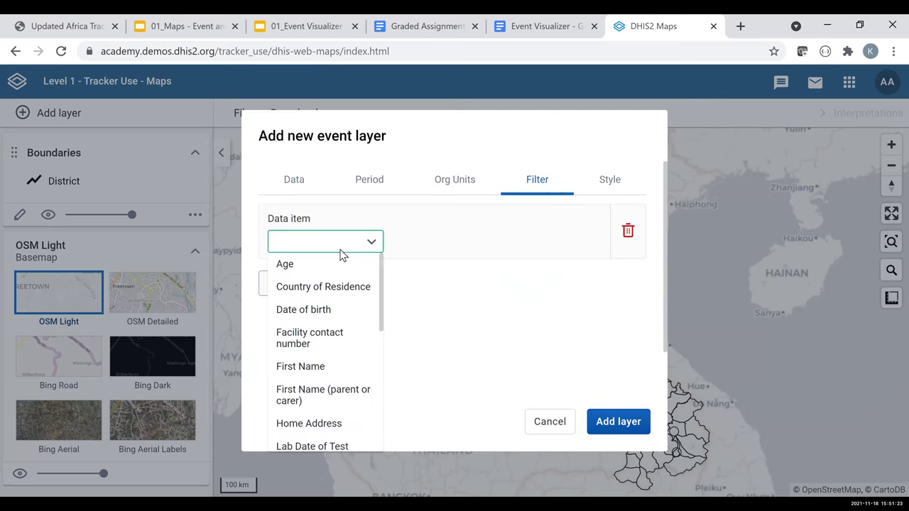
scroll(334, 324, "down", 2)
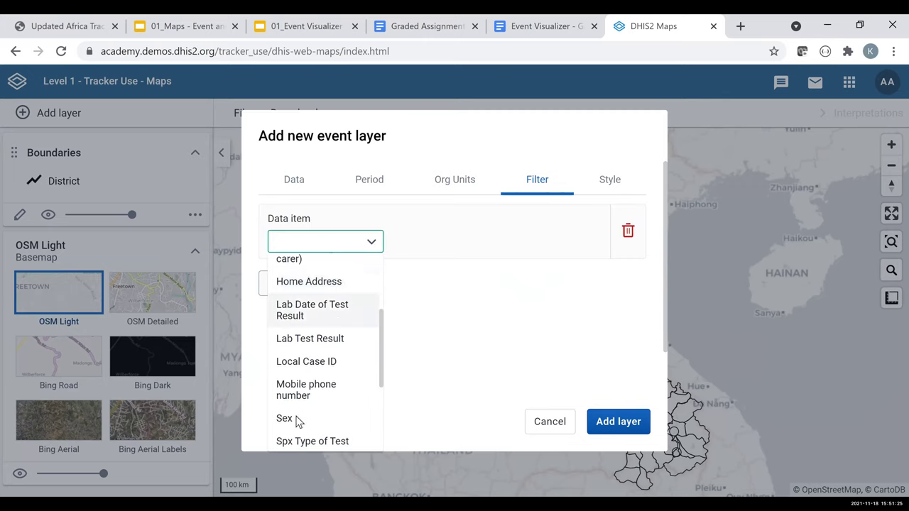
left_click(297, 419)
left_click(459, 244)
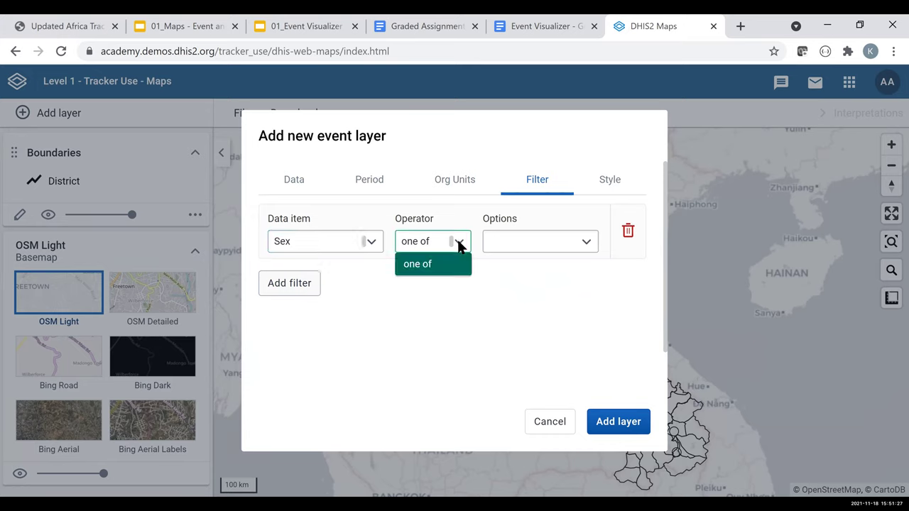
left_click(587, 244)
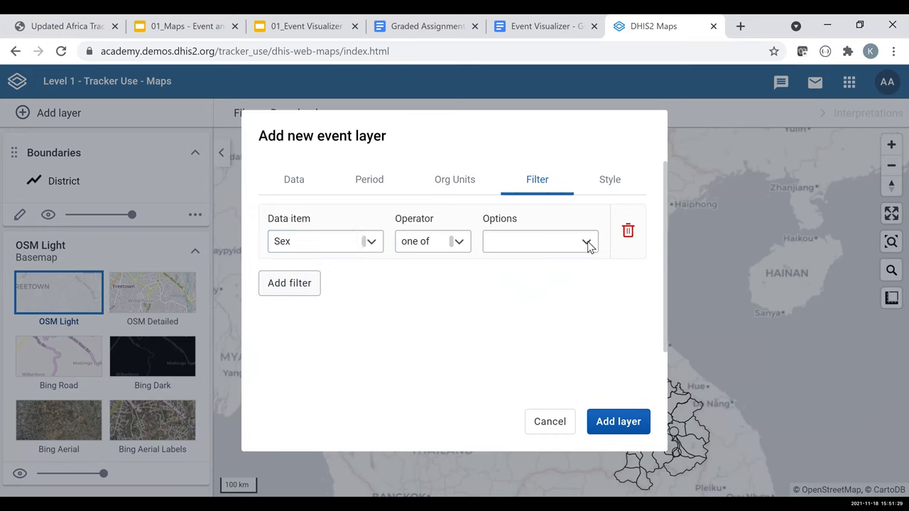
left_click(586, 244)
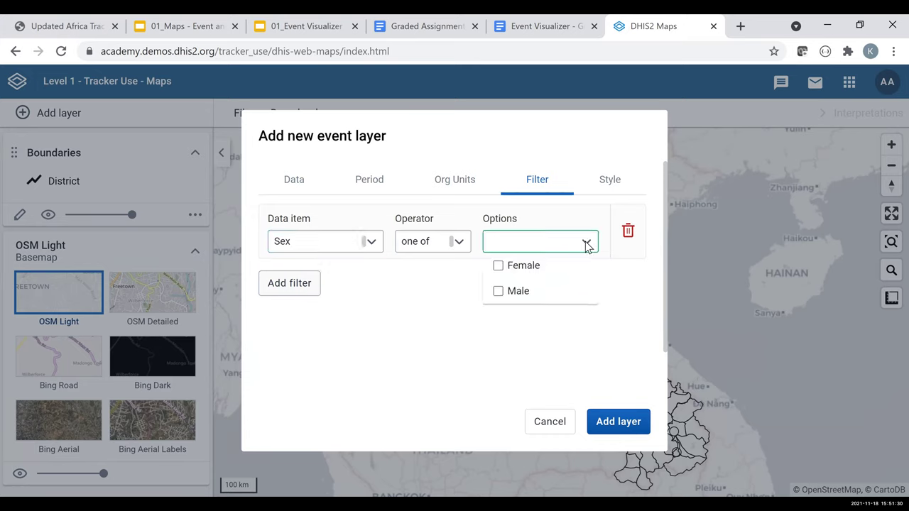
left_click(532, 270)
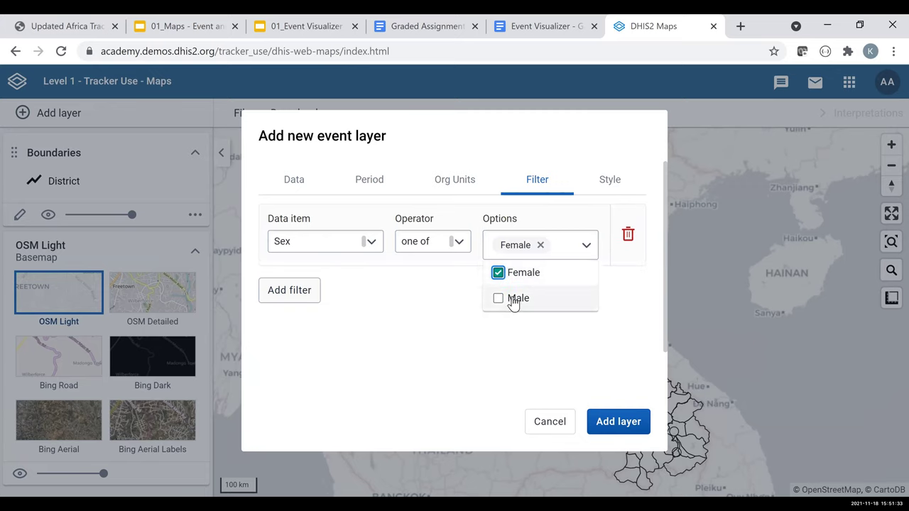
left_click(515, 299)
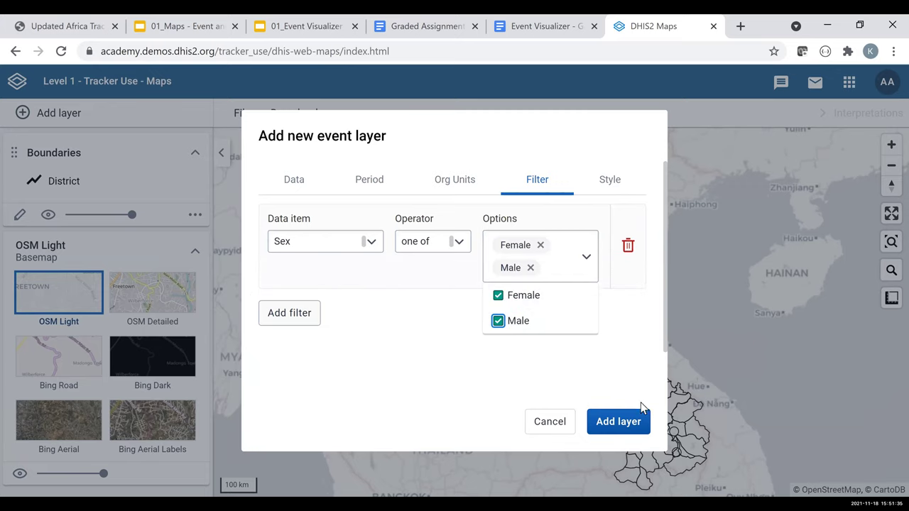
Open the style settings of the new event layer
left_click(614, 186)
left_click(610, 186)
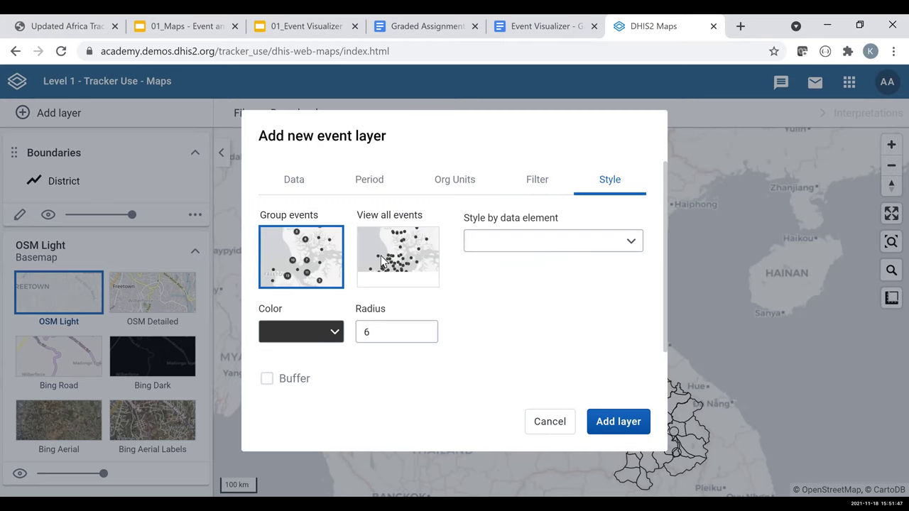
Add the Stage 3 - Lab Results event layer to the map with events grouped
left_click(301, 332)
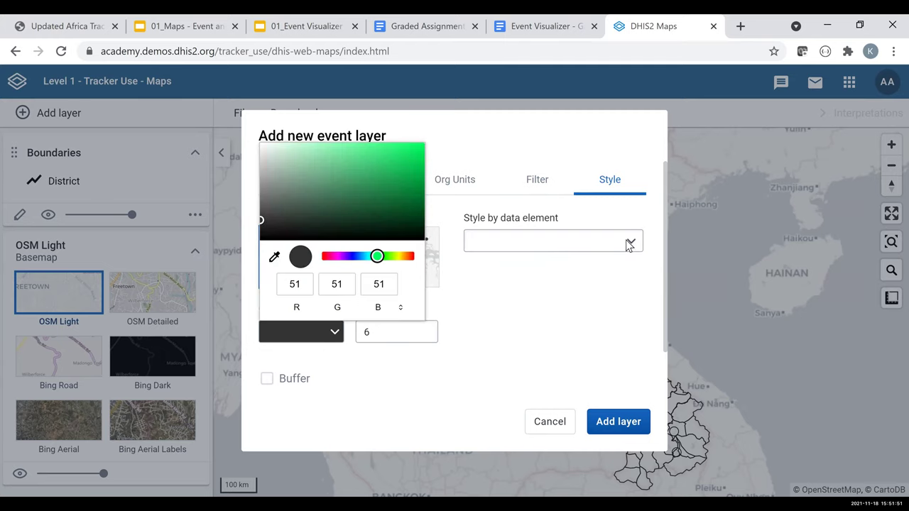
left_click(651, 239)
left_click(655, 238)
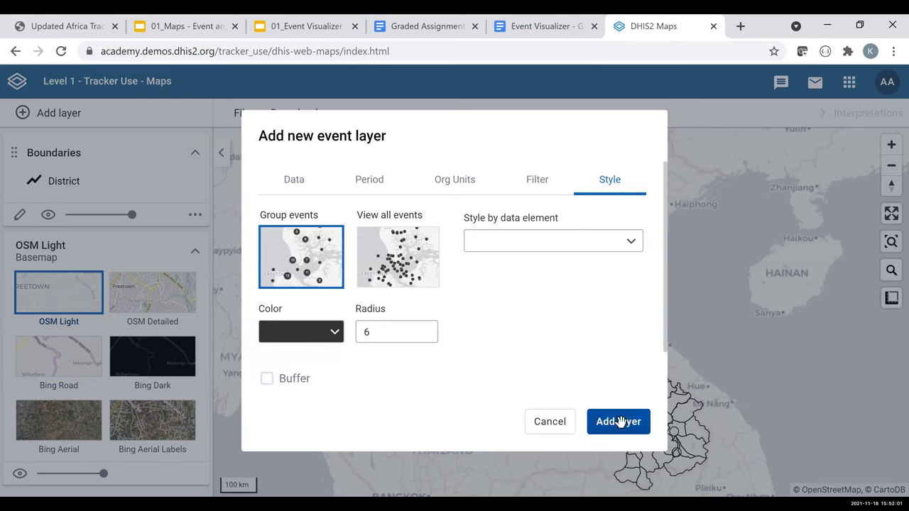
left_click(590, 419)
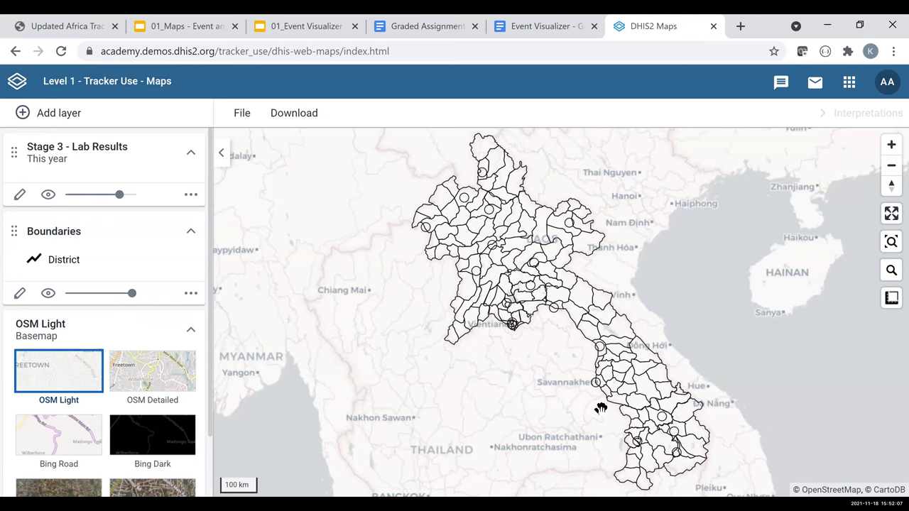
Examine how the grouped lab result events cluster across Laos at different zoom levels
scroll(601, 408, "up", 1)
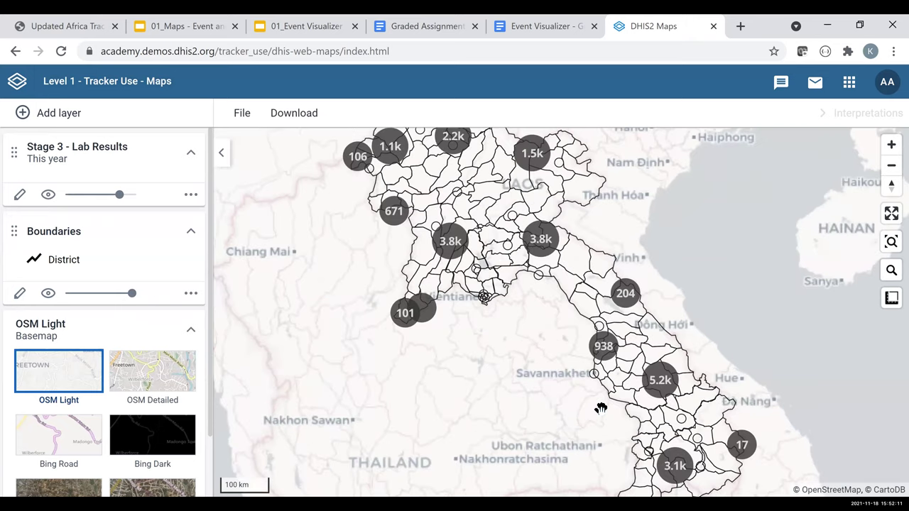
scroll(601, 408, "up", 1)
scroll(600, 408, "down", 1)
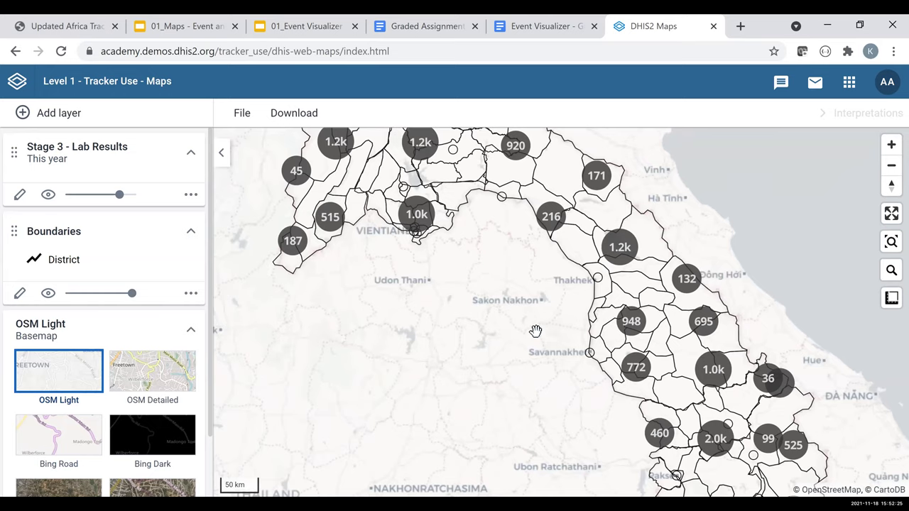
scroll(531, 334, "down", 1)
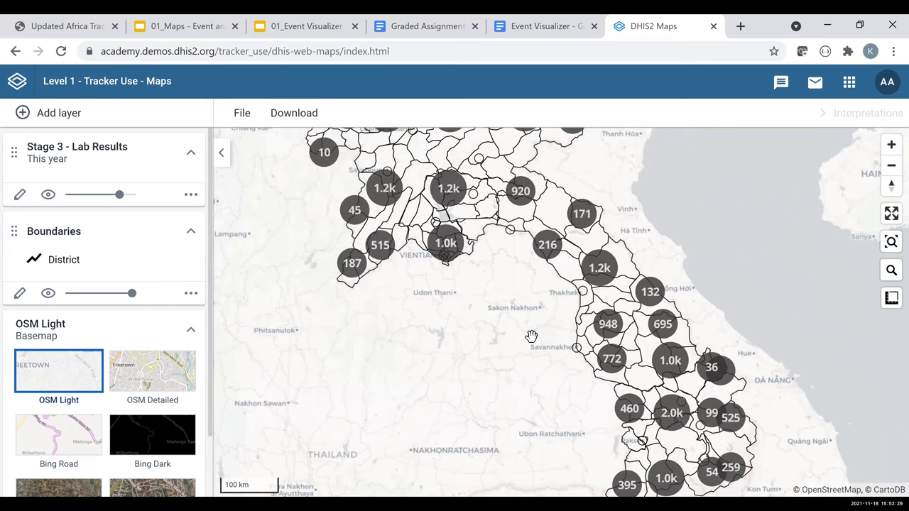
scroll(532, 335, "down", 2)
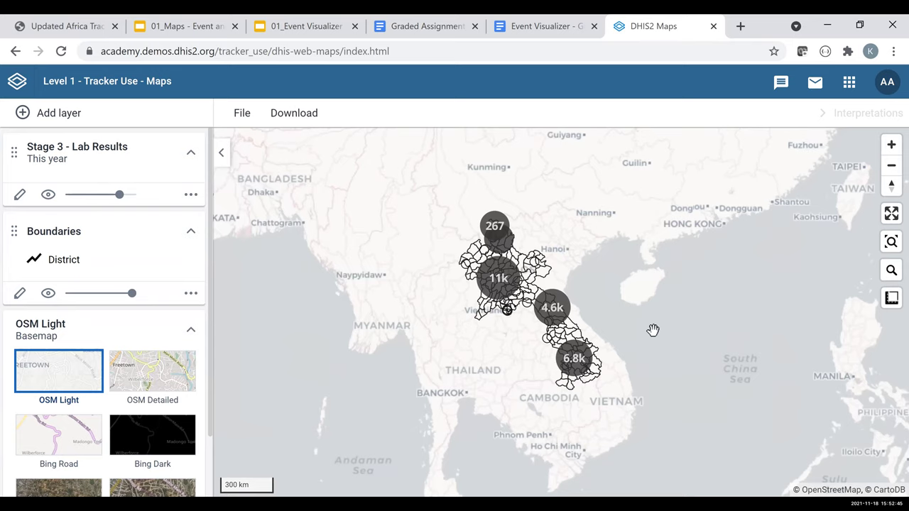
scroll(652, 330, "up", 2)
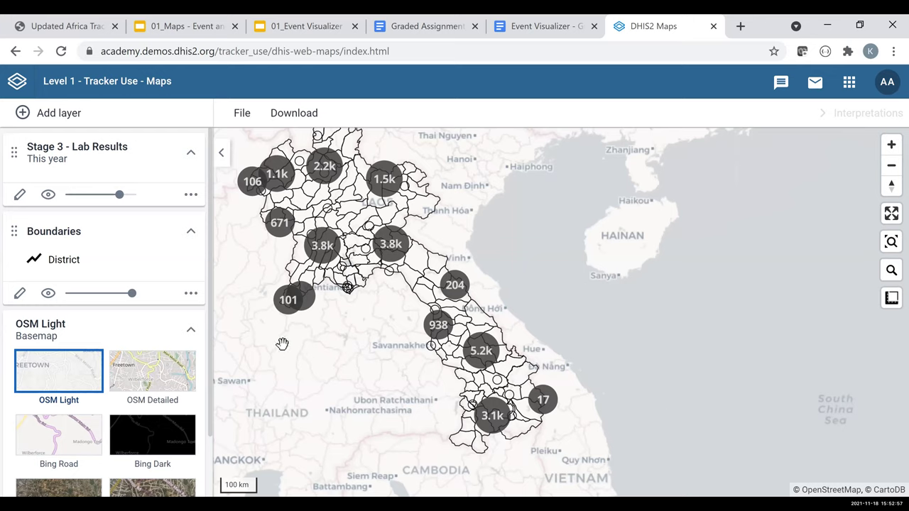
Open the Stage 3 - Lab Results layer for editing and remove its Sex filter
left_click(192, 197)
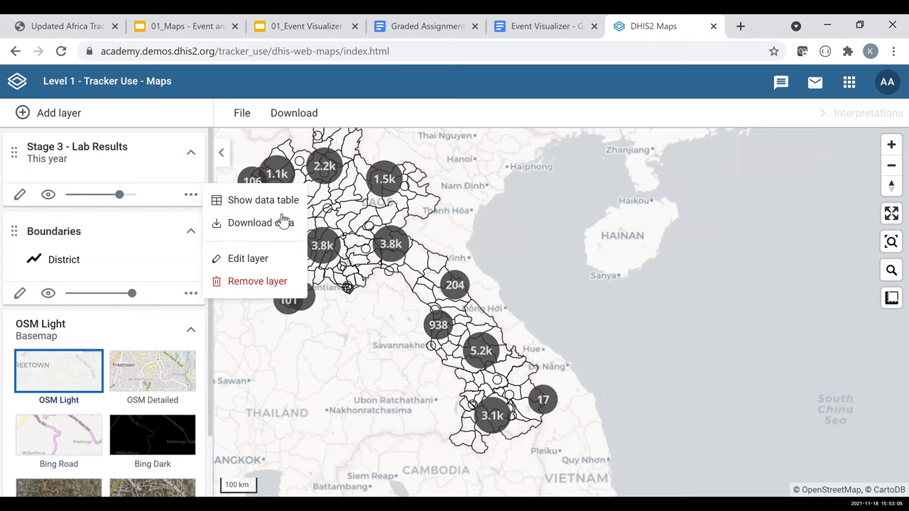
left_click(259, 261)
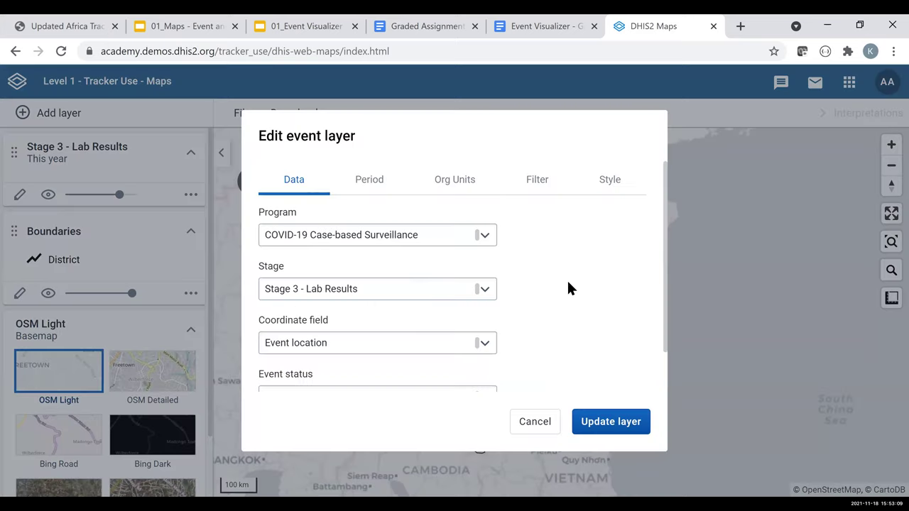
left_click(543, 186)
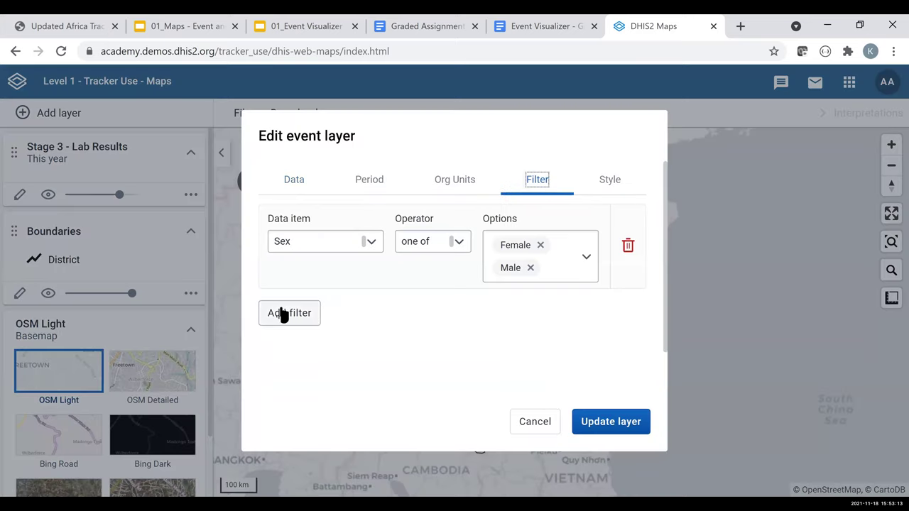
left_click(372, 243)
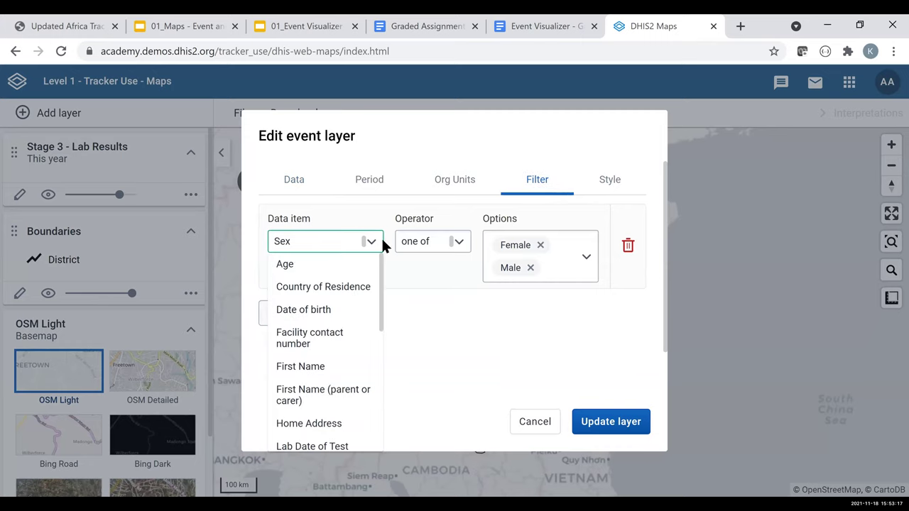
left_click(628, 246)
Add a filter that limits the events to those whose Lab Test Result is one of Positive
left_click(284, 228)
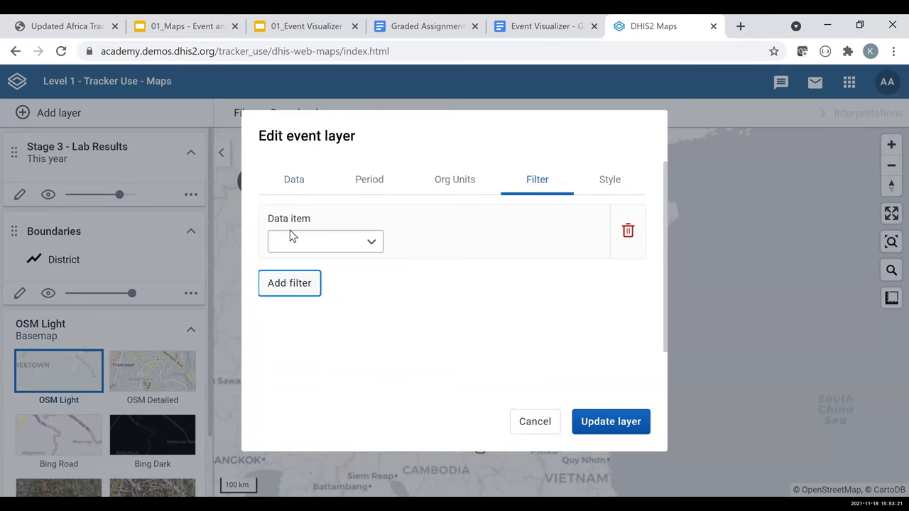
left_click(373, 243)
left_click(374, 244)
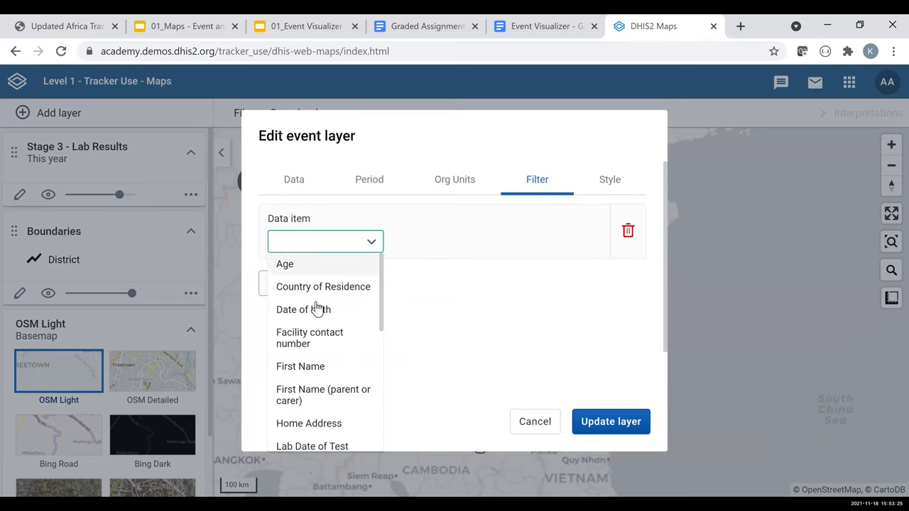
scroll(324, 314, "down", 2)
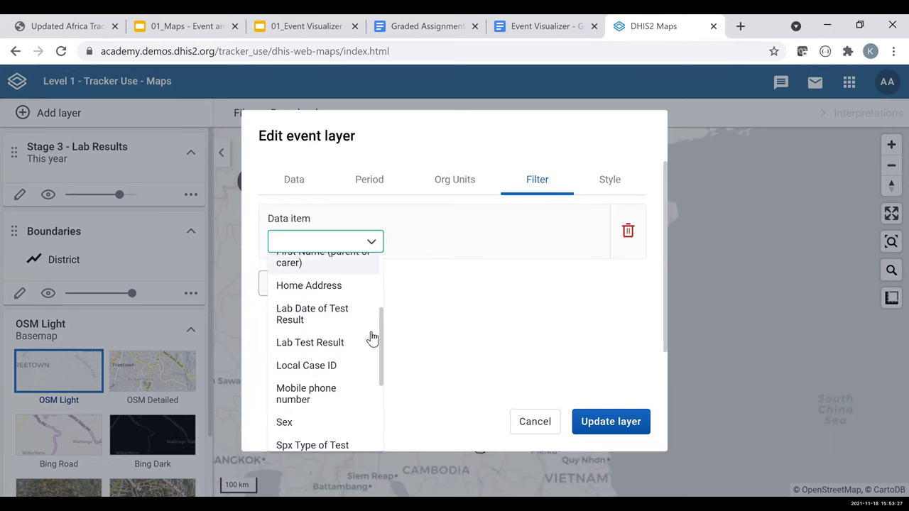
left_click(316, 340)
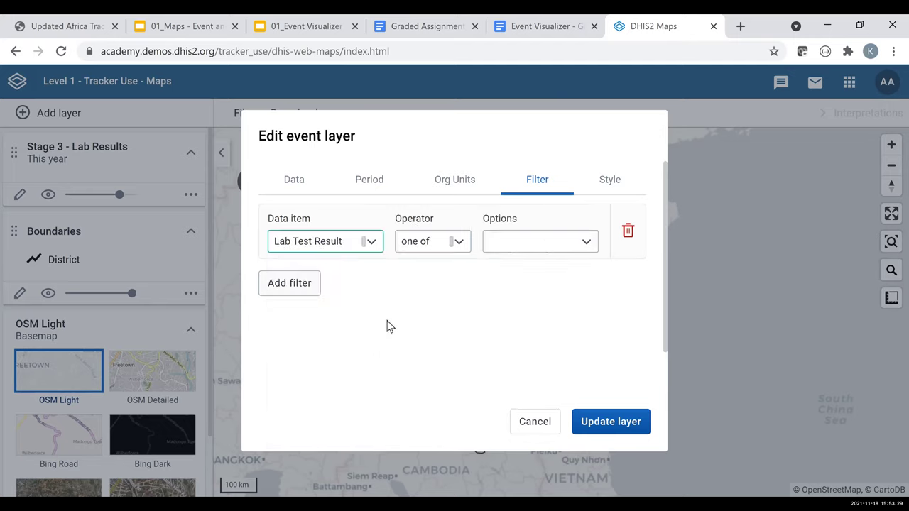
left_click(460, 243)
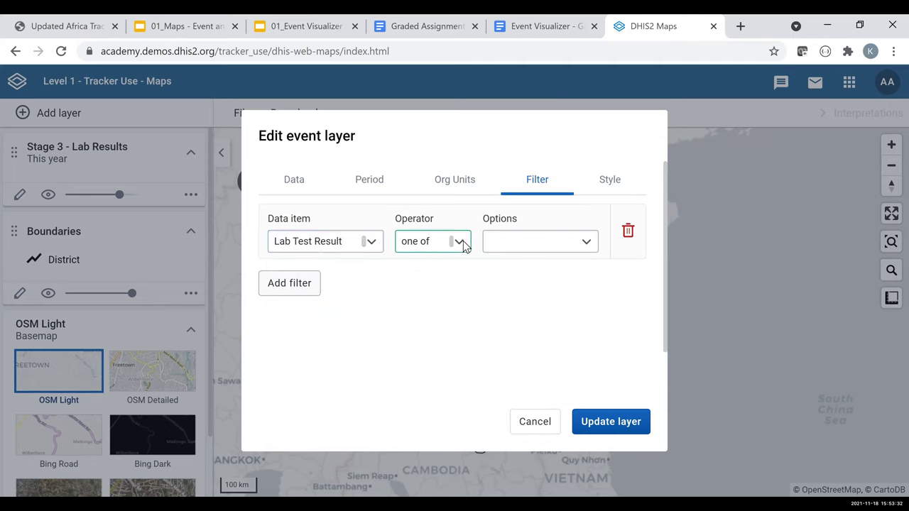
left_click(589, 246)
left_click(587, 250)
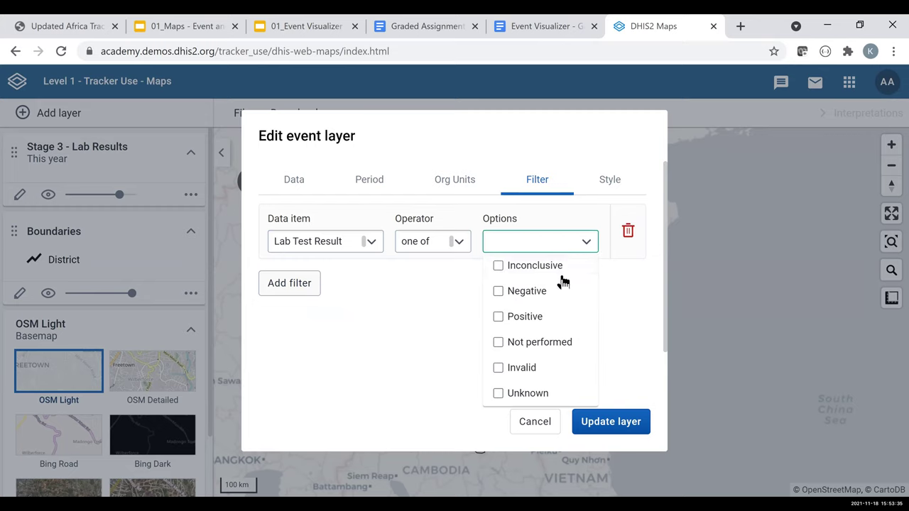
left_click(498, 317)
left_click(410, 310)
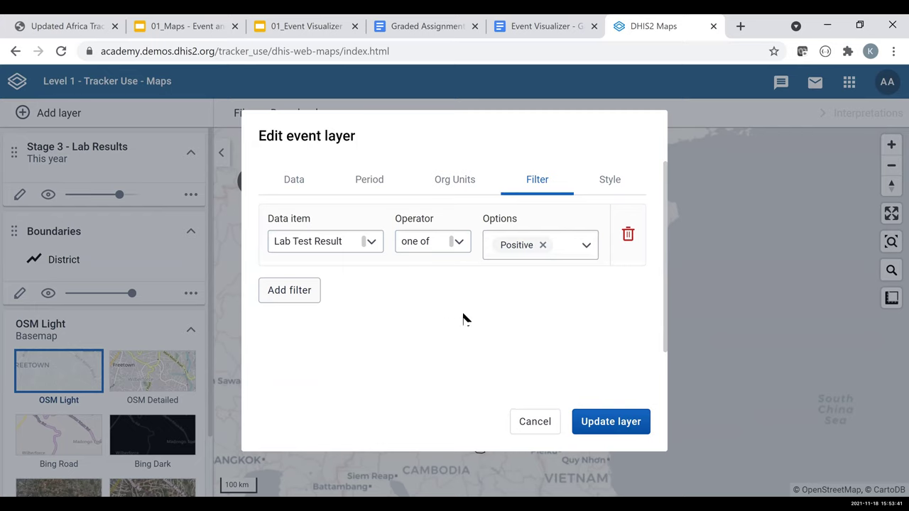
Style the event layer by the Sex data element and update the layer on the map
left_click(610, 186)
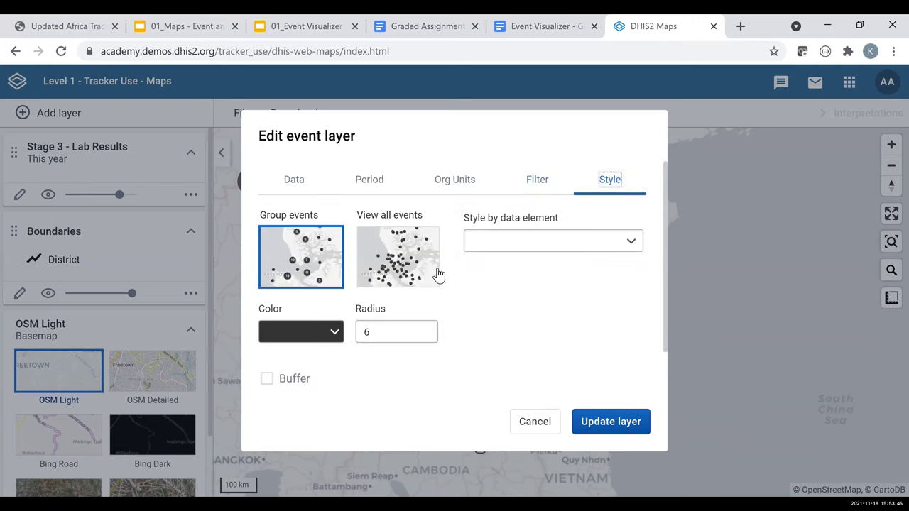
left_click(627, 244)
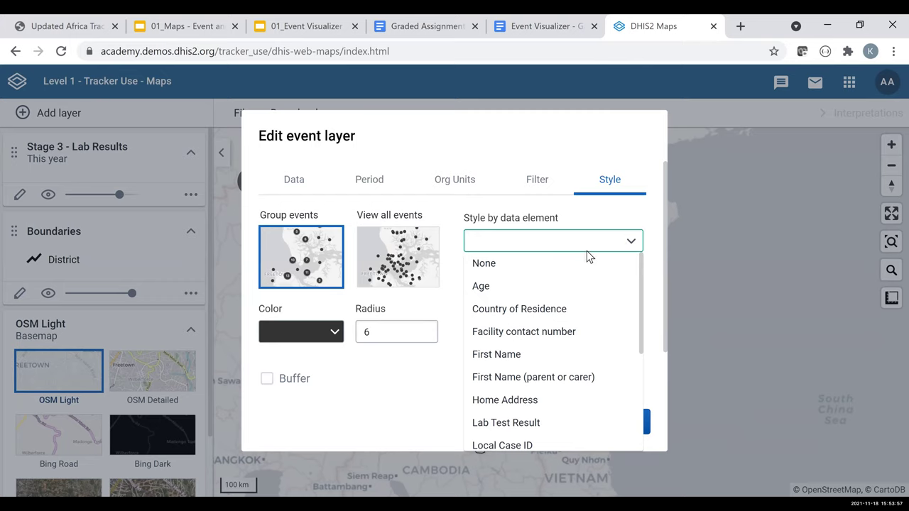
scroll(538, 305, "down", 2)
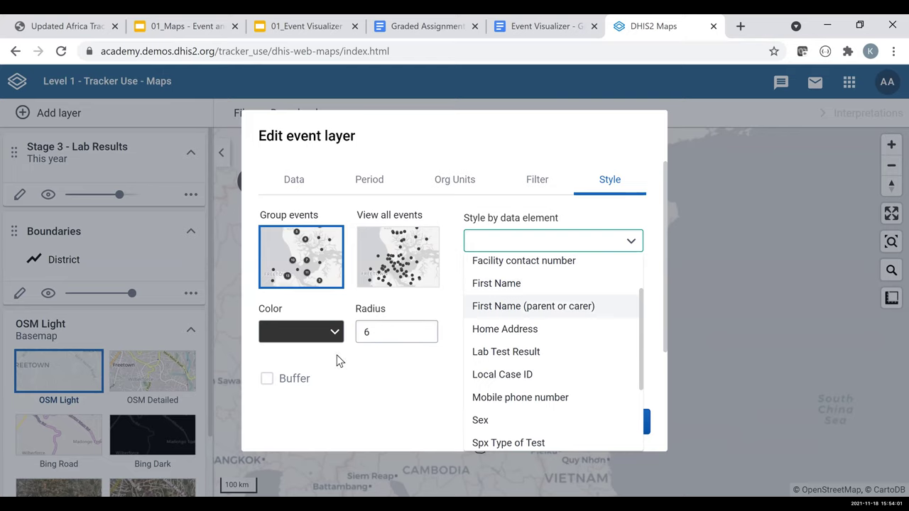
left_click(497, 419)
left_click(622, 426)
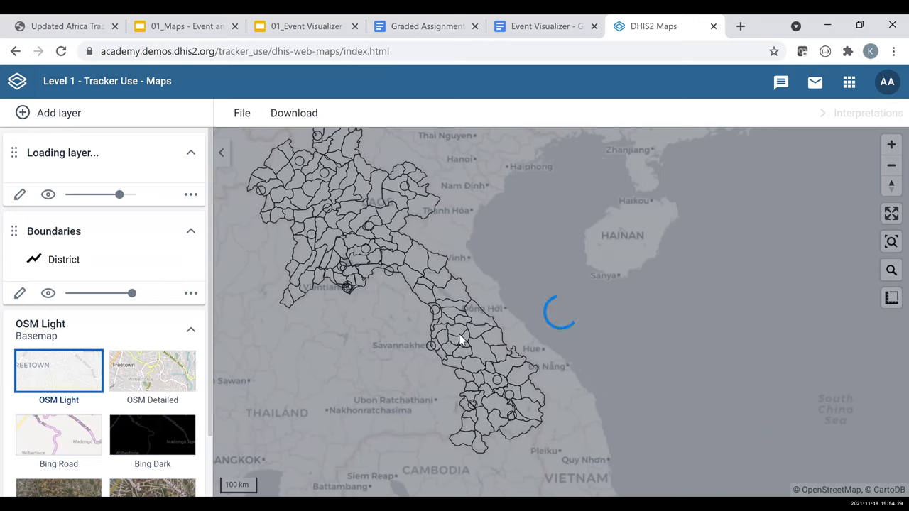
left_click_drag(458, 332, 461, 341)
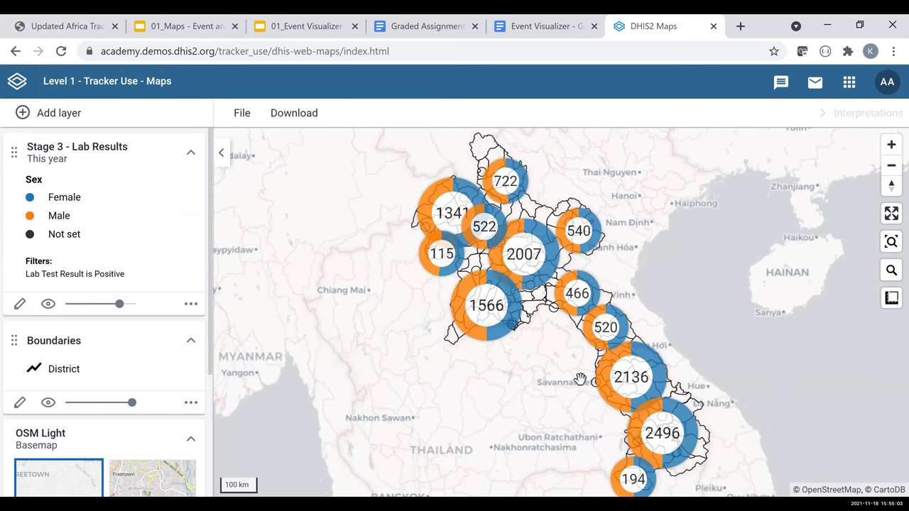
scroll(580, 378, "up", 1)
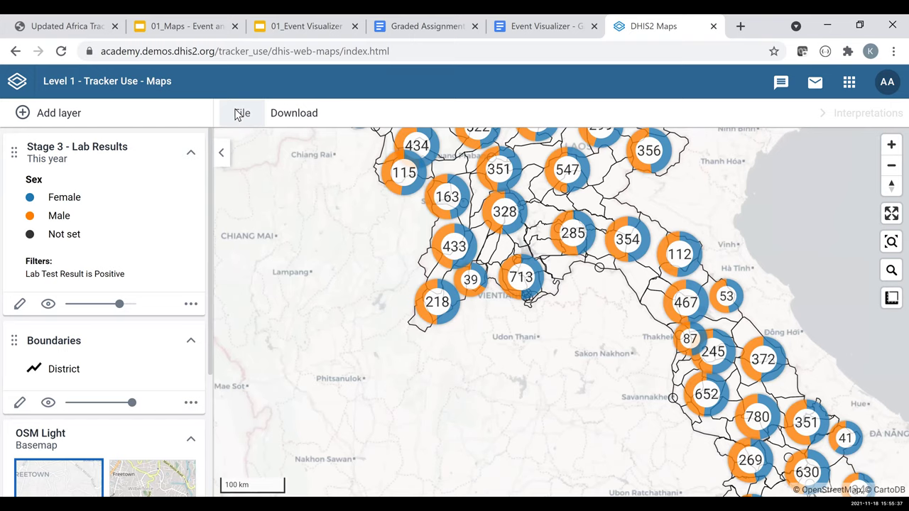
Save the map as "C19 Event maps- Positive case styled by gender" with an empty description
left_click(240, 114)
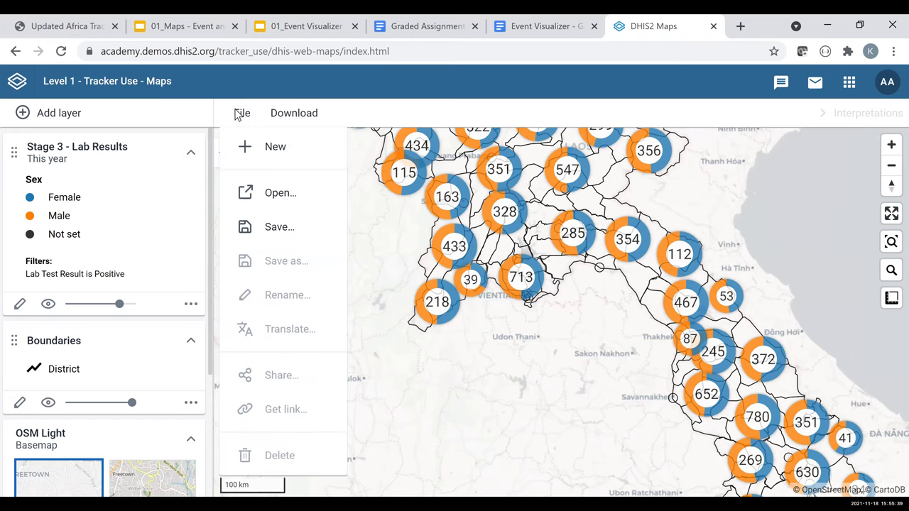
left_click(296, 227)
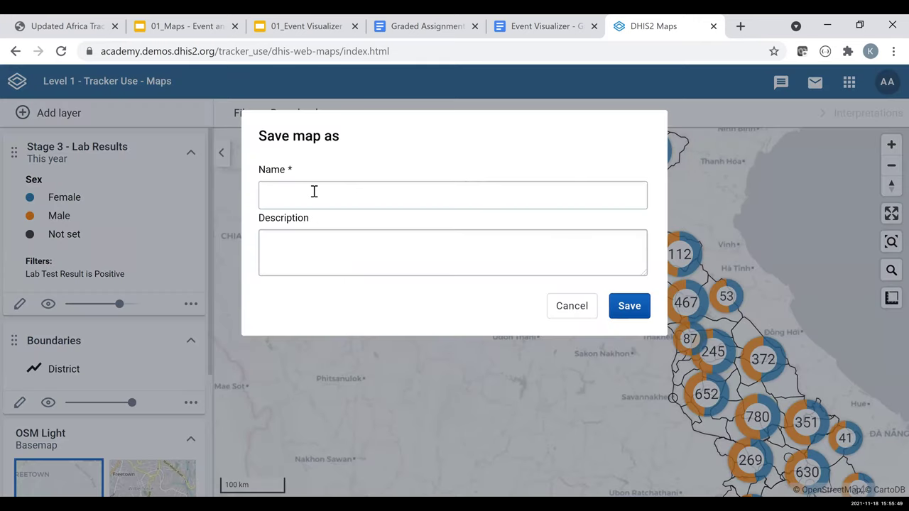
left_click(313, 192)
type("Event")
key("BackSpace")
key("BackSpace")
key("BackSpace")
key("BackSpace")
key("BackSpace")
type("c")
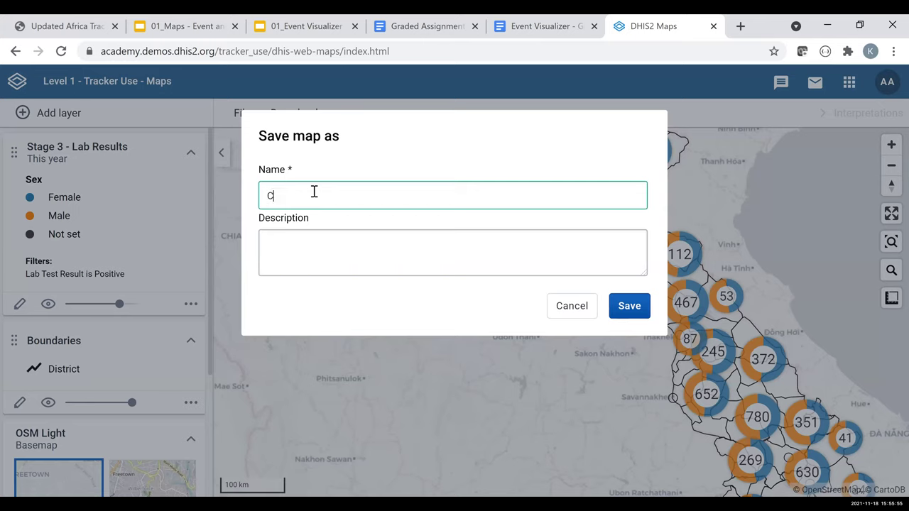
type("19 Event maps")
type("- Posi")
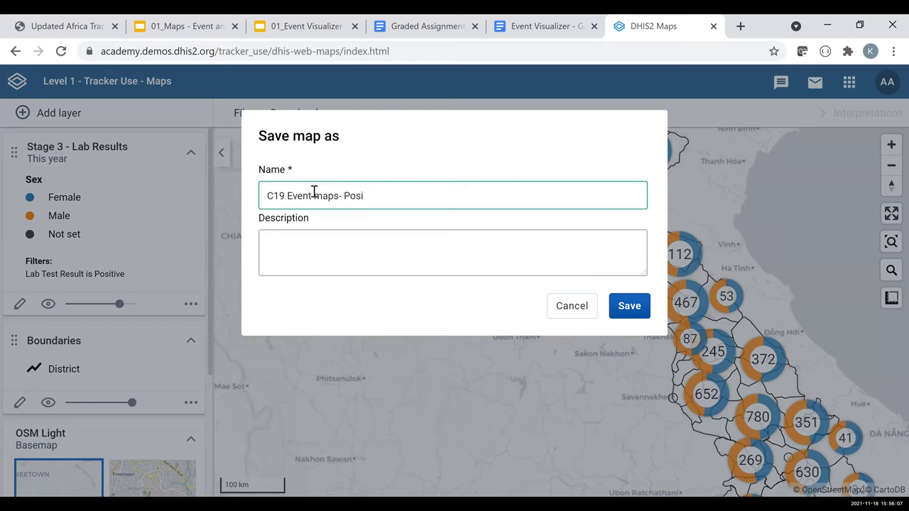
type("tive case styled by gender")
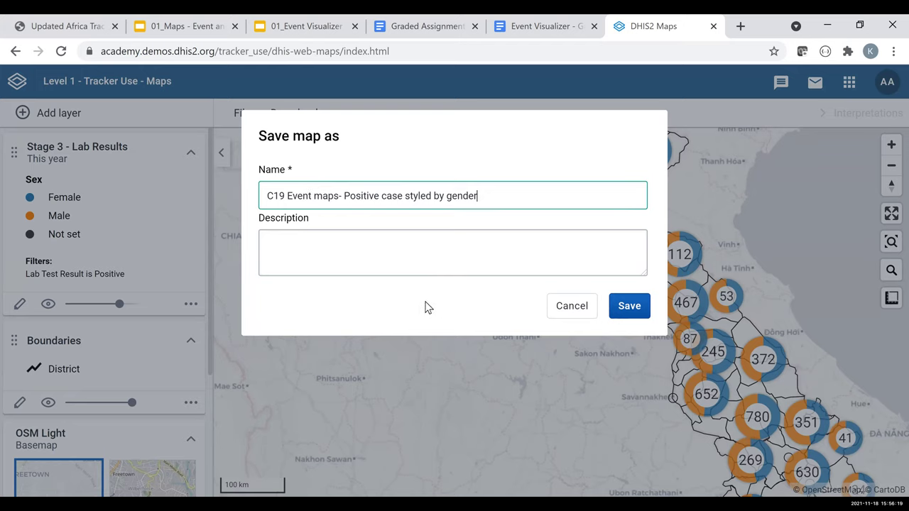
left_click(347, 253)
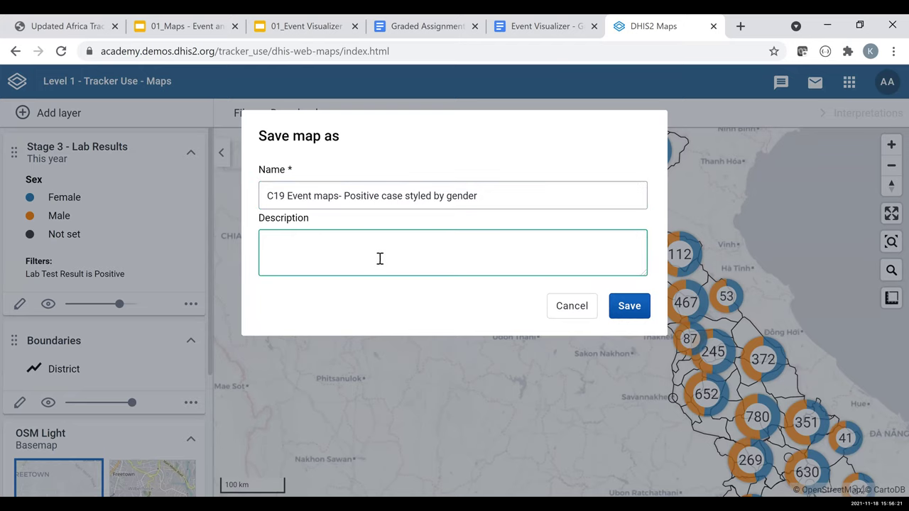
left_click(627, 306)
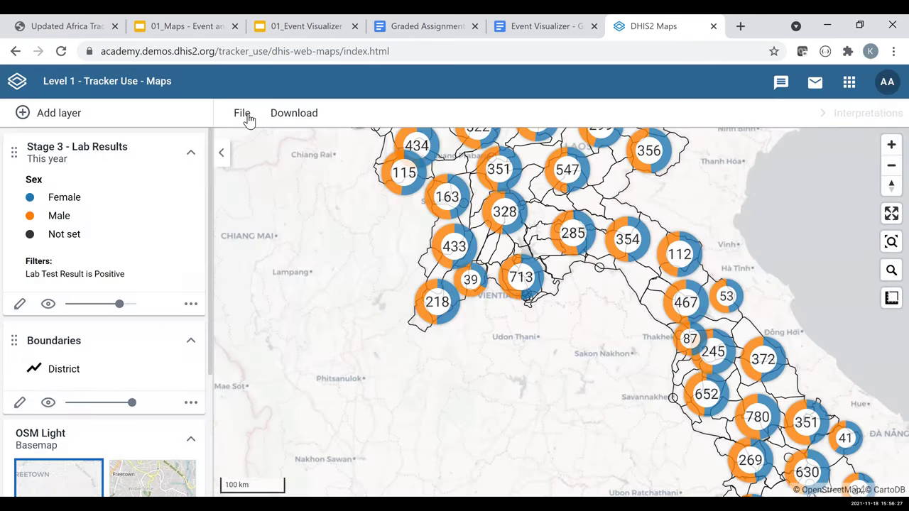
left_click(249, 115)
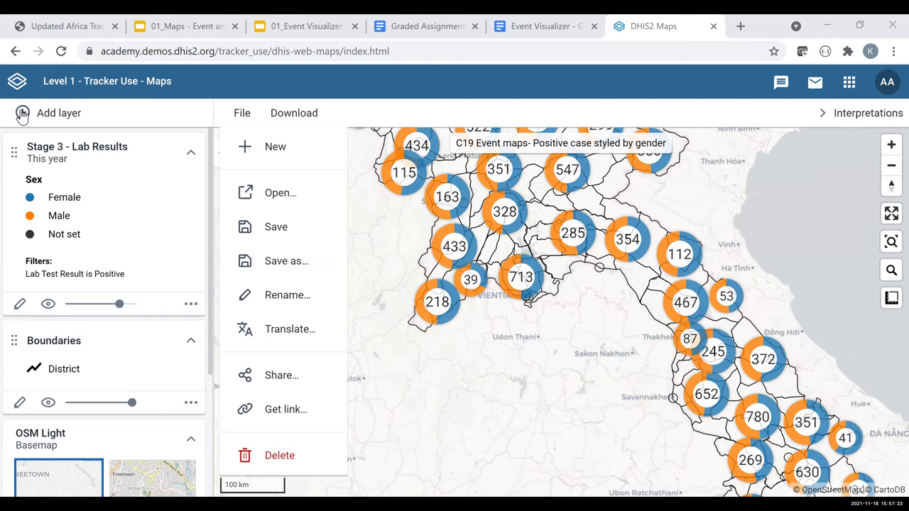
left_click(39, 128)
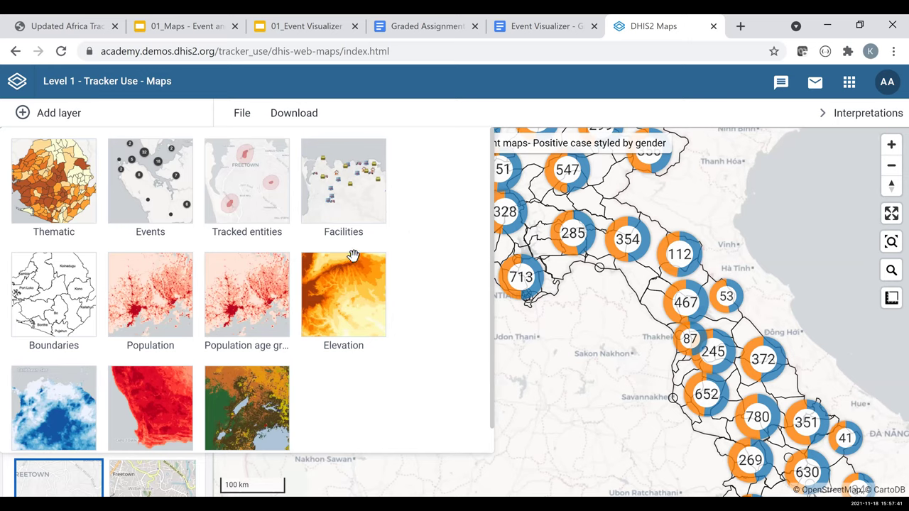
left_click(270, 158)
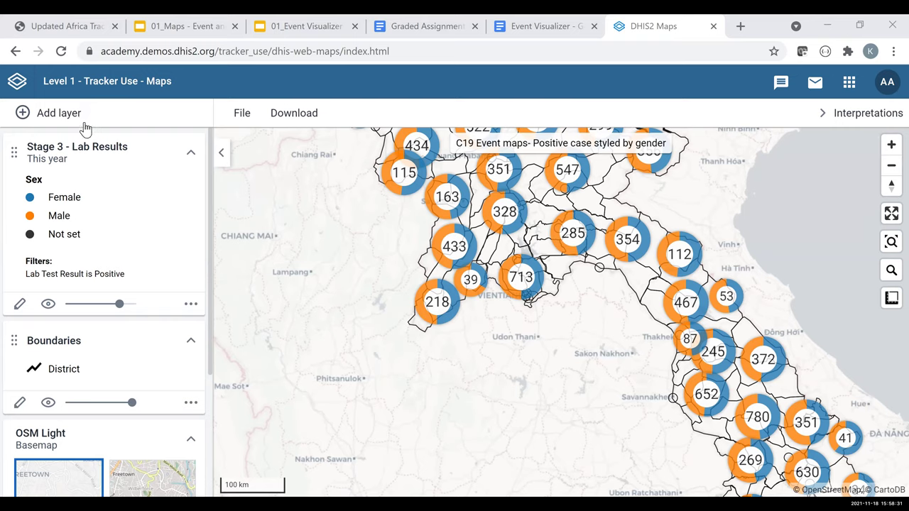
Start a new empty map and switch its basemap to Bing Aerial
left_click(49, 115)
key("Escape")
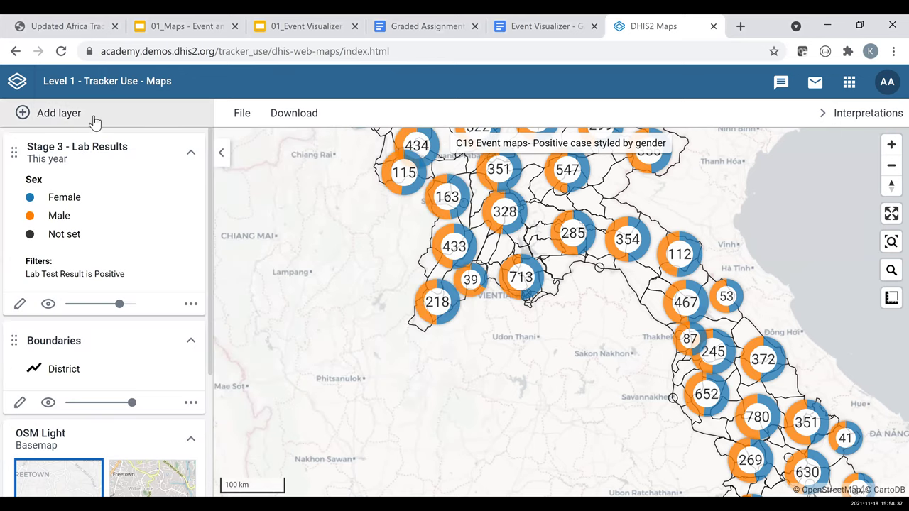
left_click(241, 112)
left_click(272, 147)
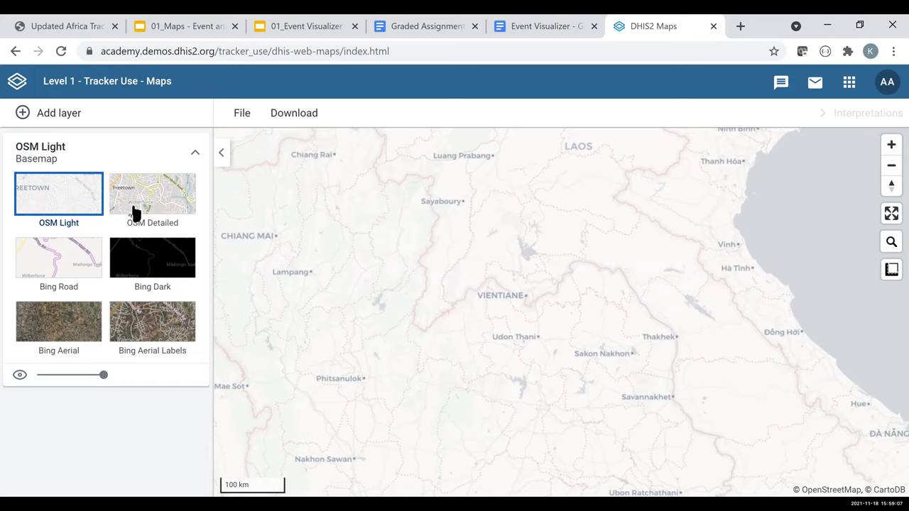
left_click(50, 264)
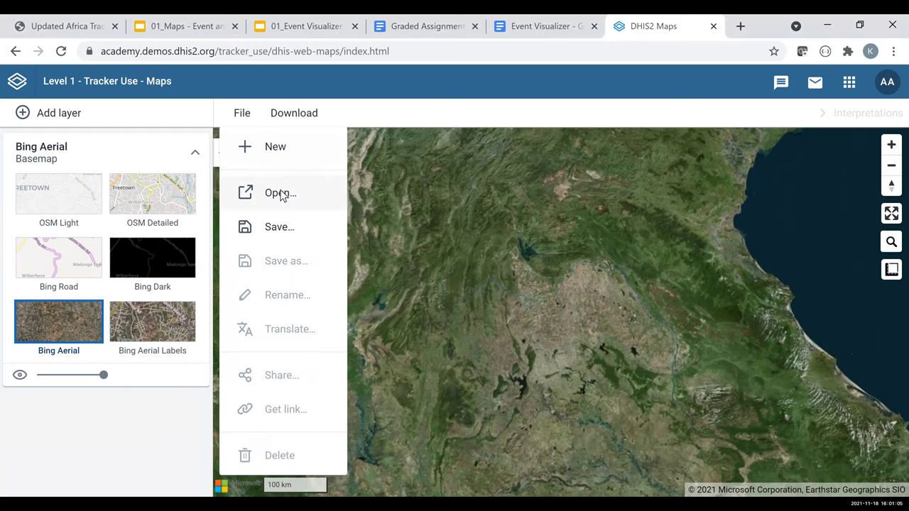
Search the saved maps for "c19" and open "C19 Event maps- Positive case styled by gender"
left_click(280, 193)
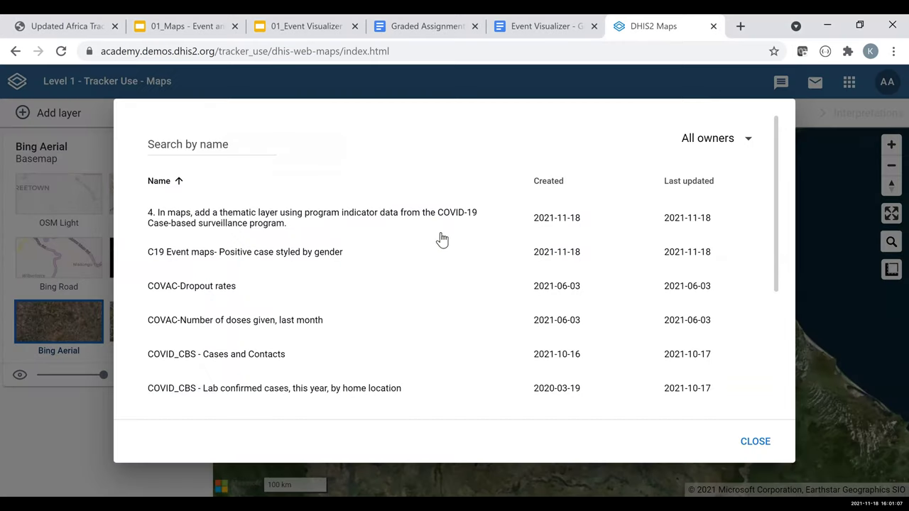
left_click(222, 144)
type("c1")
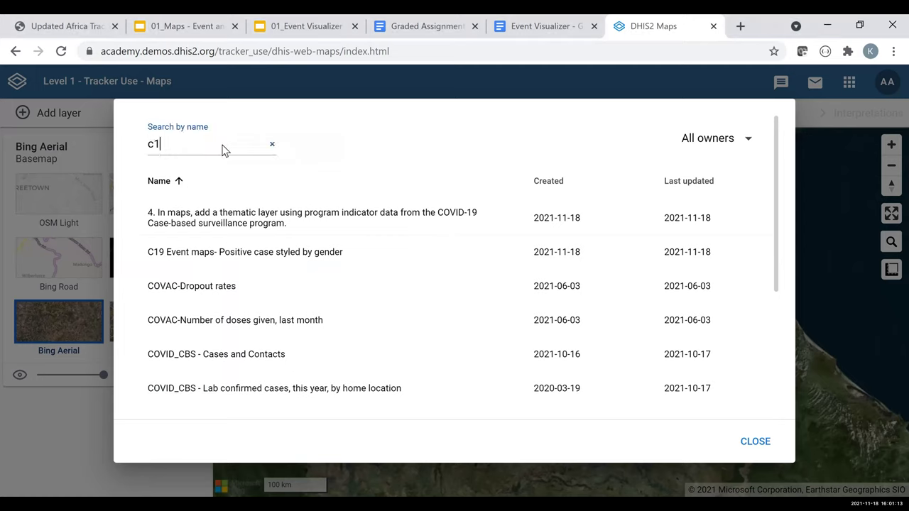
type("9")
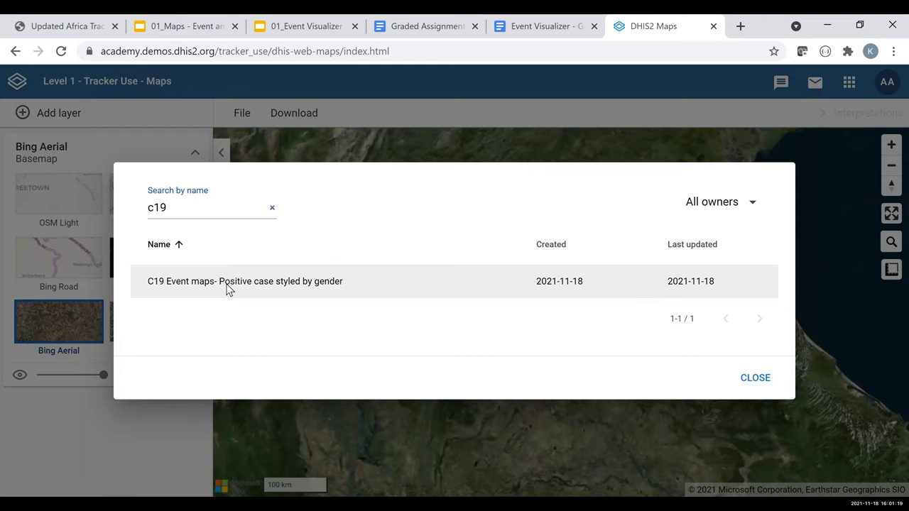
left_click(227, 283)
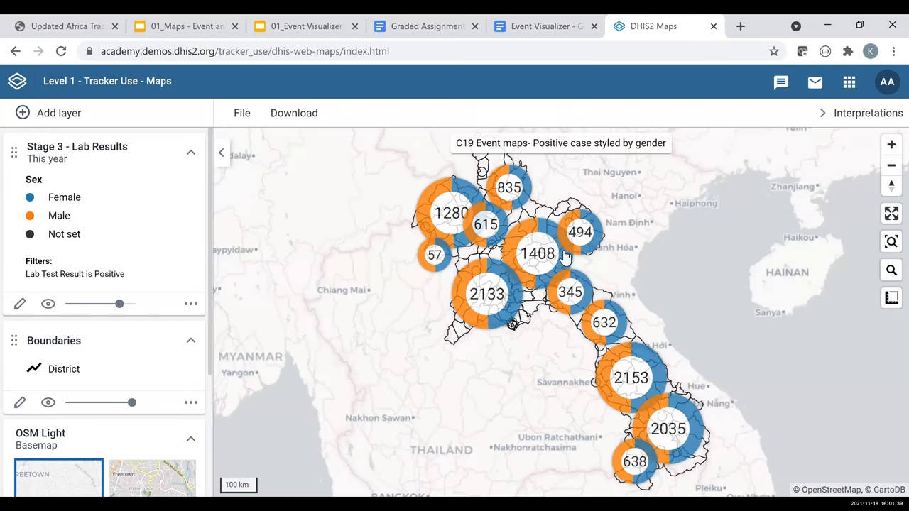
Examine the event clusters in northern Laos and read through the event rows in the Lab Results layer's data table
left_click(479, 331)
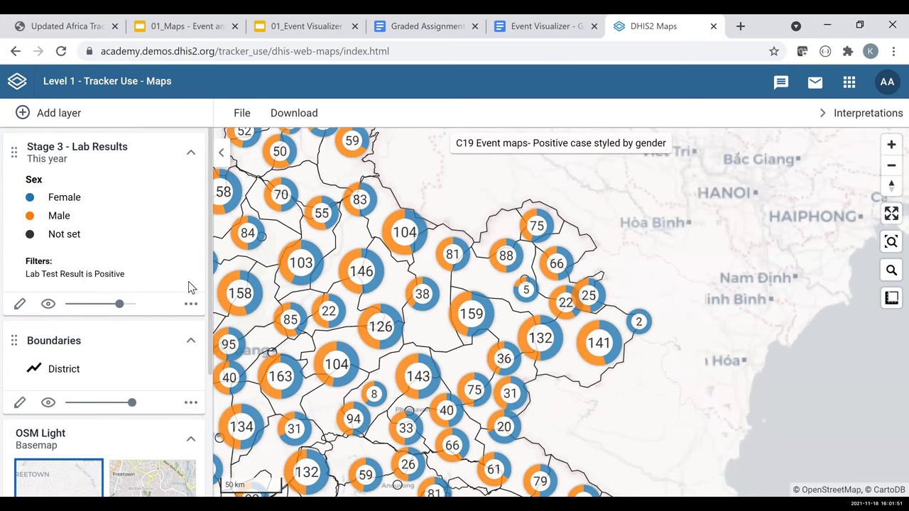
key("shift+F10")
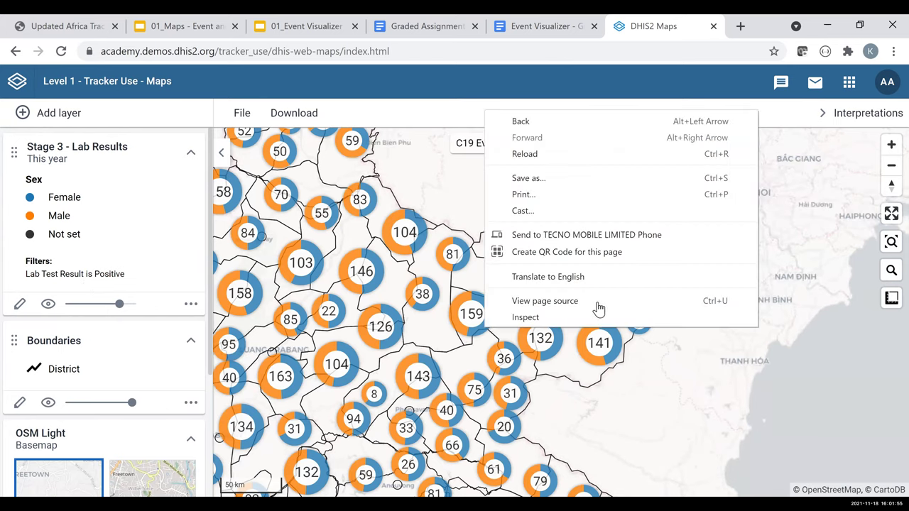
key("Escape")
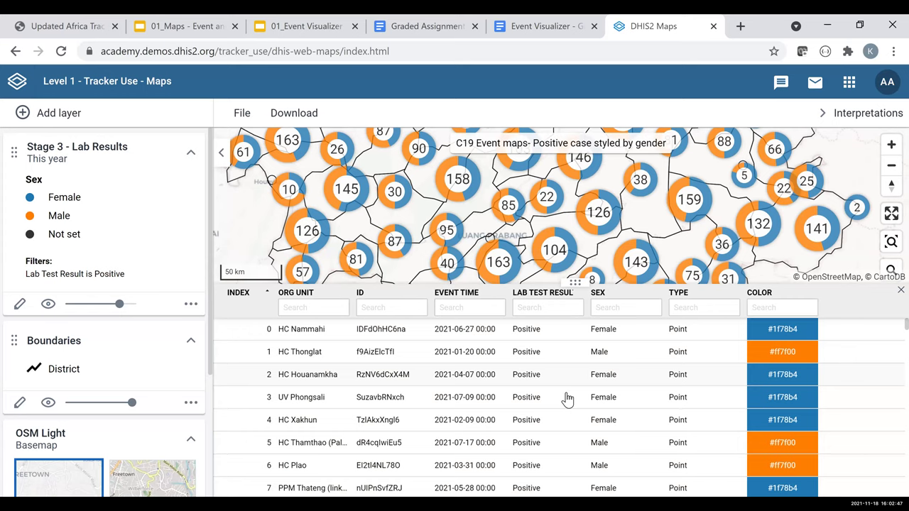
scroll(567, 399, "down", 8)
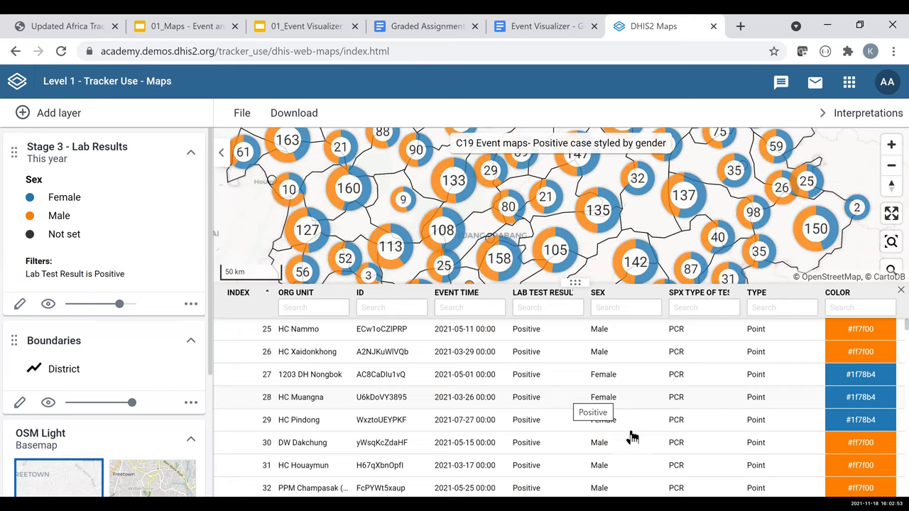
scroll(636, 433, "up", 1)
scroll(537, 341, "up", 3)
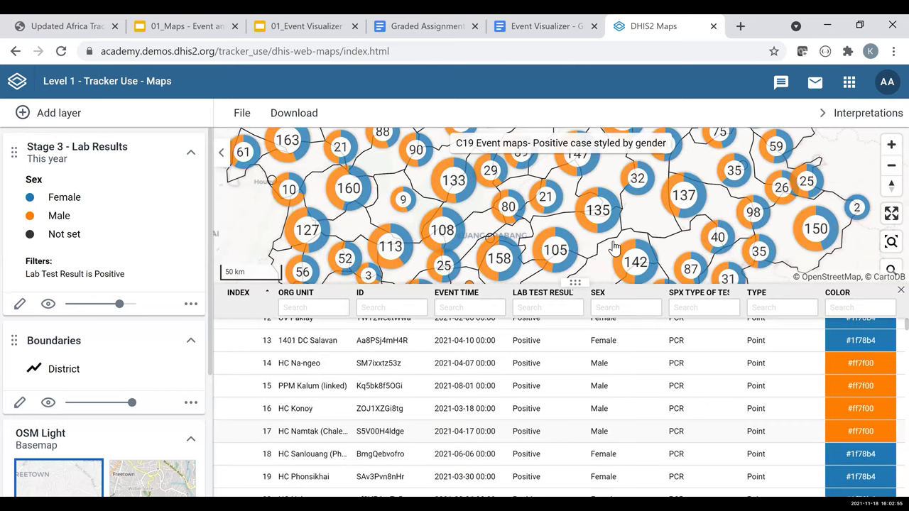
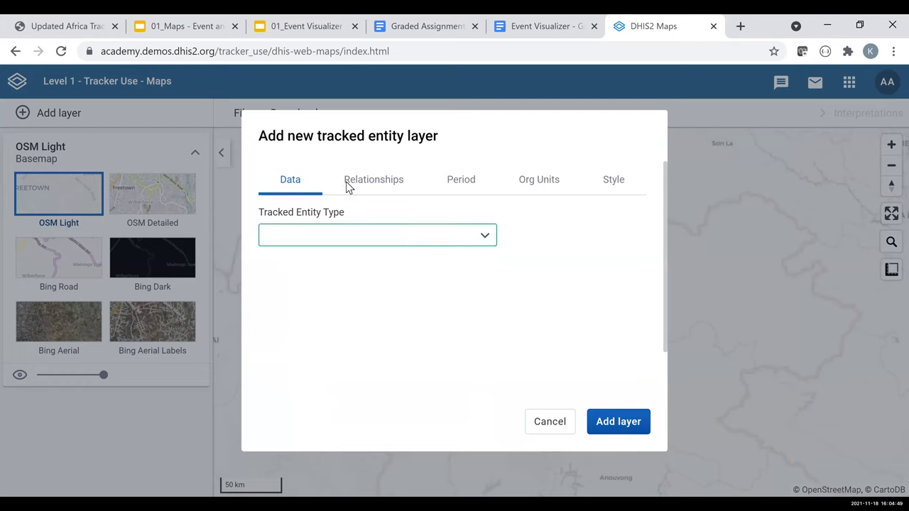
Set the new tracked entity layer to type Person and program COVID-19 Contact Registration & Follow-up, with program status All
key("Return")
left_click(485, 291)
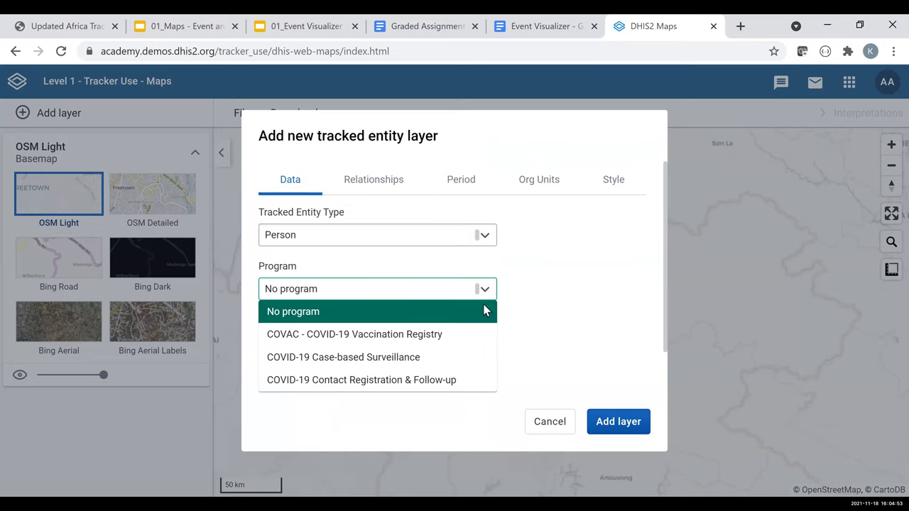
left_click(434, 386)
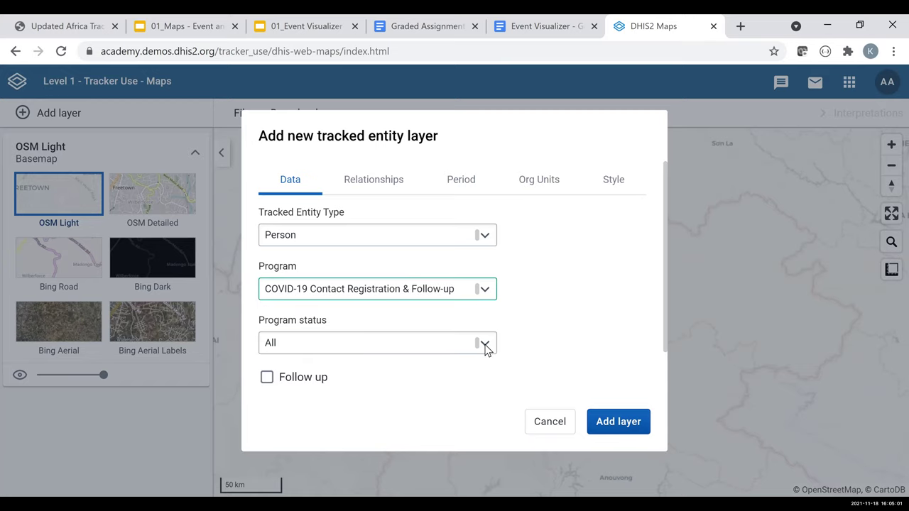
left_click(486, 346)
left_click(535, 332)
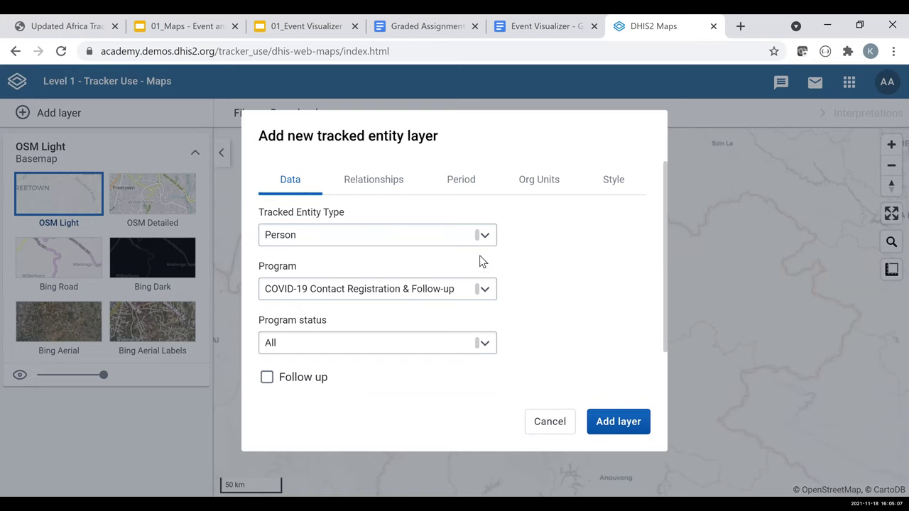
Enable the display of tracked entity relationships and choose the relationship type Has Been in Contact with
left_click(408, 189)
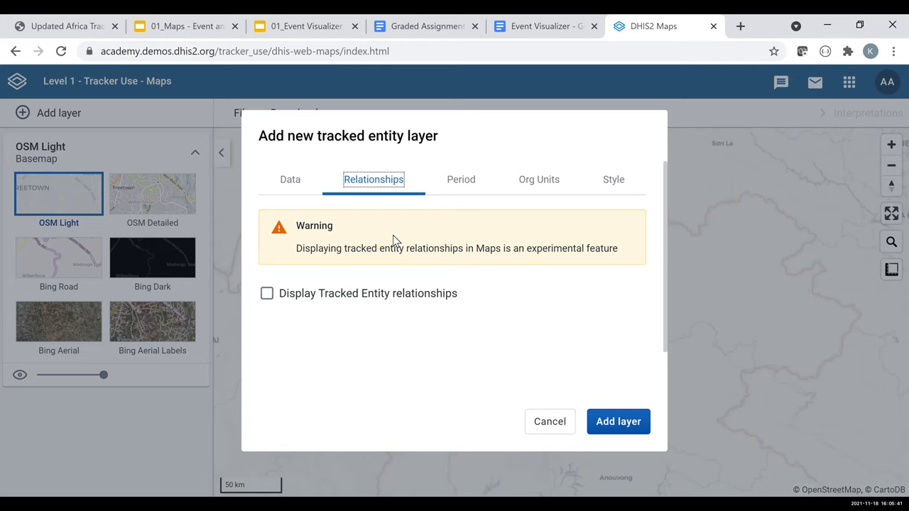
left_click(356, 301)
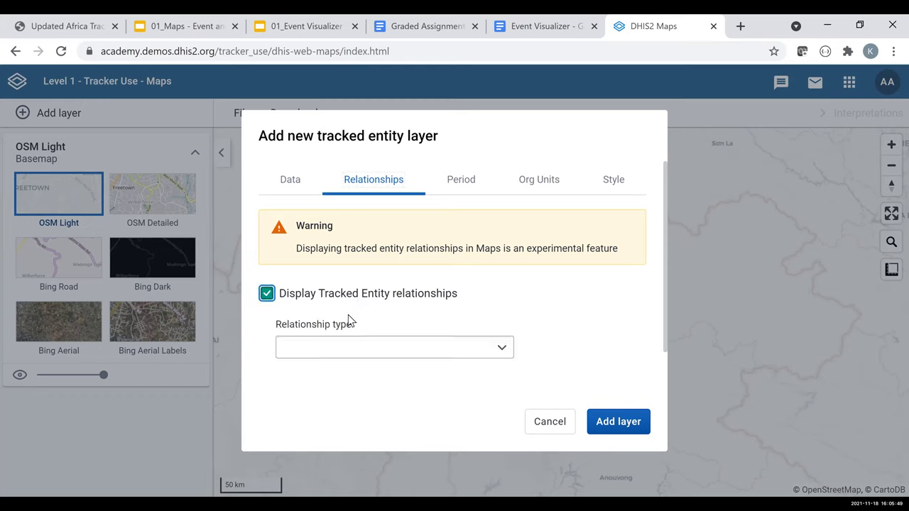
left_click(501, 348)
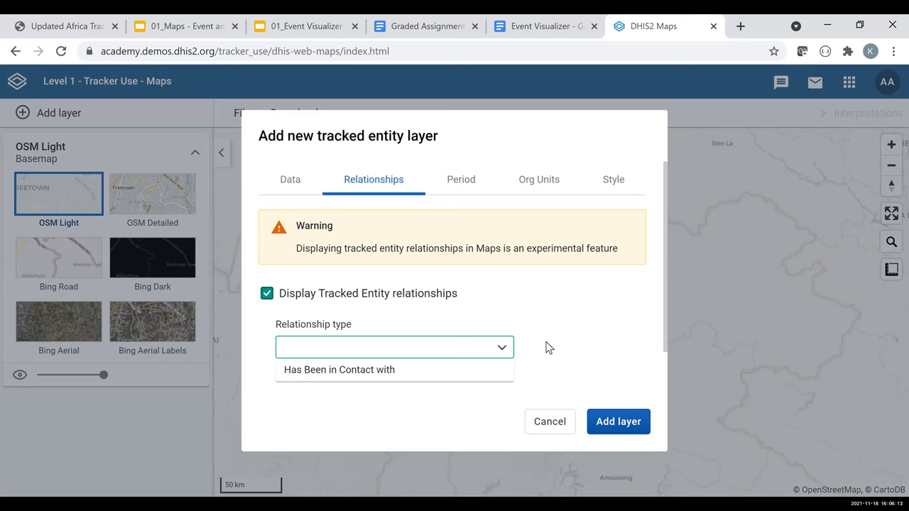
left_click(425, 375)
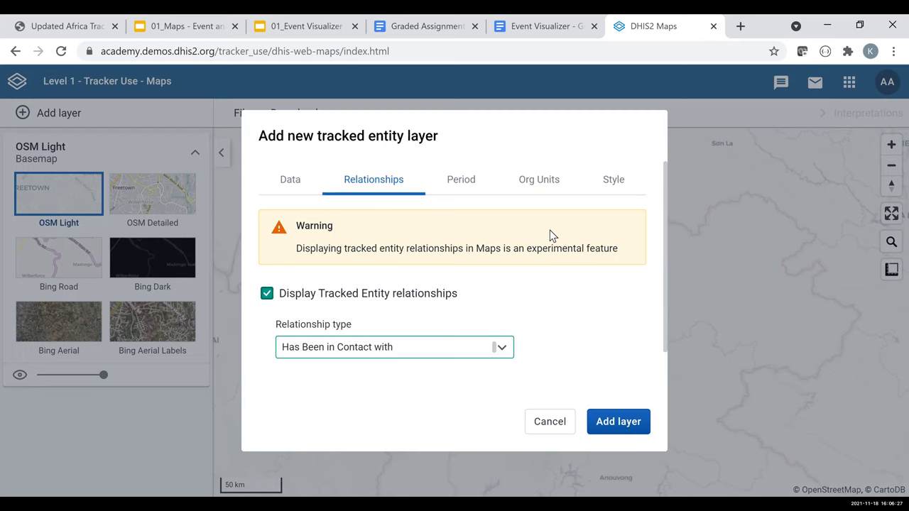
Base the layer's period on the Program/Enrollment date and set the start date to 01/18/2020
left_click(470, 186)
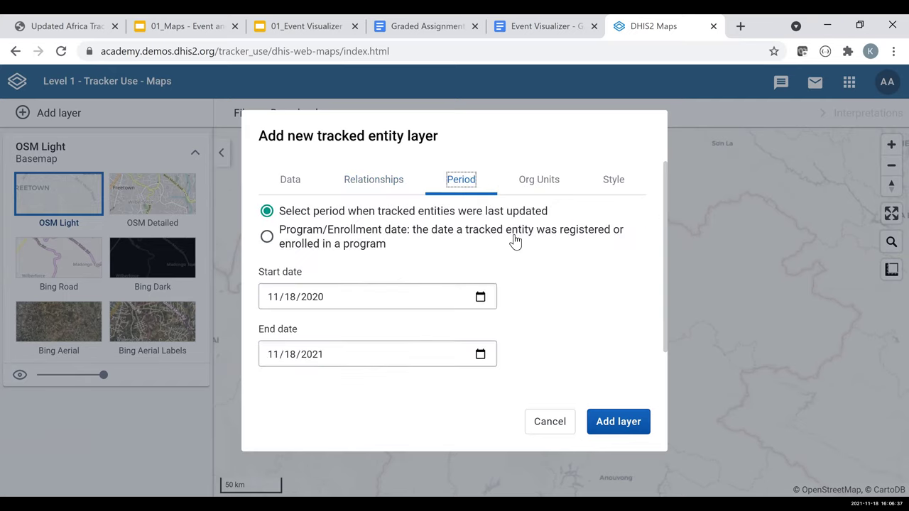
left_click(341, 237)
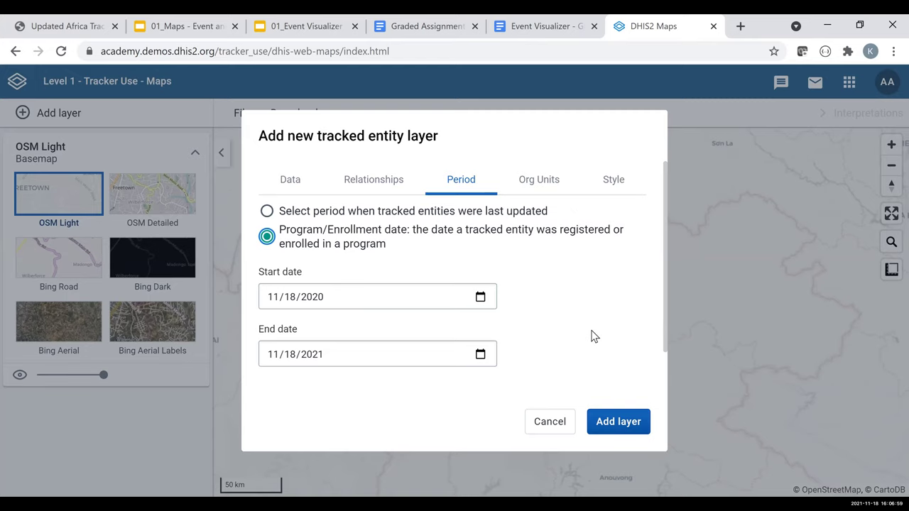
left_click(481, 297)
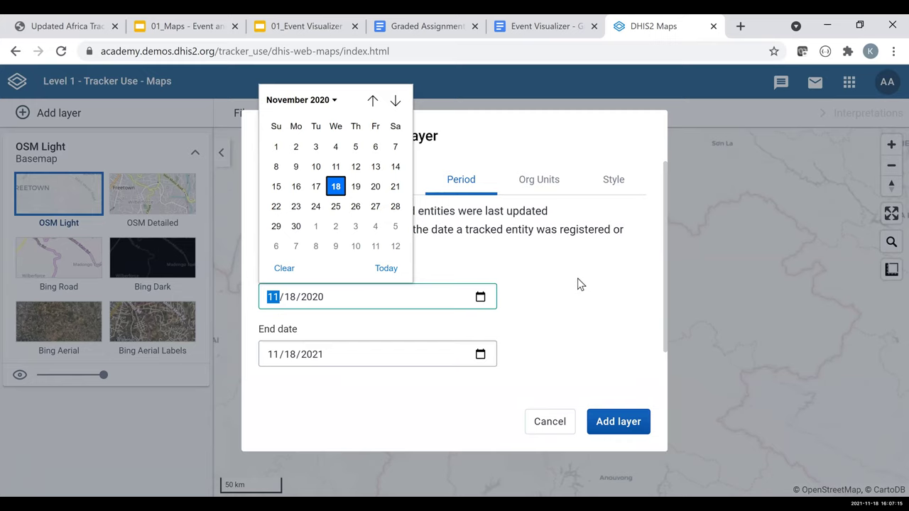
left_click(483, 299)
key("alt+Down")
left_click(339, 101)
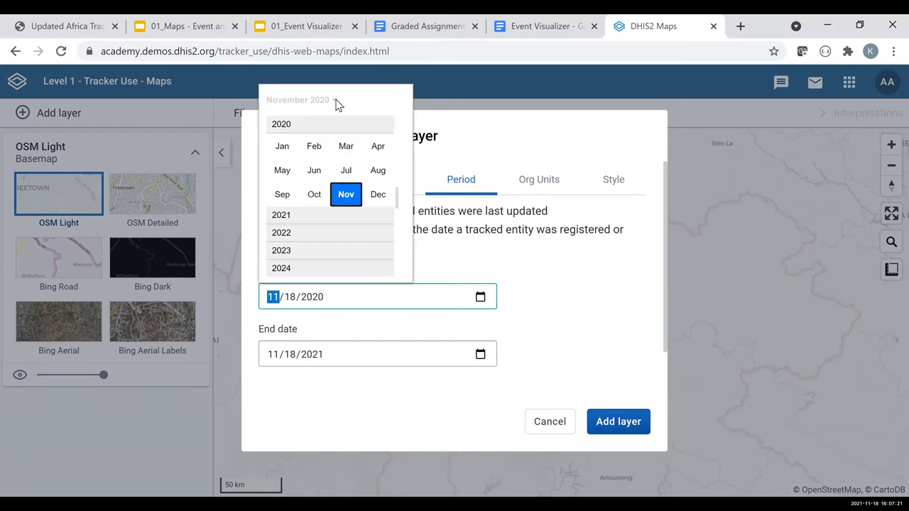
left_click(283, 152)
left_click(558, 349)
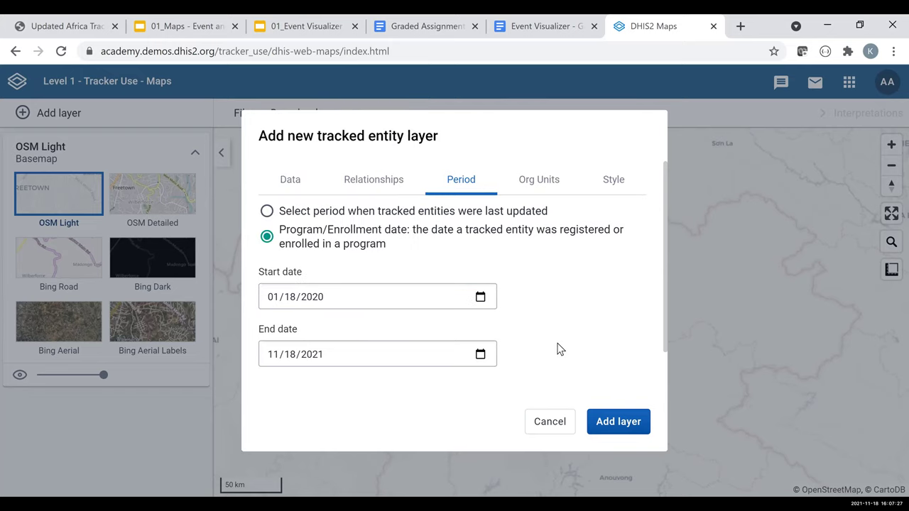
Check the organisation unit selection modes available for Lao PDR, leaving Selected only in place
left_click(549, 190)
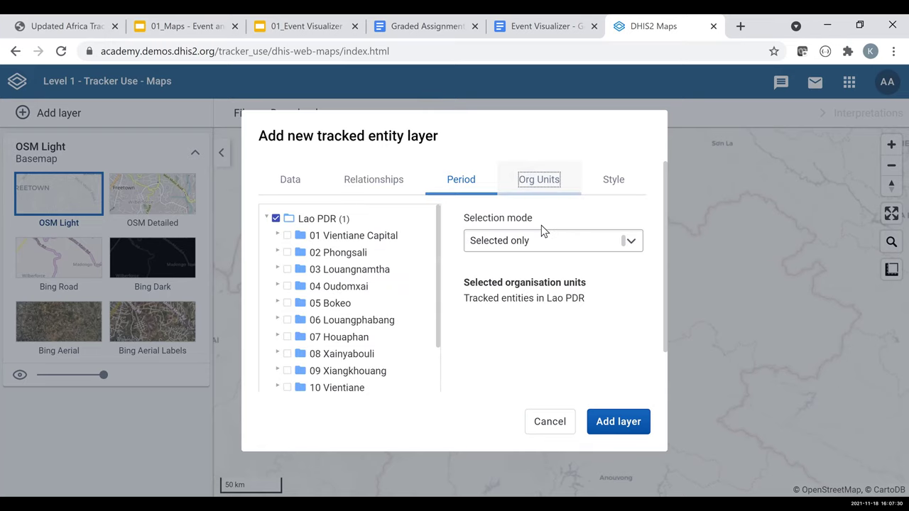
left_click(573, 252)
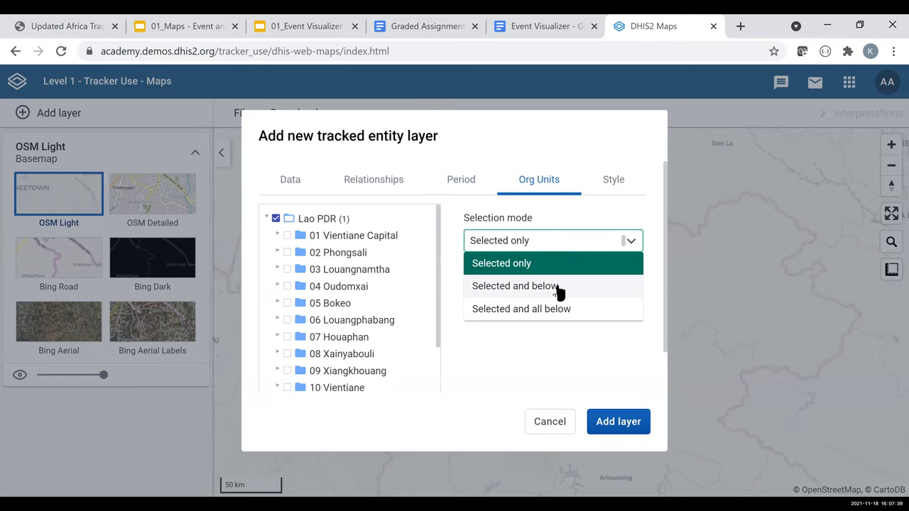
left_click(470, 372)
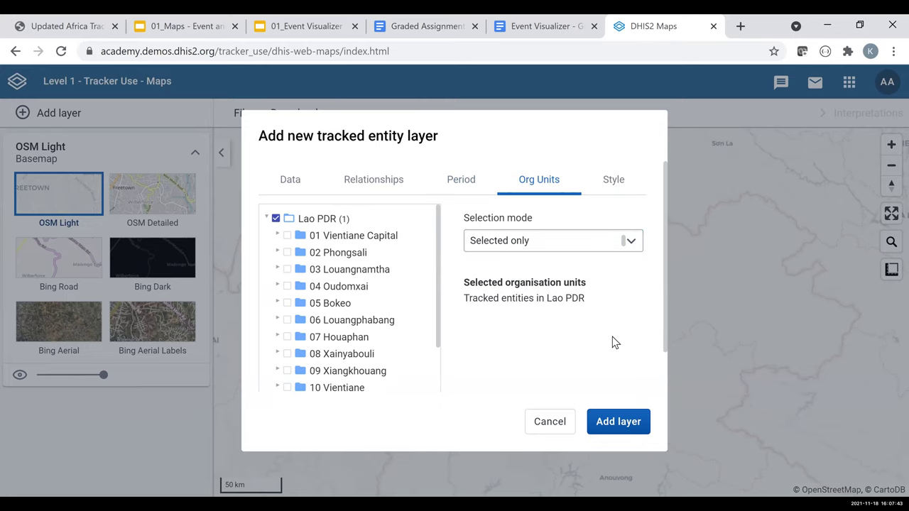
Set the tracked entity color to green (RGB 75, 189, 0) and add the layer to the map
left_click(620, 188)
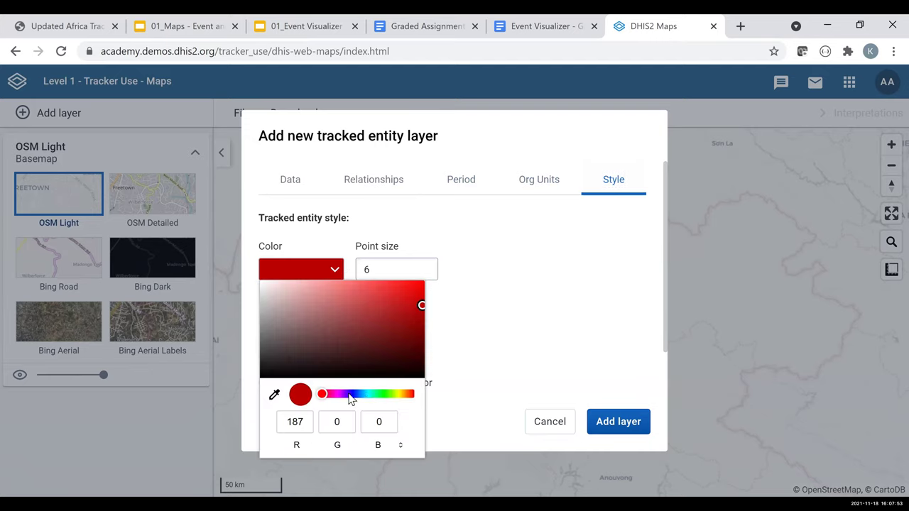
left_click(390, 396)
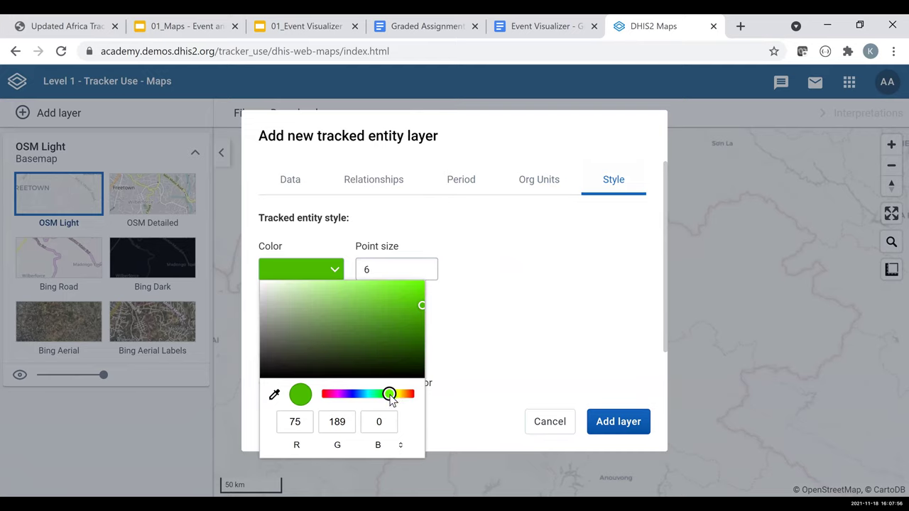
left_click(628, 430)
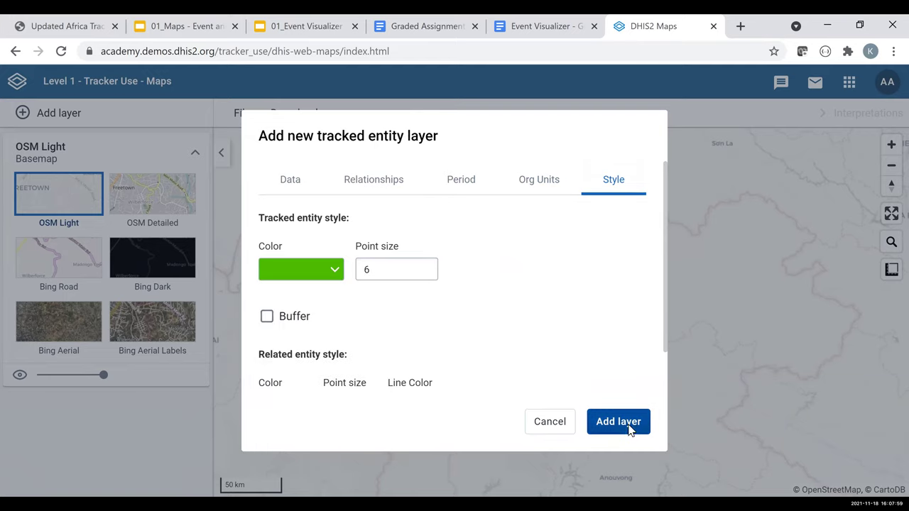
left_click(628, 427)
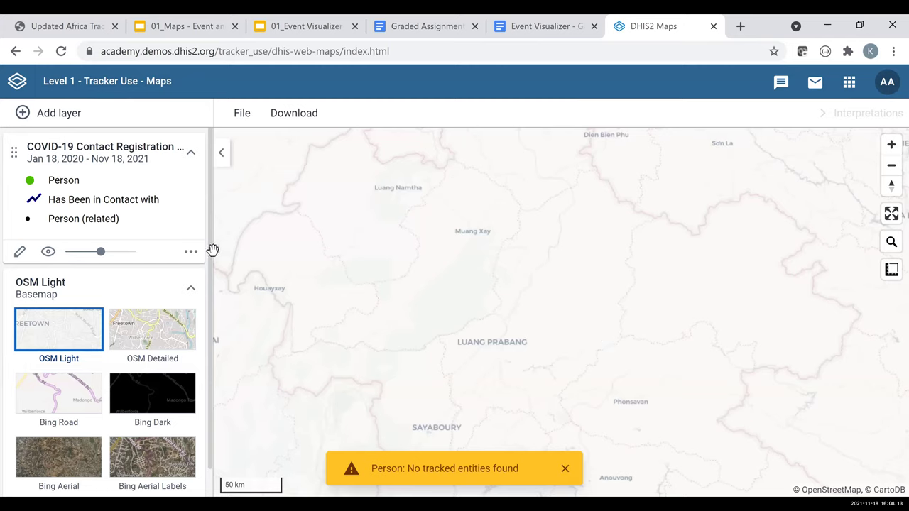
Switch the tracked entity layer's program to COVAC - COVID-19 Vaccination Registry and update the layer
left_click(191, 252)
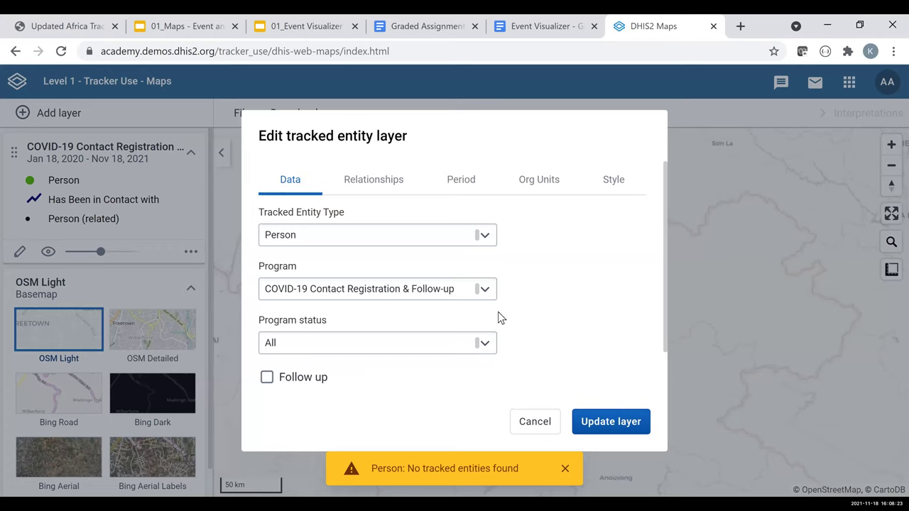
left_click(484, 290)
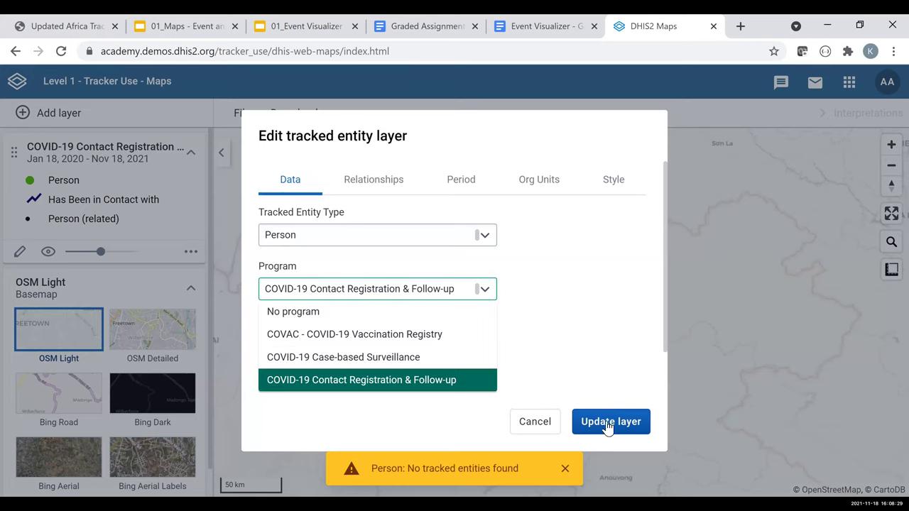
left_click(468, 355)
left_click(480, 288)
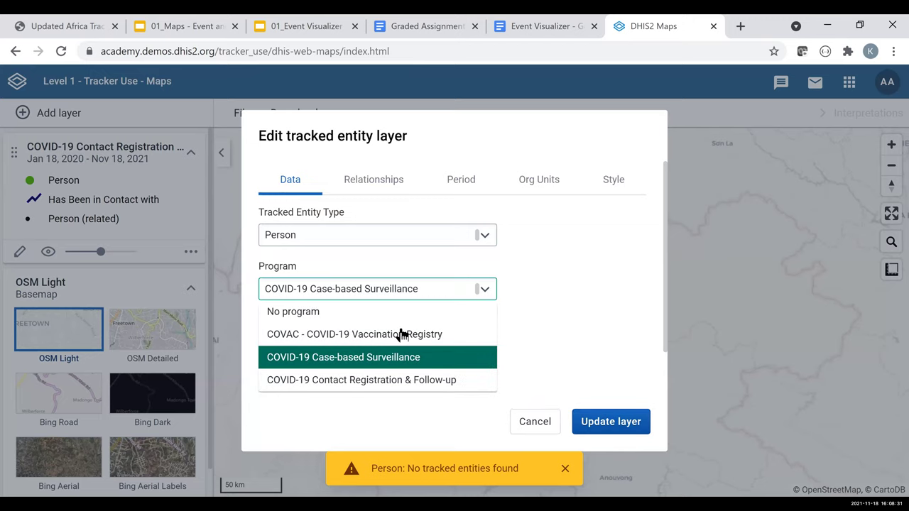
left_click(611, 421)
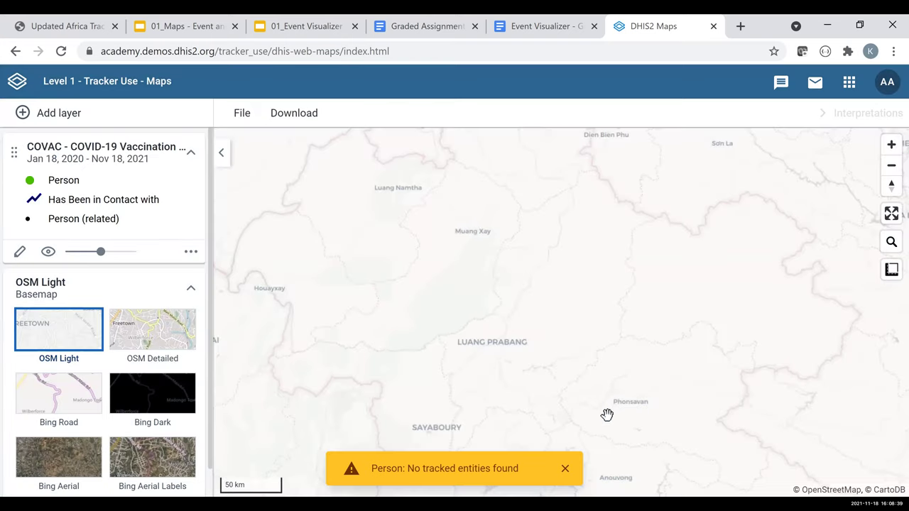
scroll(461, 428, "down", 1)
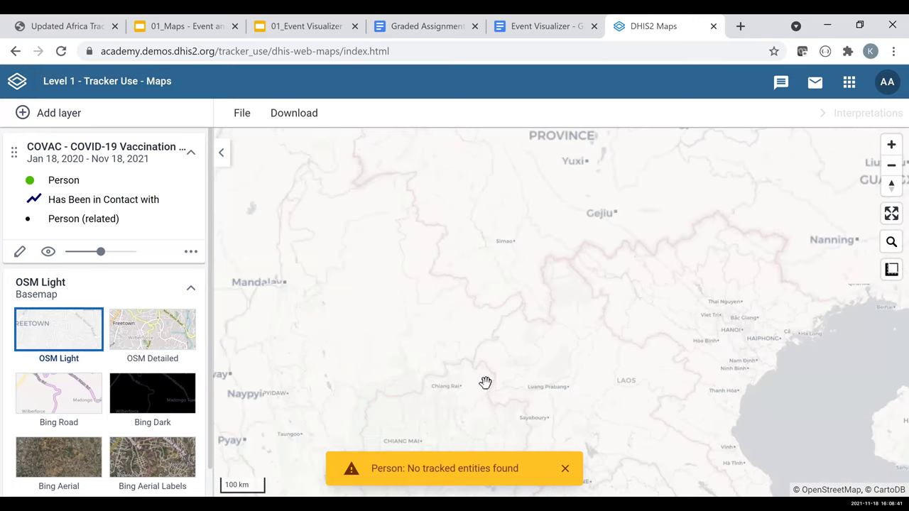
scroll(497, 422, "down", 1)
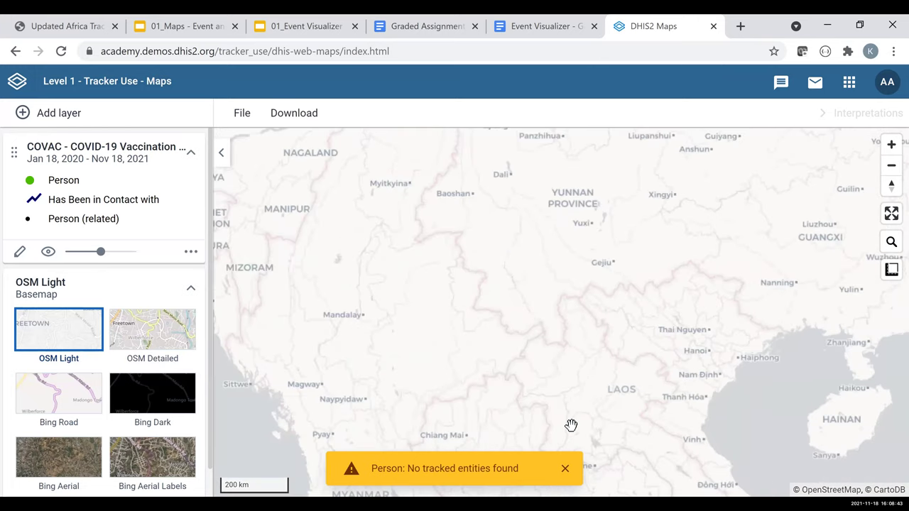
Reopen the tracked entity layer for editing and set its program to COVID-19 Case-based Surveillance
key("ctrl+a")
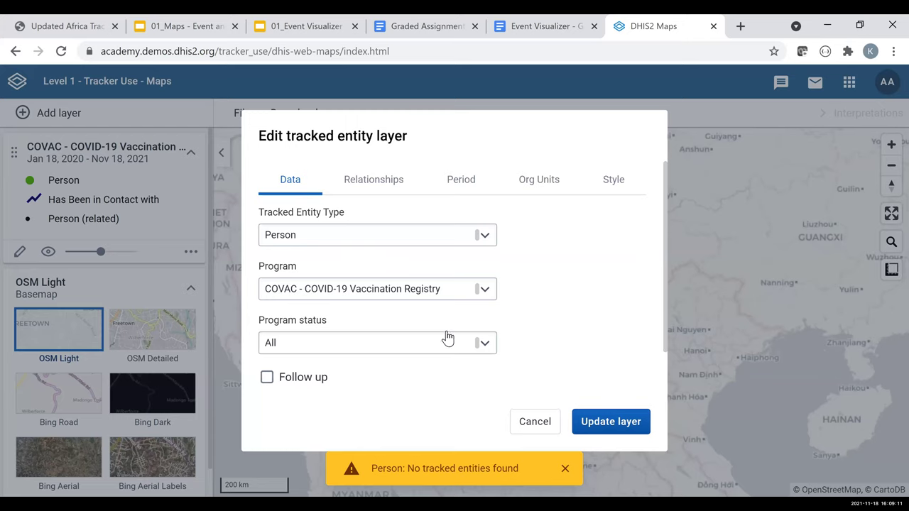
left_click(485, 297)
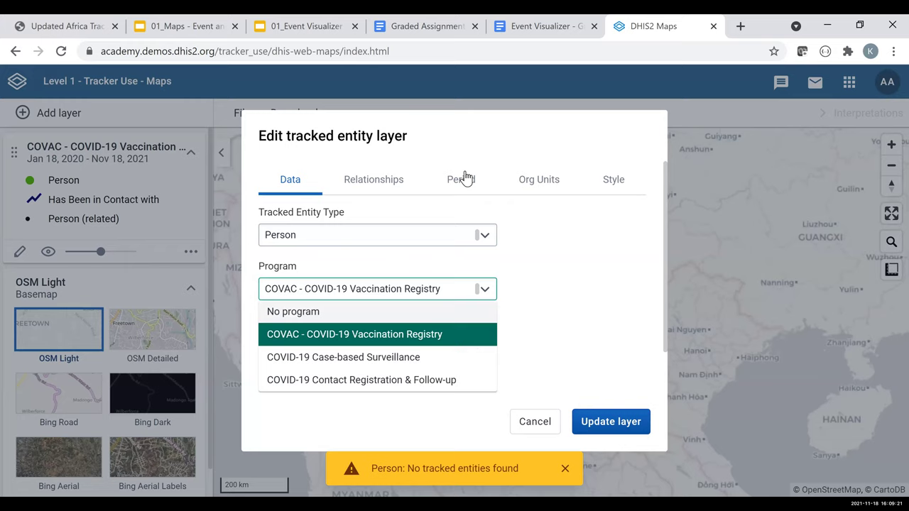
left_click(368, 186)
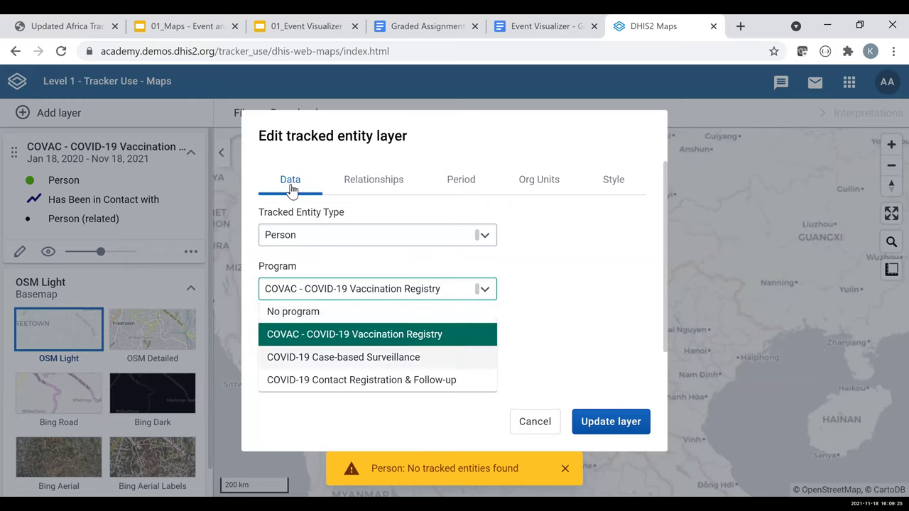
key("shift+Tab")
key("Return")
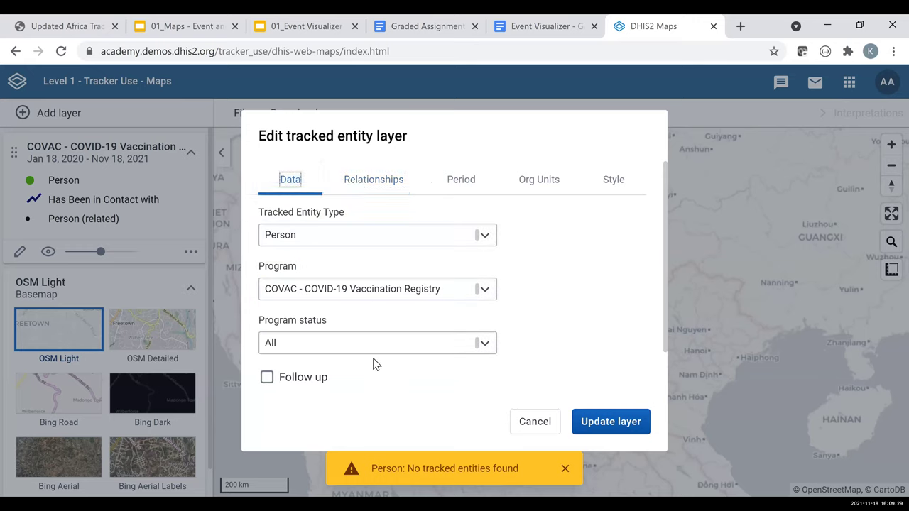
key("Tab")
key("Tab")
key("space")
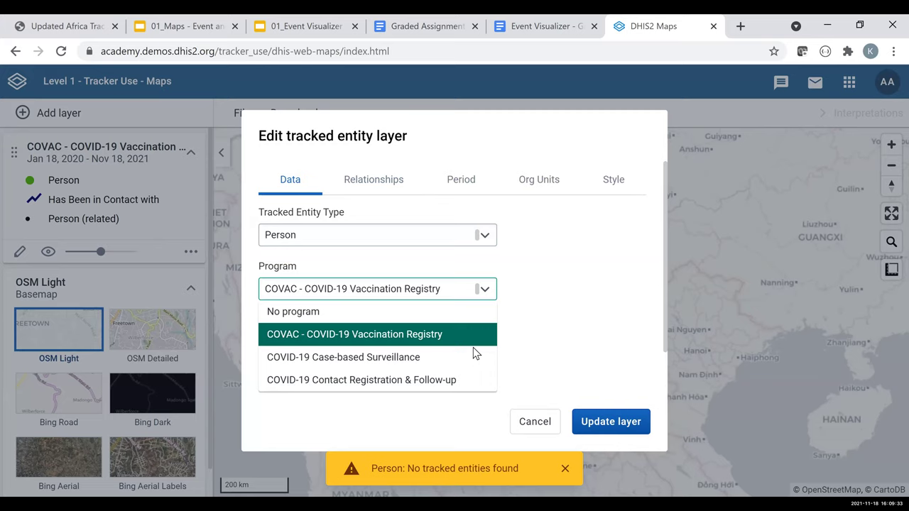
left_click(491, 349)
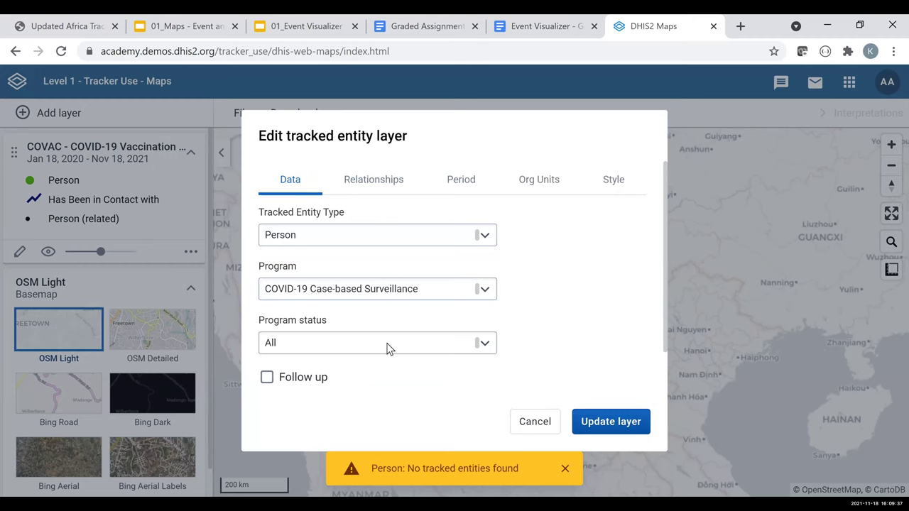
Review the layer's relationship type and its period settings
key("Right")
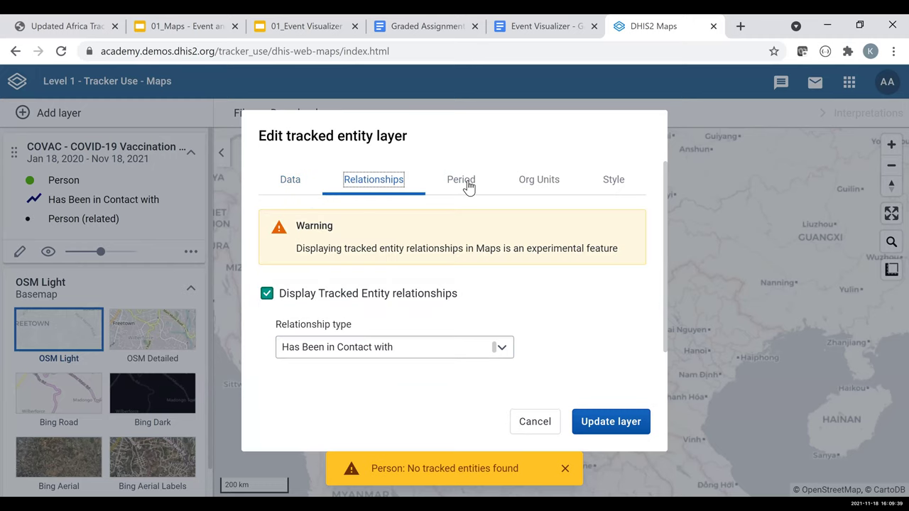
key("Tab")
key("Tab")
key("space")
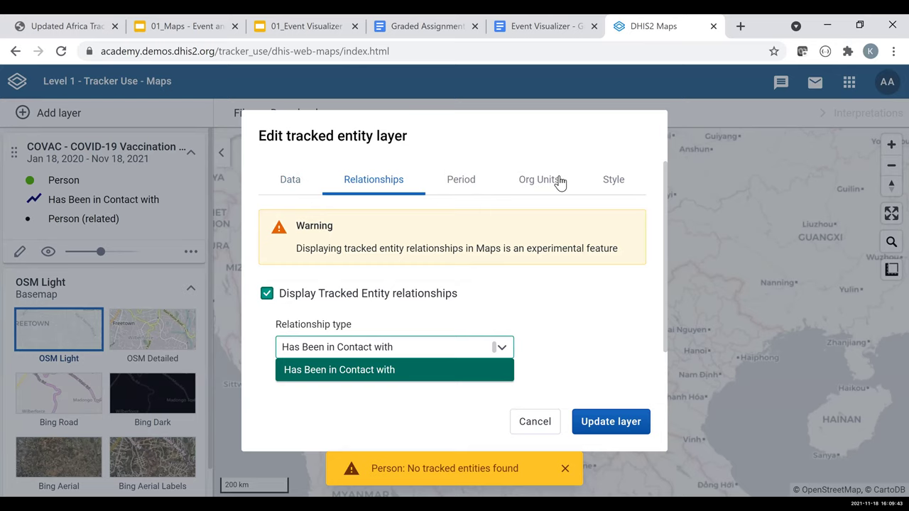
key("Right")
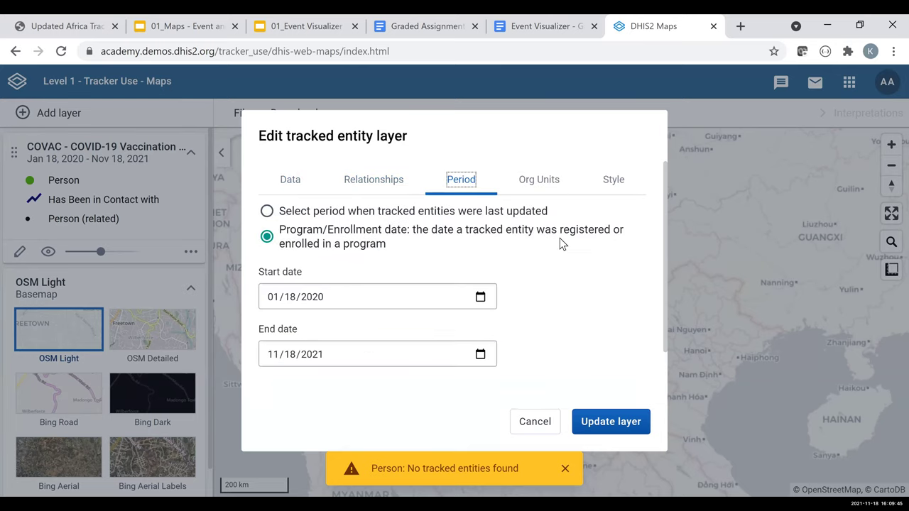
Deselect Lao PDR, set the organisation unit selection mode to Selected and all below, and update the layer
key("Right")
key("Tab")
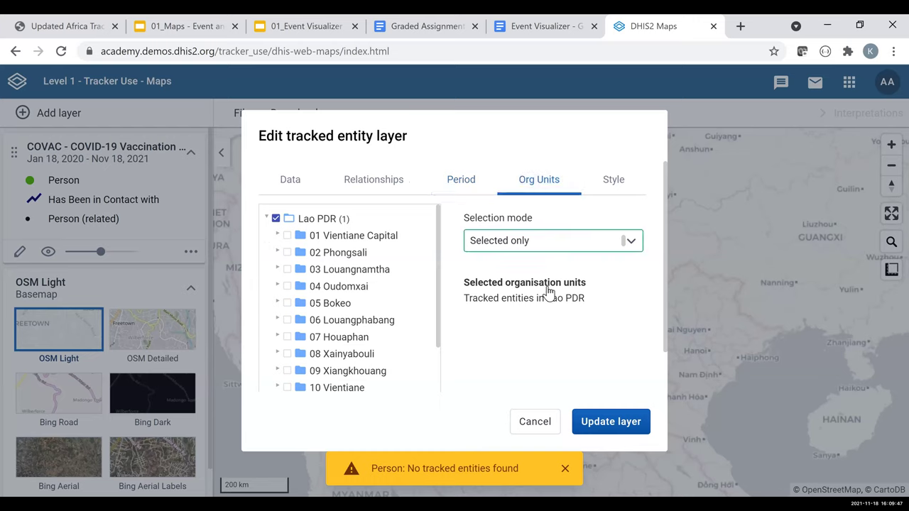
key("Down")
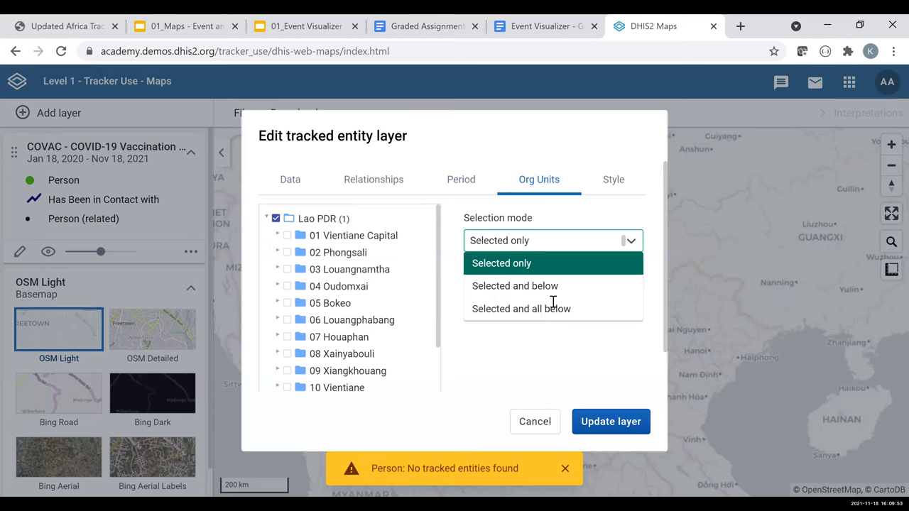
key("Return")
key("Down")
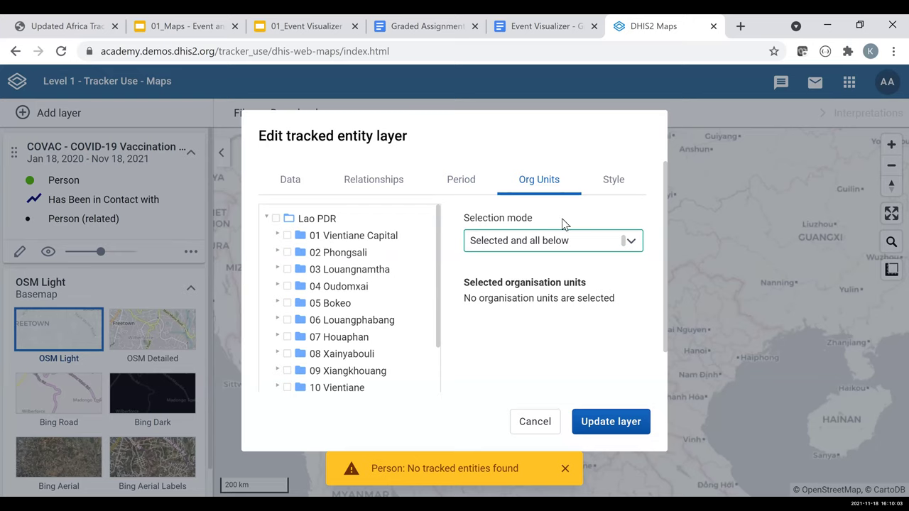
left_click(613, 433)
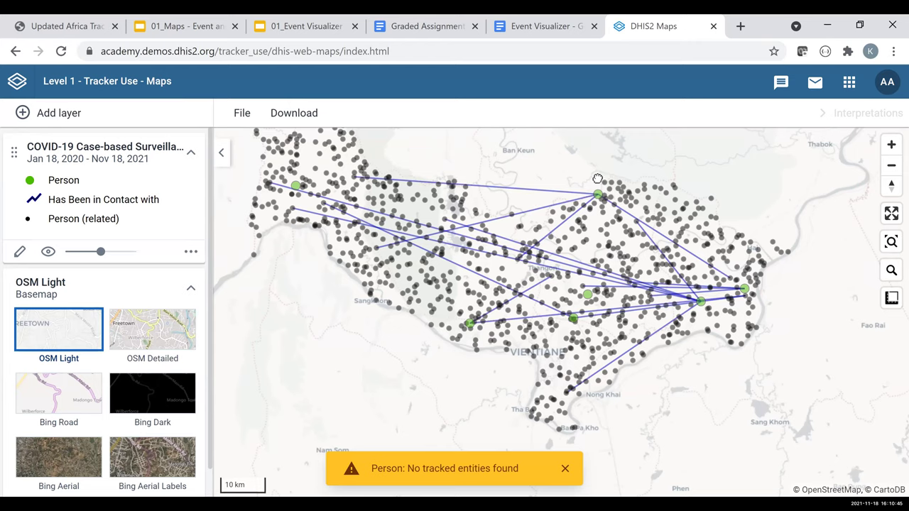
Examine the contact relationship lines between tracked entities around Vientiane on the map
scroll(603, 181, "up", 2)
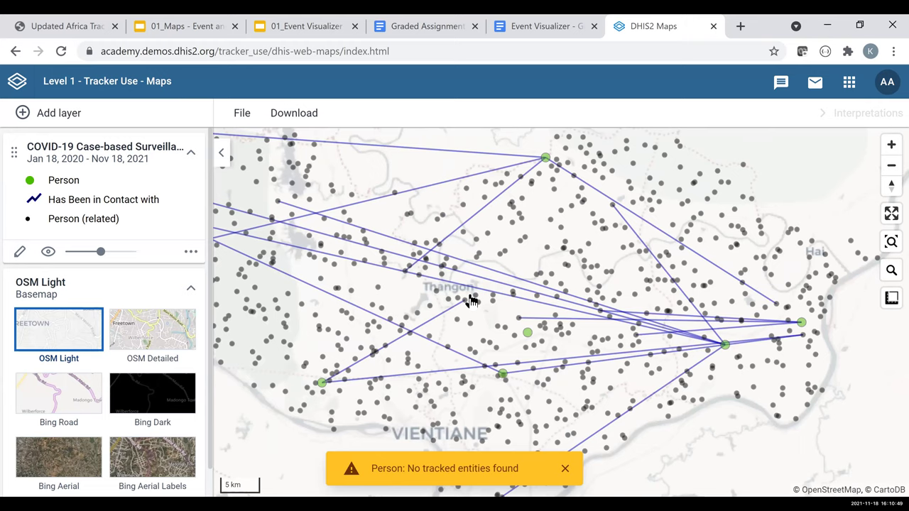
left_click_drag(376, 304, 461, 252)
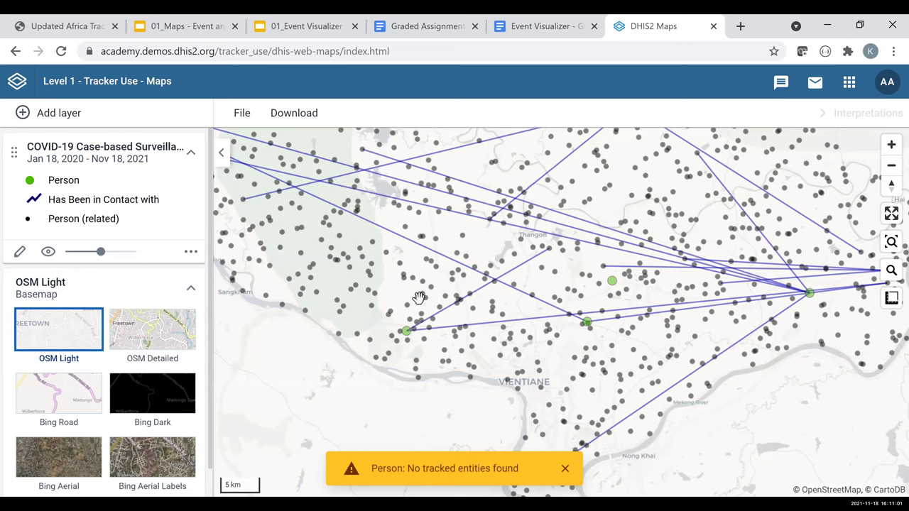
scroll(418, 297, "down", 1)
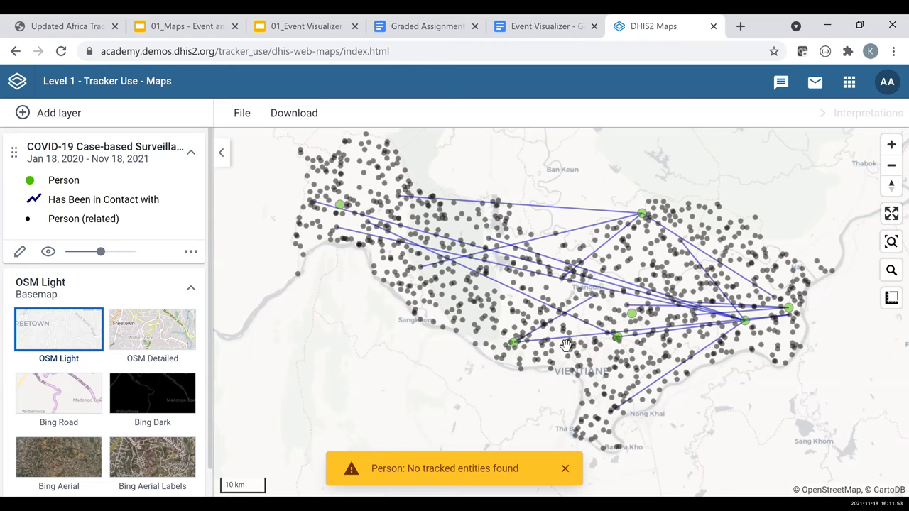
scroll(605, 206, "up", 1)
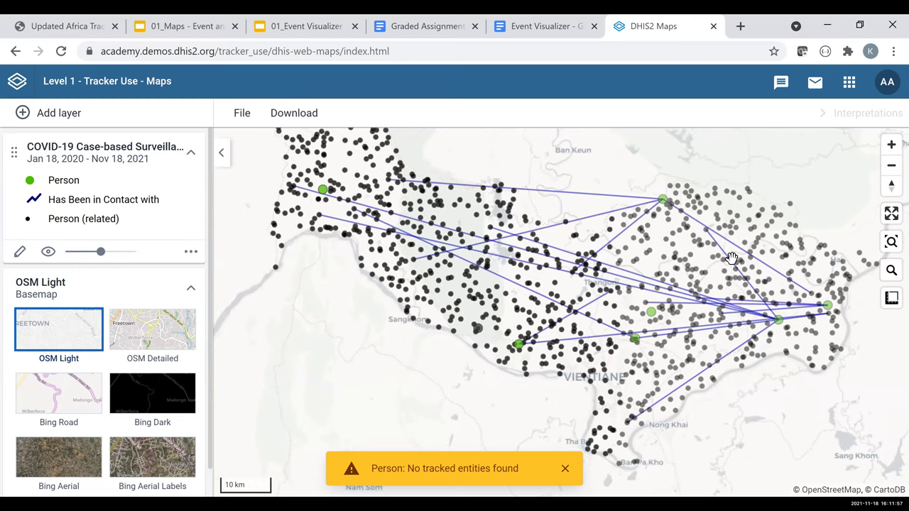
scroll(731, 257, "up", 1)
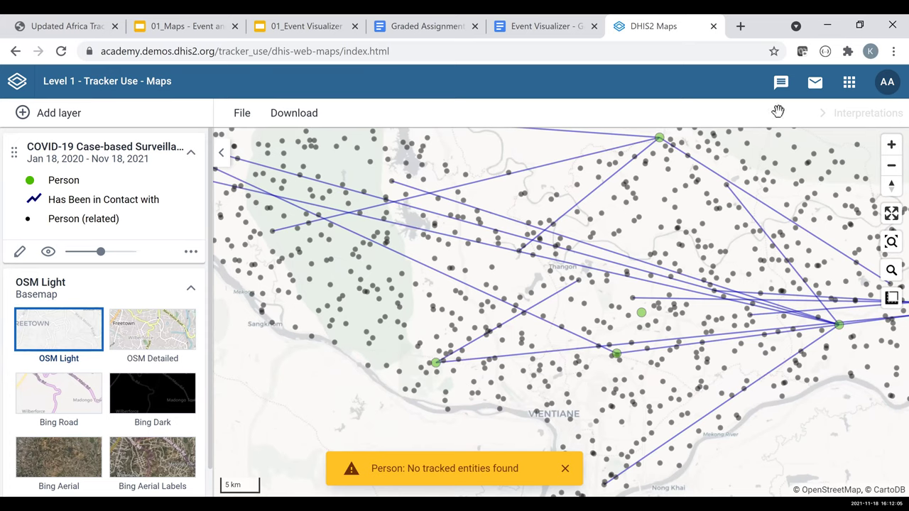
Save the map as "C19 contact tracing" and open its download options with name and legend shown
left_click(240, 115)
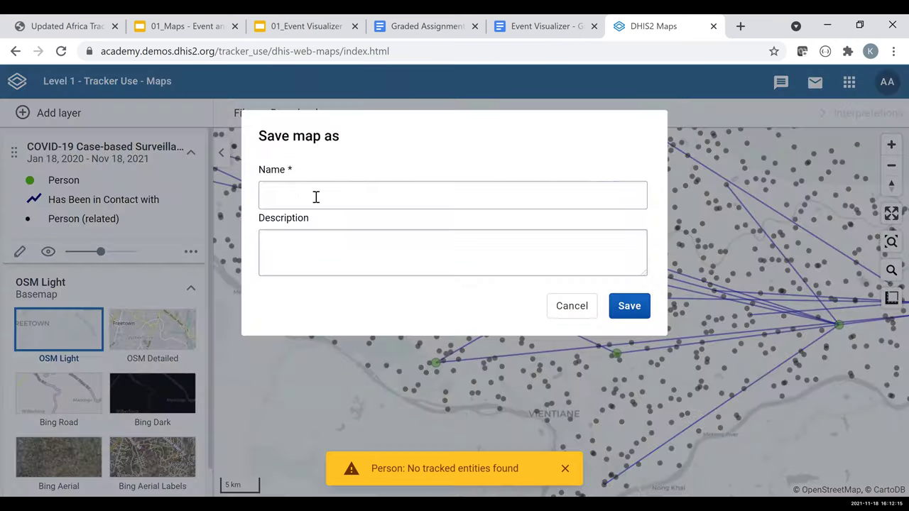
left_click(316, 196)
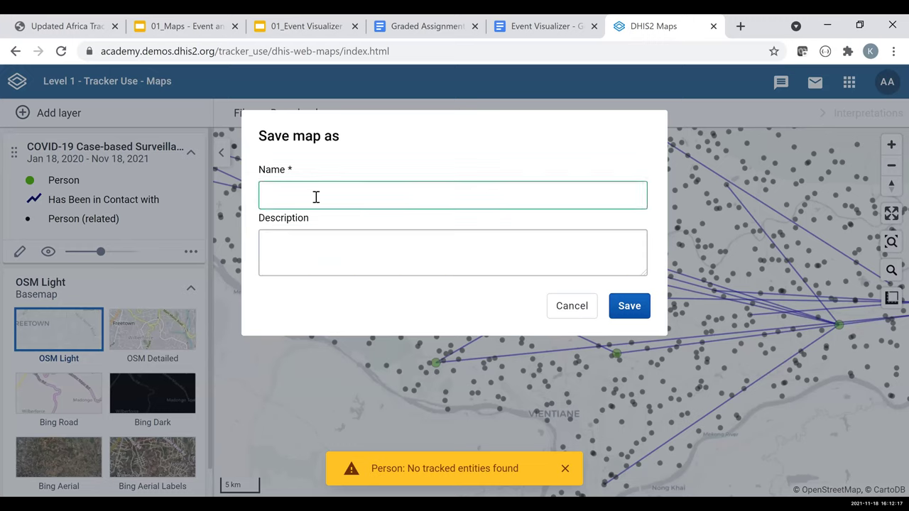
type("C19 contact tracing")
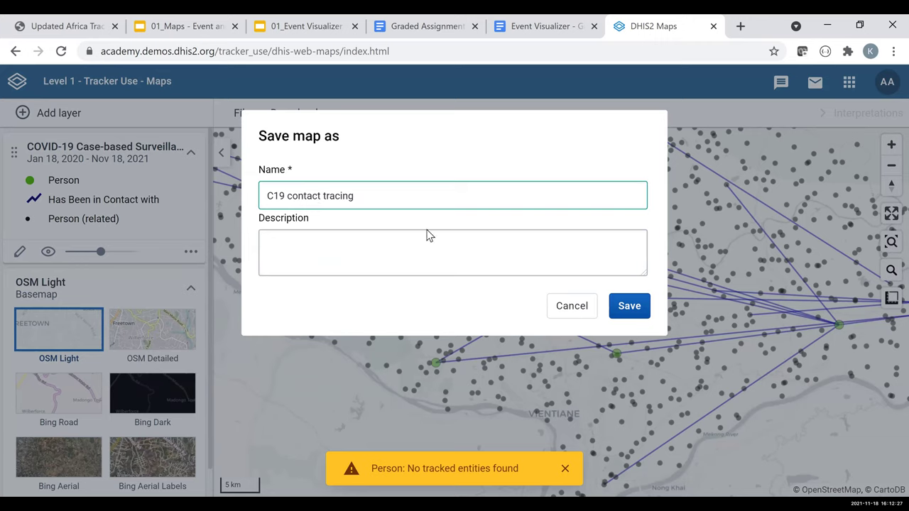
left_click(631, 311)
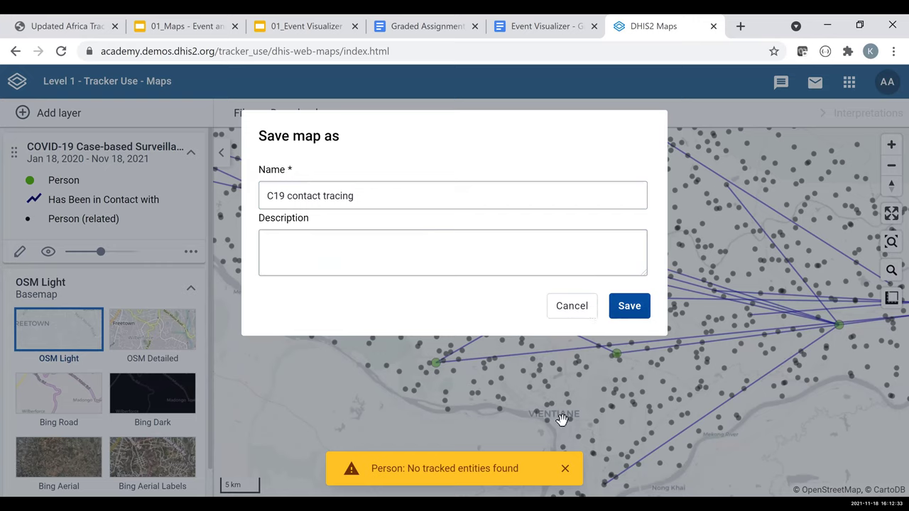
left_click(511, 383)
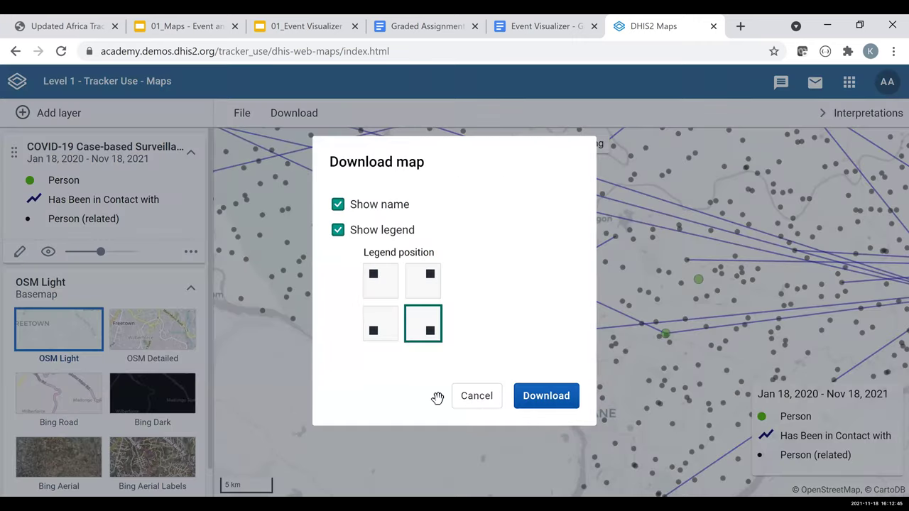
left_click(276, 366)
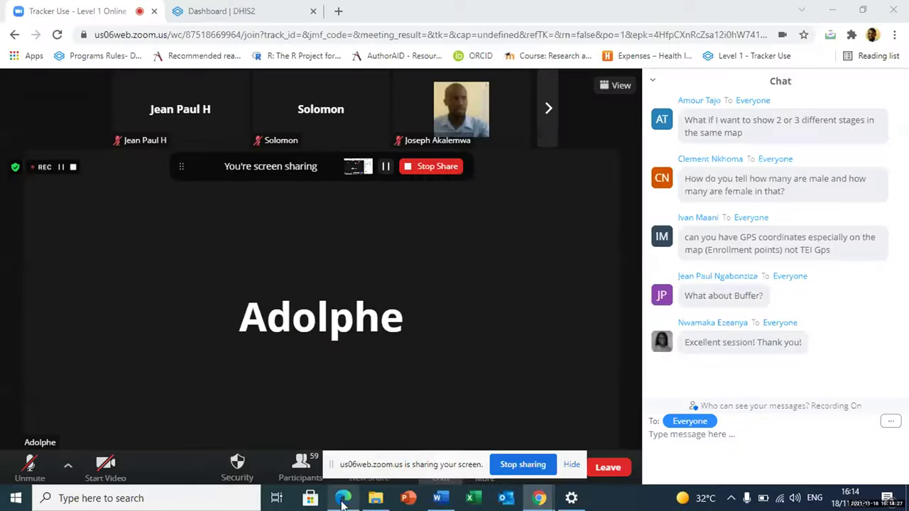
key("alt+Tab")
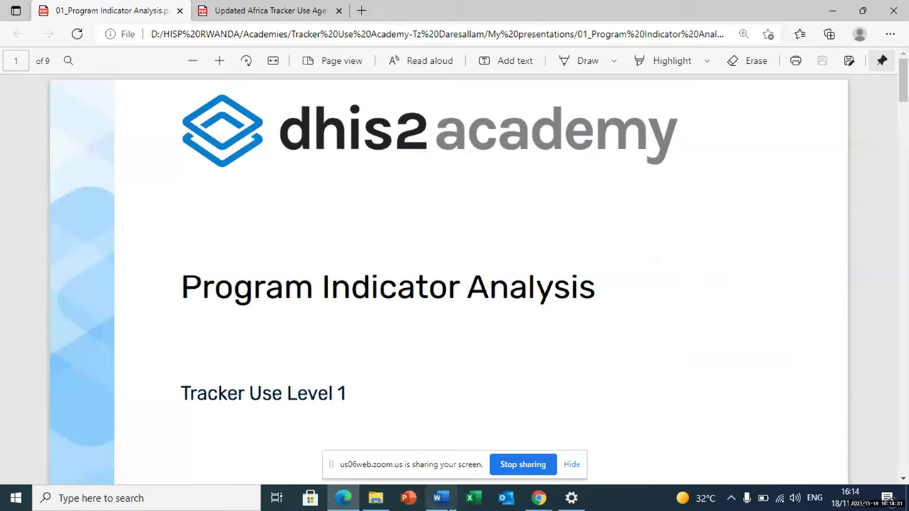
mouse_move(538, 498)
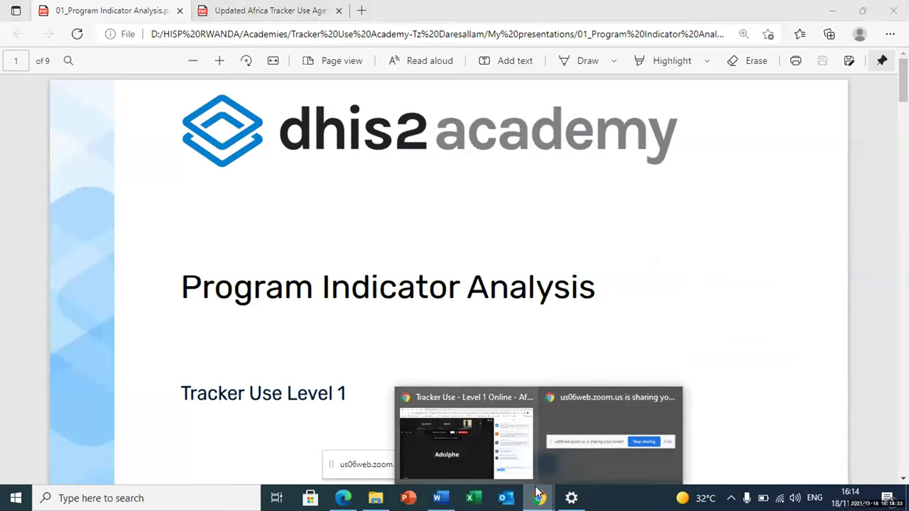
left_click(447, 462)
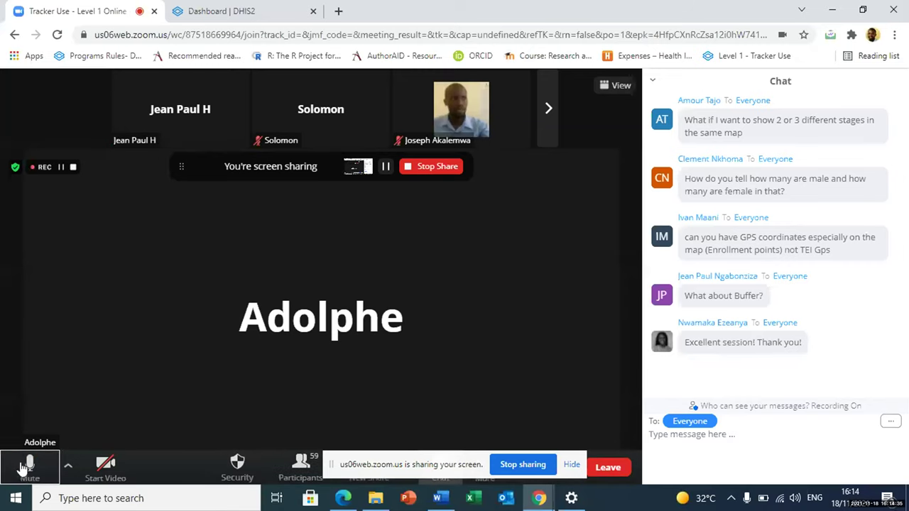
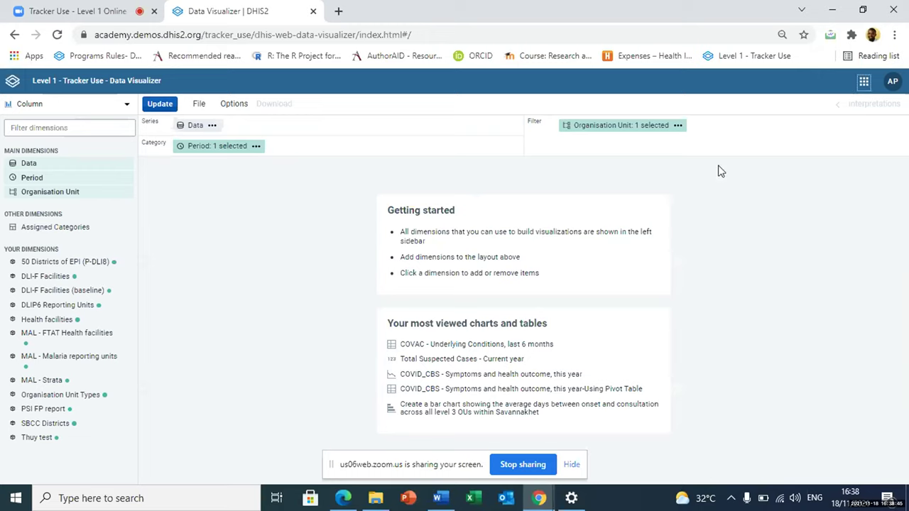
Start a new visualization in Data Visualizer and set its type to Pivot table
left_click(864, 83)
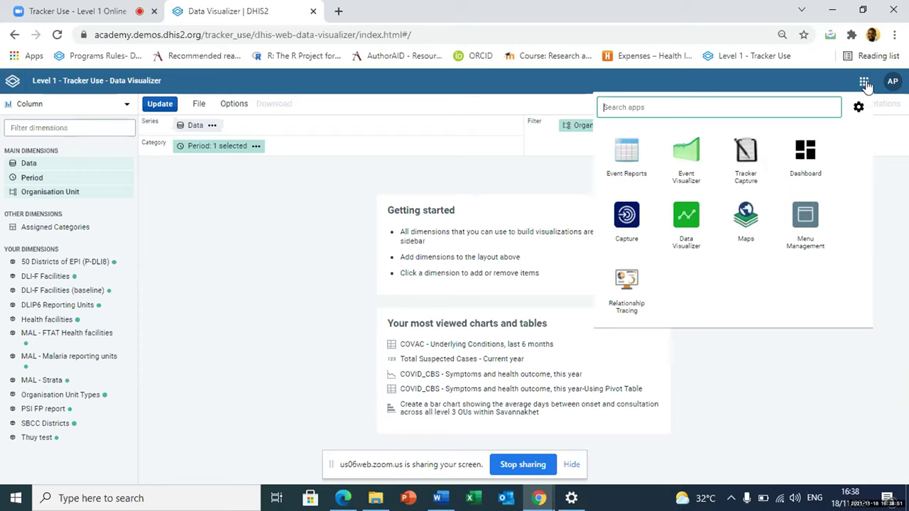
left_click(686, 220)
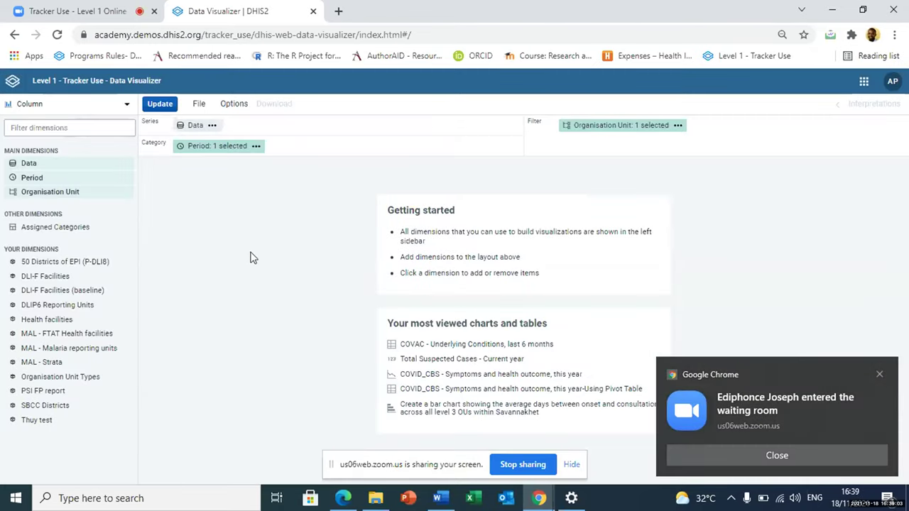
left_click(863, 81)
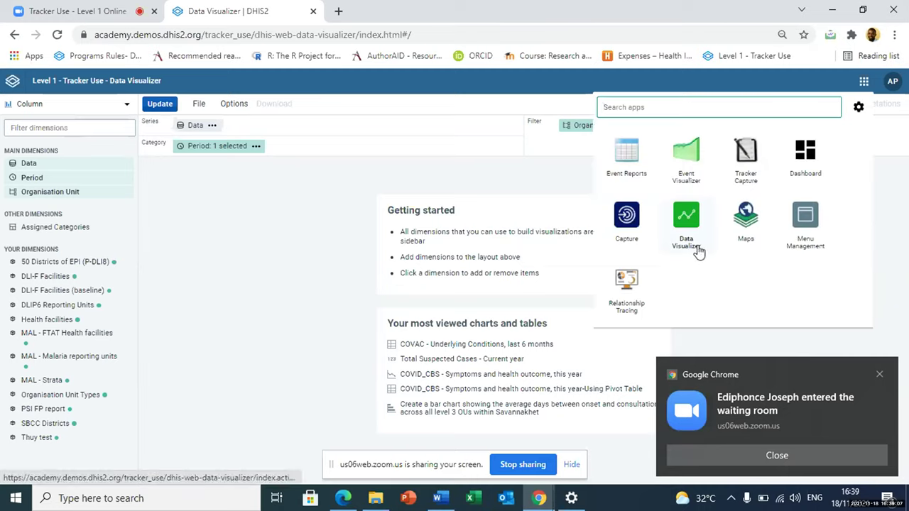
left_click(127, 105)
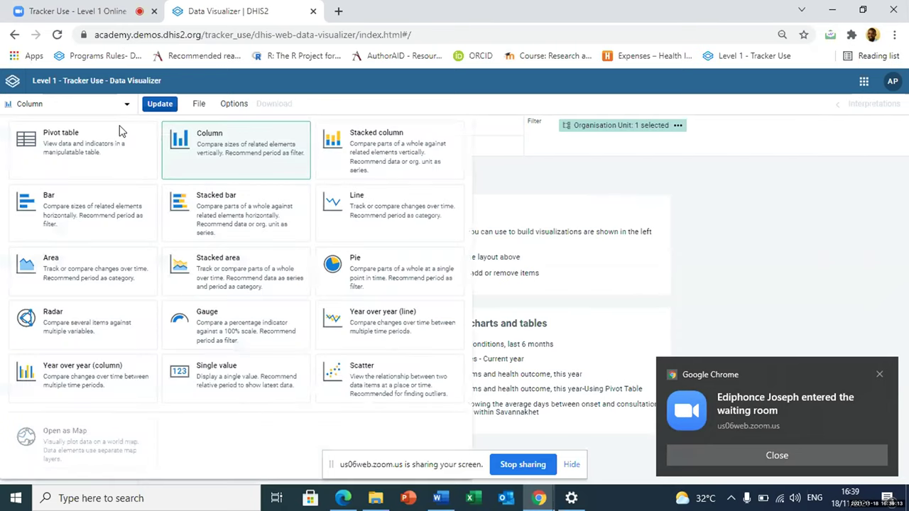
left_click(70, 152)
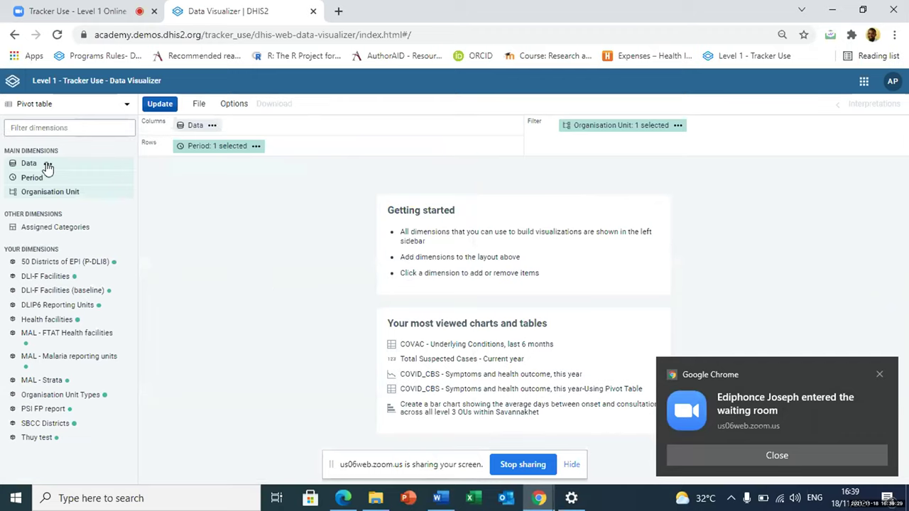
left_click(48, 166)
left_click(29, 164)
left_click(212, 125)
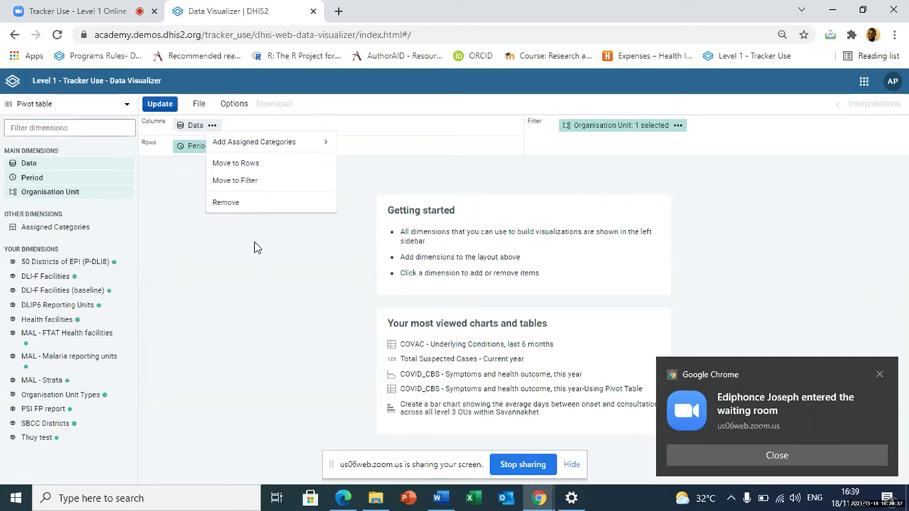
left_click(255, 242)
left_click(212, 128)
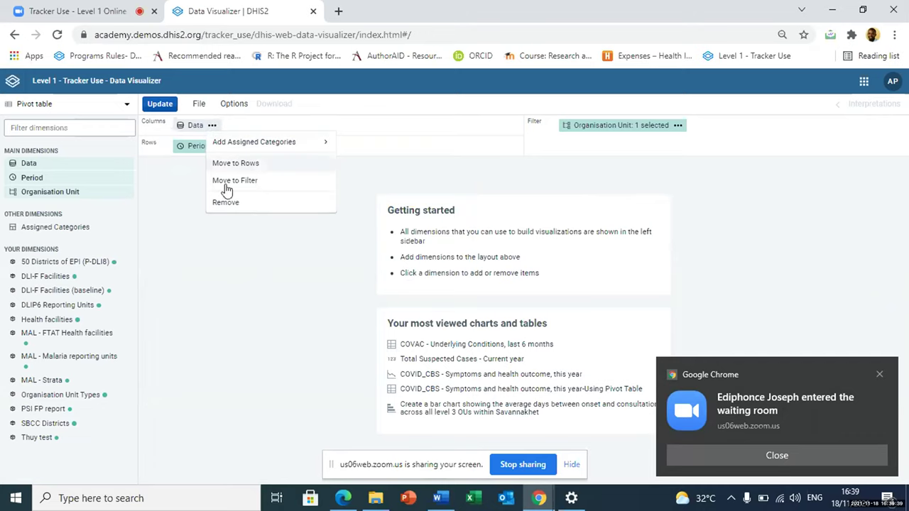
left_click(175, 209)
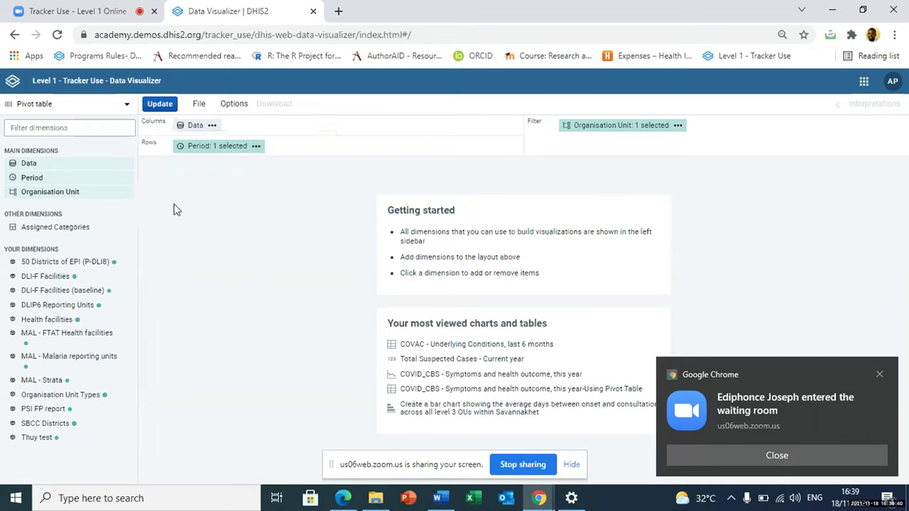
left_click(200, 126)
left_click(218, 174)
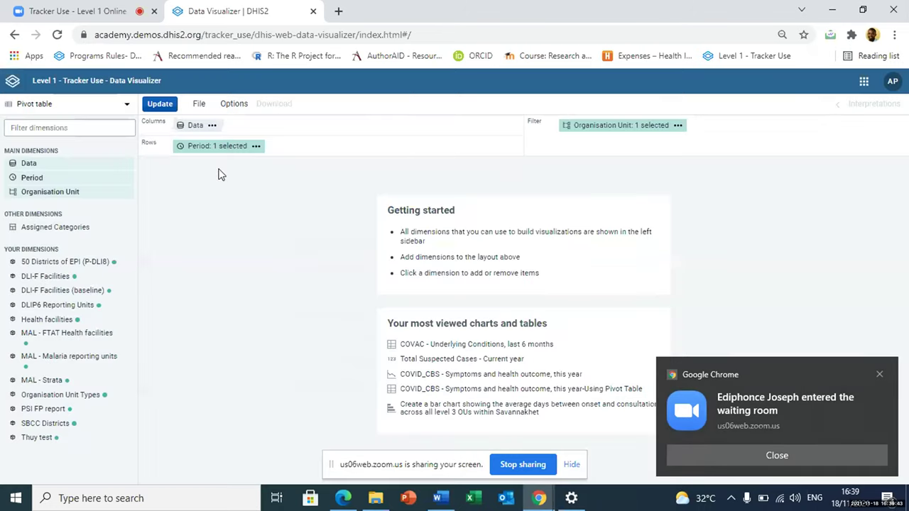
Filter the available data items to program indicators of the COVAC - COVID-19 Vaccination Registry program
left_click(201, 127)
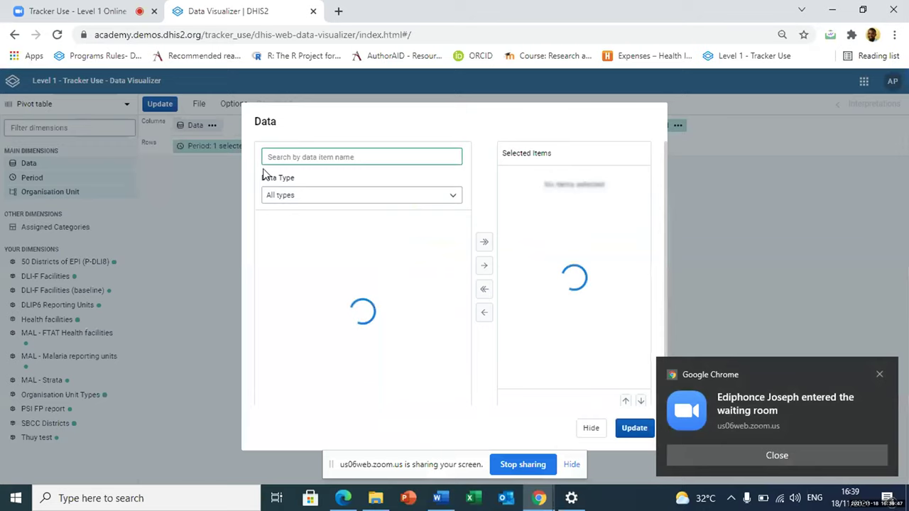
left_click(334, 194)
left_click(345, 296)
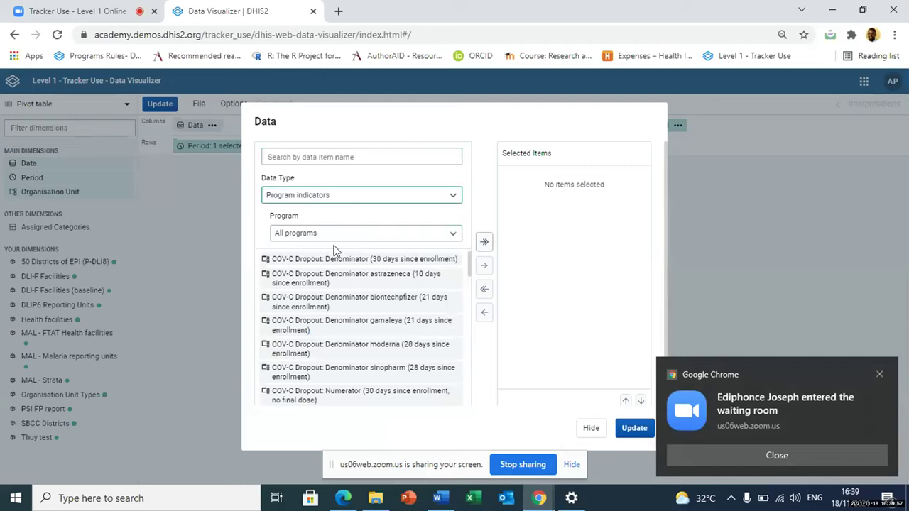
left_click(307, 240)
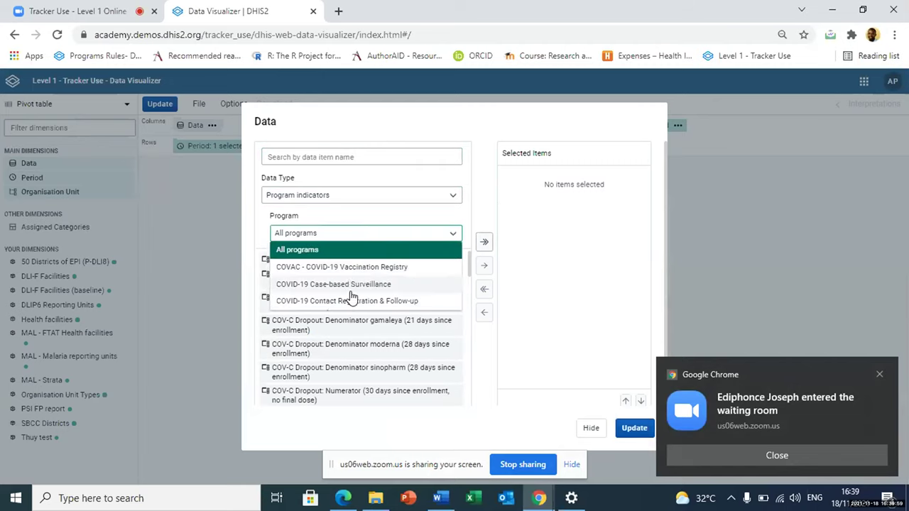
left_click(376, 299)
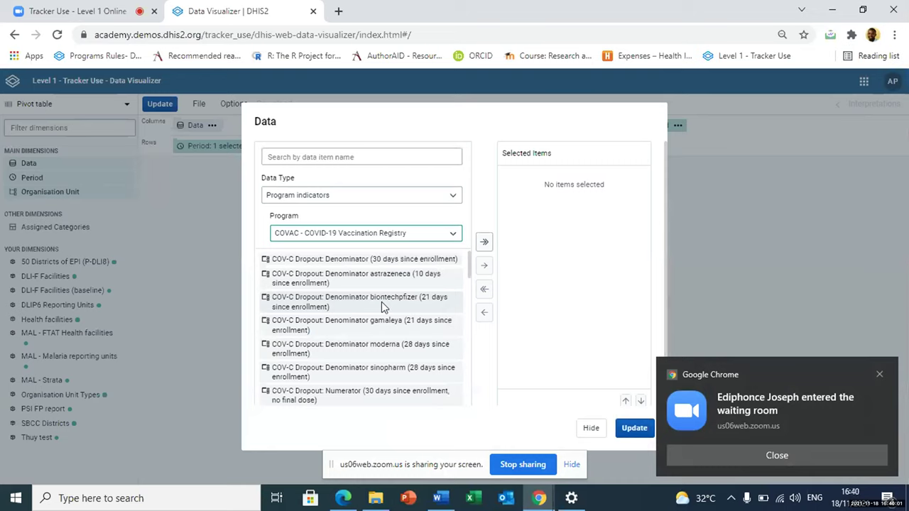
left_click(314, 234)
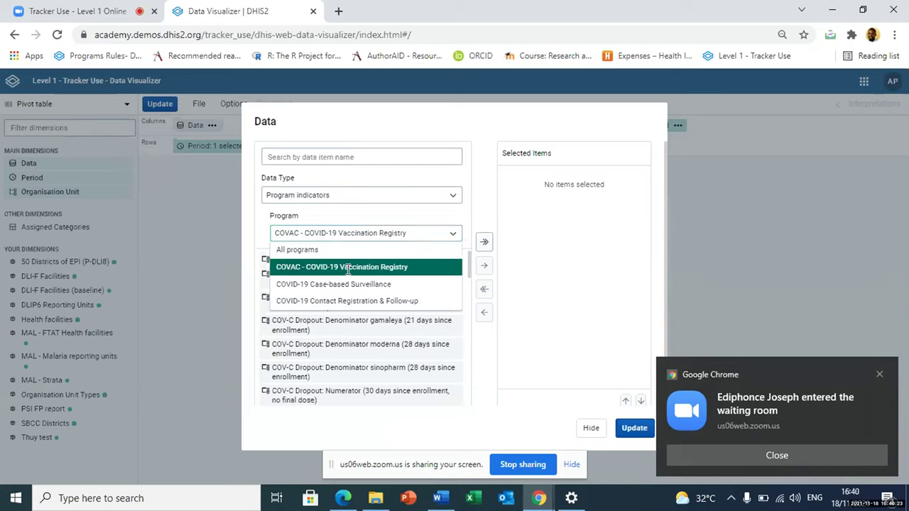
left_click(646, 245)
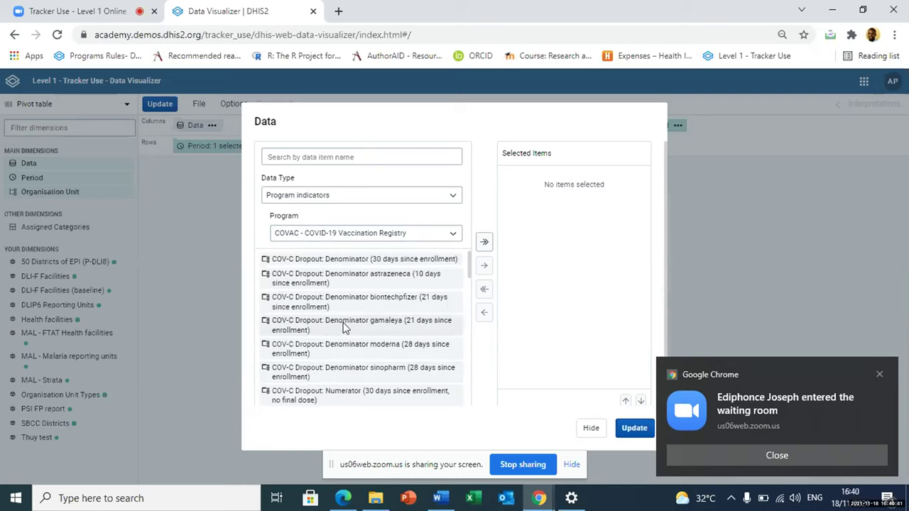
Search the program indicators for "CONDIT", add Underlying conditions to the data selection, and update the pivot table
left_click(289, 160)
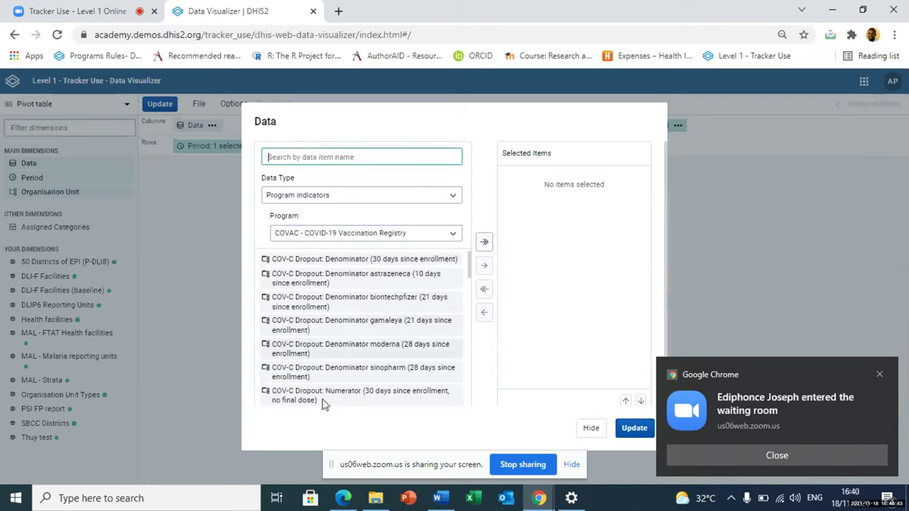
scroll(347, 338, "down", 1)
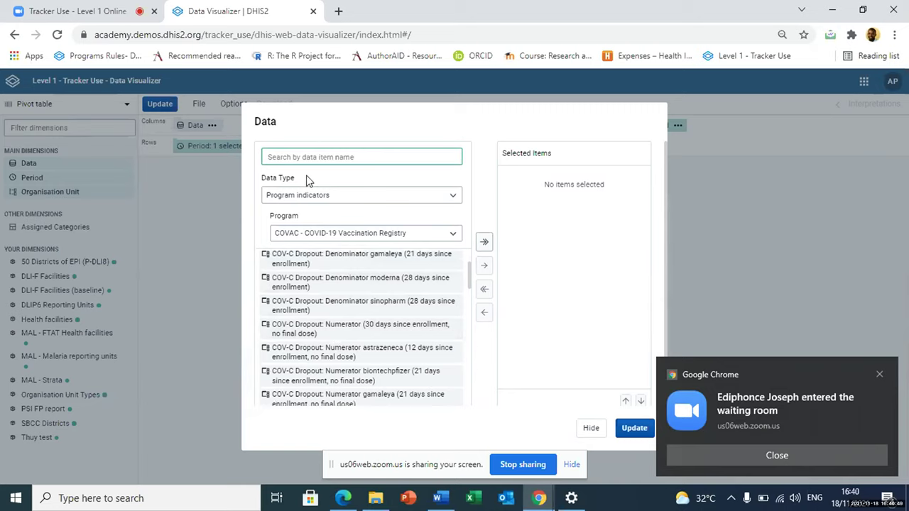
type("COND")
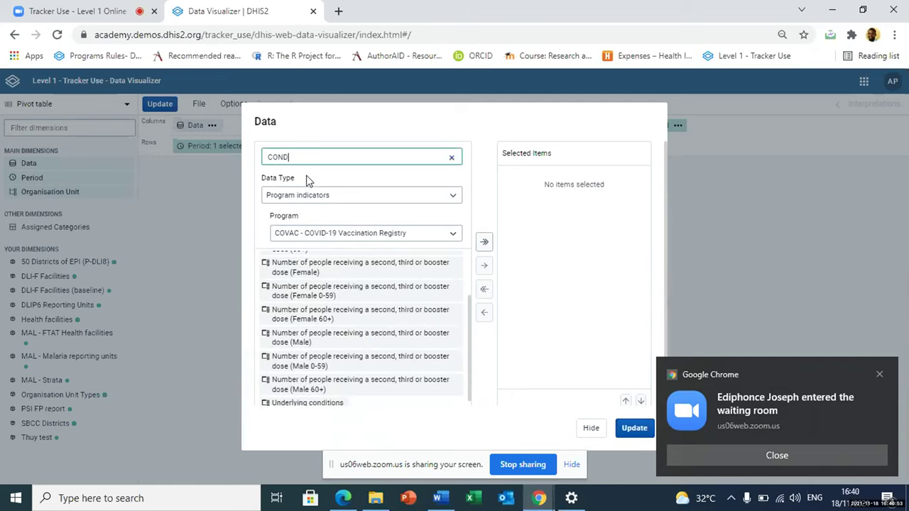
type("IT")
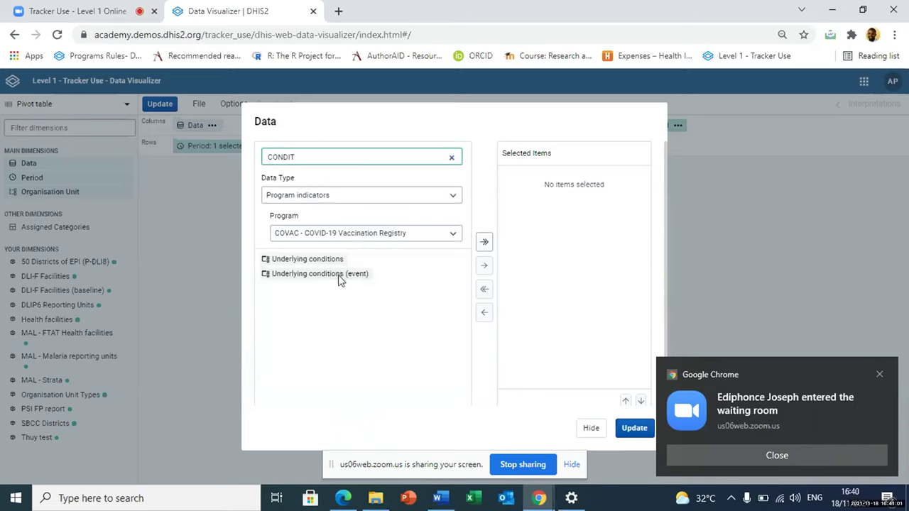
double_click(287, 260)
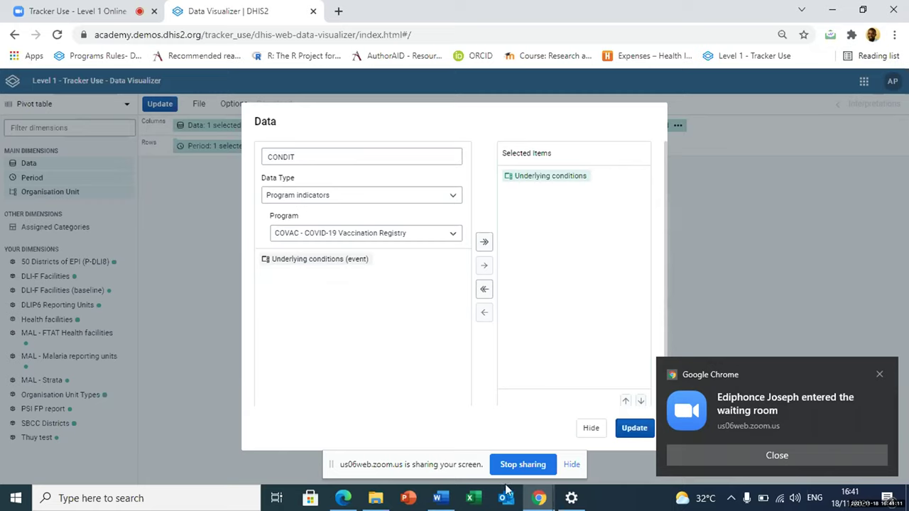
left_click(786, 455)
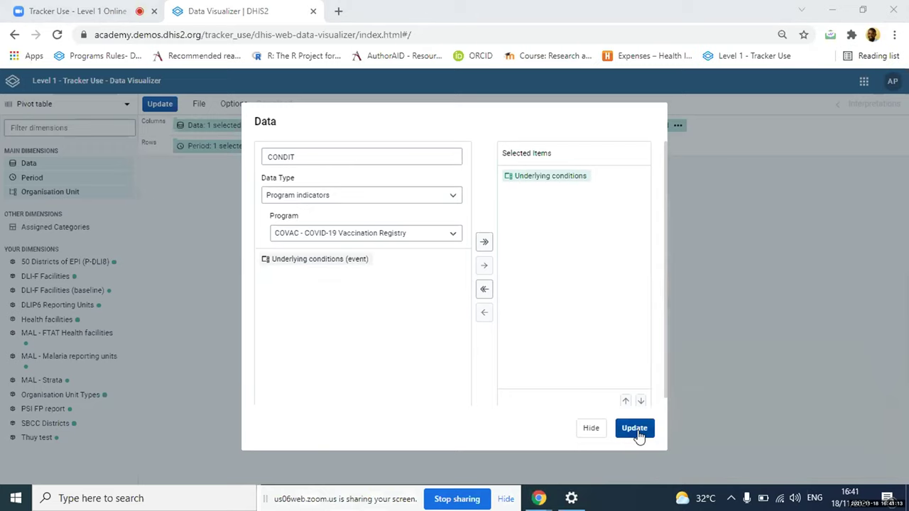
left_click(635, 429)
Replace the Last 12 months period with Last 6 months and update the pivot table
left_click(202, 146)
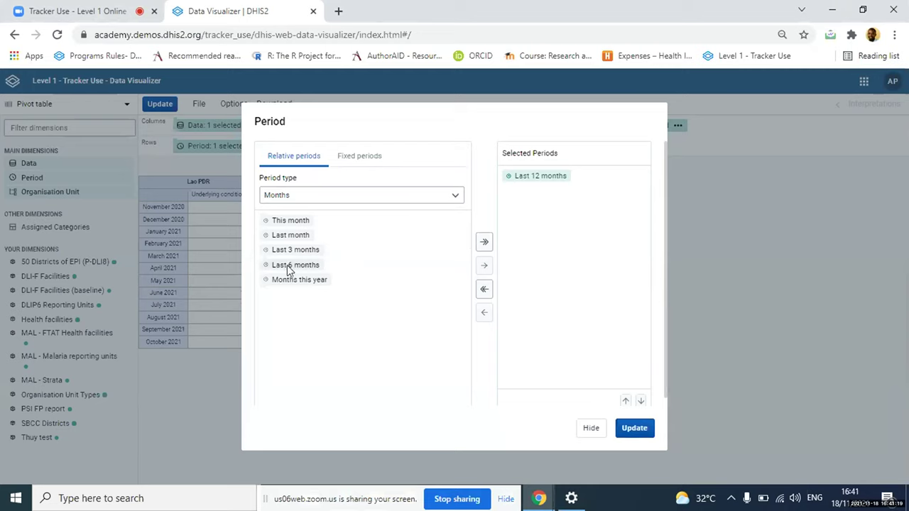
double_click(287, 268)
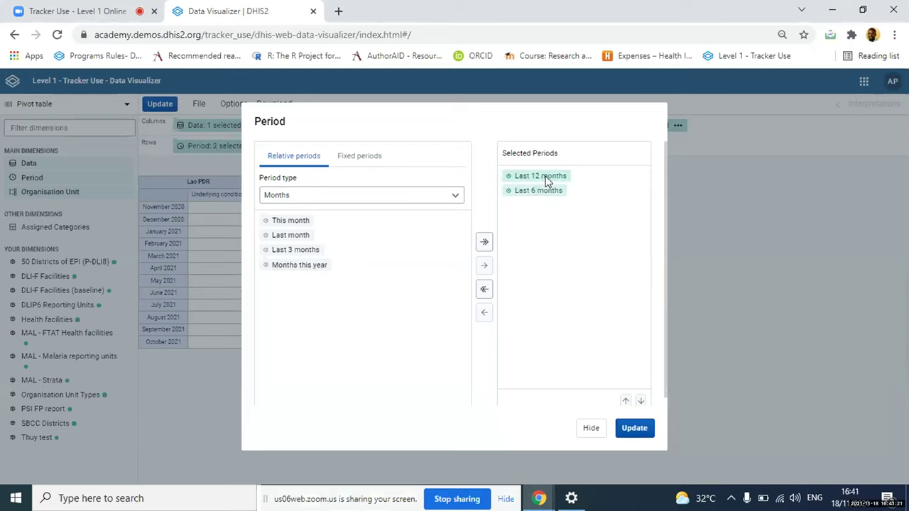
double_click(545, 179)
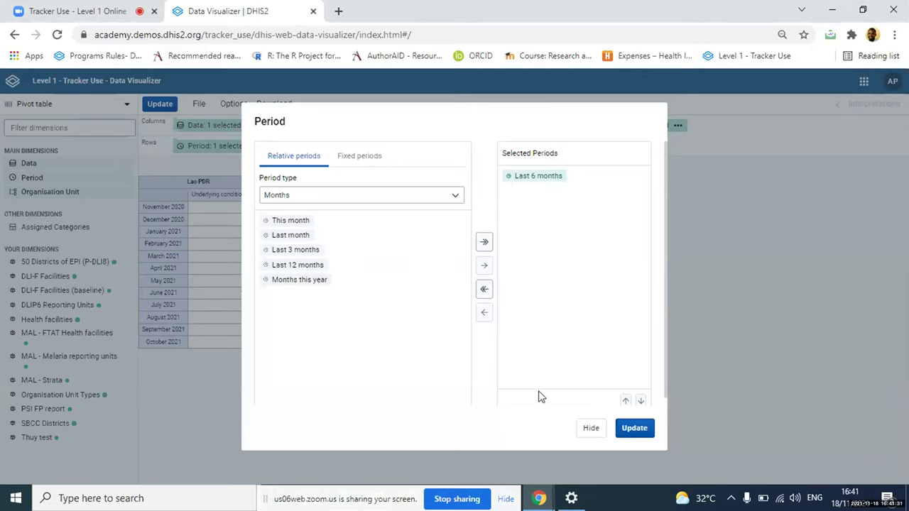
left_click(634, 430)
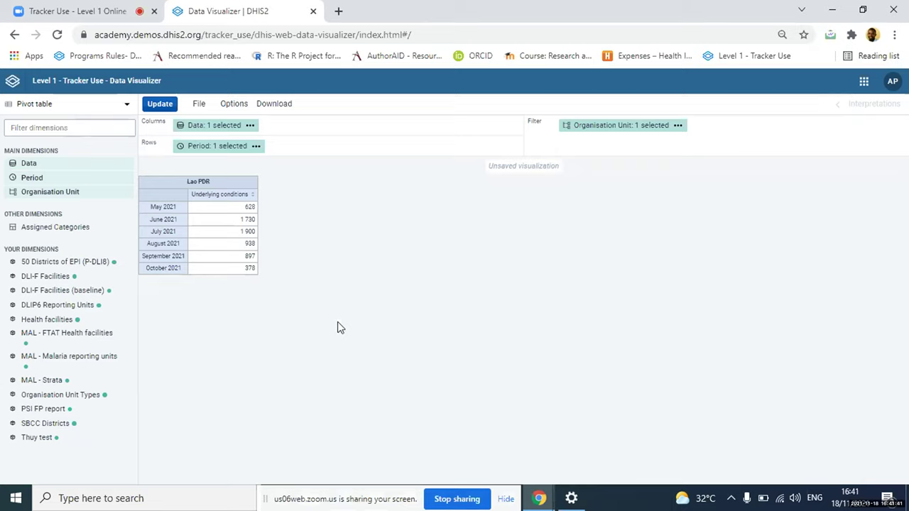
Set the organisation unit selection to User sub-units and update the pivot table
left_click(605, 131)
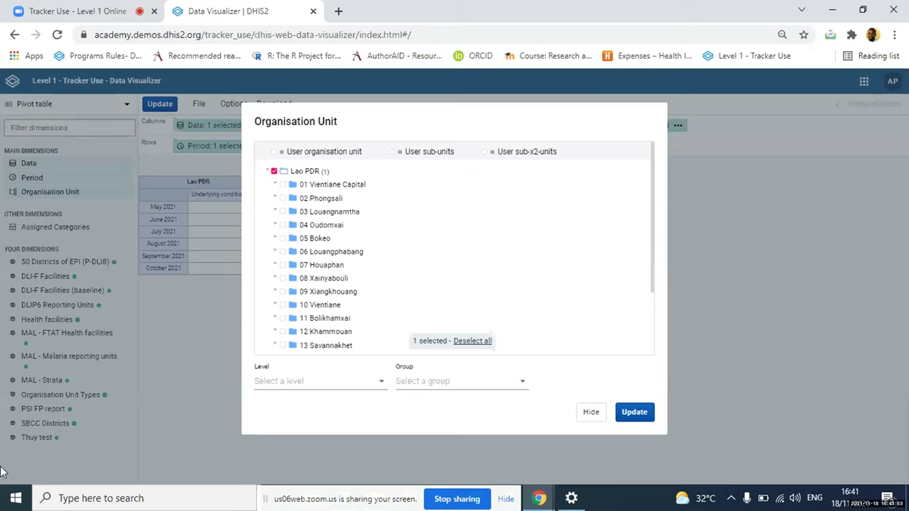
left_click(392, 153)
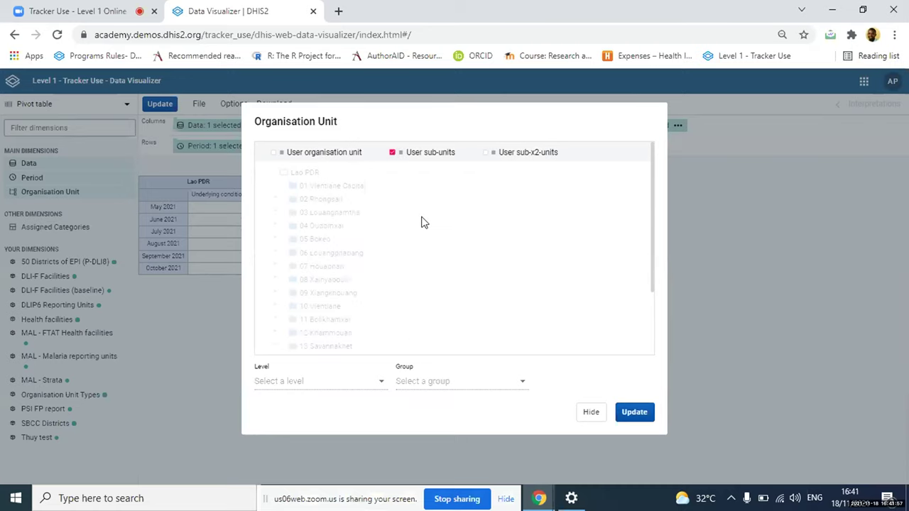
left_click(639, 421)
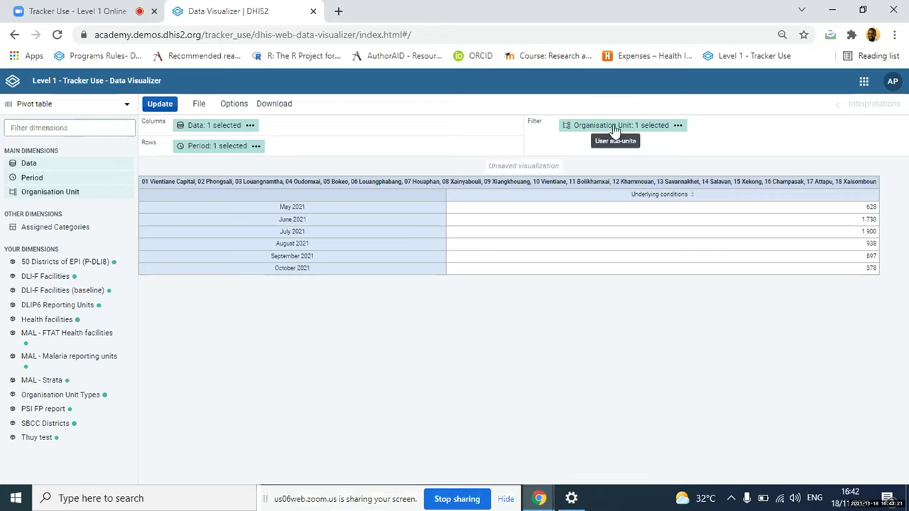
Rearrange the layout with Organisation Unit in the rows and Period in the columns, and update the table
left_click_drag(615, 132, 379, 150)
left_click_drag(220, 146, 416, 127)
left_click(160, 105)
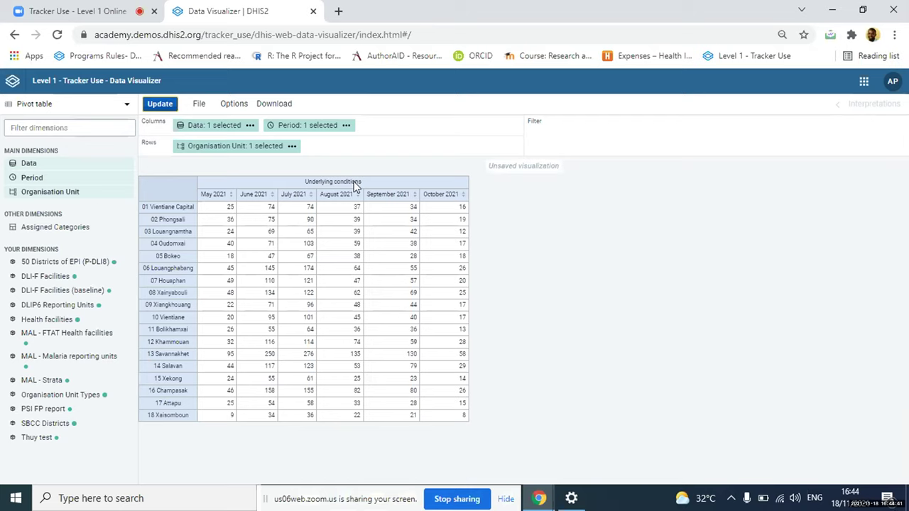
Search the program indicators for "EVENT", replace Underlying conditions with Underlying conditions (event) in the data selection, and update the pivot table
left_click(226, 128)
left_click(303, 196)
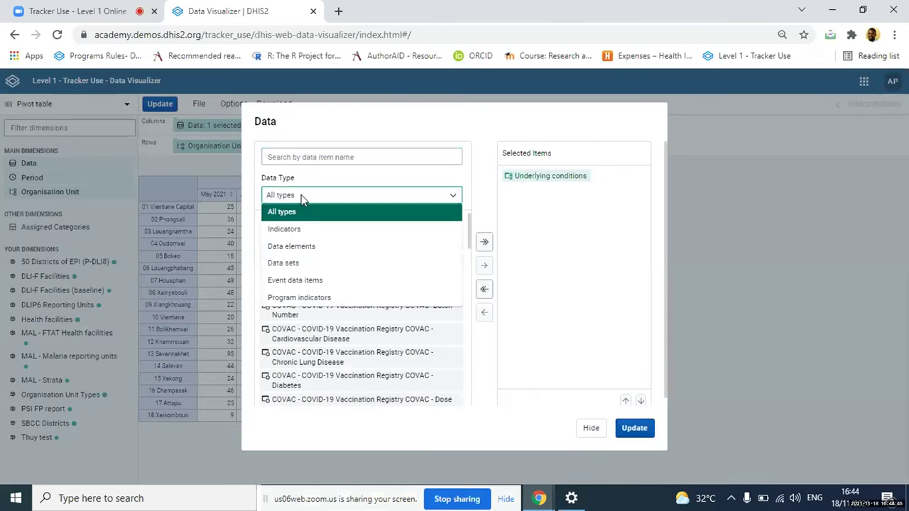
left_click(290, 299)
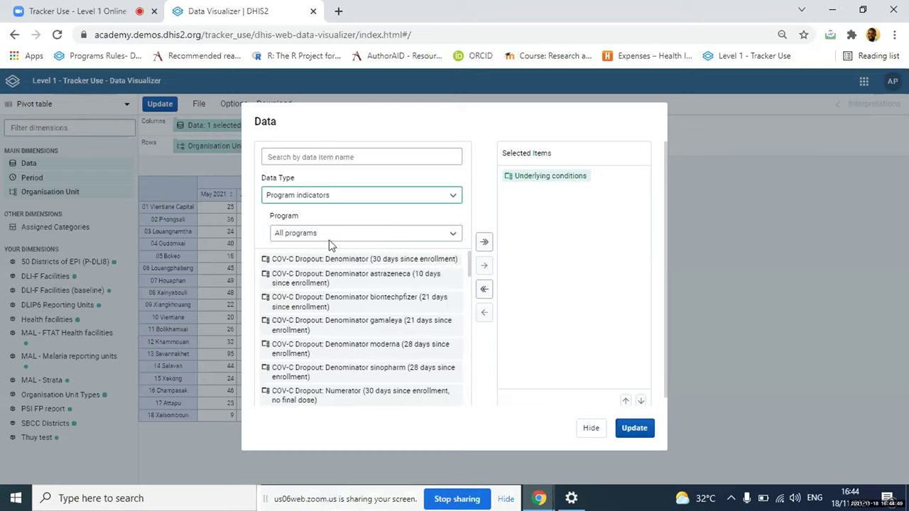
left_click(308, 157)
type("EVENT")
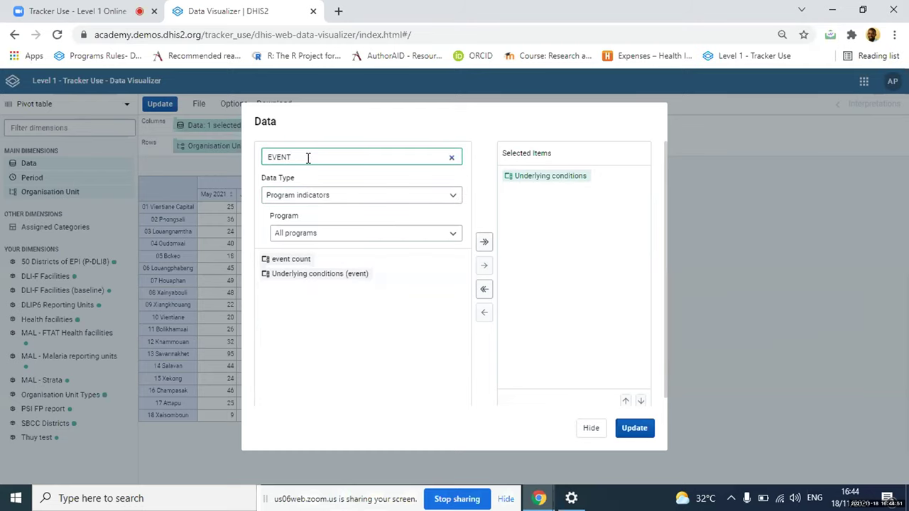
left_click(288, 276)
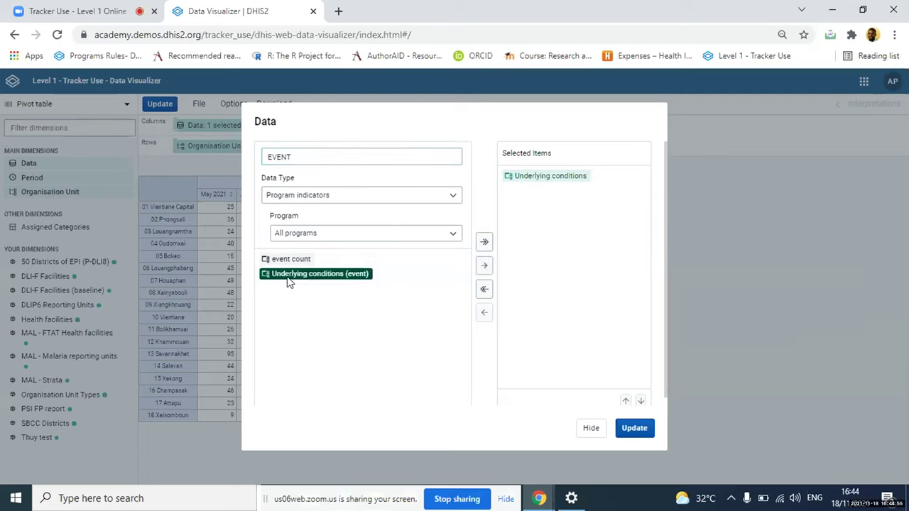
double_click(289, 282)
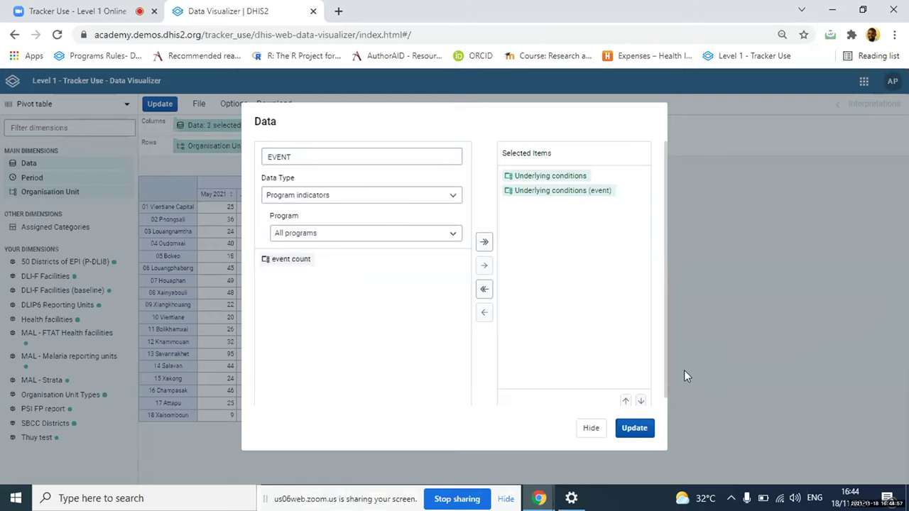
double_click(552, 177)
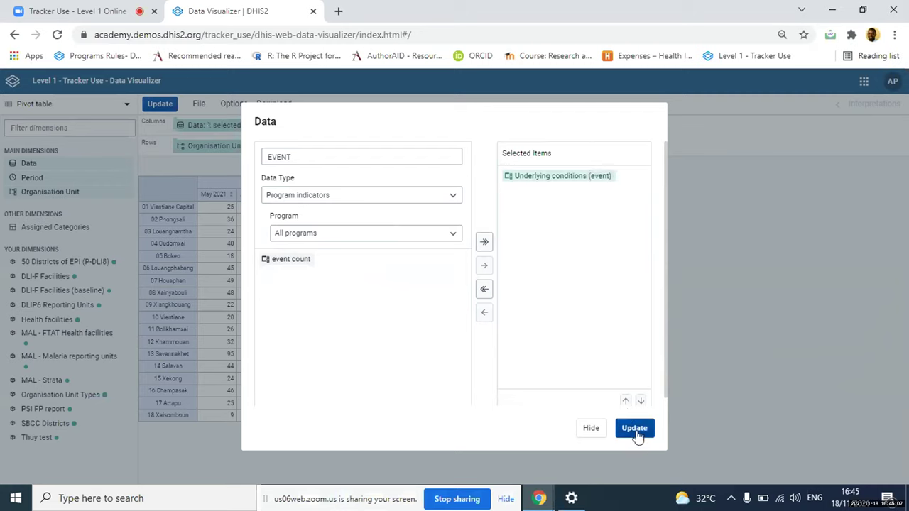
left_click(634, 429)
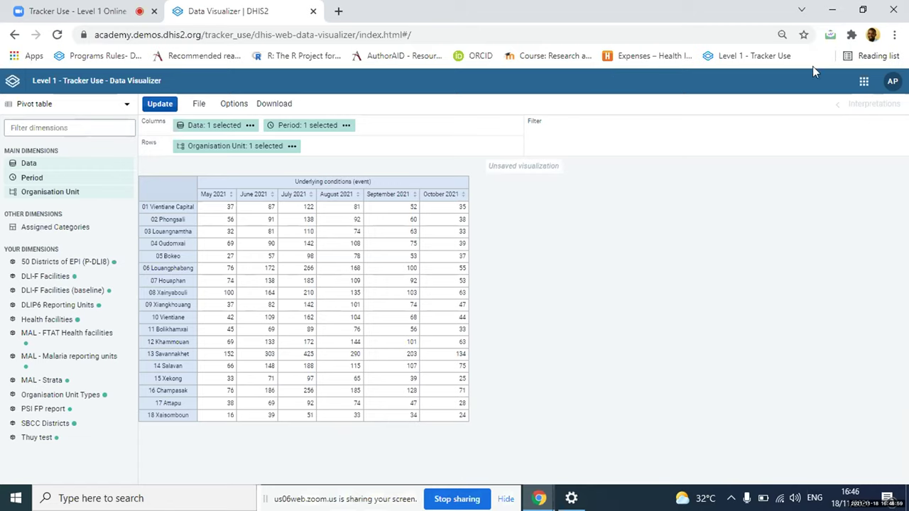
Reopen Data Visualizer with a blank visualization and set the visualization type to Line
left_click(863, 81)
left_click(686, 226)
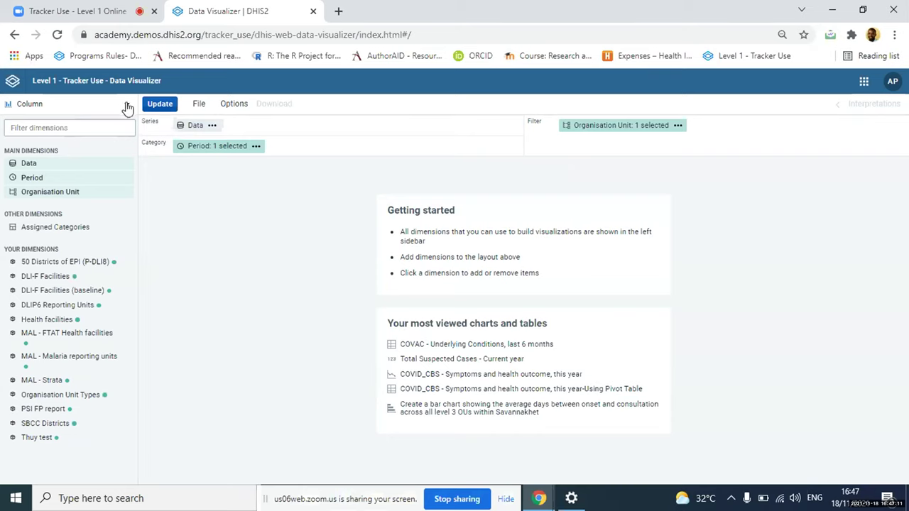
left_click(128, 106)
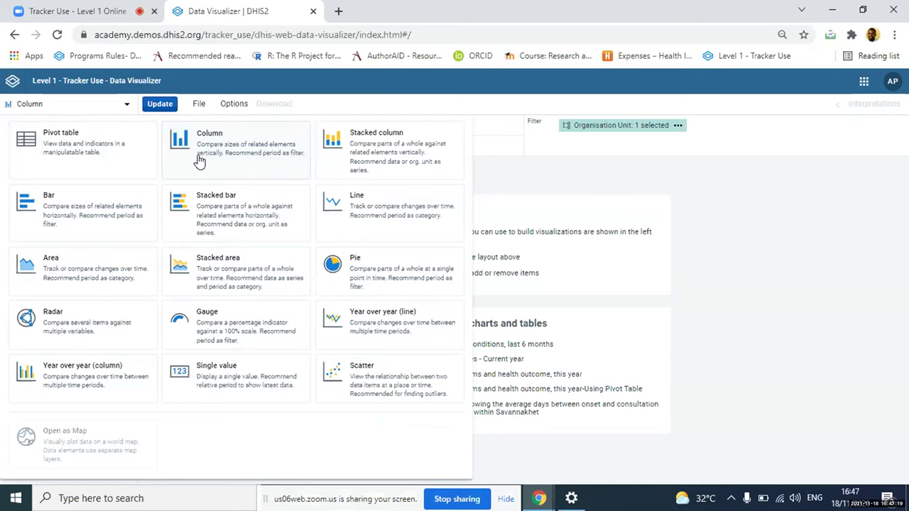
left_click(365, 203)
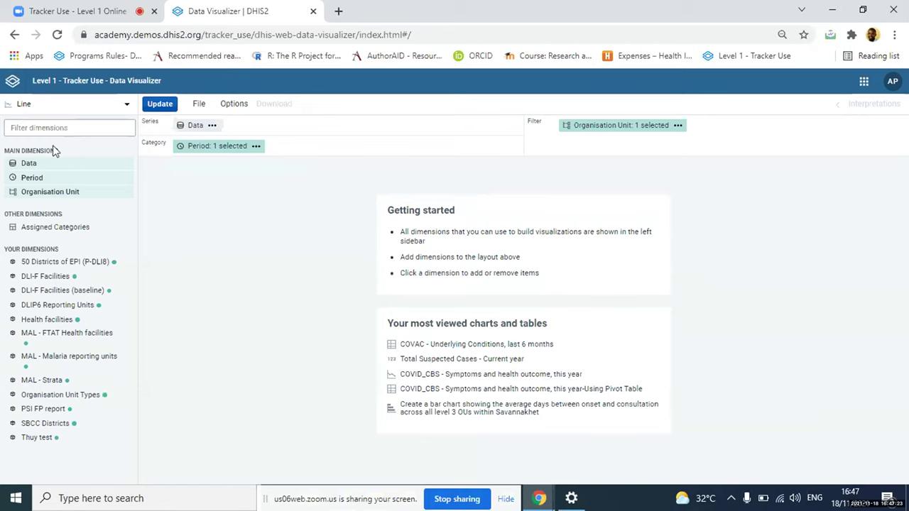
left_click(41, 104)
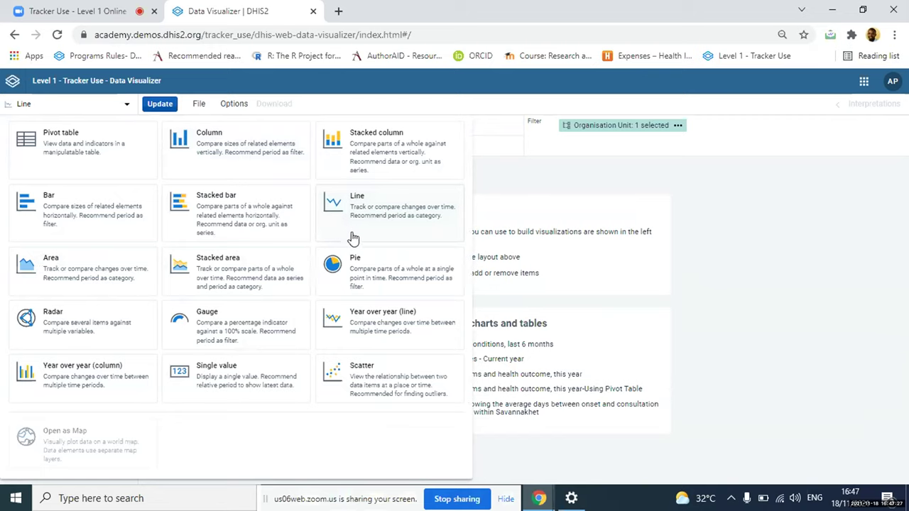
left_click(357, 213)
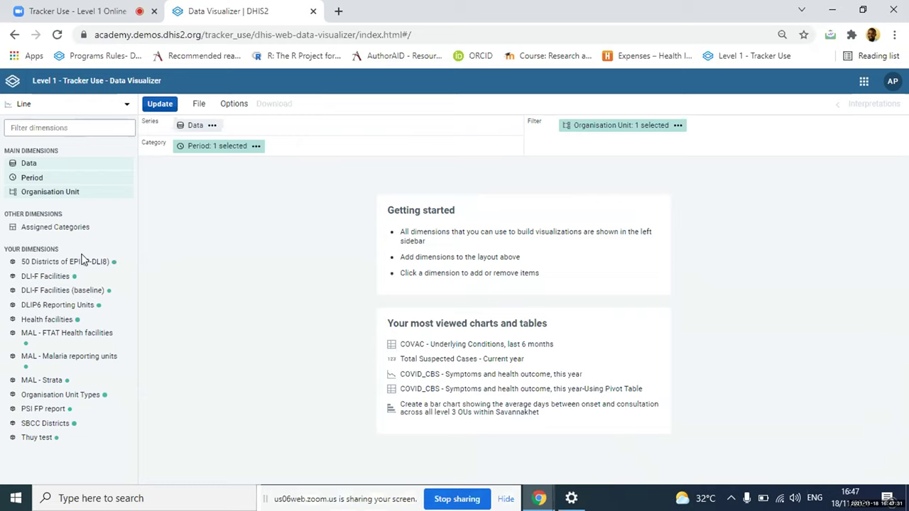
Add all COVID-19 Case-based Surveillance program indicators matching "PRESE" to the data selection and update the line chart
left_click(203, 131)
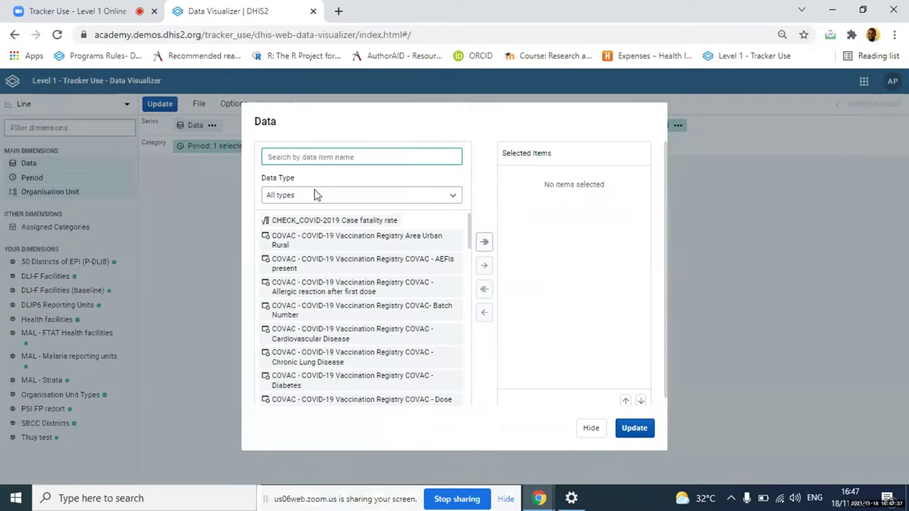
left_click(305, 195)
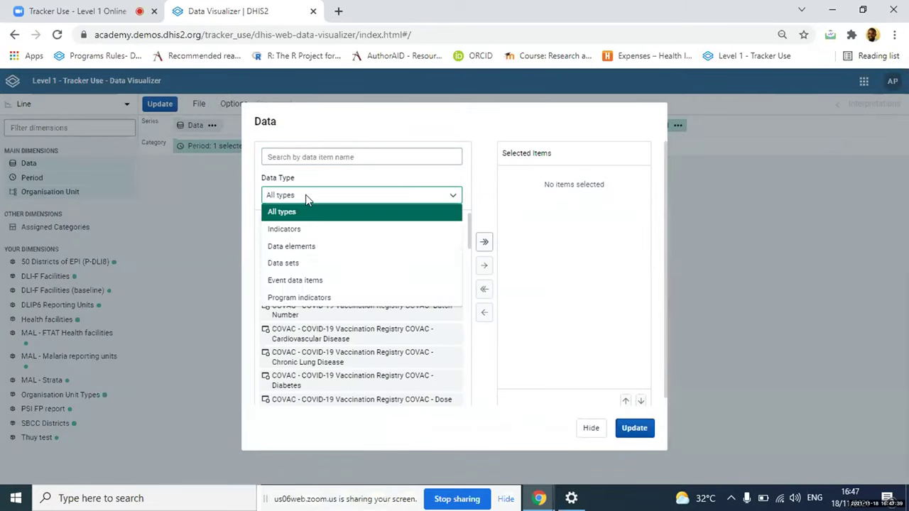
left_click(313, 297)
left_click(299, 236)
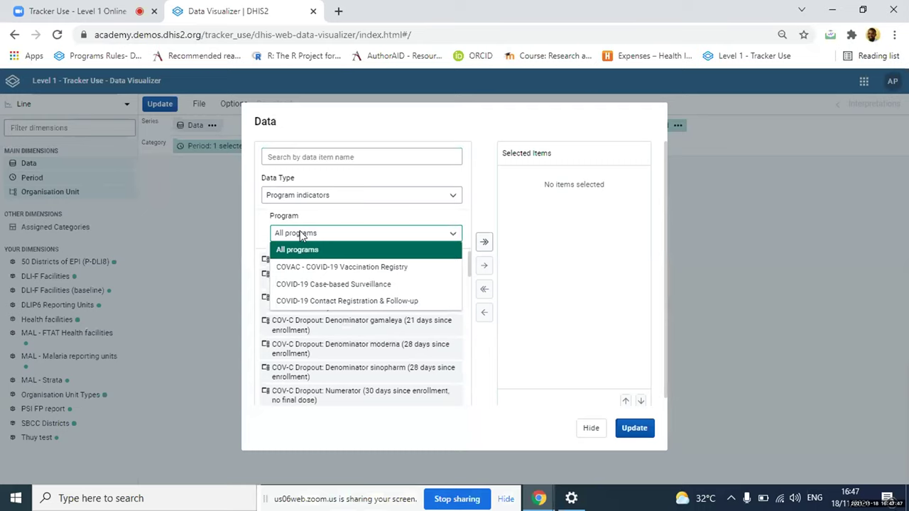
left_click(329, 284)
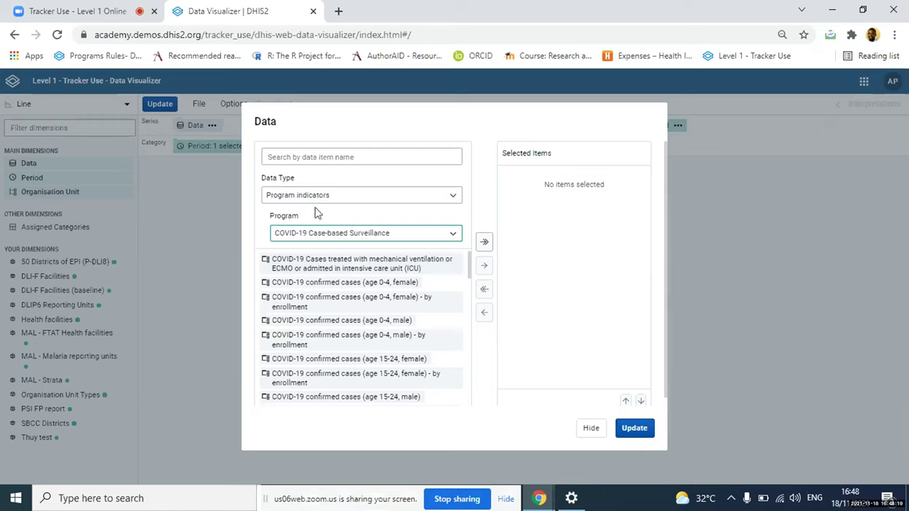
left_click(317, 156)
type("PRESE")
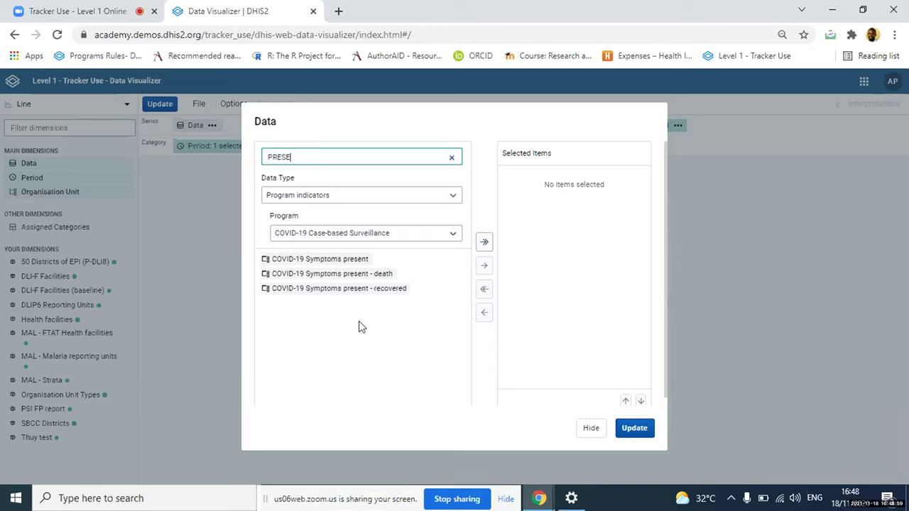
left_click(484, 243)
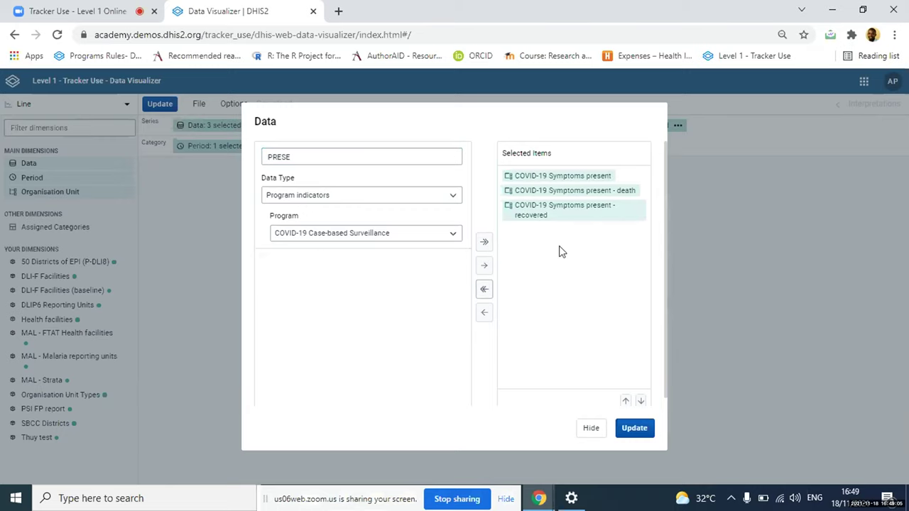
left_click(635, 427)
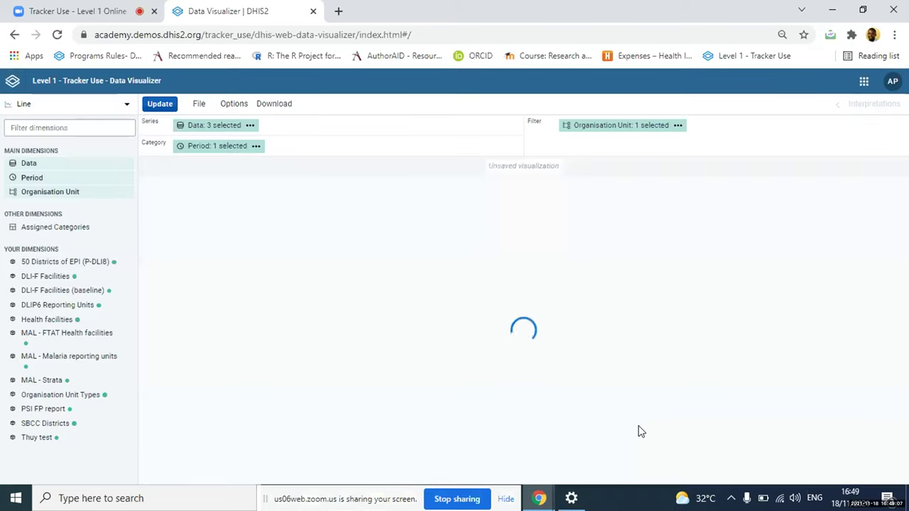
Replace the Last 12 months period with Months this year and update the line chart
left_click(32, 177)
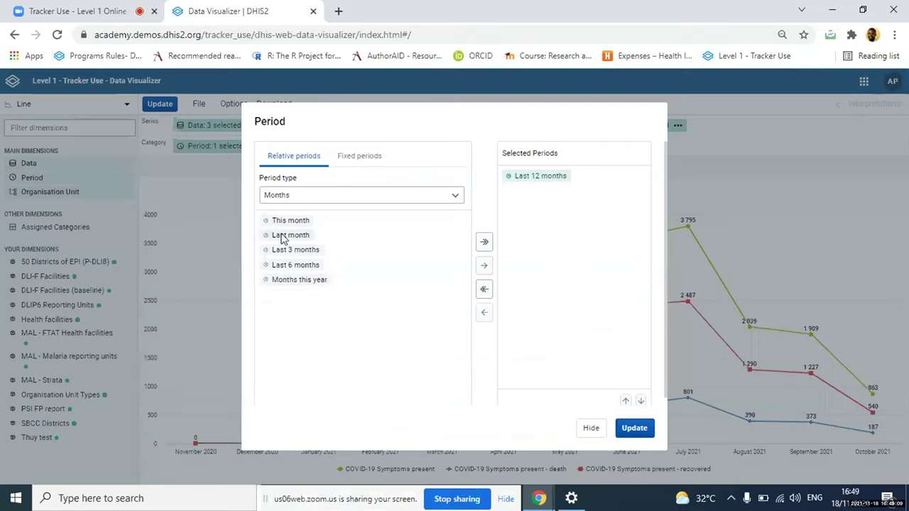
double_click(302, 280)
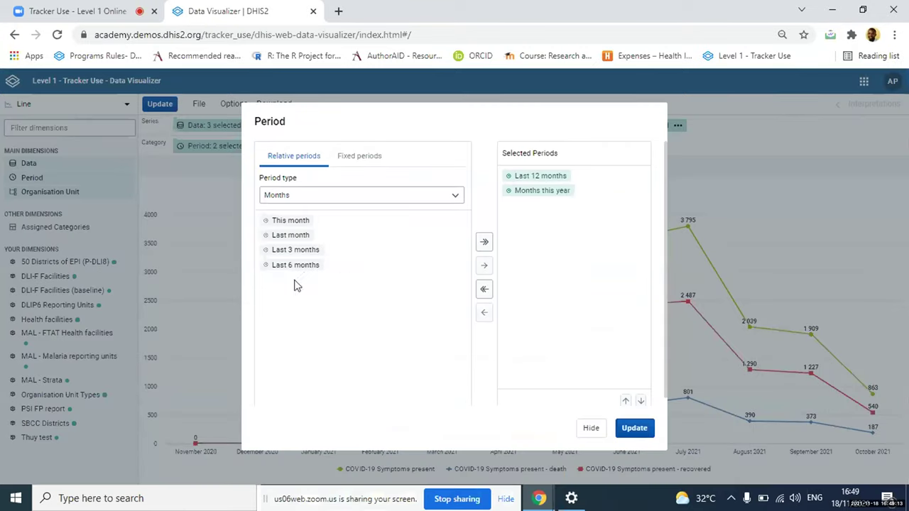
left_click(635, 428)
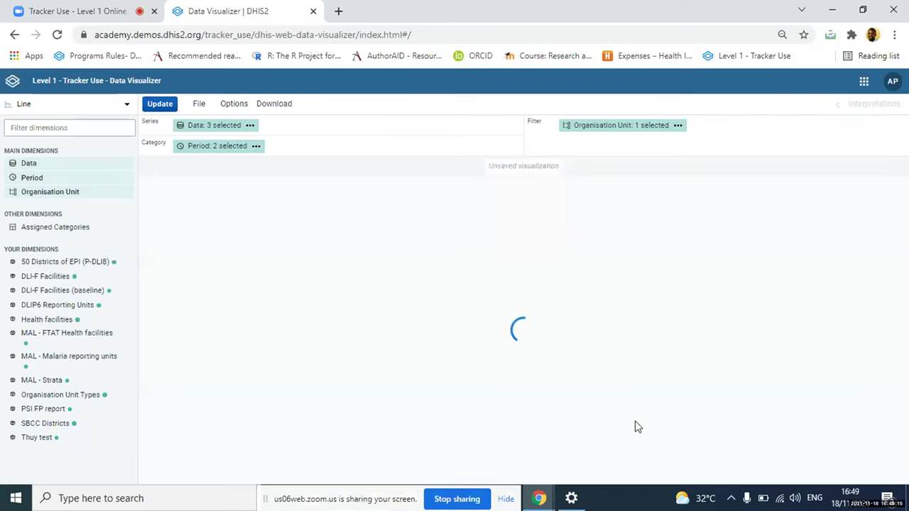
left_click(216, 146)
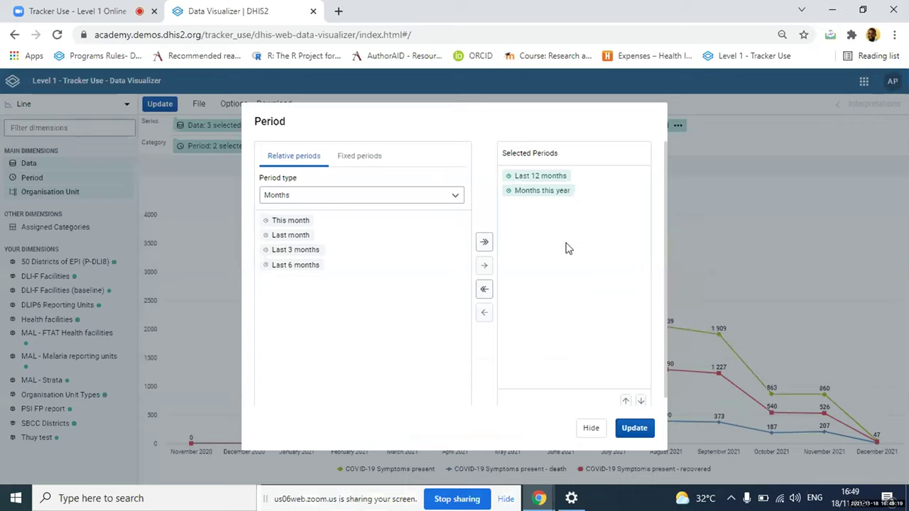
double_click(543, 178)
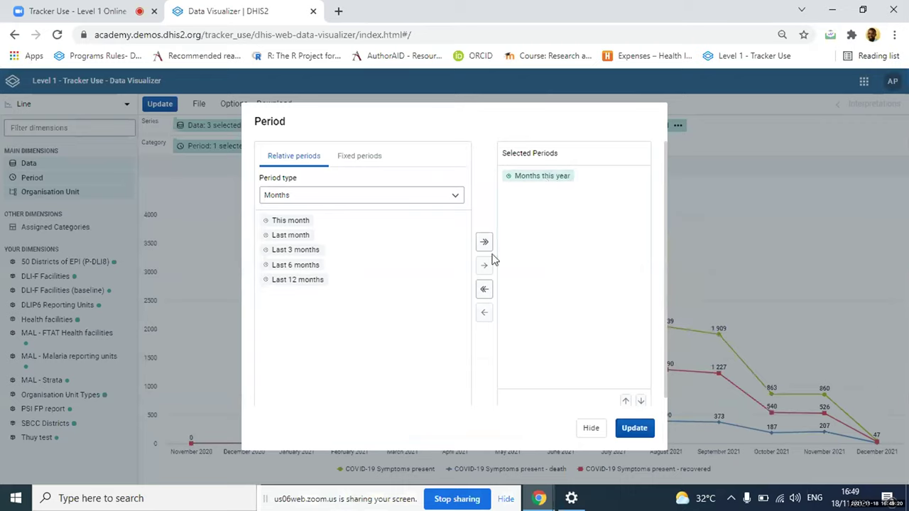
left_click(621, 432)
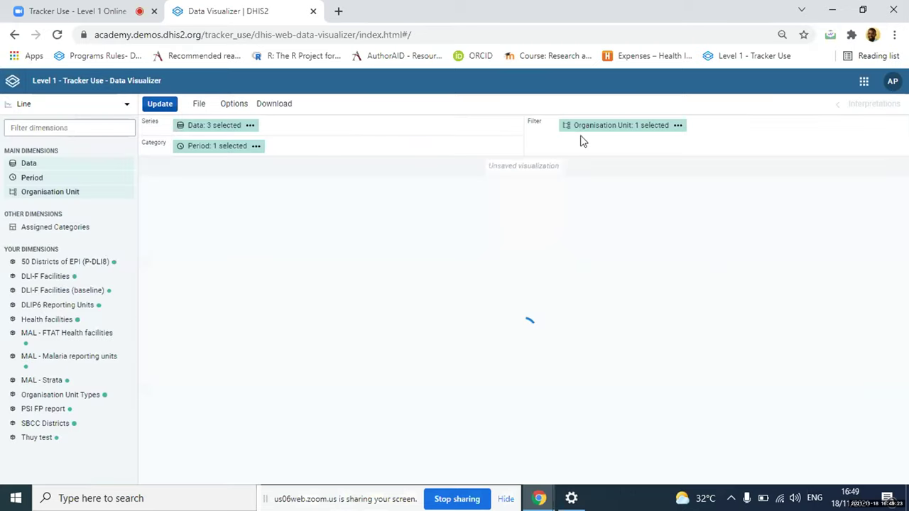
Set the organisation unit filter to User sub-units and update the line chart
left_click(582, 128)
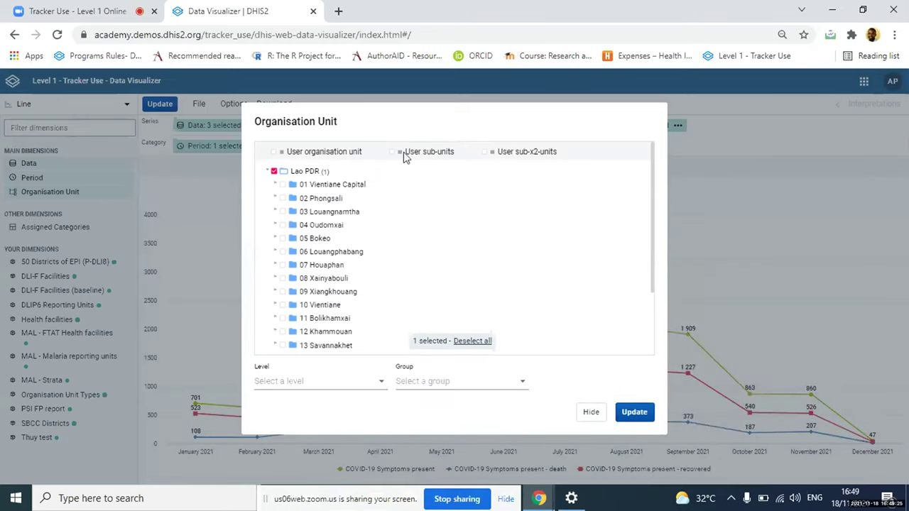
left_click(403, 153)
left_click(635, 414)
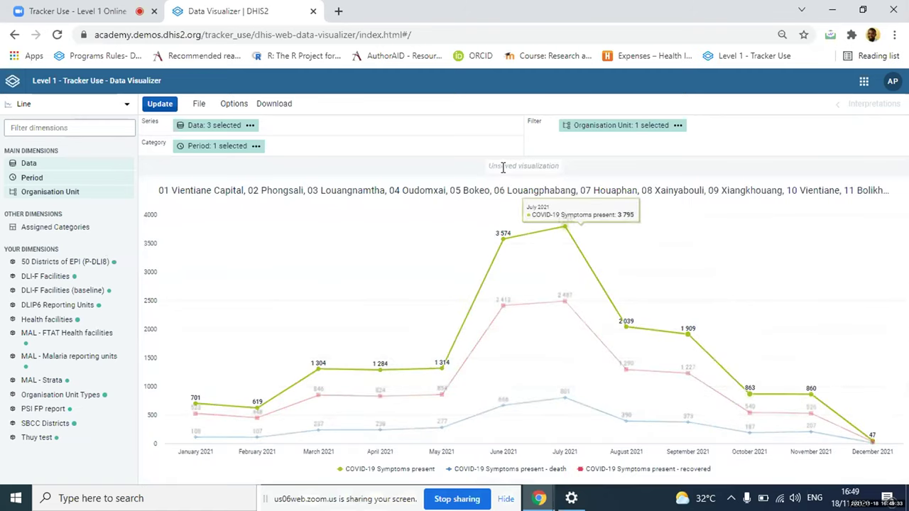
Try Period as series and Data as category, with Organisation Unit first in the category and then in the filter, updating the chart each time
left_click_drag(603, 125, 313, 146)
left_click_drag(220, 147, 515, 142)
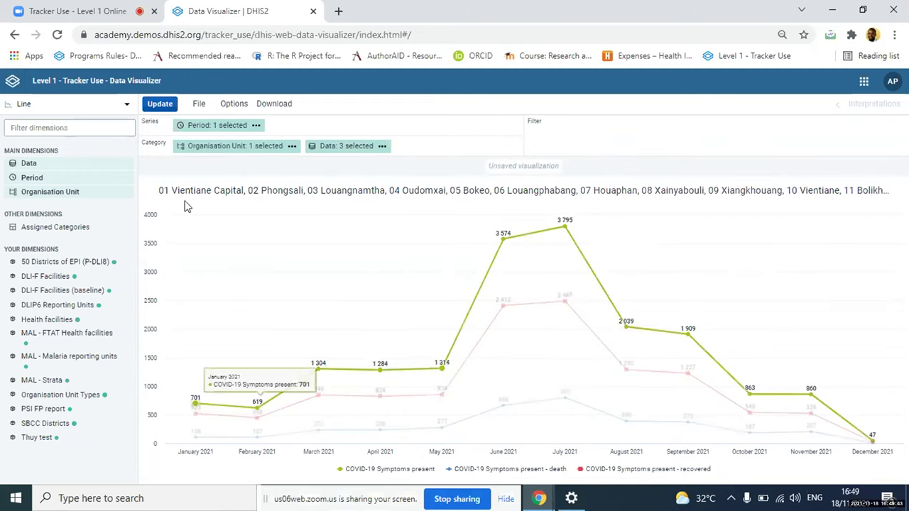
left_click(157, 108)
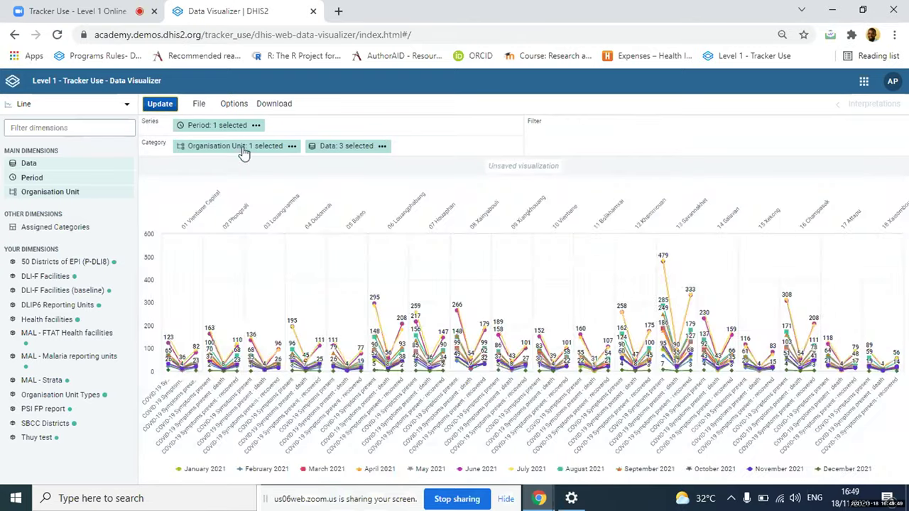
left_click_drag(243, 152, 551, 147)
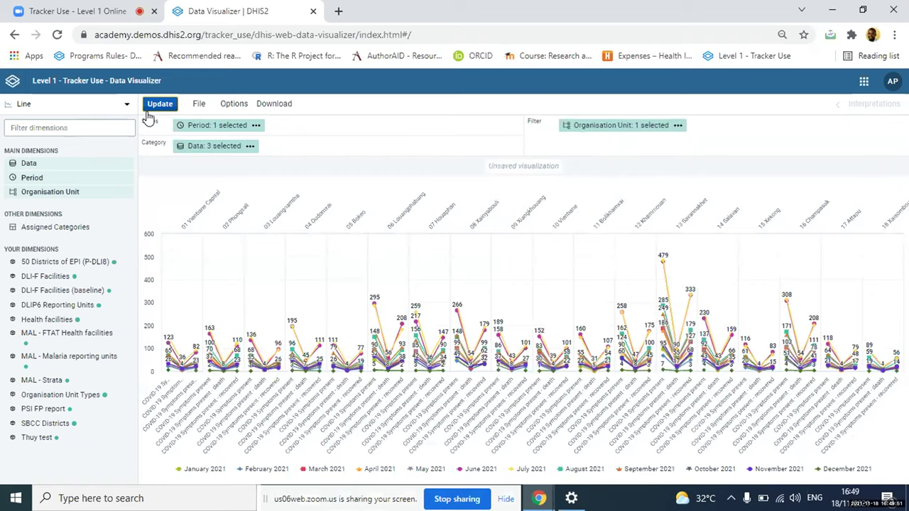
left_click(157, 107)
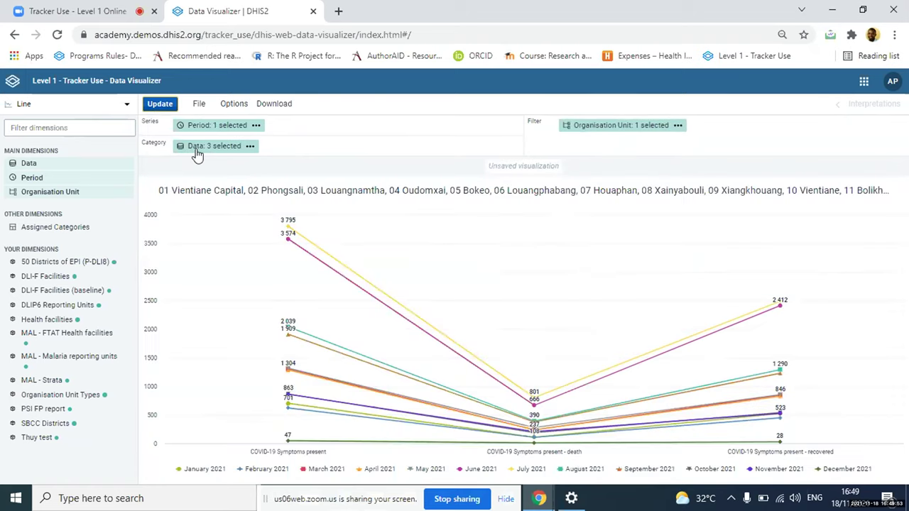
Rearrange the layout with Data as series and Period and Organisation Unit as category, and update the line chart
left_click_drag(197, 154, 299, 132)
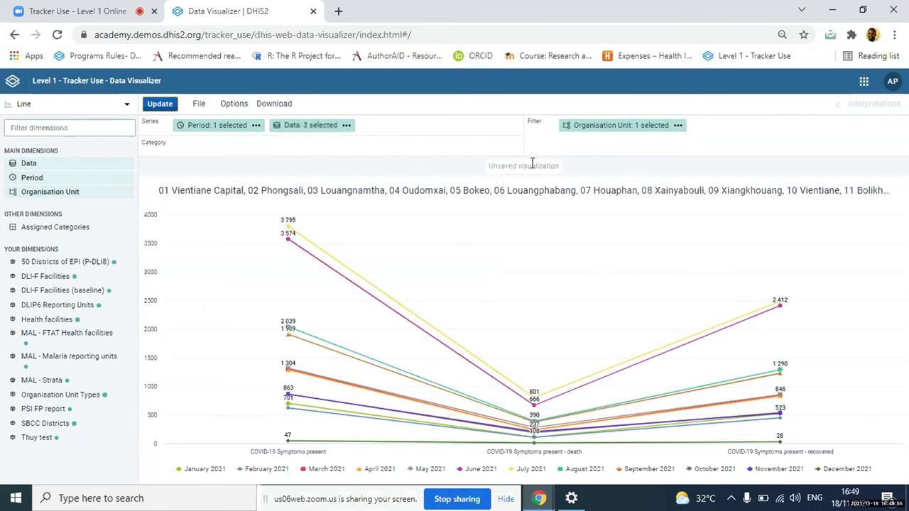
left_click_drag(621, 127, 334, 147)
left_click(160, 104)
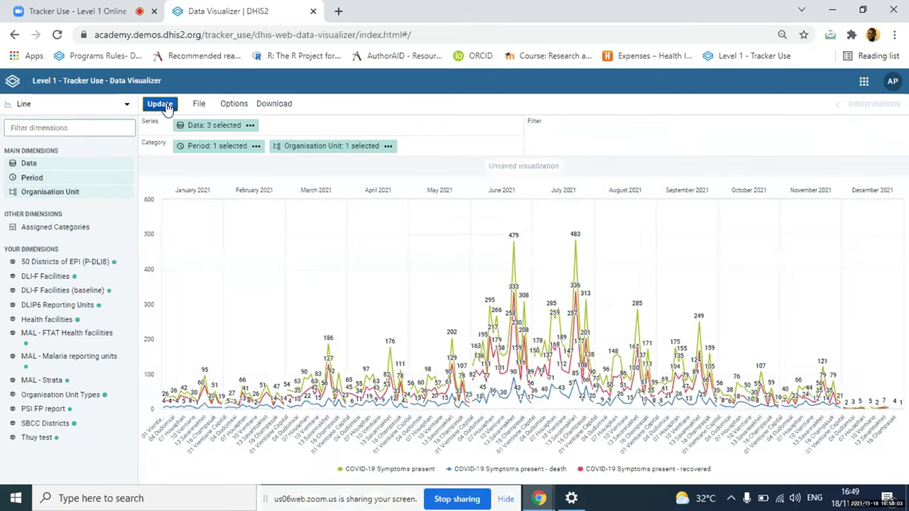
Move Period to the filter, leaving Organisation Unit as the only category, and update the line chart
left_click_drag(216, 146, 603, 125)
left_click(161, 104)
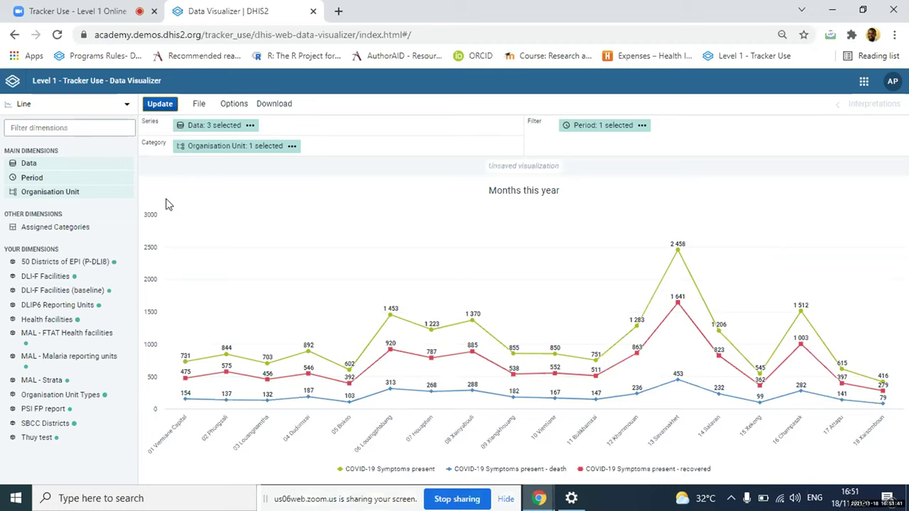
mouse_move(424, 321)
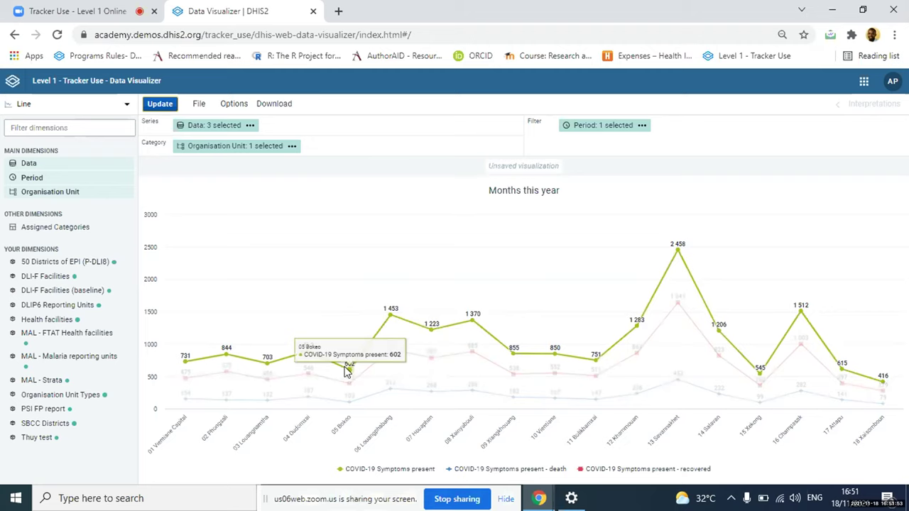
Change the visualization type from line chart to pivot table and update it
left_click(117, 105)
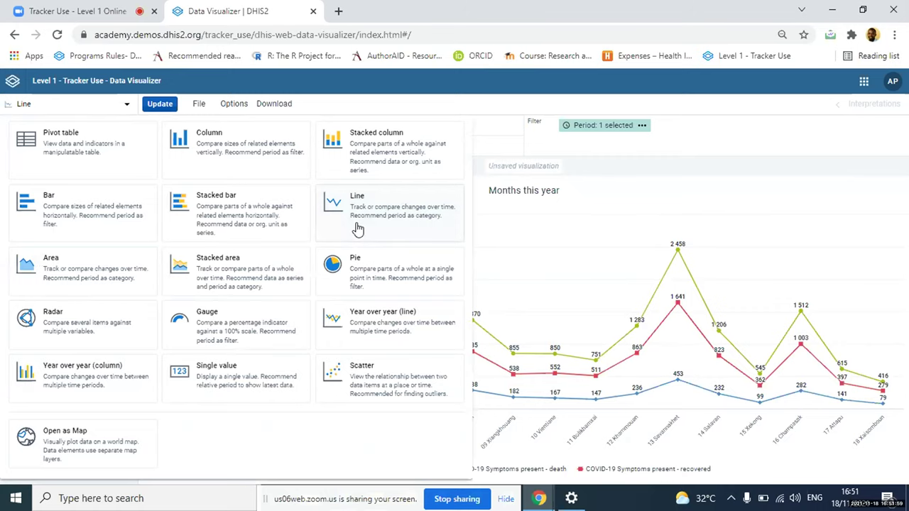
left_click(57, 149)
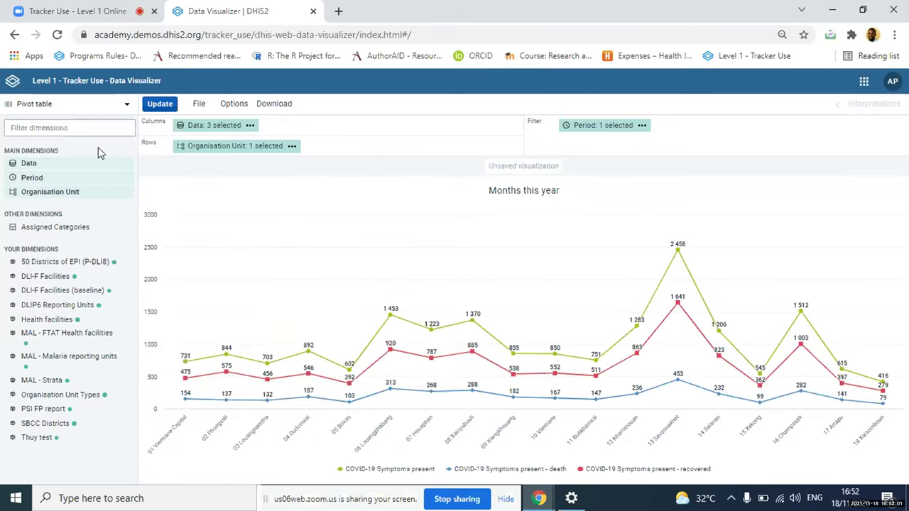
left_click(161, 105)
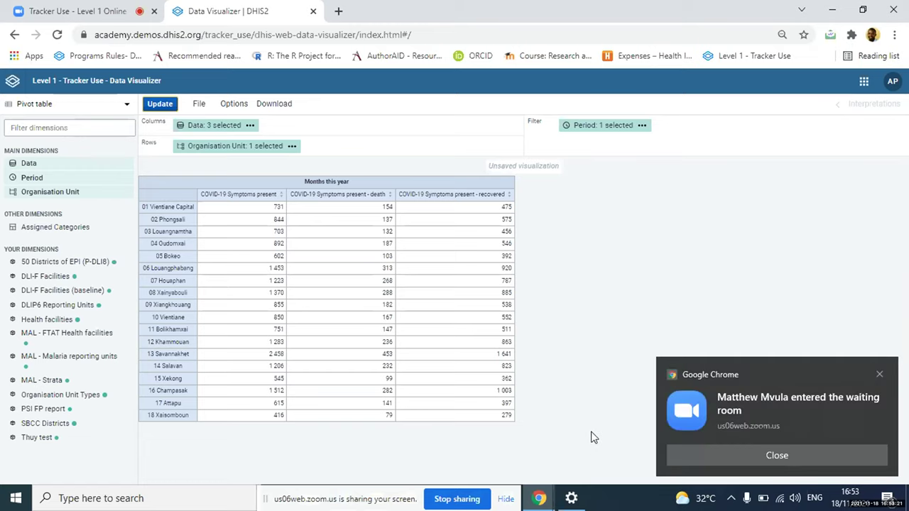
left_click(766, 455)
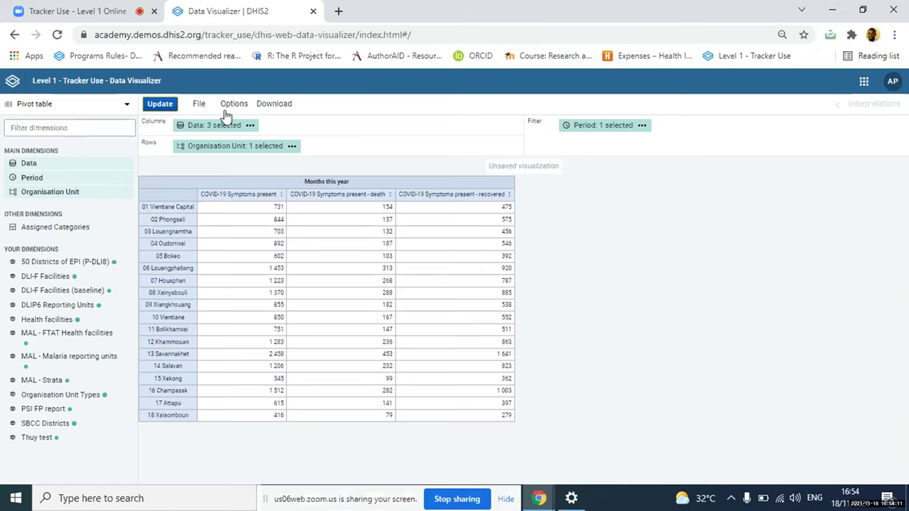
Open Slack in a new browser tab and launch the Tracker Use Academy Africa workspace in the browser
left_click(338, 11)
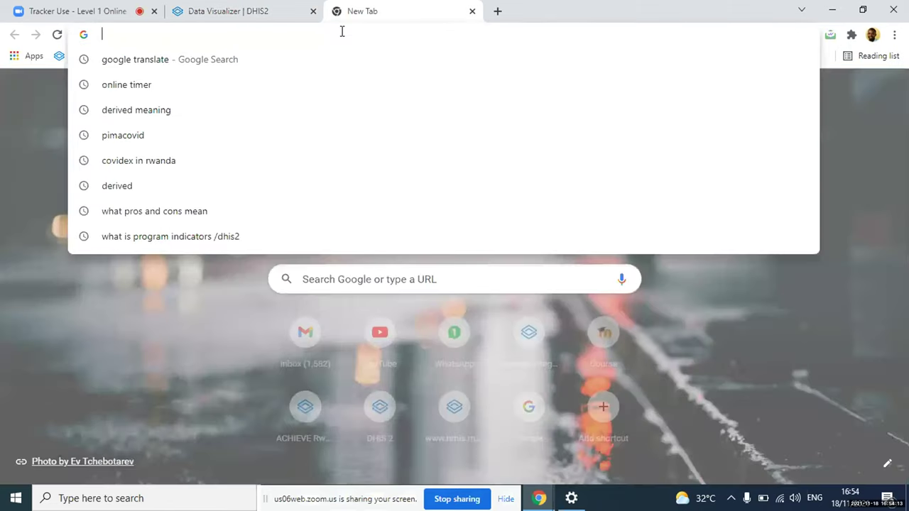
type("SLACK")
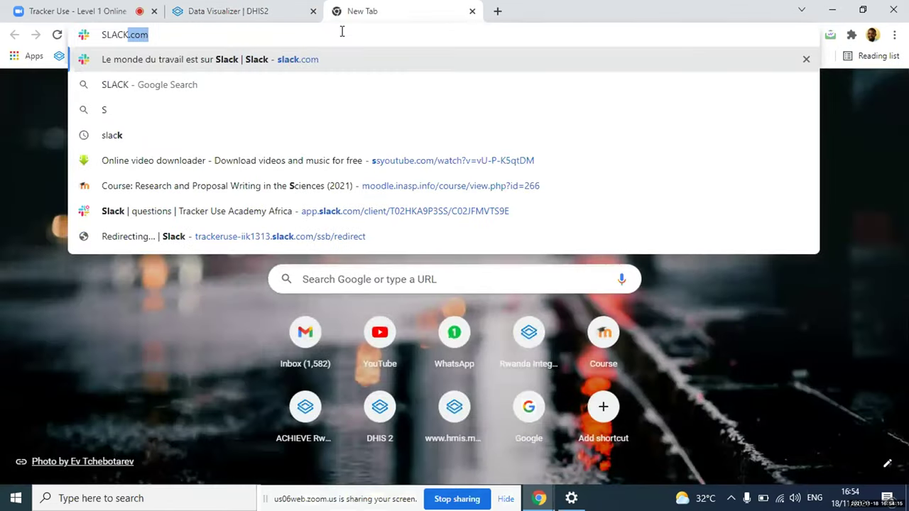
key("Return")
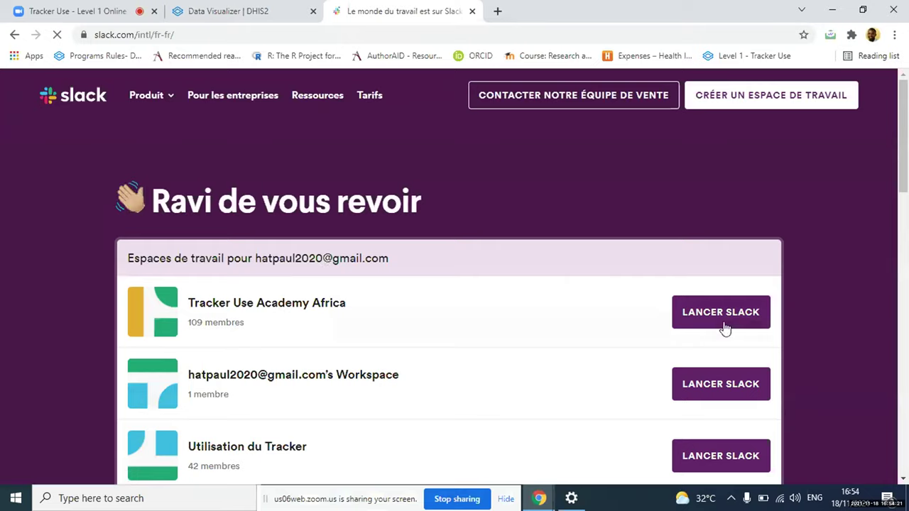
left_click(724, 319)
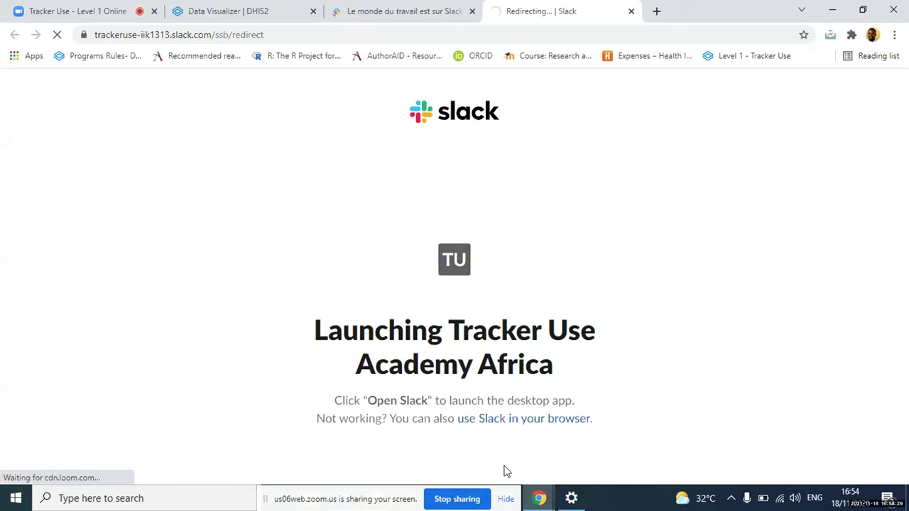
left_click(518, 421)
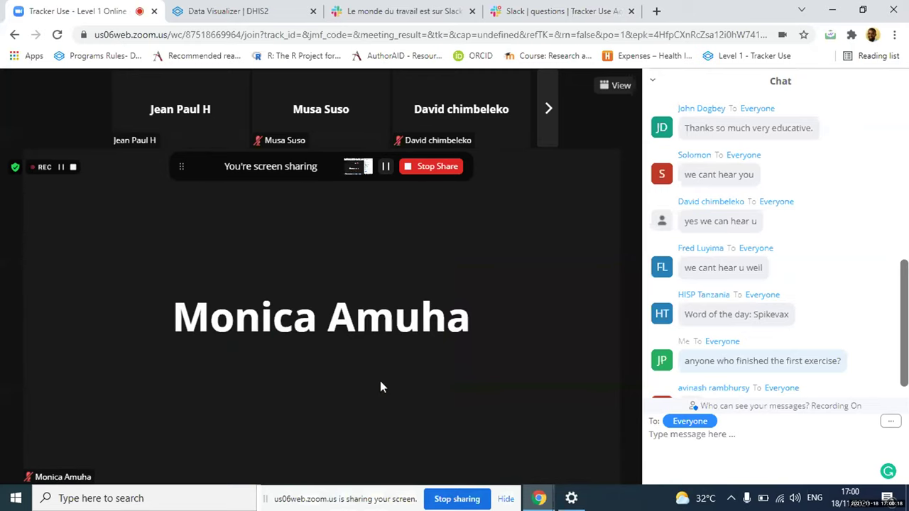
Return to the DHIS2 Data Visualizer and switch to the Maps app
left_click(216, 16)
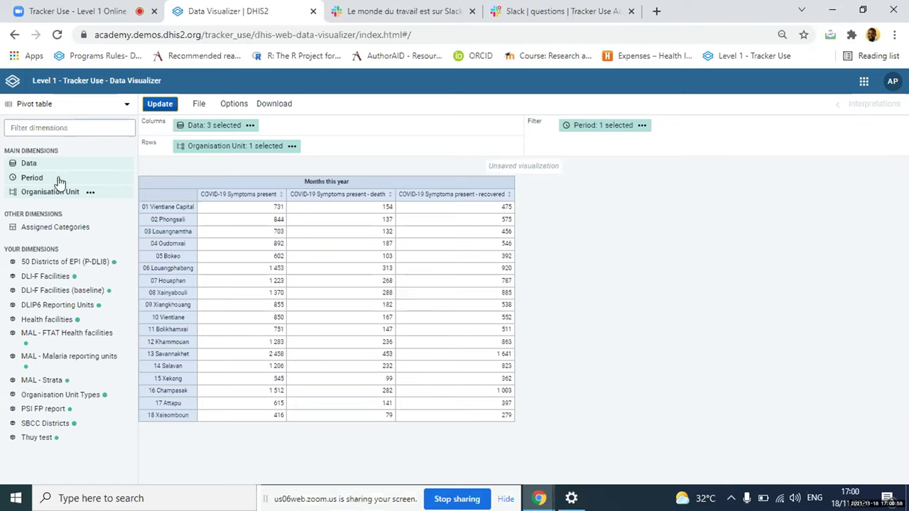
left_click(863, 87)
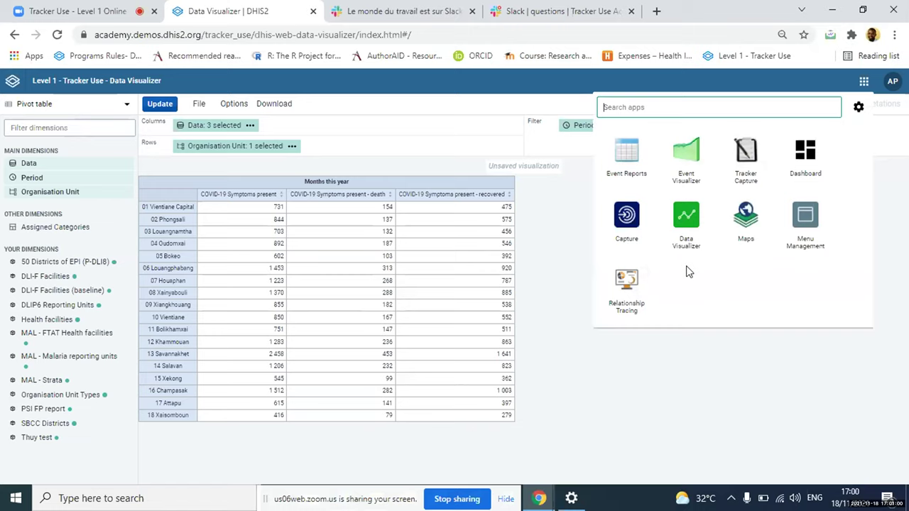
left_click(746, 227)
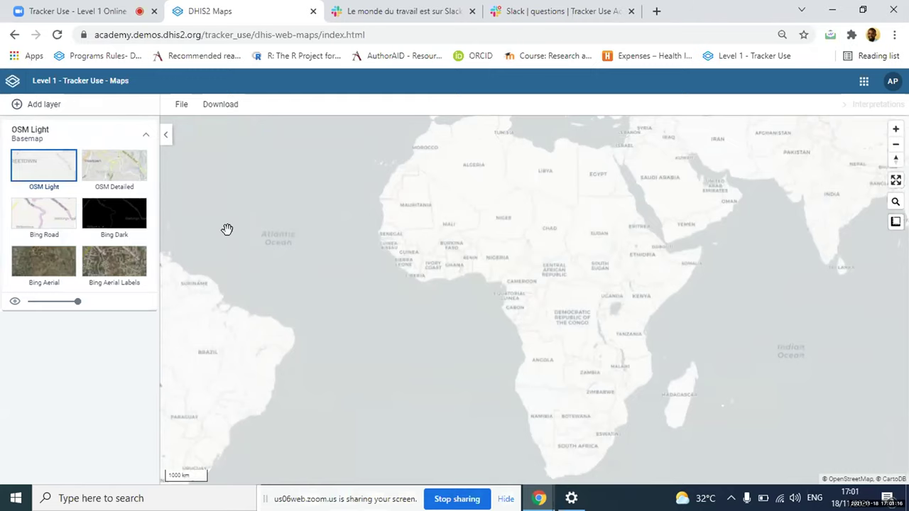
Start a new thematic layer with Program indicators as item type and COVID-19 Case-based Surveillance as program
left_click(38, 108)
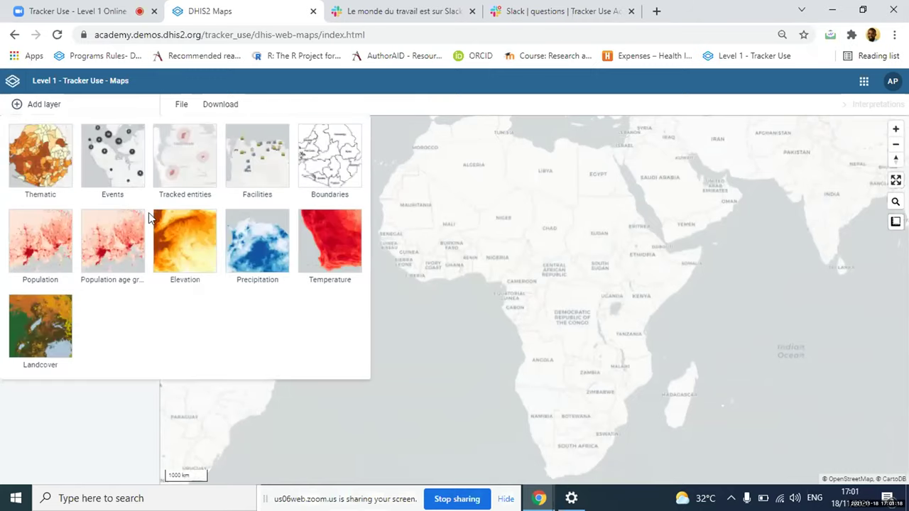
left_click(39, 169)
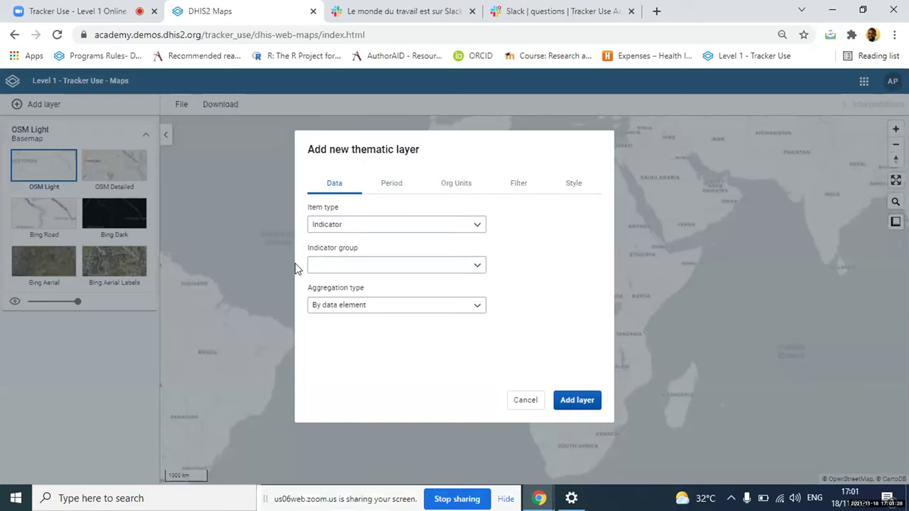
left_click(339, 225)
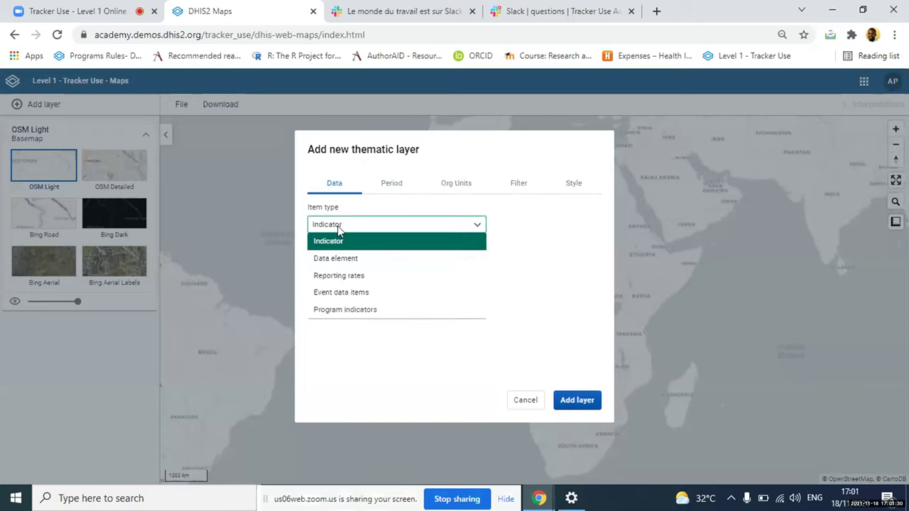
left_click(351, 308)
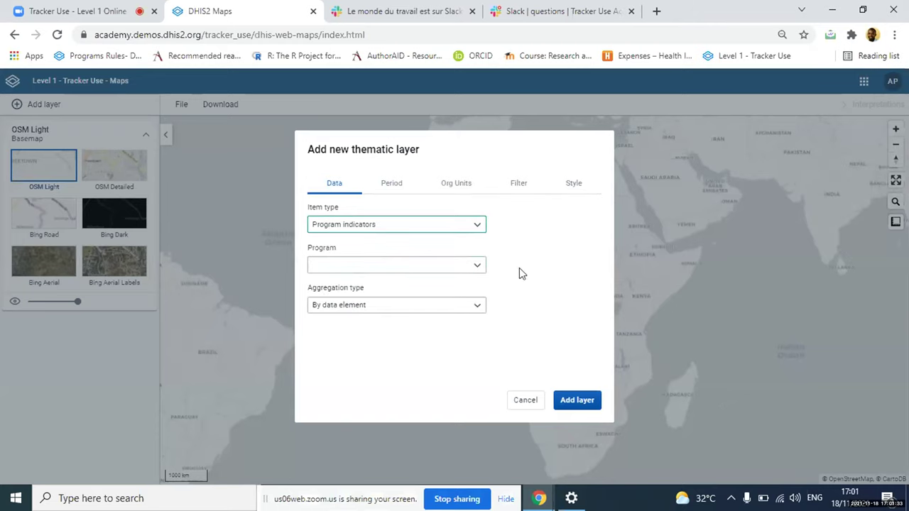
left_click(404, 269)
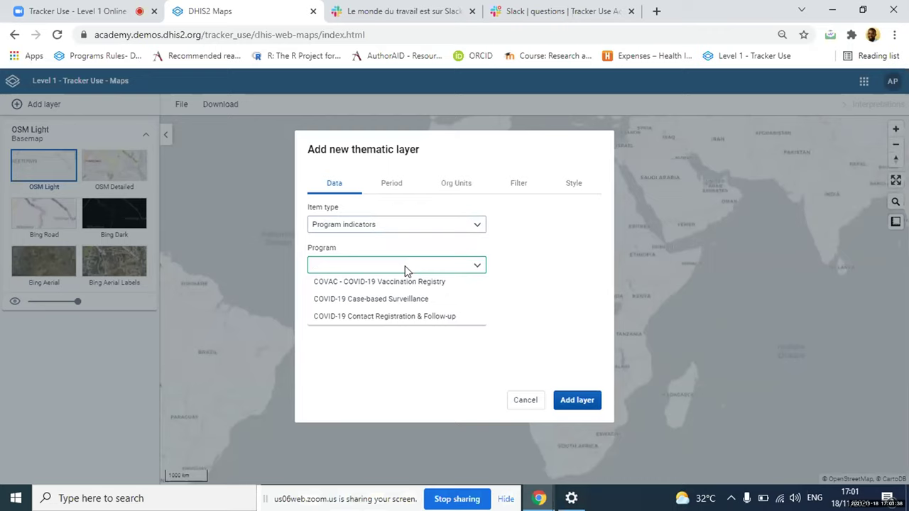
left_click(387, 301)
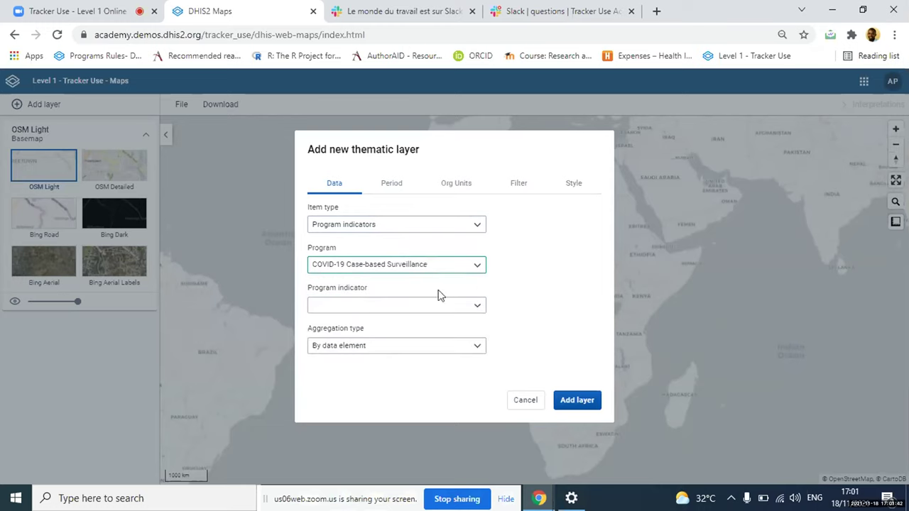
Choose COVID-19 Suspected cases as the program indicator and add the thematic layer to the map
left_click(408, 306)
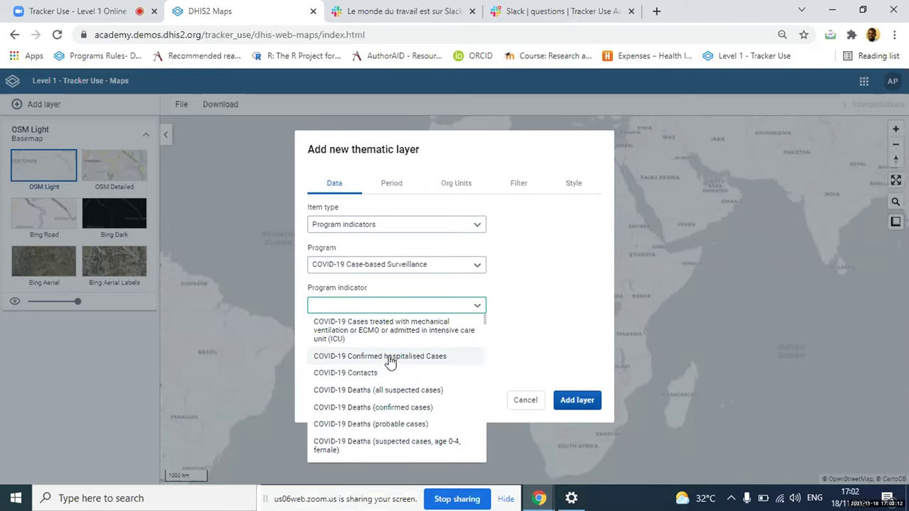
scroll(396, 390, "down", 10)
scroll(398, 414, "down", 15)
scroll(412, 414, "up", 6)
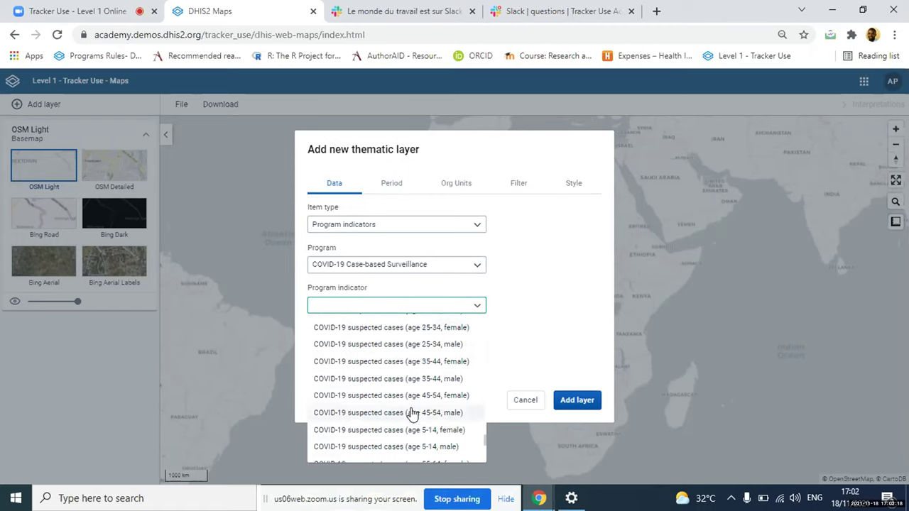
scroll(412, 414, "up", 3)
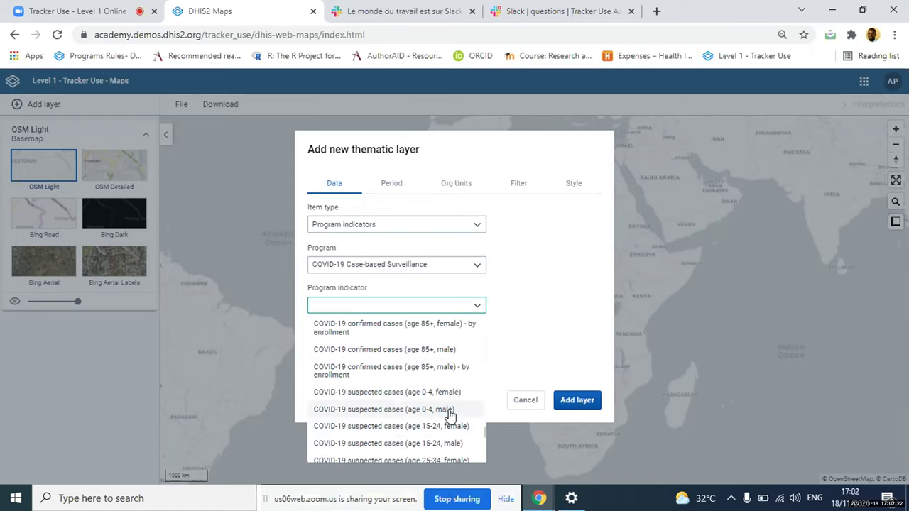
scroll(406, 439, "up", 3)
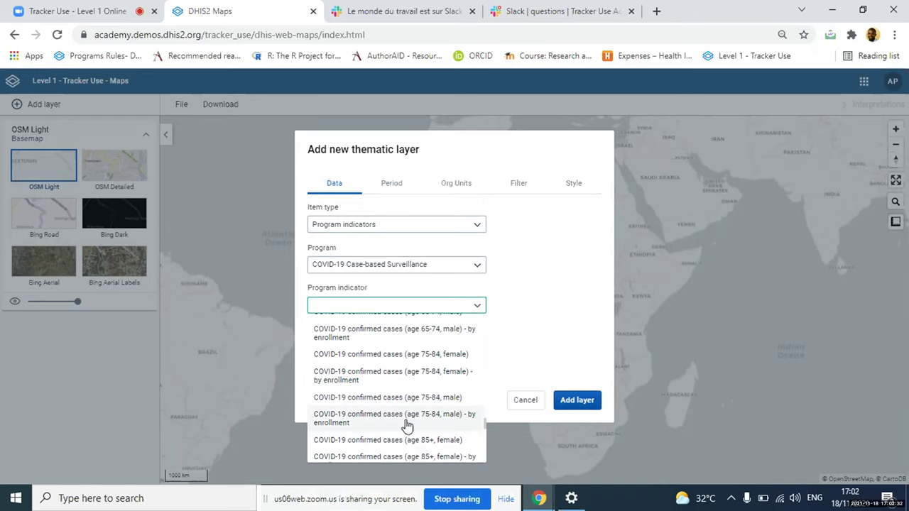
scroll(398, 383, "up", 2)
scroll(395, 385, "up", 5)
scroll(395, 386, "up", 4)
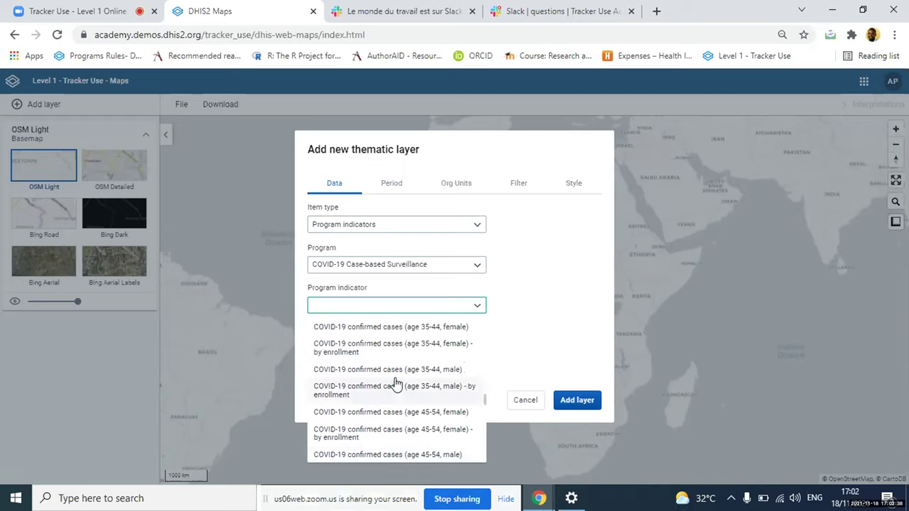
scroll(394, 387, "up", 8)
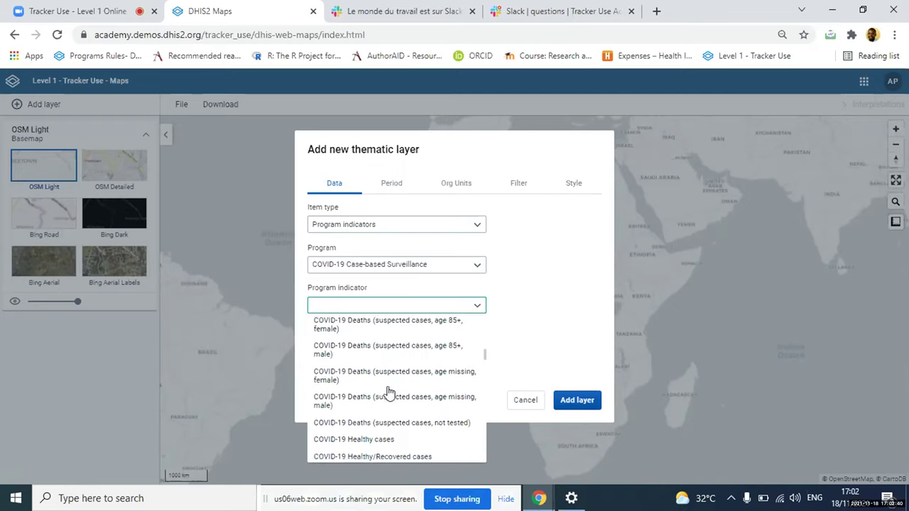
scroll(389, 392, "down", 4)
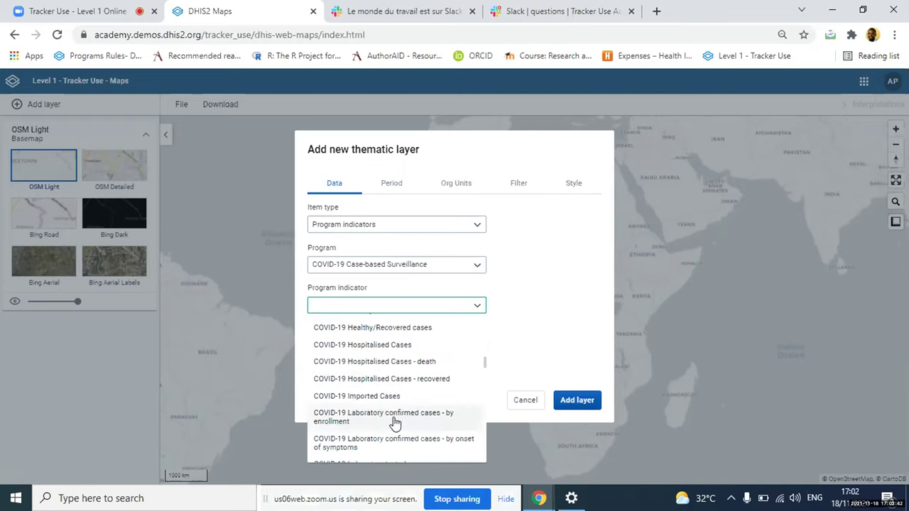
scroll(395, 422, "up", 4)
scroll(394, 421, "up", 8)
scroll(393, 421, "up", 8)
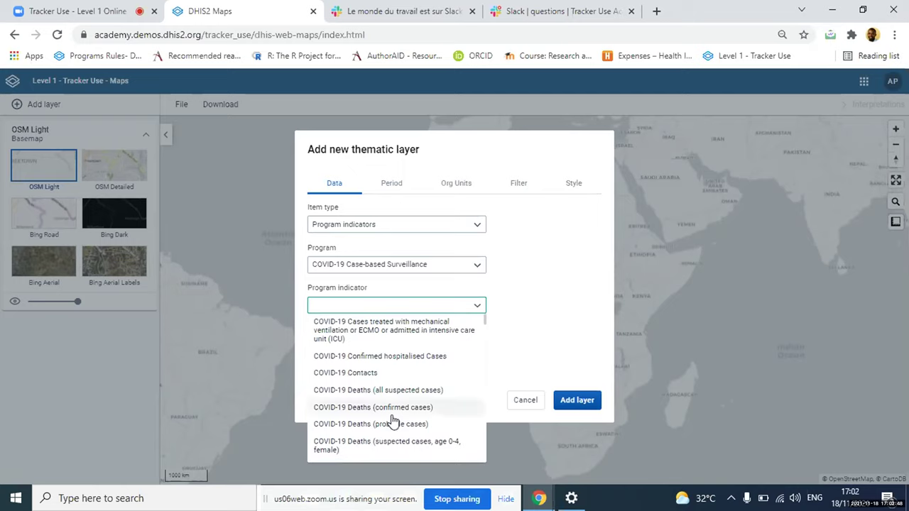
scroll(394, 417, "down", 7)
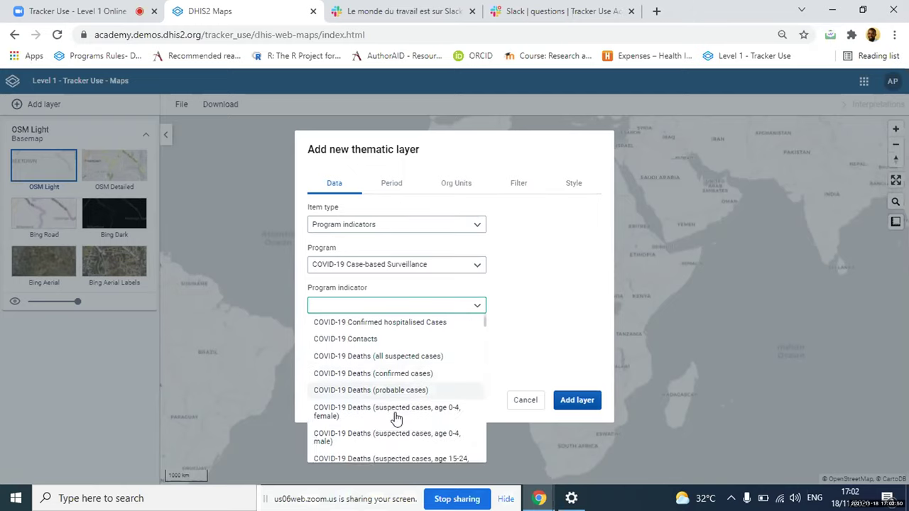
scroll(395, 422, "down", 6)
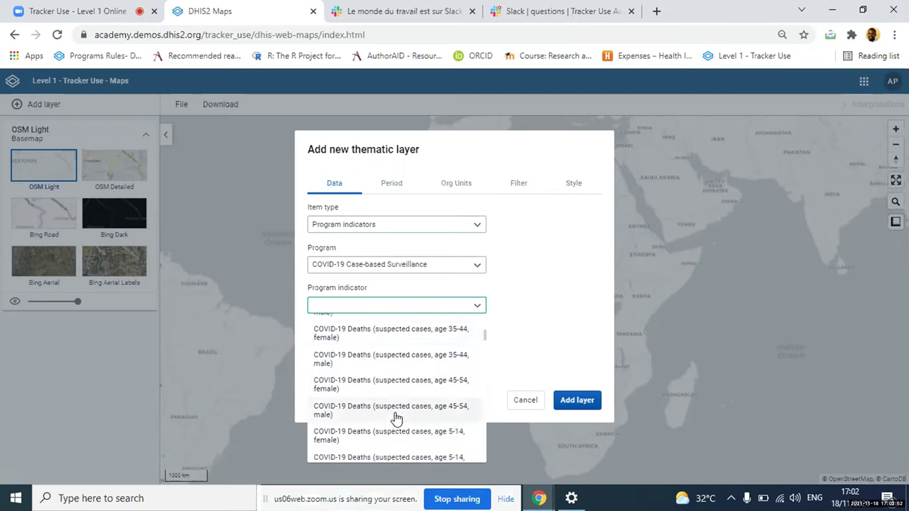
scroll(392, 424, "down", 4)
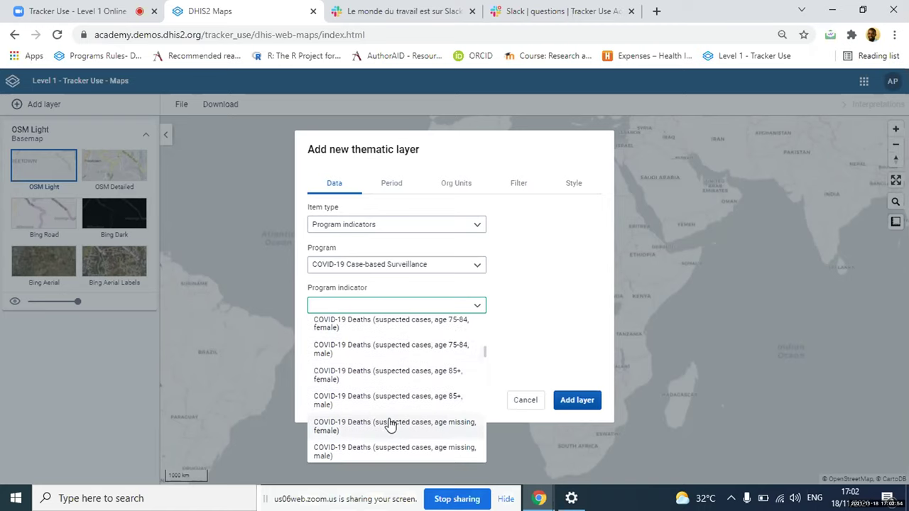
scroll(391, 425, "down", 5)
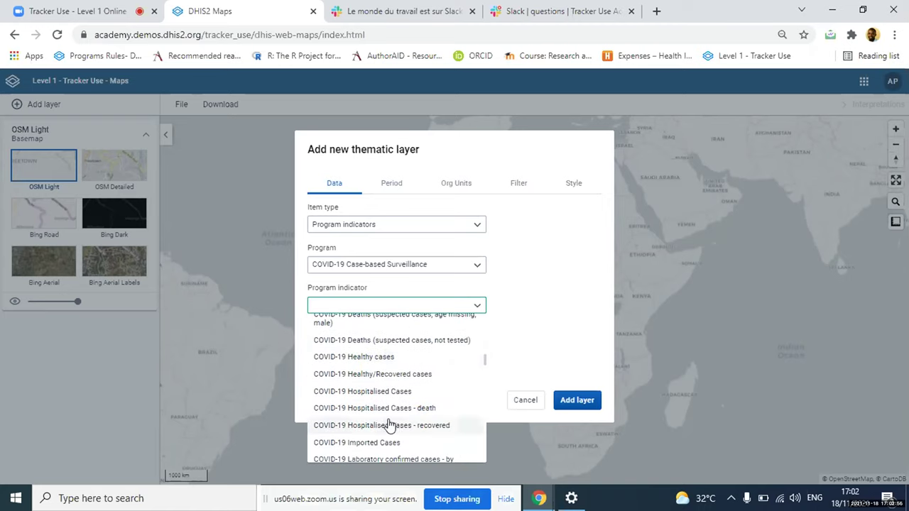
scroll(415, 411, "down", 2)
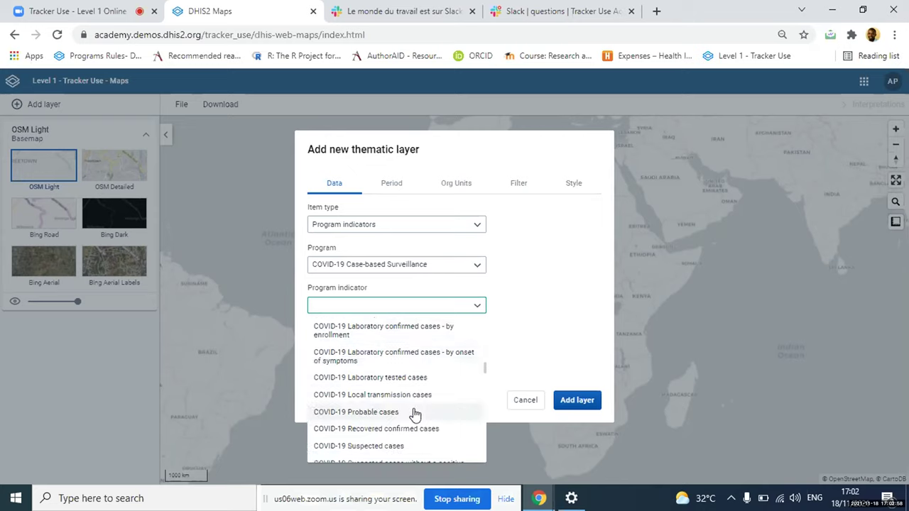
scroll(423, 408, "down", 1)
scroll(427, 406, "down", 2)
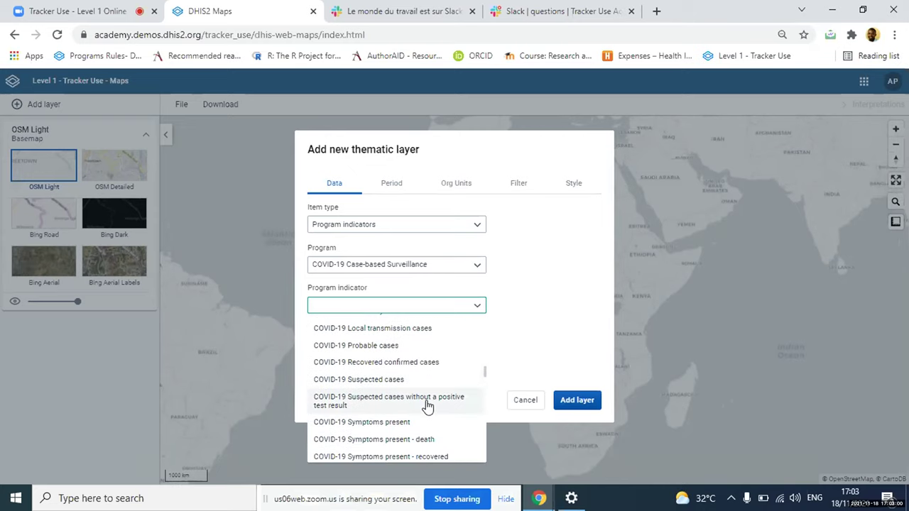
left_click(329, 387)
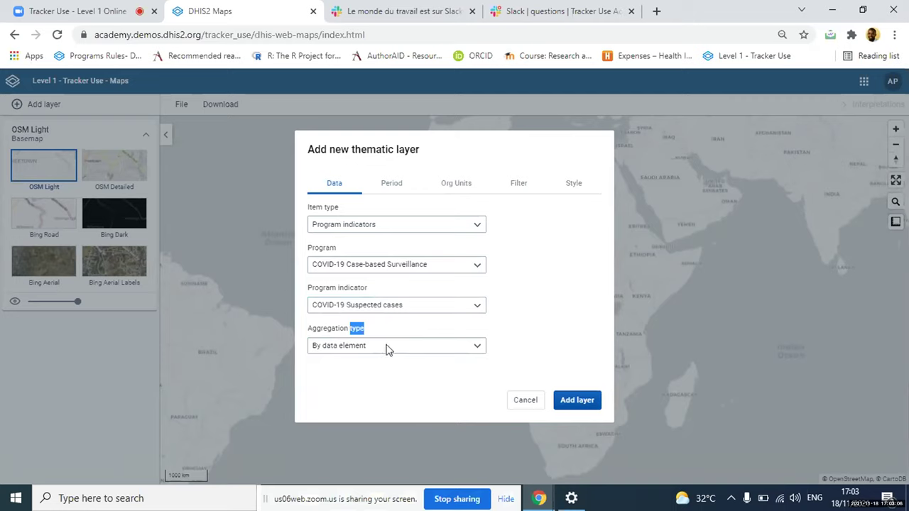
left_click(575, 400)
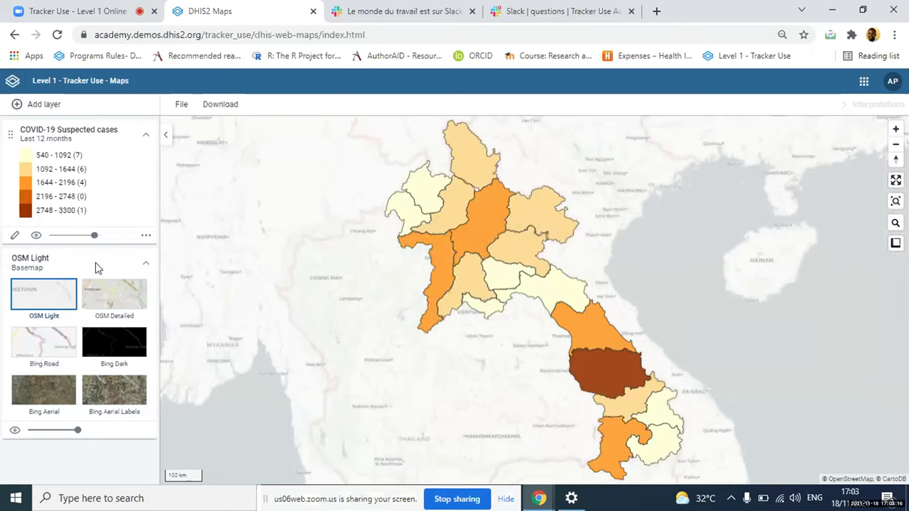
Edit the COVID-19 Suspected cases layer to display its periods as a timeline and update the layer
left_click(145, 238)
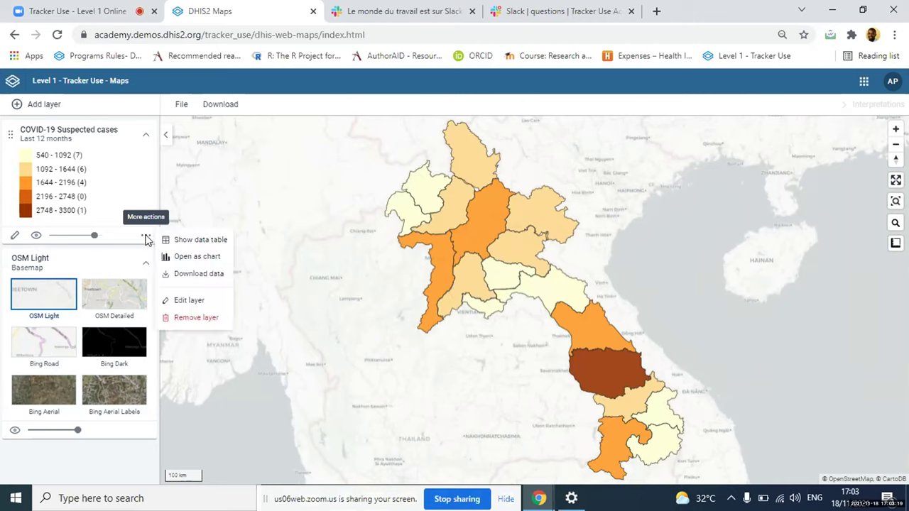
left_click(179, 304)
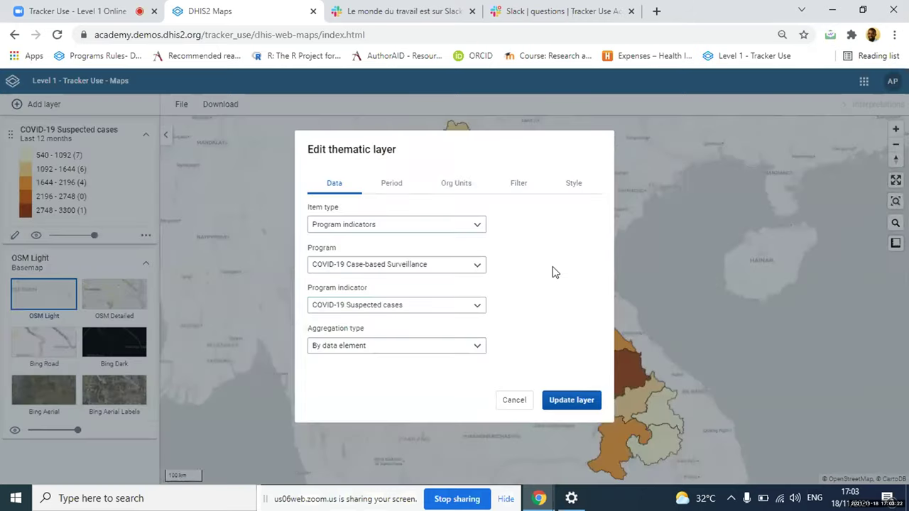
left_click(390, 186)
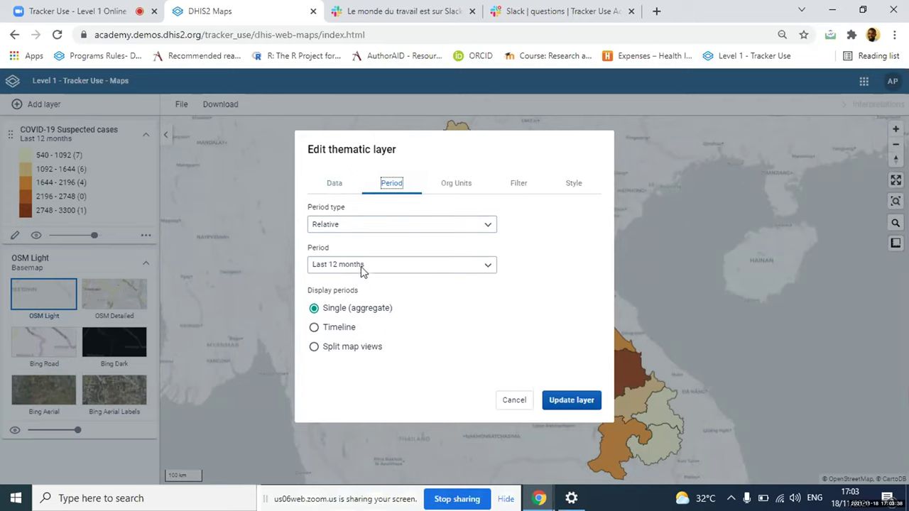
left_click(315, 330)
left_click(571, 401)
Remove and reselect Province as the organisation unit level of the suspected cases layer, and update the layer
left_click(146, 235)
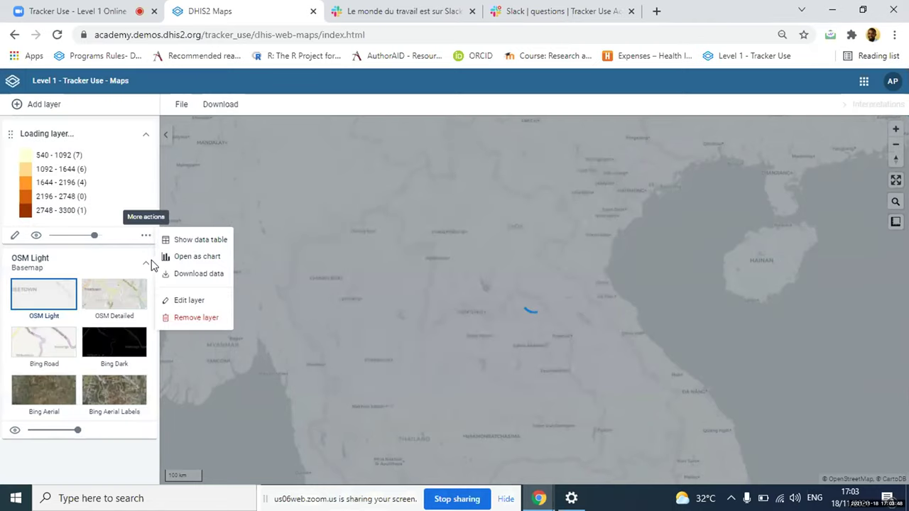
left_click(188, 300)
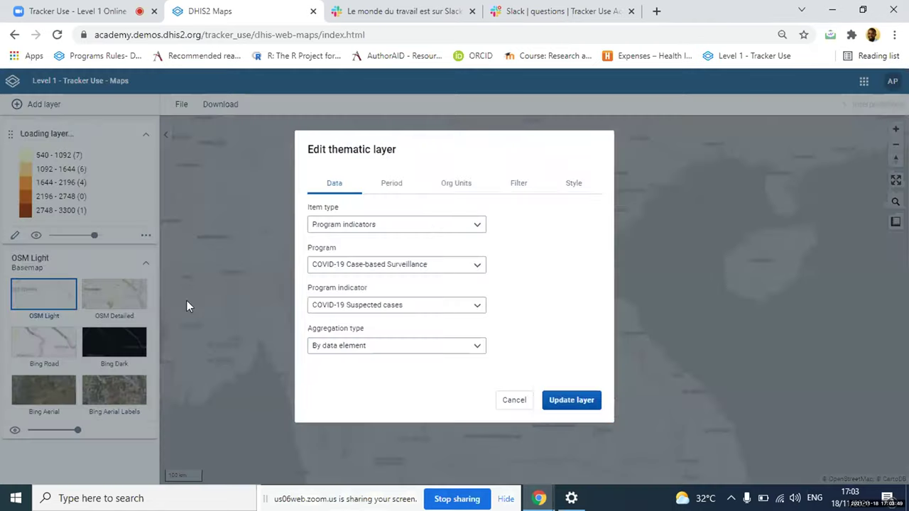
left_click(456, 186)
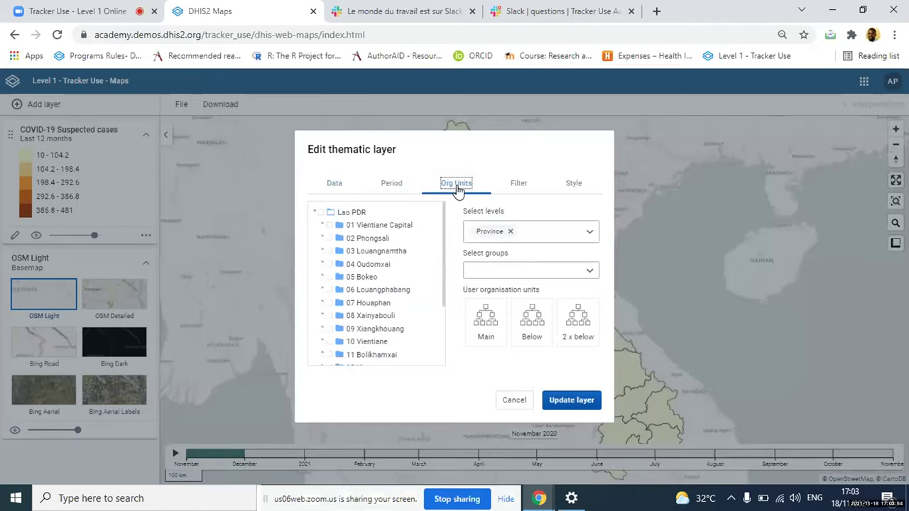
left_click(509, 232)
left_click(588, 230)
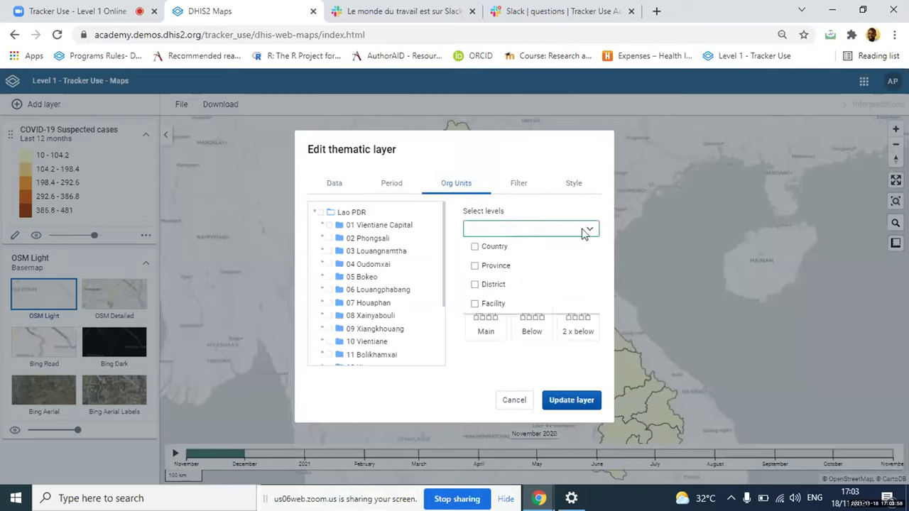
left_click(476, 270)
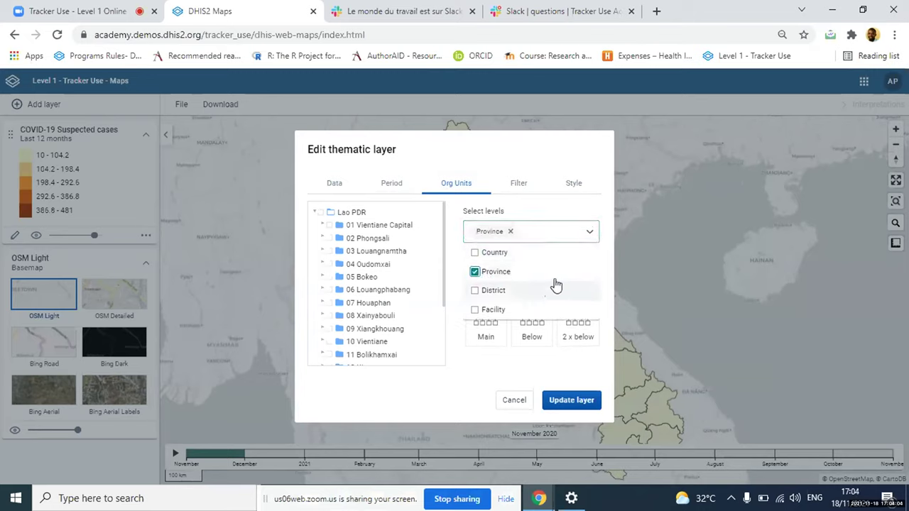
left_click(574, 404)
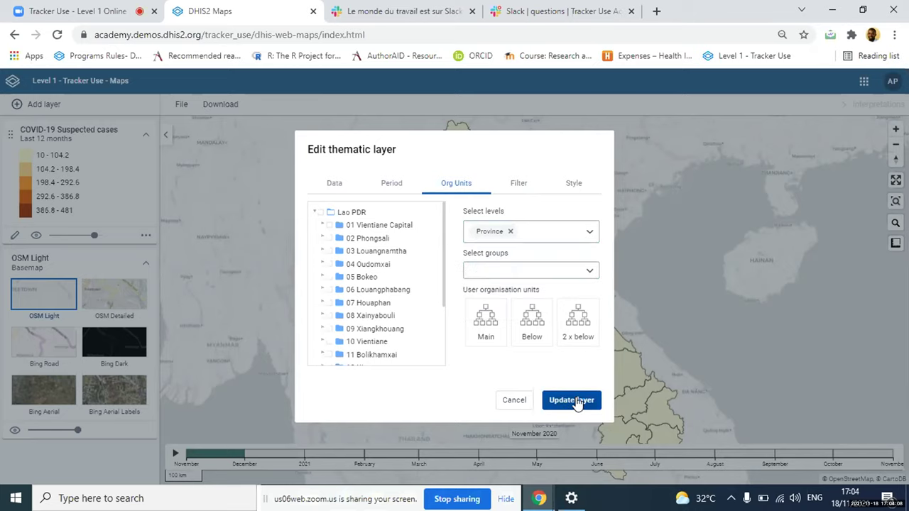
left_click(573, 402)
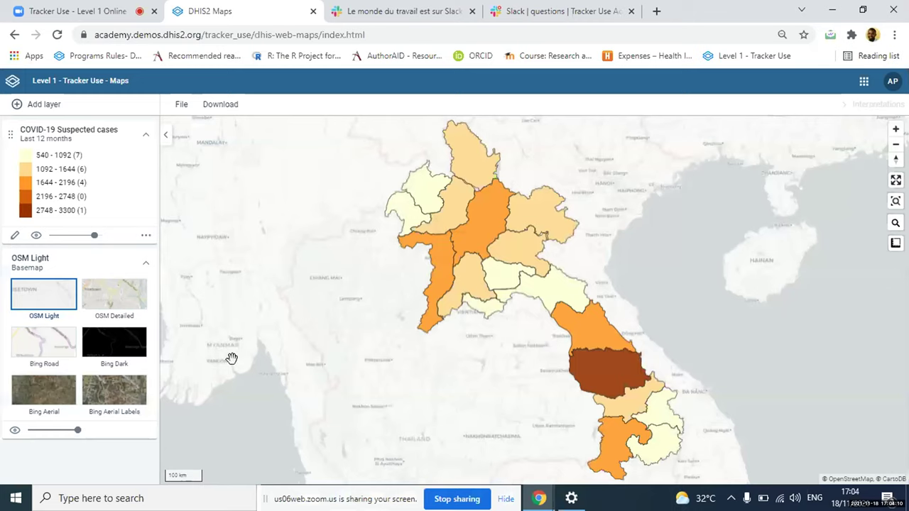
Change the suspected cases layer's style to a bubble map with a single color legend and update the layer
left_click(146, 235)
left_click(189, 300)
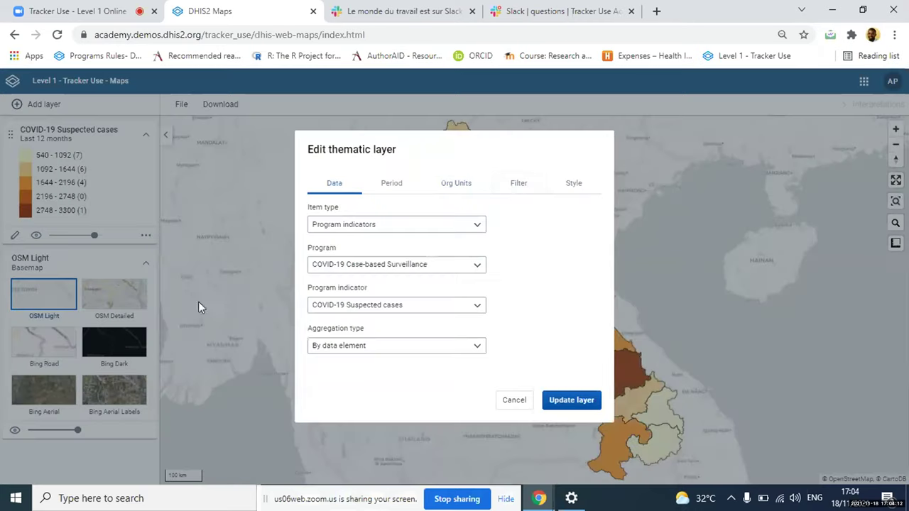
left_click(518, 184)
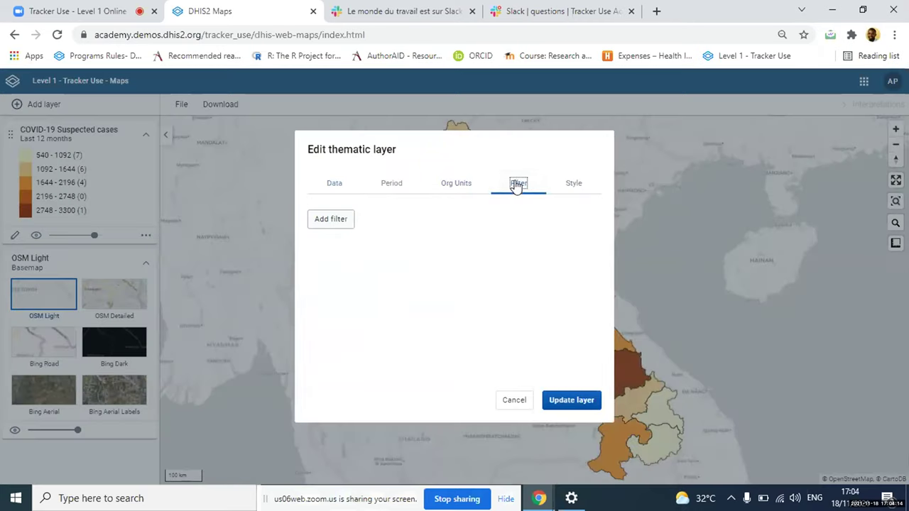
left_click(572, 186)
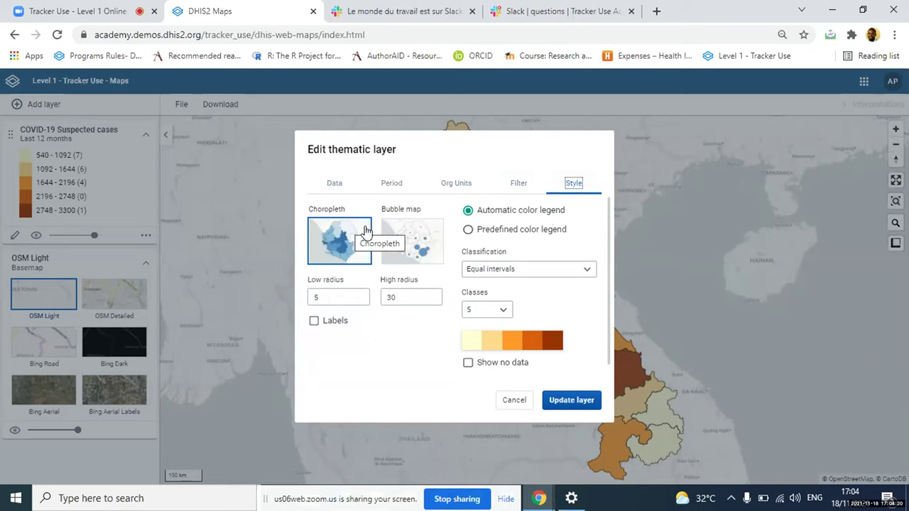
left_click(411, 245)
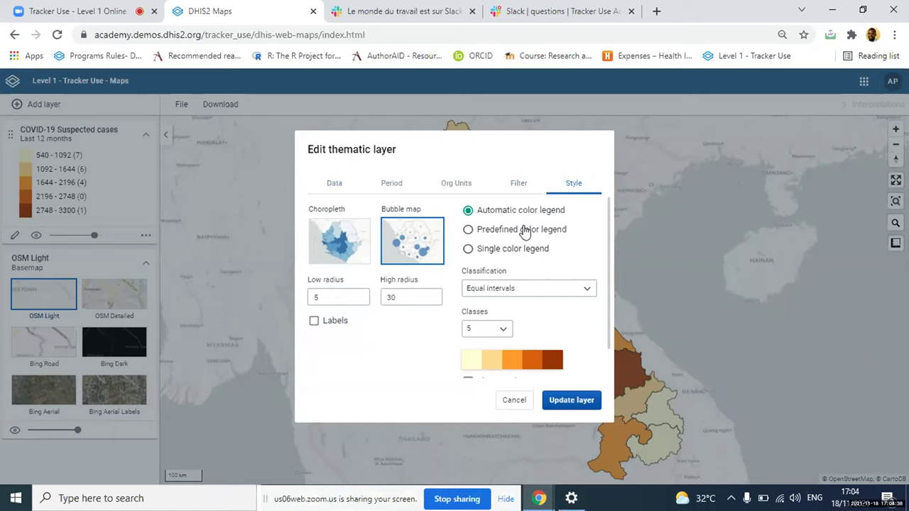
left_click(491, 253)
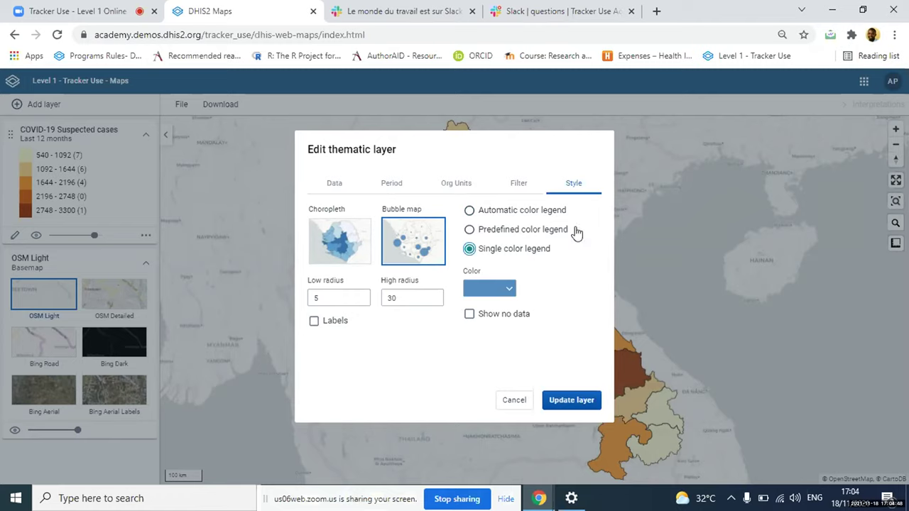
left_click(560, 400)
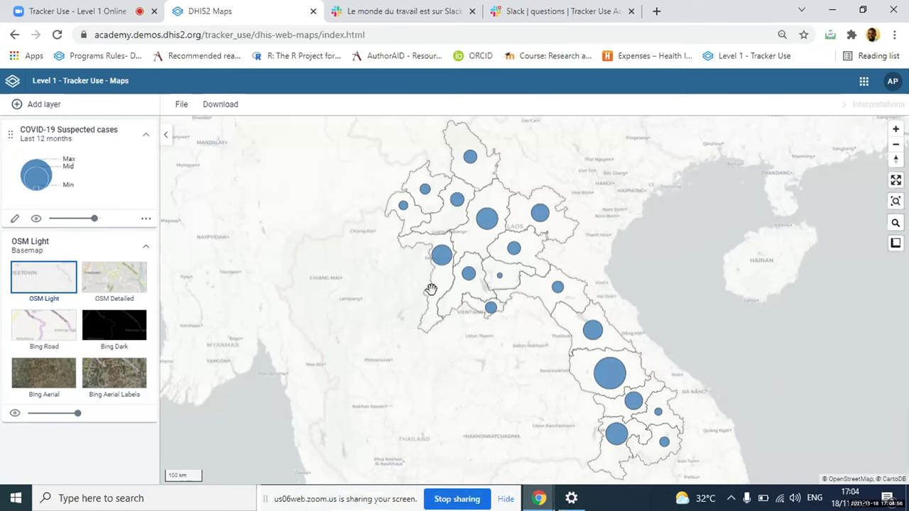
scroll(482, 284, "down", 2)
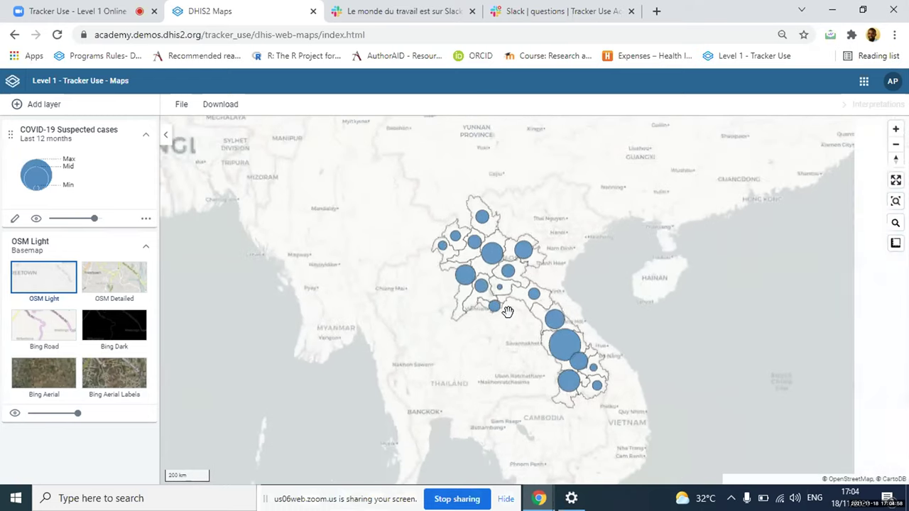
scroll(521, 310, "up", 1)
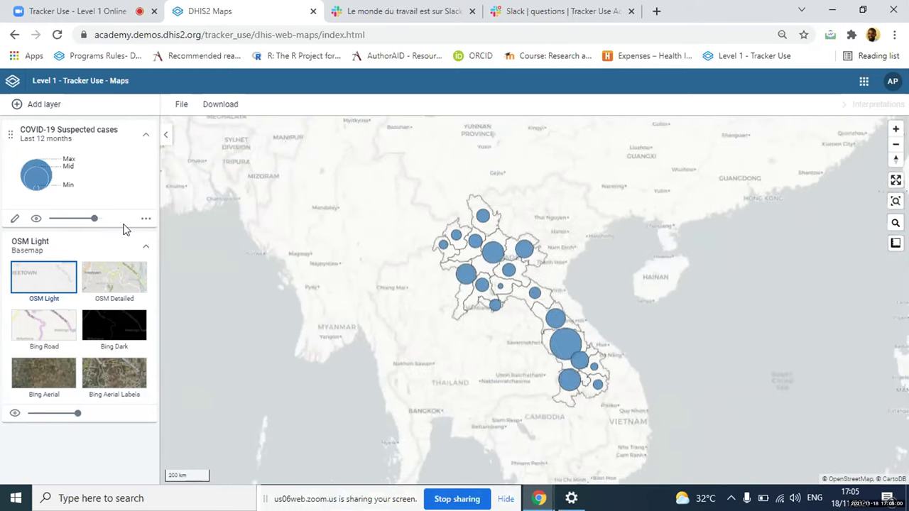
scroll(447, 295, "down", 2)
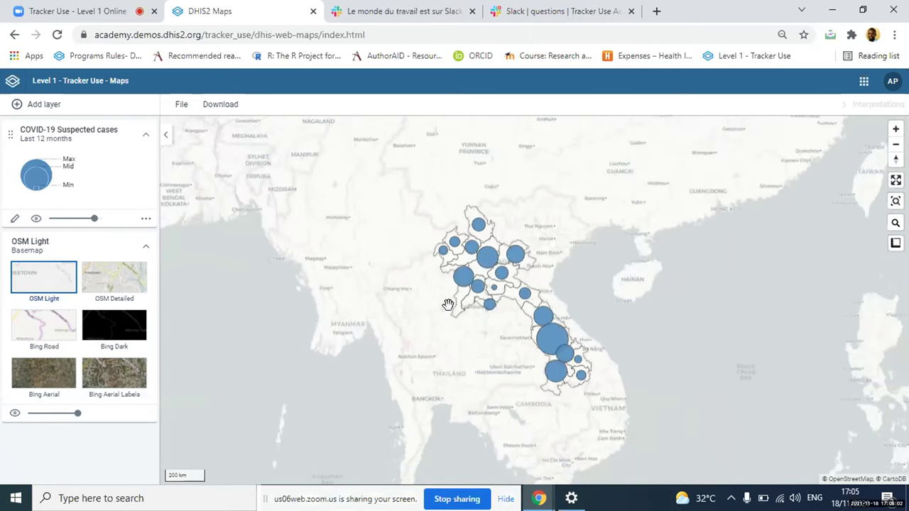
scroll(449, 299, "up", 2)
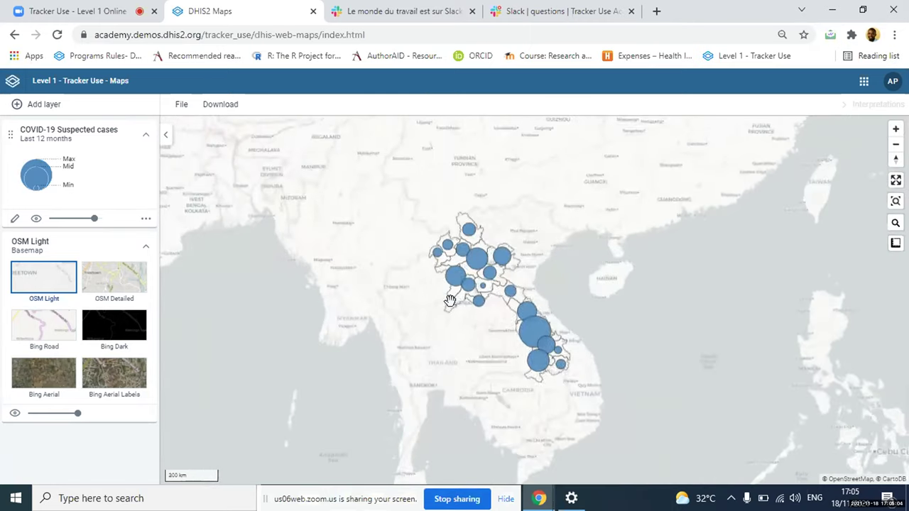
Turn on labels for the suspected cases bubble map and update the layer
left_click(147, 219)
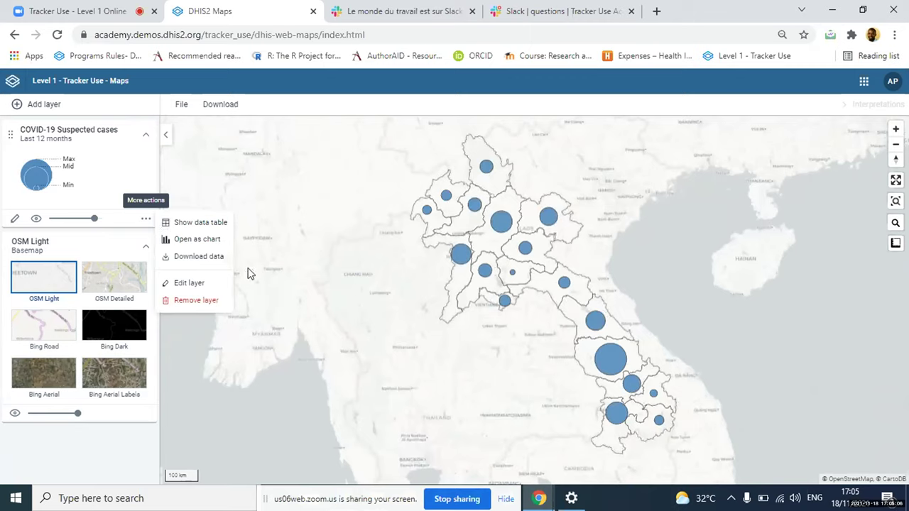
left_click(185, 284)
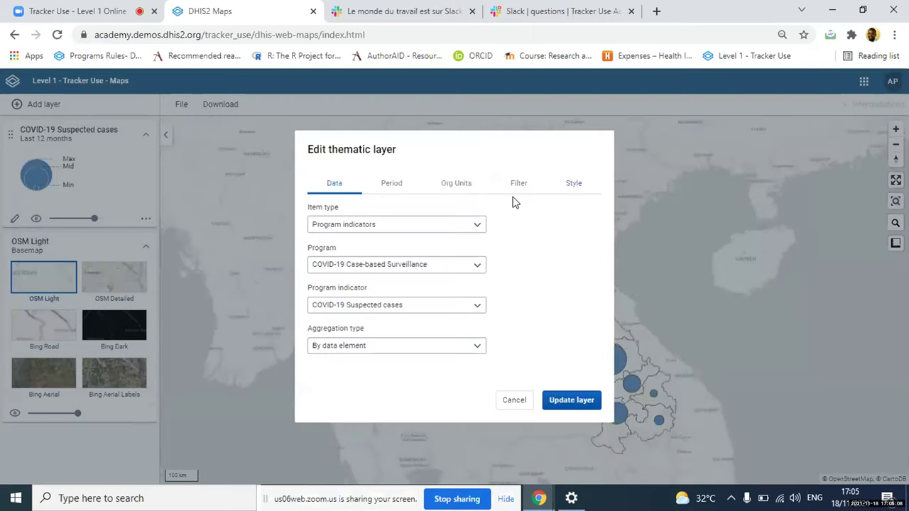
left_click(579, 183)
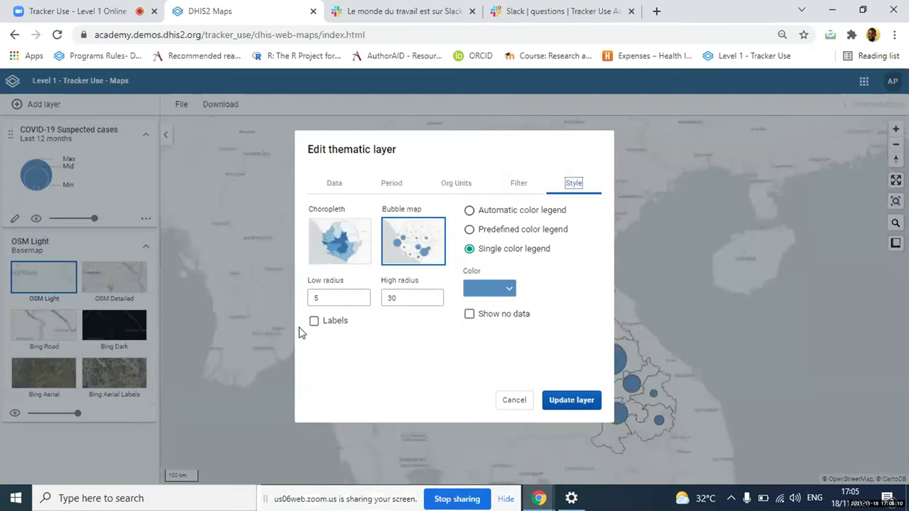
left_click(314, 321)
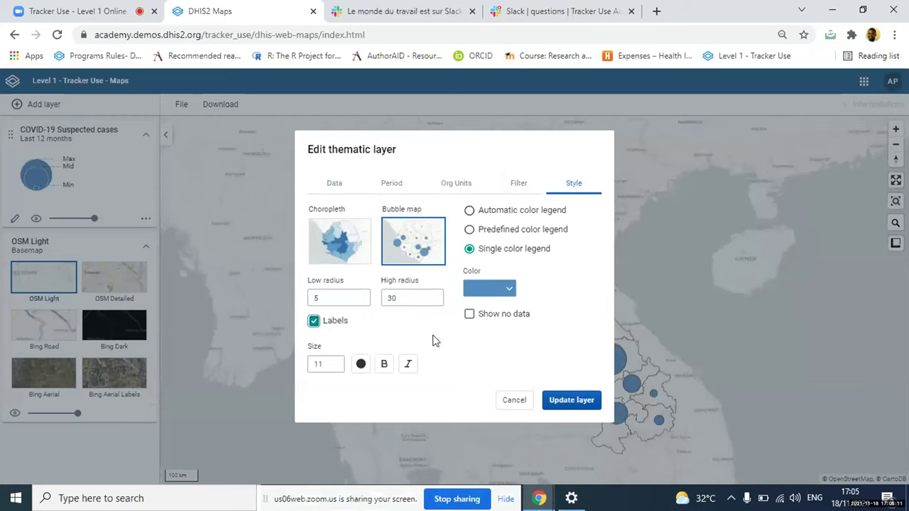
left_click(547, 401)
scroll(551, 354, "down", 2)
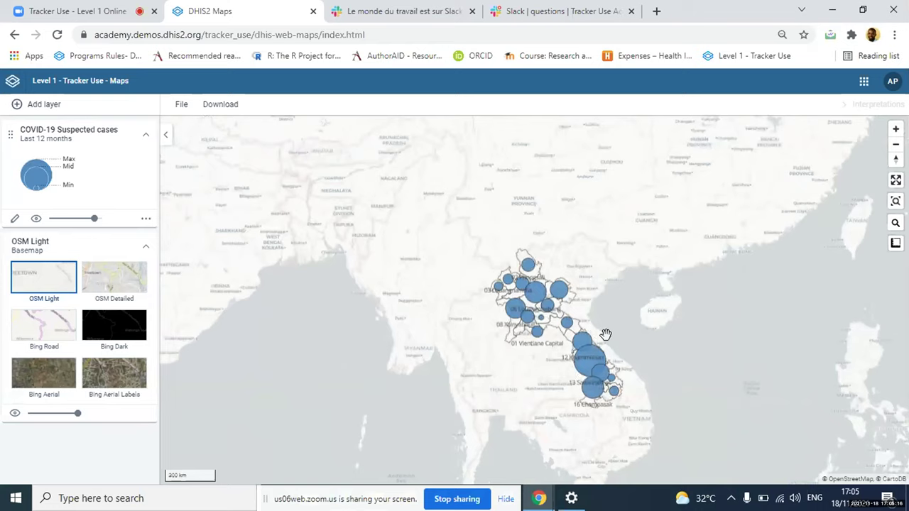
scroll(602, 334, "down", 1)
scroll(539, 335, "up", 1)
scroll(567, 331, "up", 1)
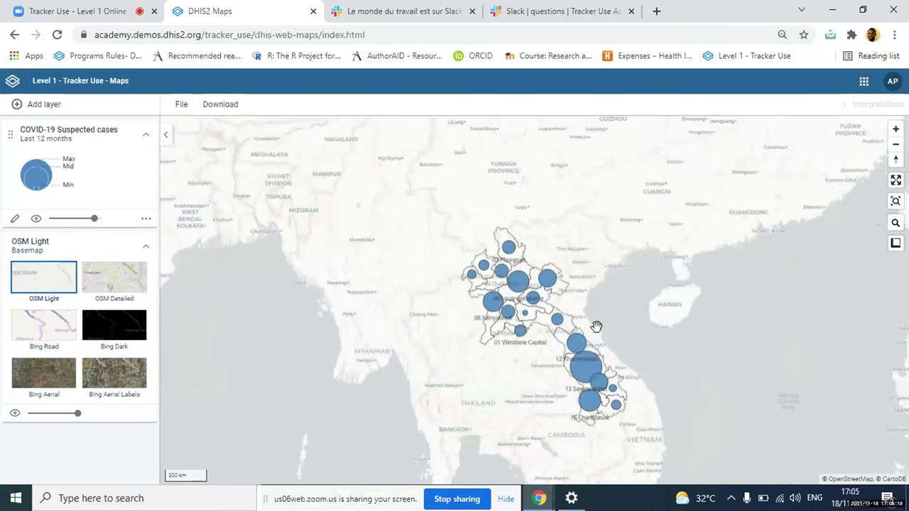